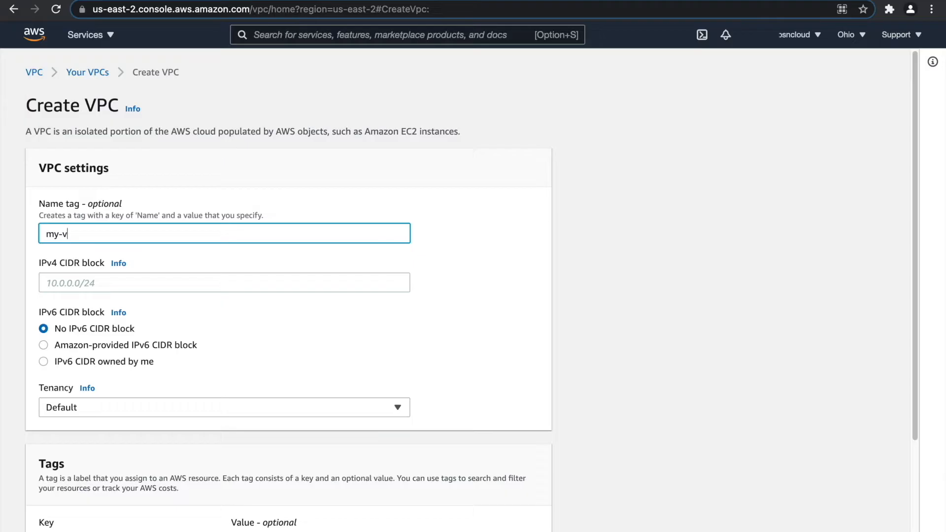
Create my-vpc with IPv4 CIDR 172.20.0.0/20 and default tenancy.
click(145, 277)
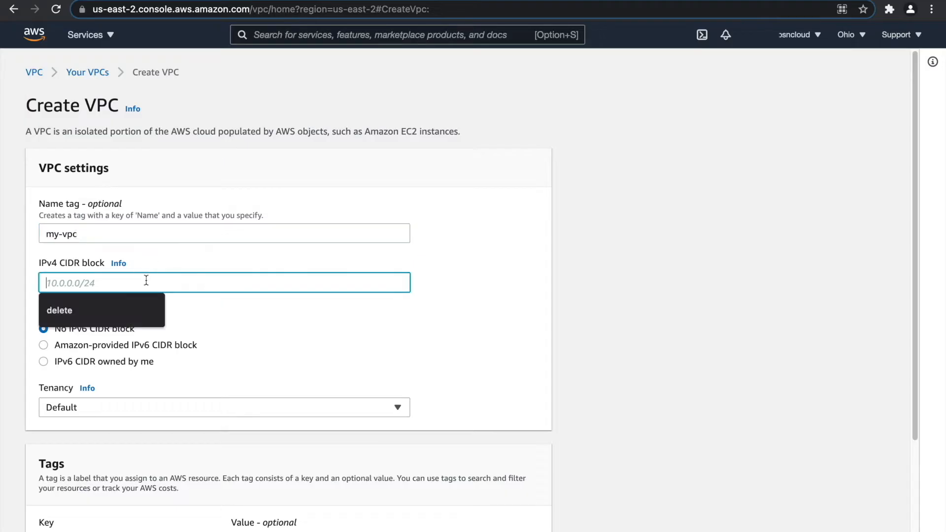
text(172.20.0.0/20)
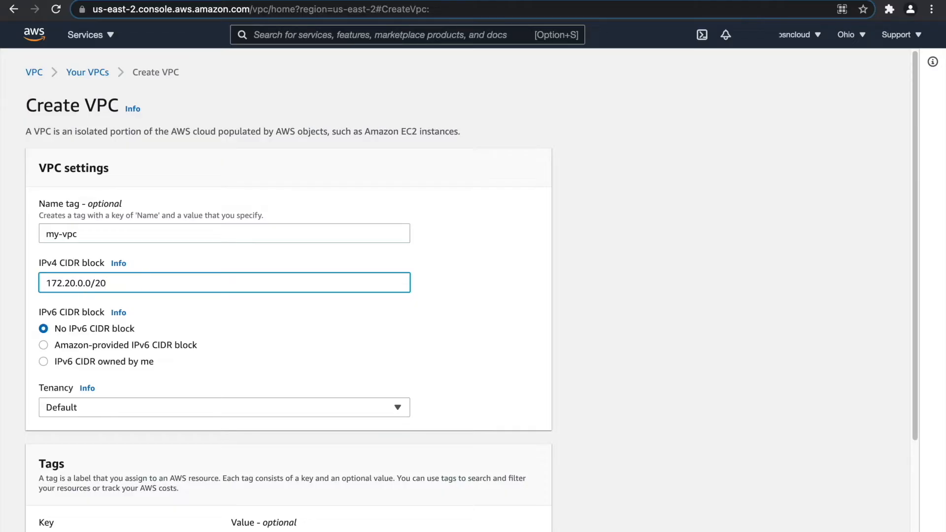
click(138, 405)
click(137, 405)
scroll(198, 362, down, 3)
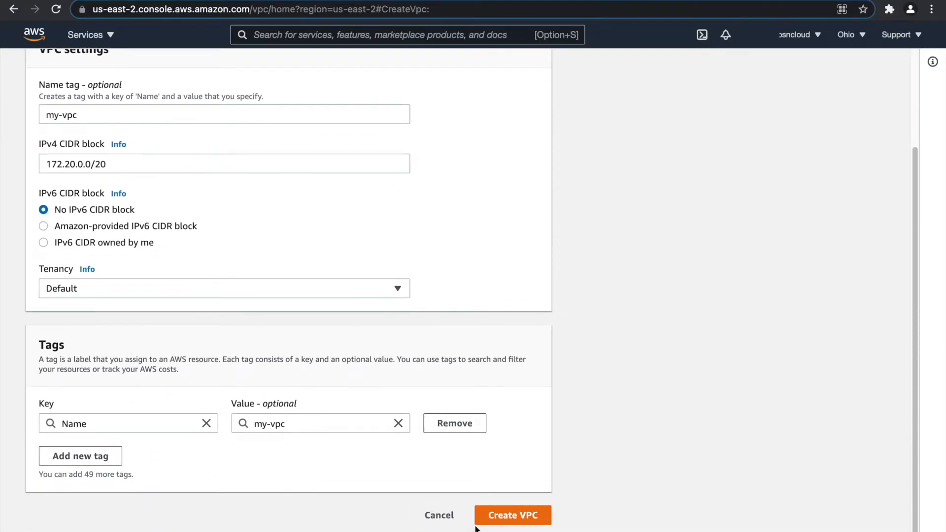
click(501, 517)
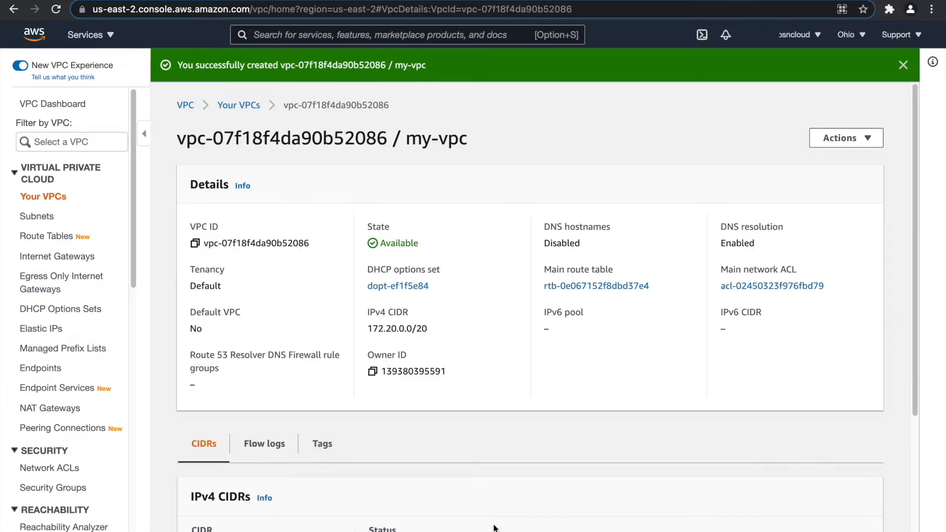
click(903, 65)
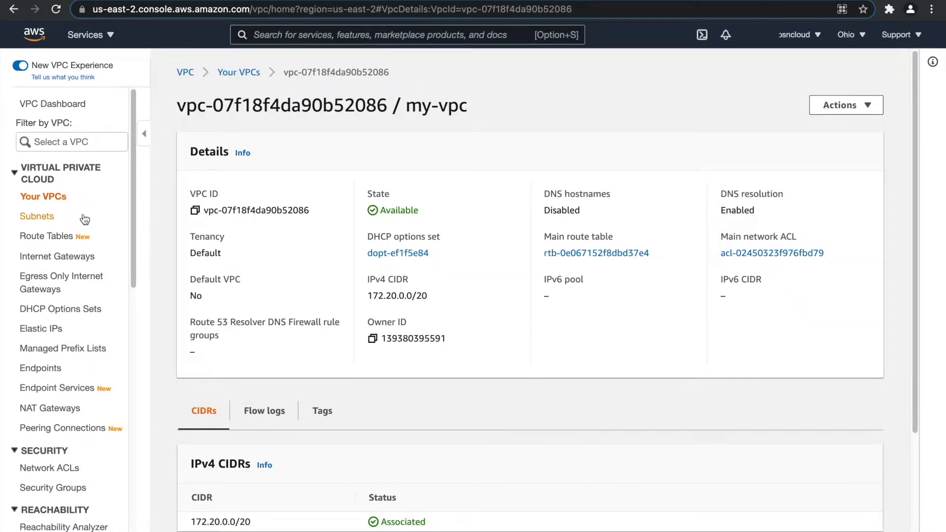
Start a new subnet from the Subnets list and assign it to my-vpc.
click(45, 199)
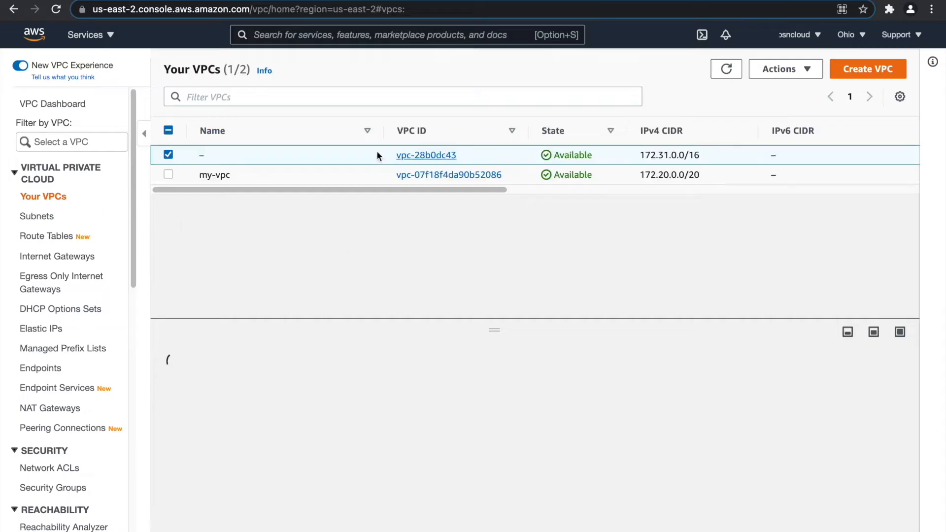
click(43, 218)
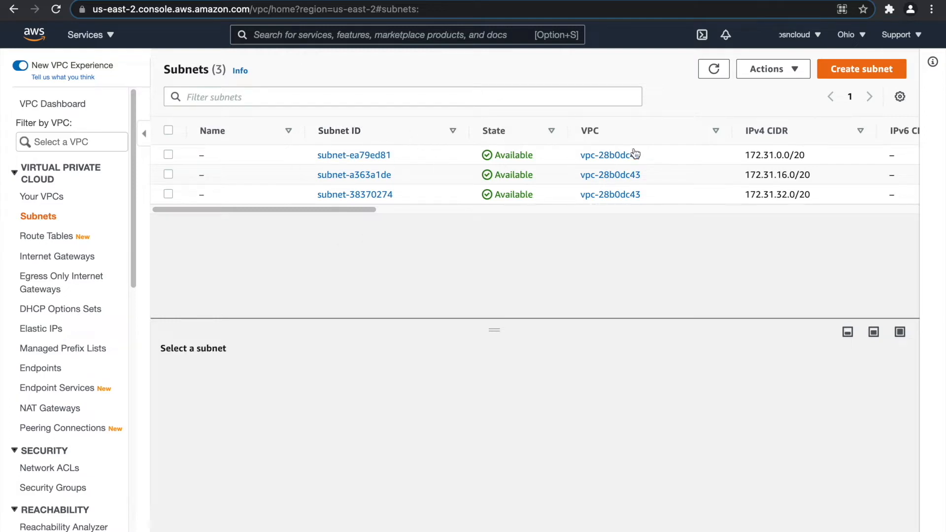
click(860, 69)
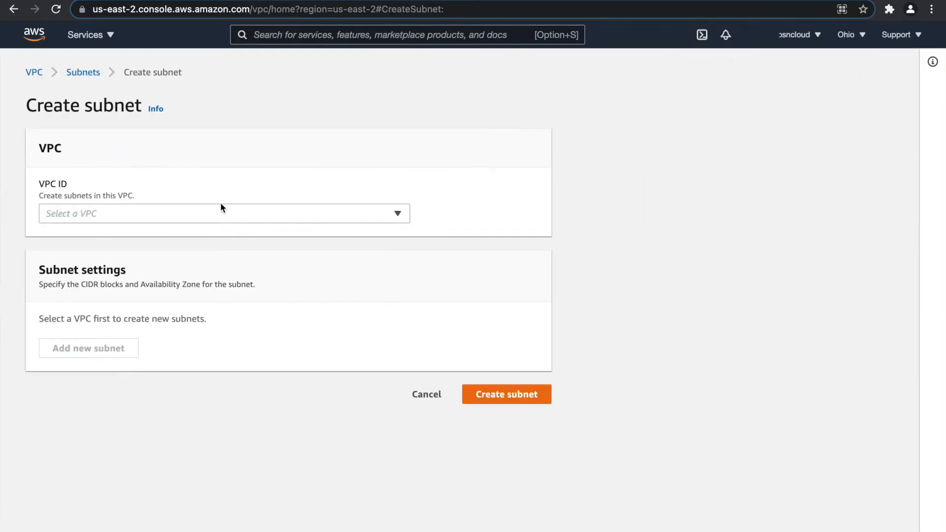
click(221, 207)
click(181, 284)
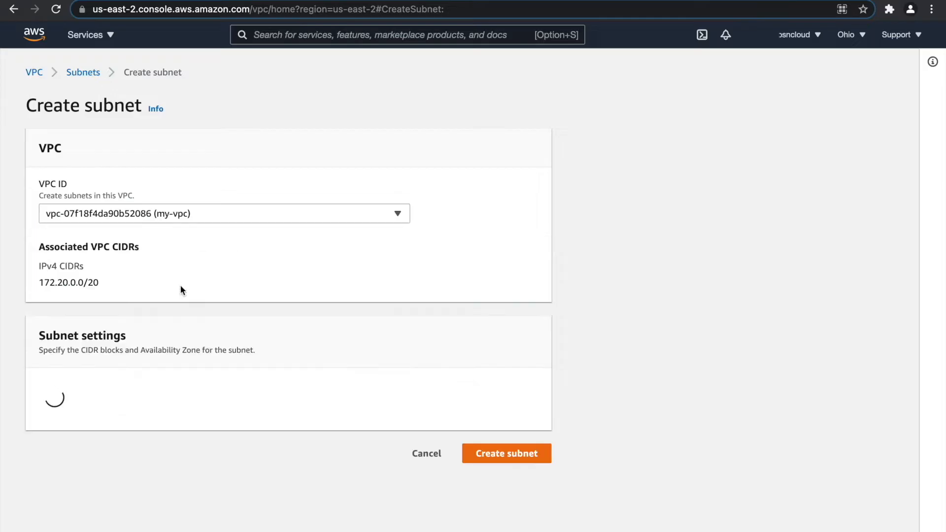
Define the first subnet as my-public-web-subnet-1 in us-east-2a with CIDR 172.20.1.0/24.
scroll(172, 441, down, 2)
click(156, 346)
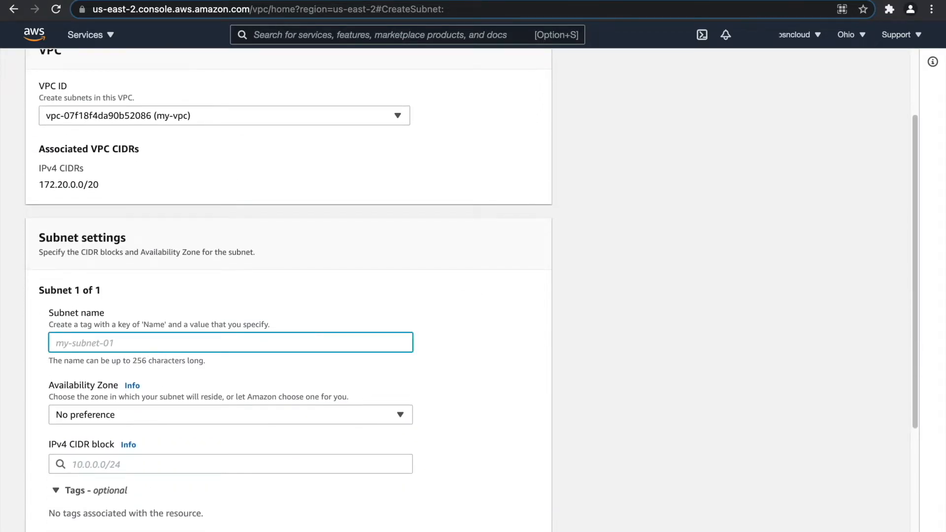
text(my-public-web-subnet-1)
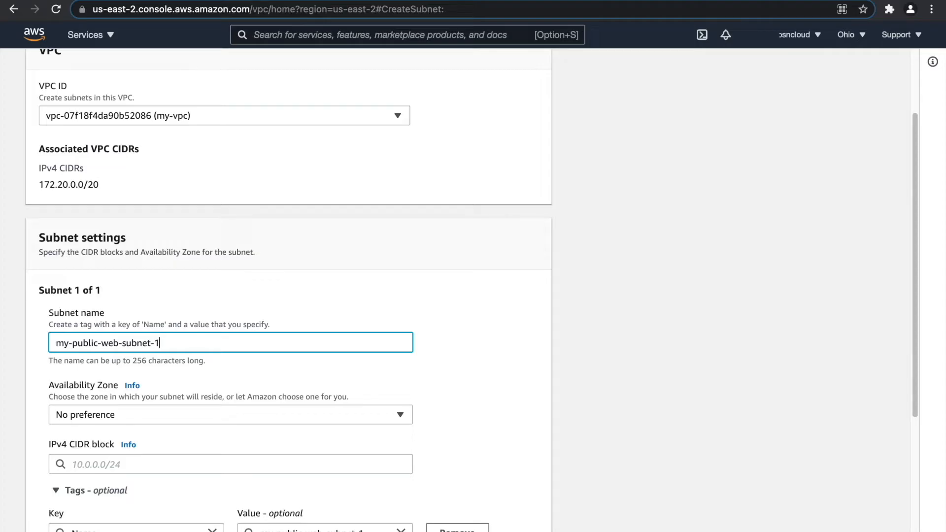
click(150, 416)
click(176, 337)
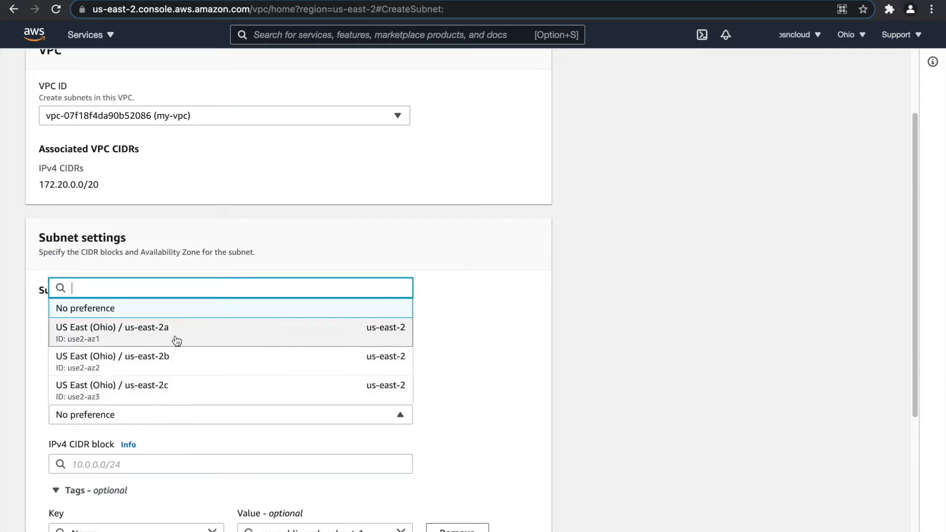
scroll(163, 379, down, 1)
click(141, 427)
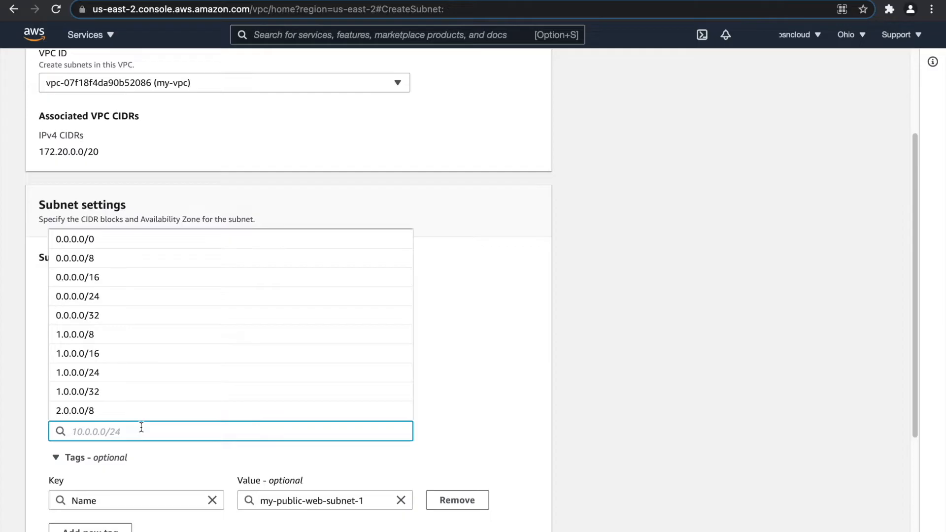
text(172.20.1.0/)
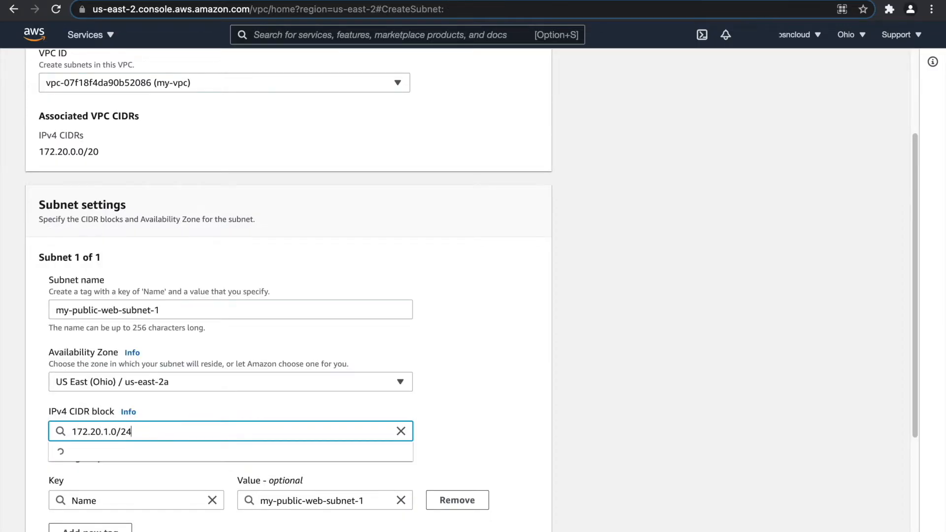
text(24)
click(490, 379)
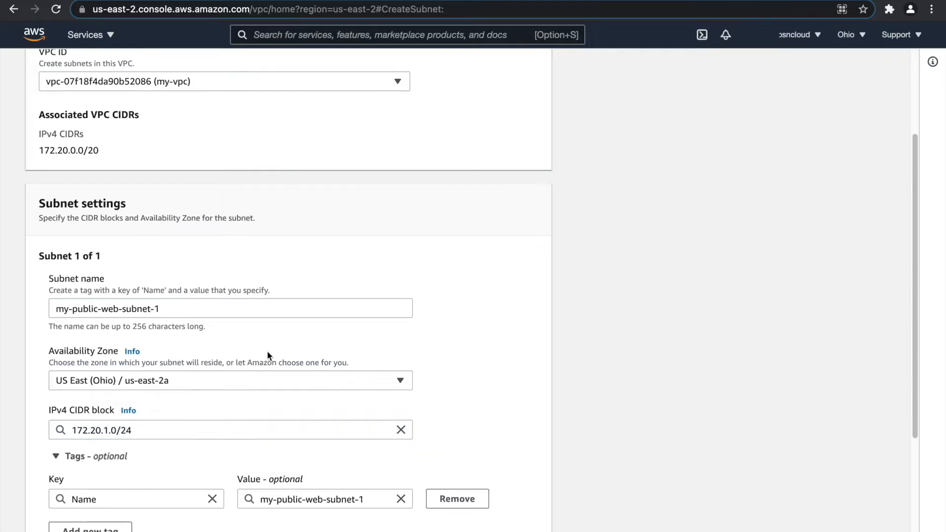
scroll(267, 351, down, 3)
click(89, 471)
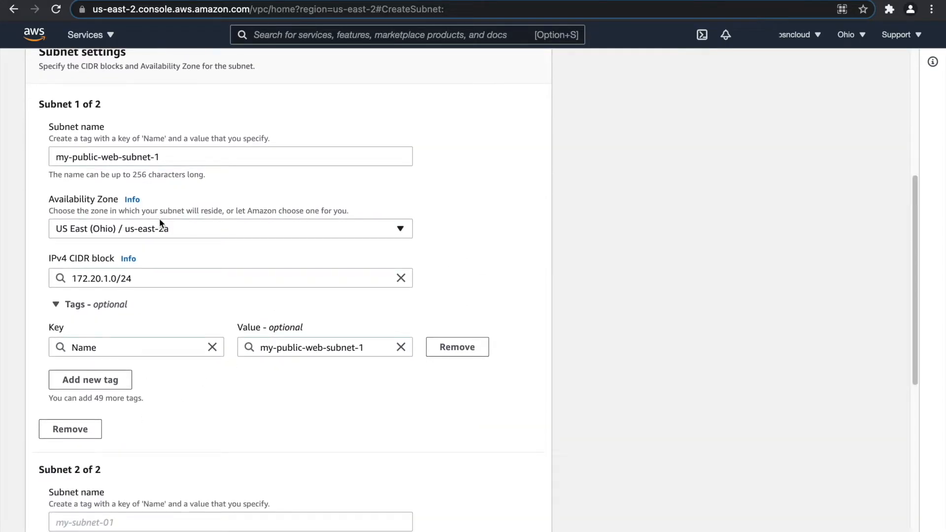
Name the second subnet my-public-web-subnet-2 and place it in us-east-2b.
drag(174, 159, 53, 160)
key(super+c)
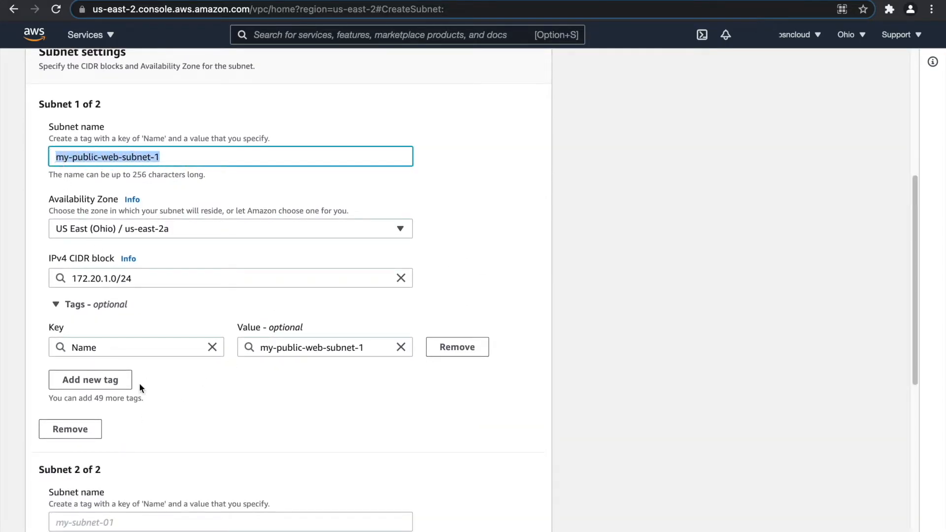
scroll(135, 459, down, 2)
click(117, 468)
key(super+v)
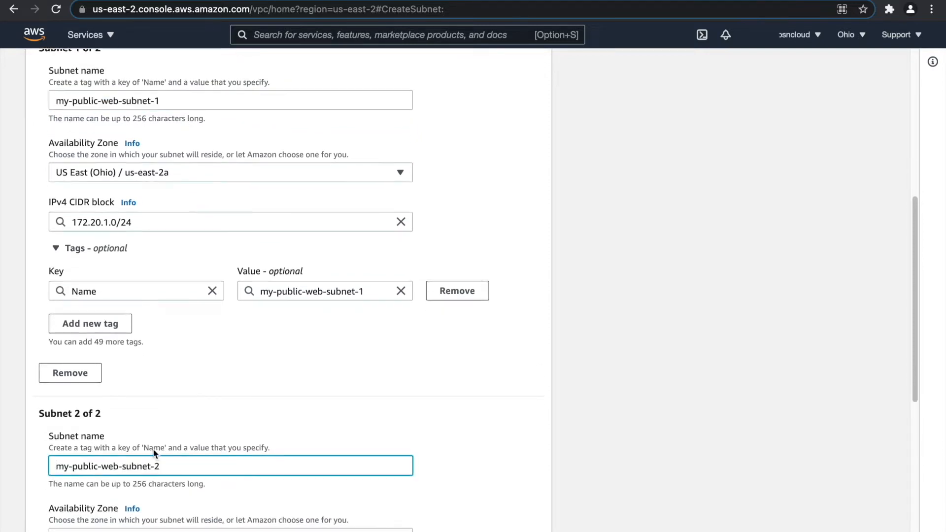
scroll(148, 419, down, 4)
click(129, 341)
click(143, 431)
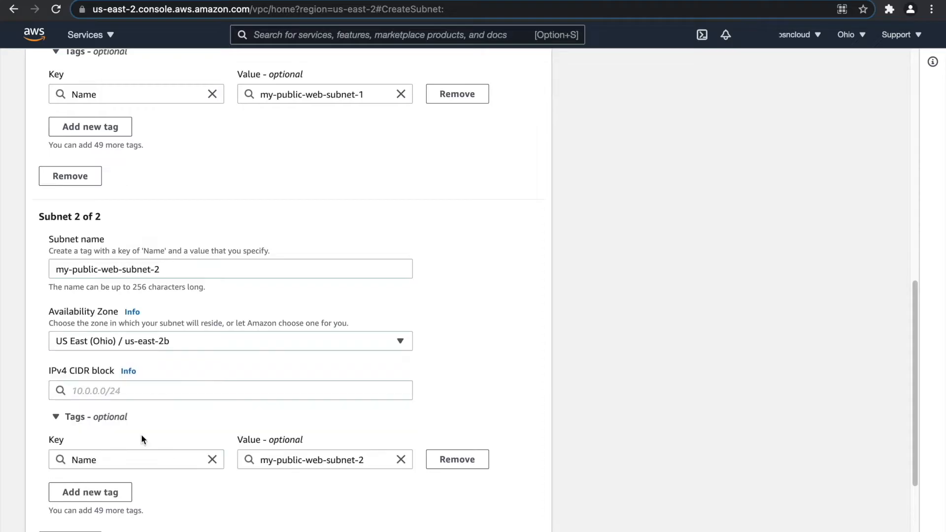
Give the second subnet CIDR block 172.20.2.0/24.
scroll(154, 291, up, 9)
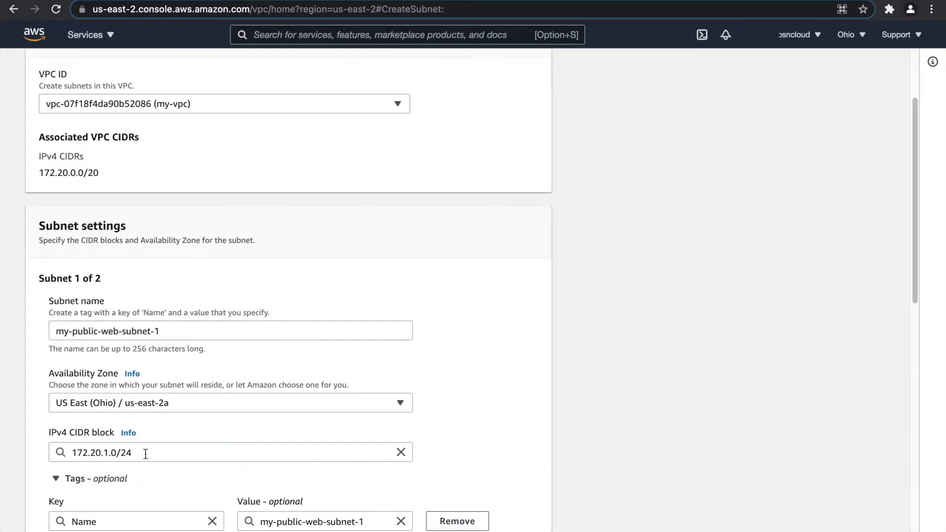
drag(145, 453, 57, 452)
key(super+c)
scroll(188, 385, down, 9)
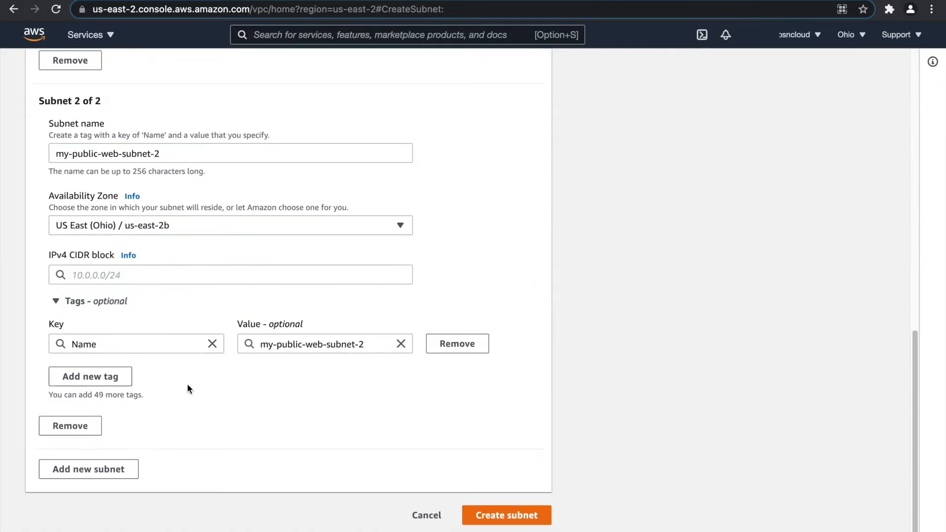
click(114, 275)
key(super+v)
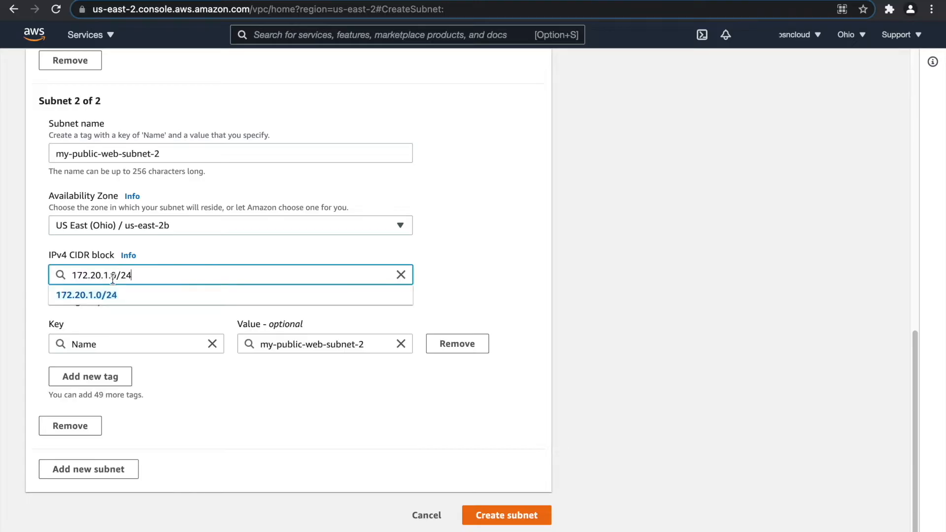
click(108, 275)
key(BackSpace)
text(2)
click(223, 464)
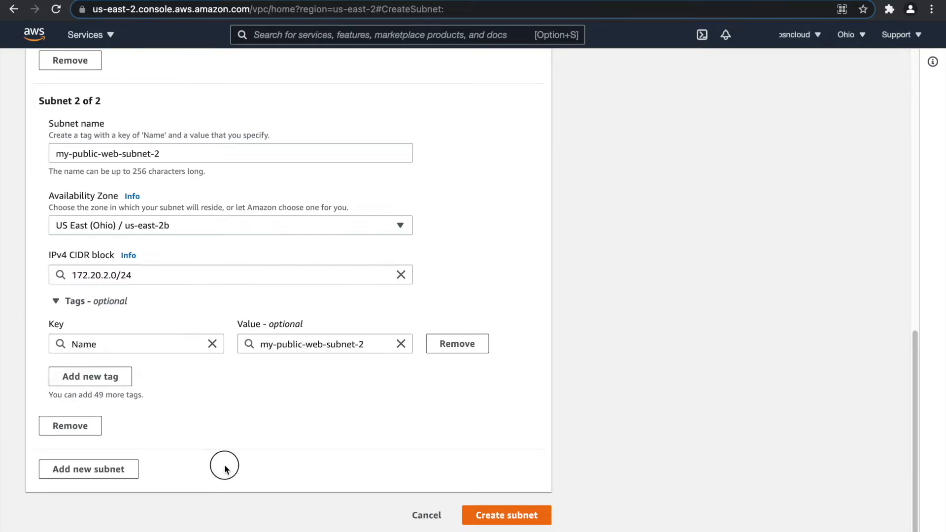
click(102, 470)
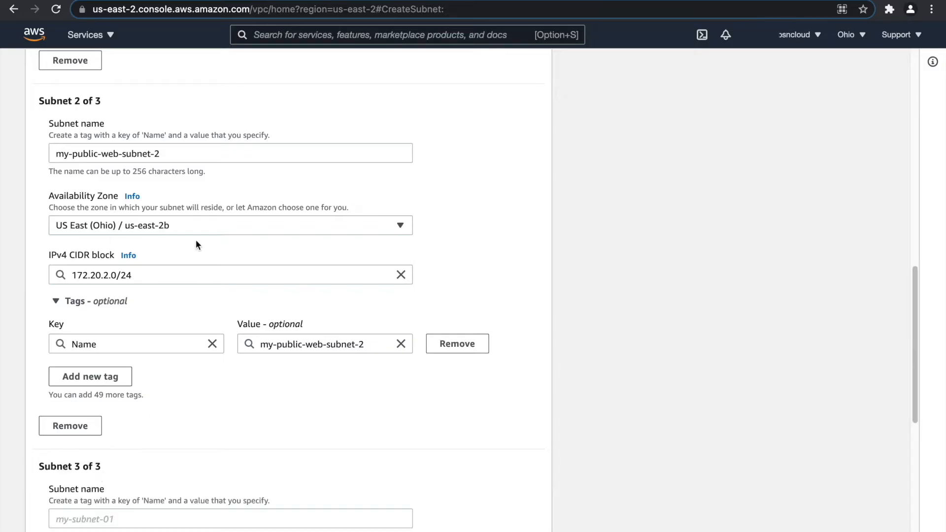
Name the third subnet my-public-web-subnet-3.
click(99, 148)
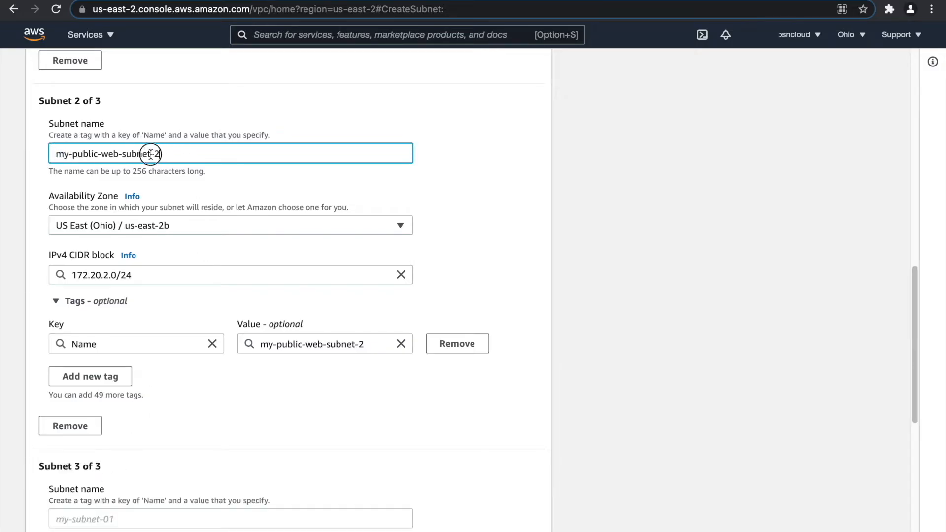
drag(165, 153, 25, 153)
key(super+c)
scroll(96, 345, down, 2)
click(138, 457)
key(super+v)
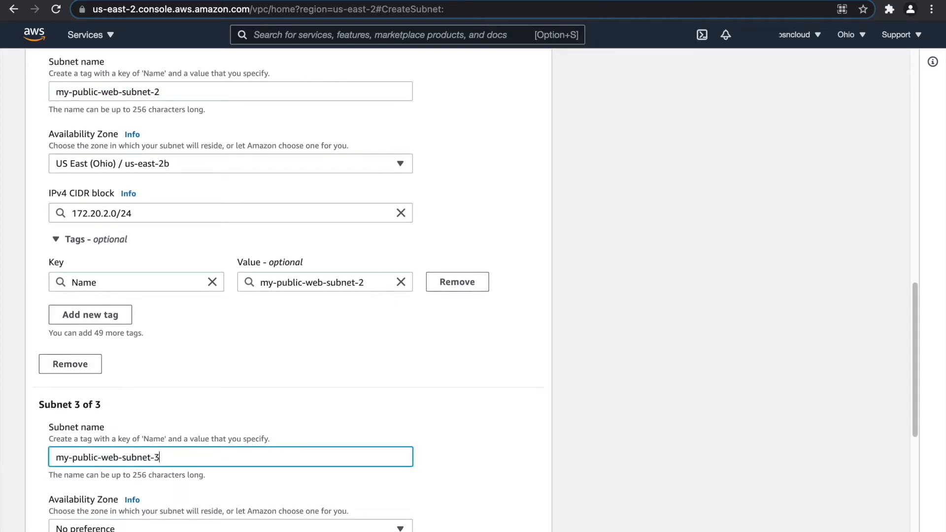
Put the third subnet in us-east-2c with CIDR block 172.20.3.0/24.
drag(158, 213, 40, 217)
key(super+c)
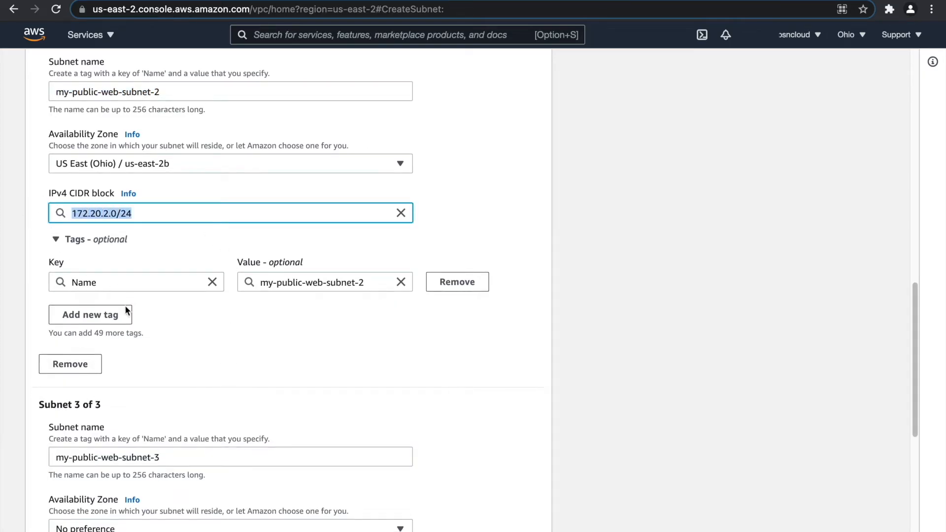
scroll(179, 371, down, 3)
click(131, 385)
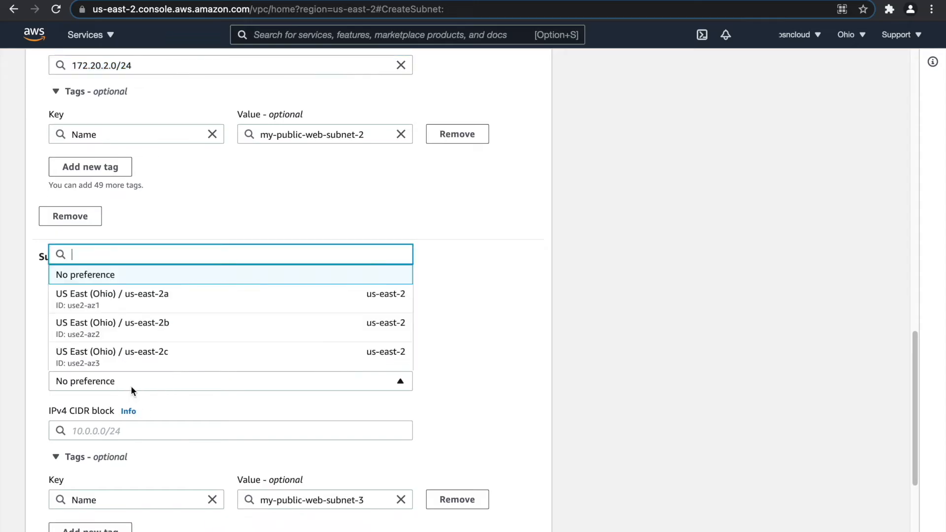
click(163, 352)
click(147, 434)
key(super+v)
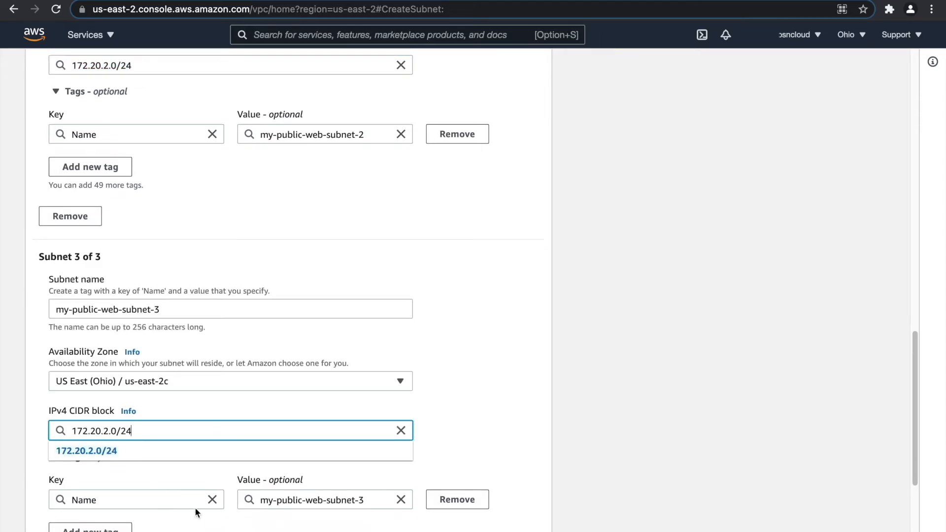
key(BackSpace)
text(3)
click(314, 458)
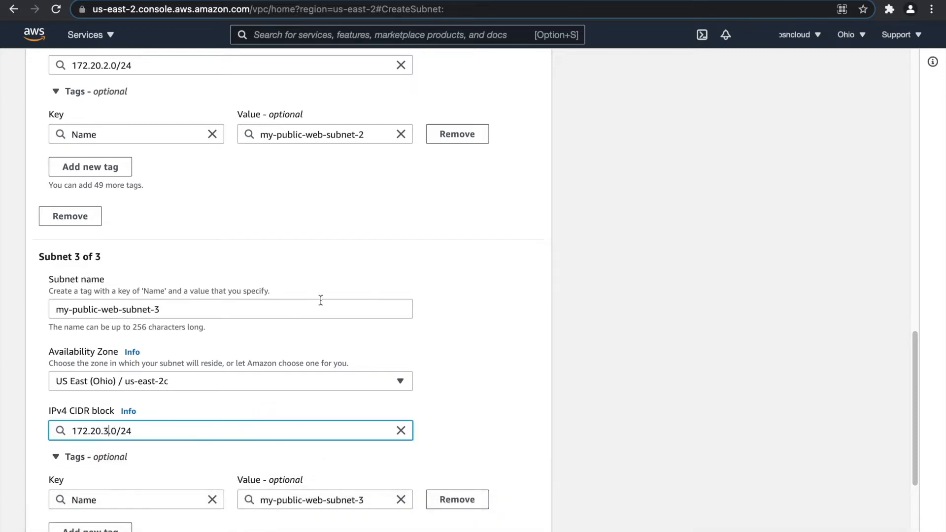
Review the three public subnet entries and add a fourth subnet entry.
scroll(315, 301, up, 10)
scroll(181, 247, up, 6)
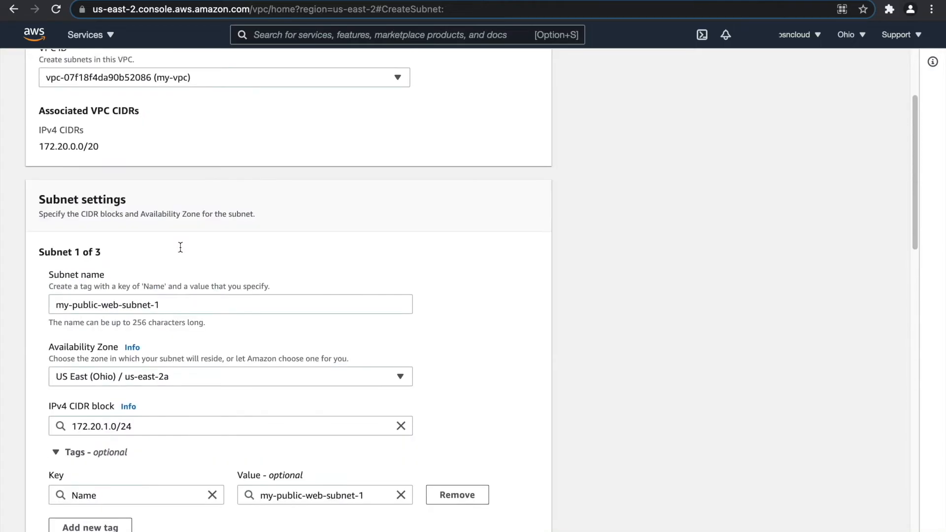
scroll(173, 256, down, 2)
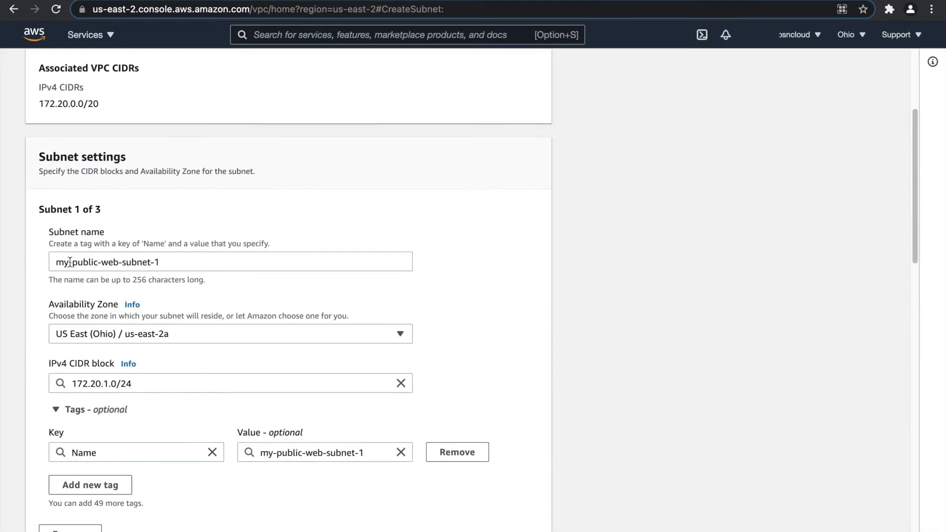
scroll(106, 330, down, 4)
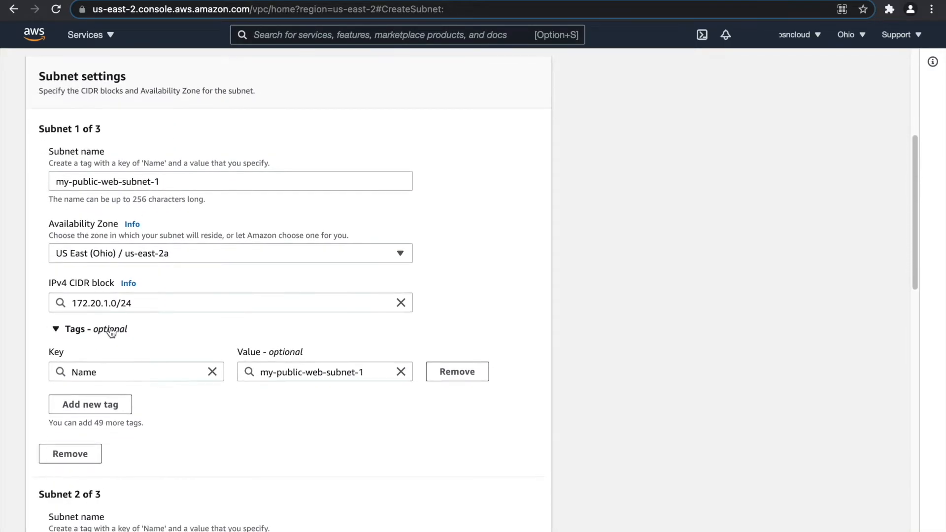
scroll(108, 327, down, 2)
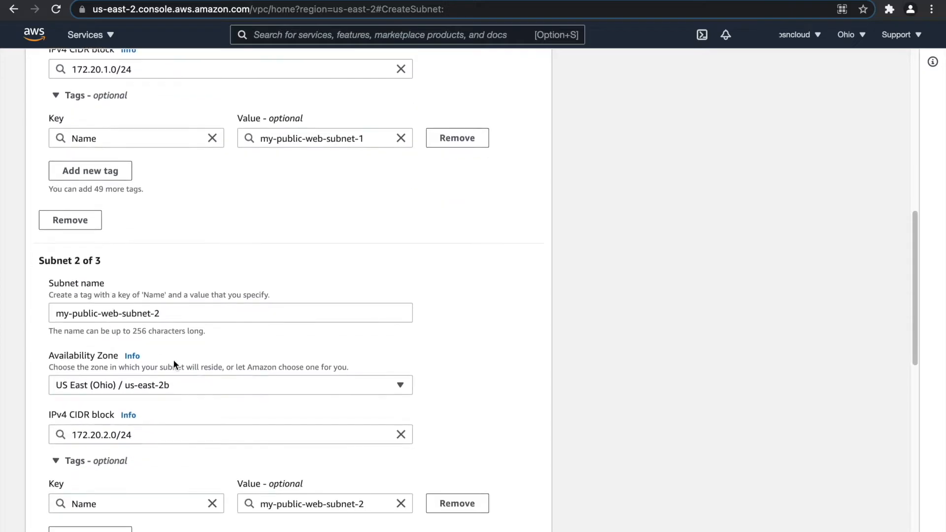
scroll(155, 395, down, 1)
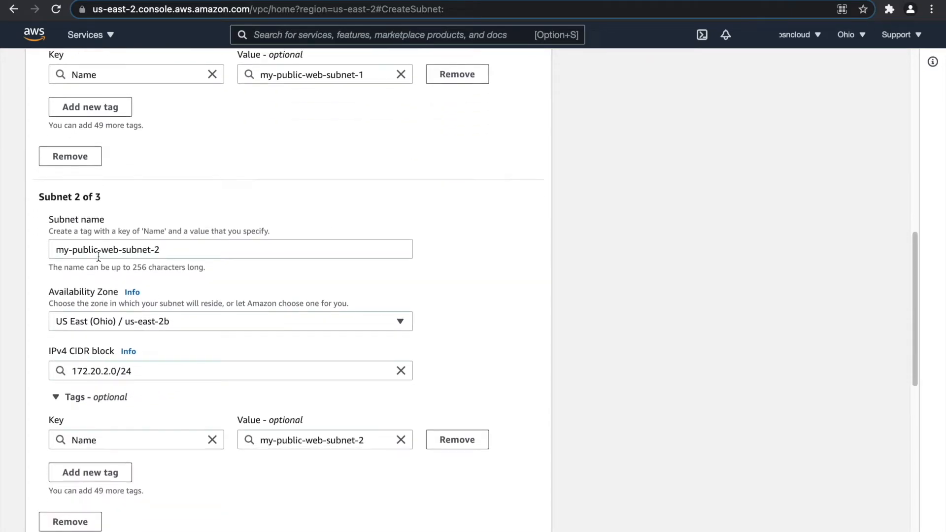
scroll(126, 378, down, 4)
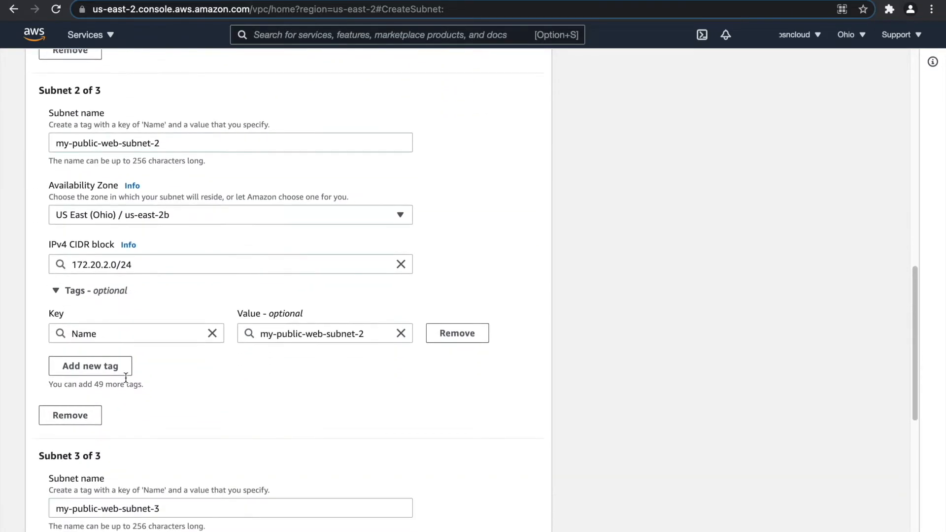
scroll(125, 376, down, 5)
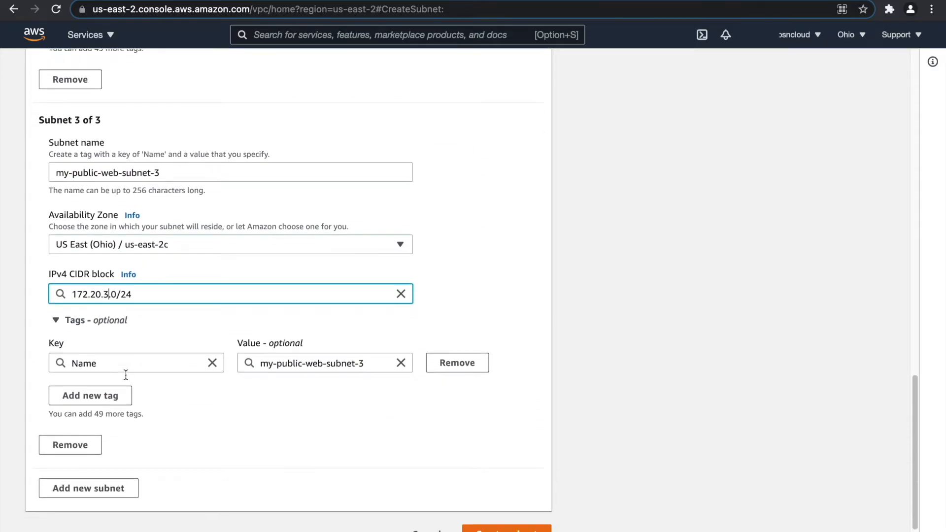
click(110, 463)
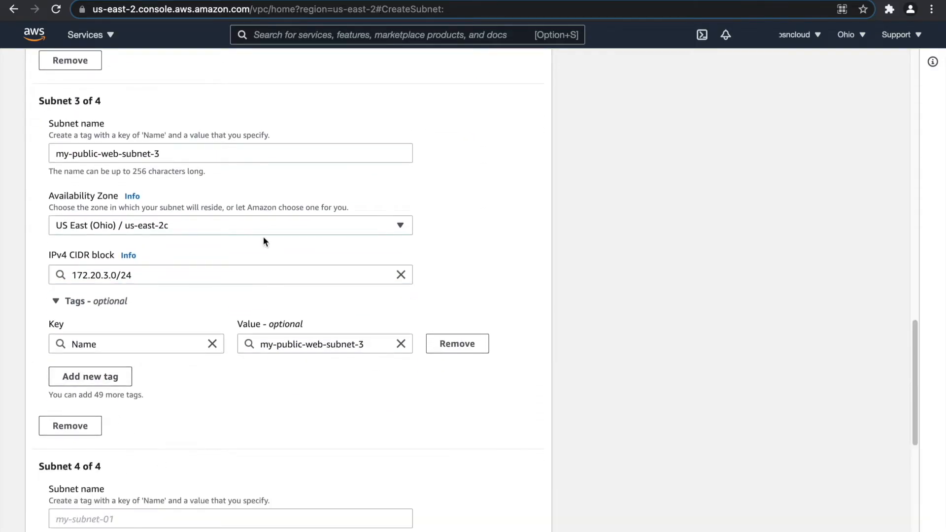
Name the fourth subnet my-private-app-subnet-1.
scroll(246, 245, down, 1)
drag(182, 82, 25, 79)
key(super+c)
click(103, 447)
key(super+v)
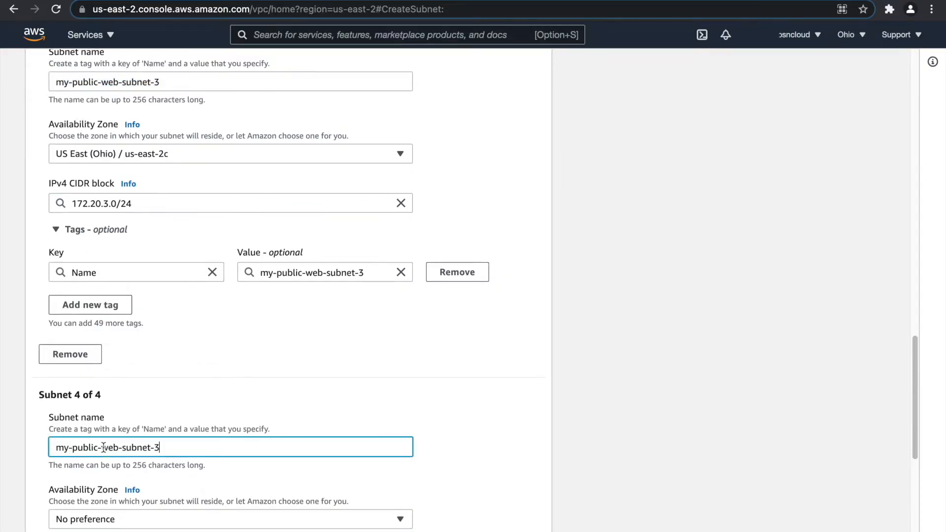
double_click(88, 448)
text(privat)
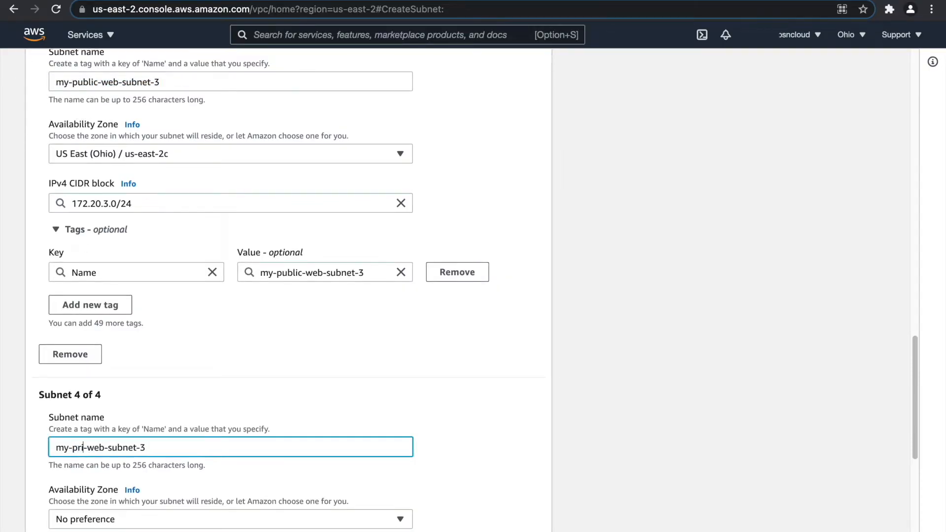
text(e-app)
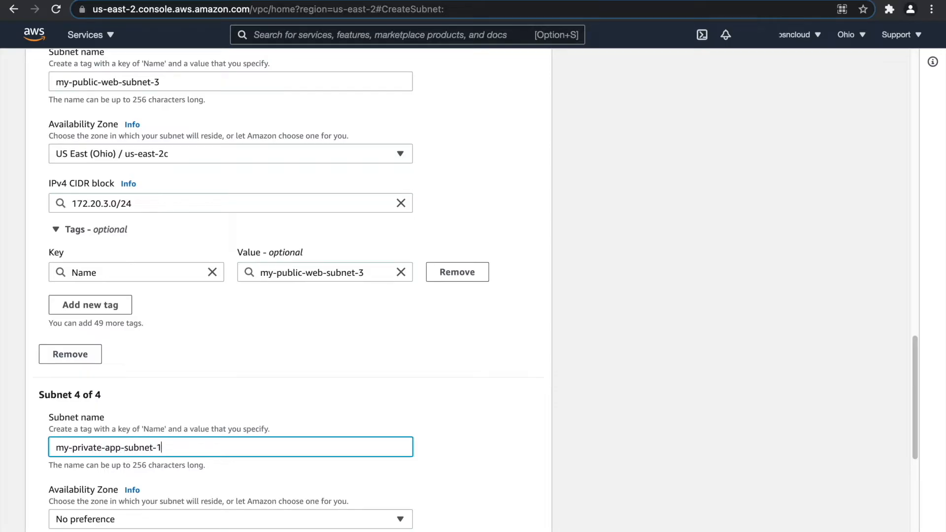
Put the fourth subnet in us-east-2a with CIDR block 172.20.4.0/24.
scroll(109, 439, down, 2)
click(123, 459)
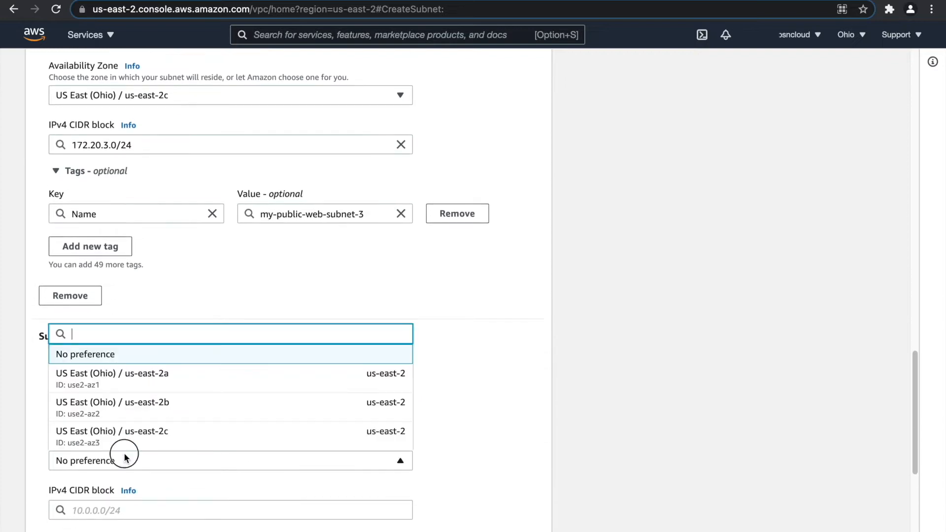
click(136, 377)
scroll(148, 392, down, 4)
click(116, 348)
text(172.20.)
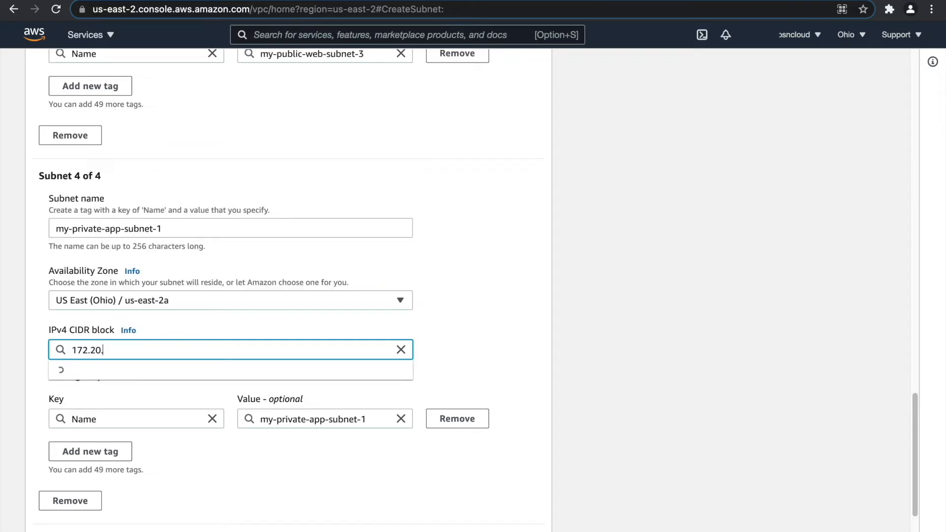
text(4.0/24)
click(139, 378)
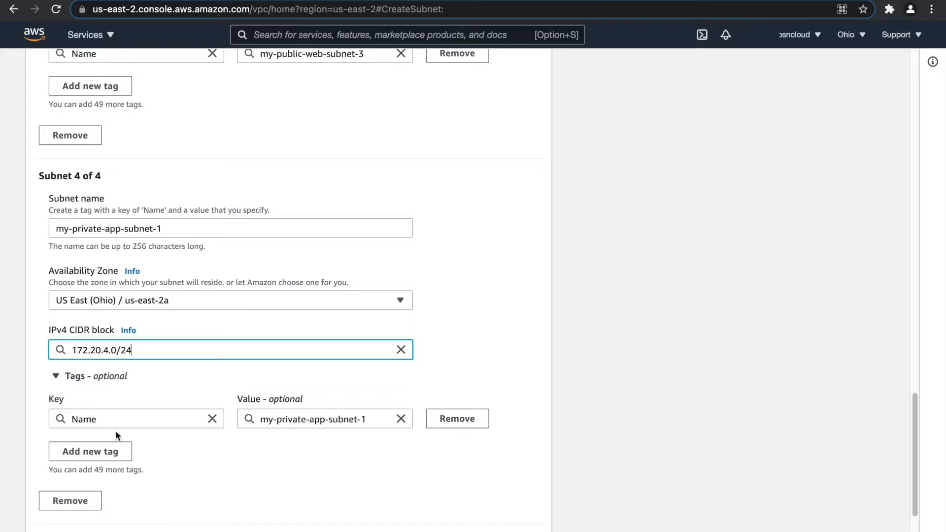
scroll(98, 433, down, 1)
click(62, 506)
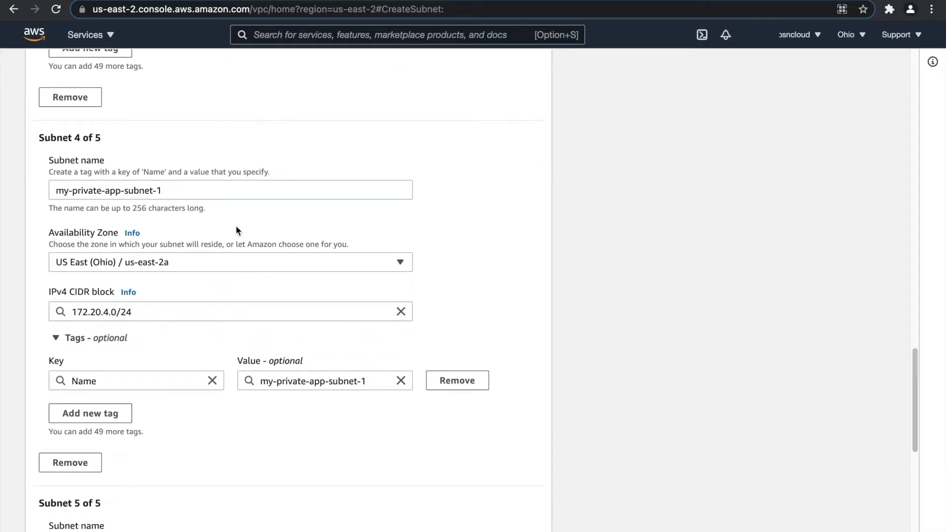
Name the fifth subnet my-private-app-subnet-2 and place it in us-east-2b.
drag(185, 188, 41, 192)
key(super+c)
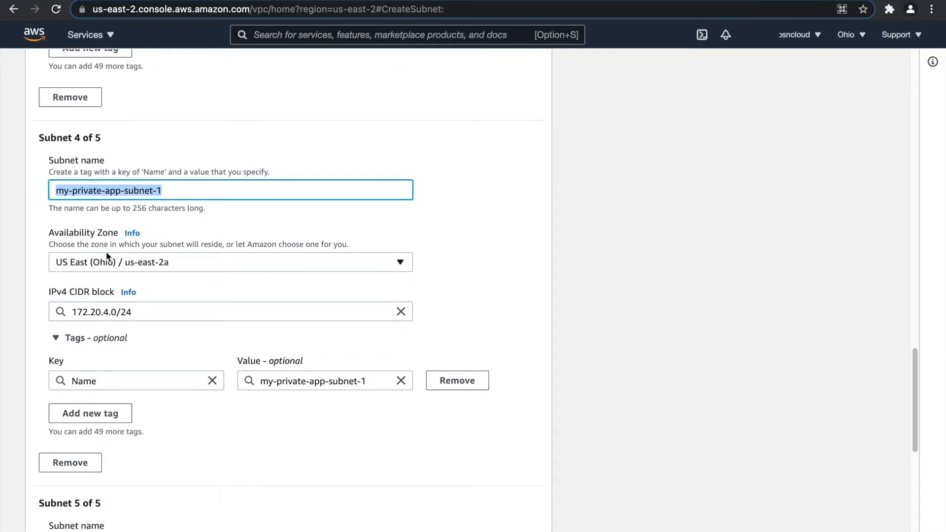
scroll(119, 345, down, 4)
click(116, 365)
key(super+v)
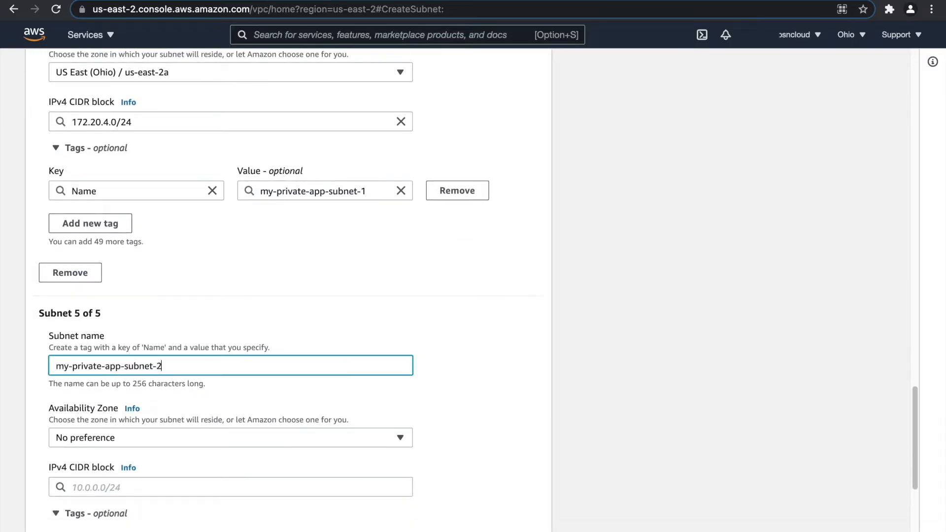
click(137, 441)
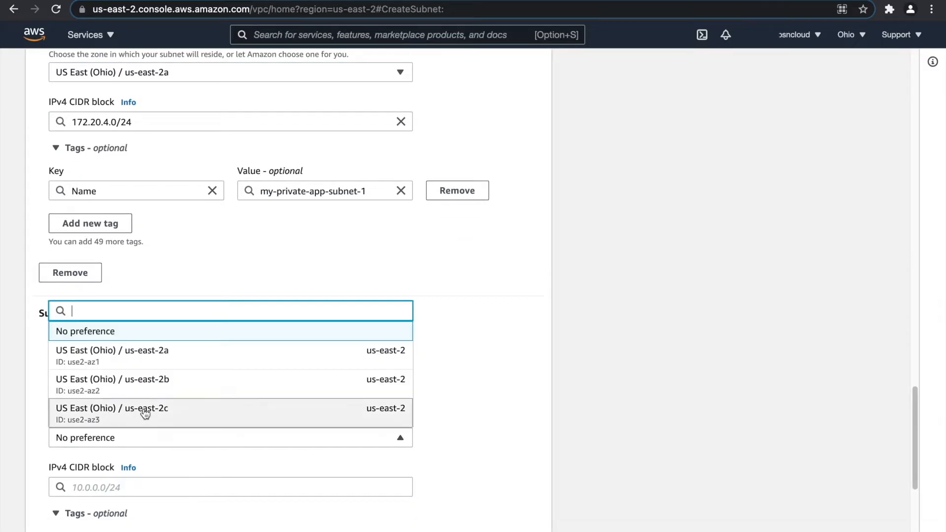
click(150, 386)
Give the fifth subnet CIDR block 172.20.5.0/24.
click(118, 486)
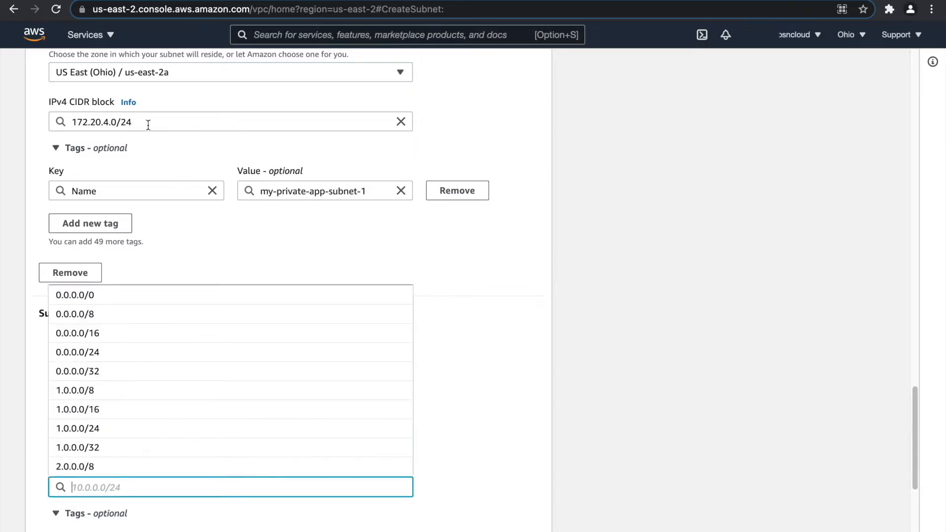
drag(148, 123, 78, 122)
key(super+c)
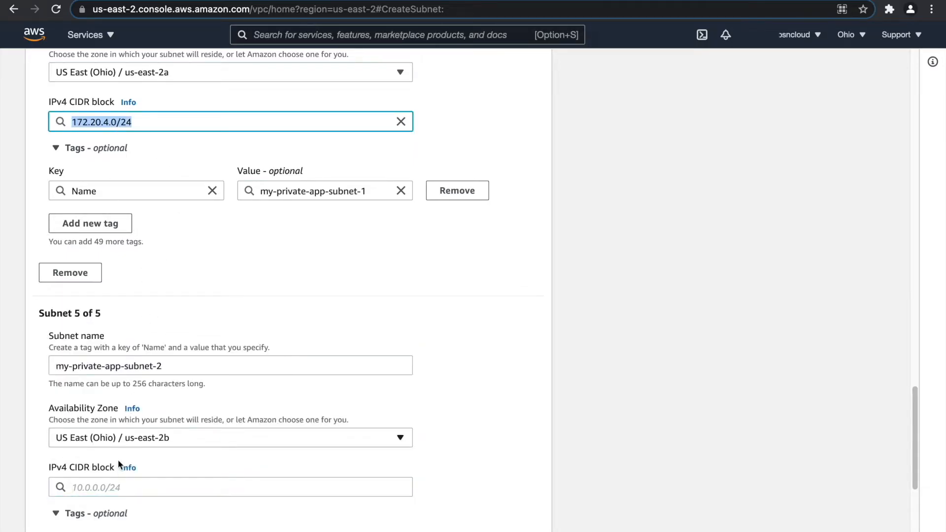
click(119, 487)
key(super+v)
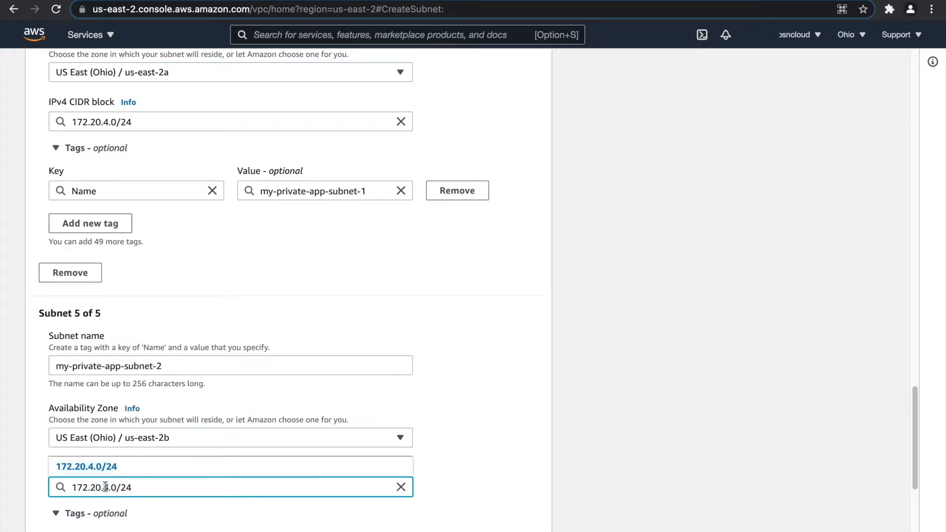
text(5)
click(483, 318)
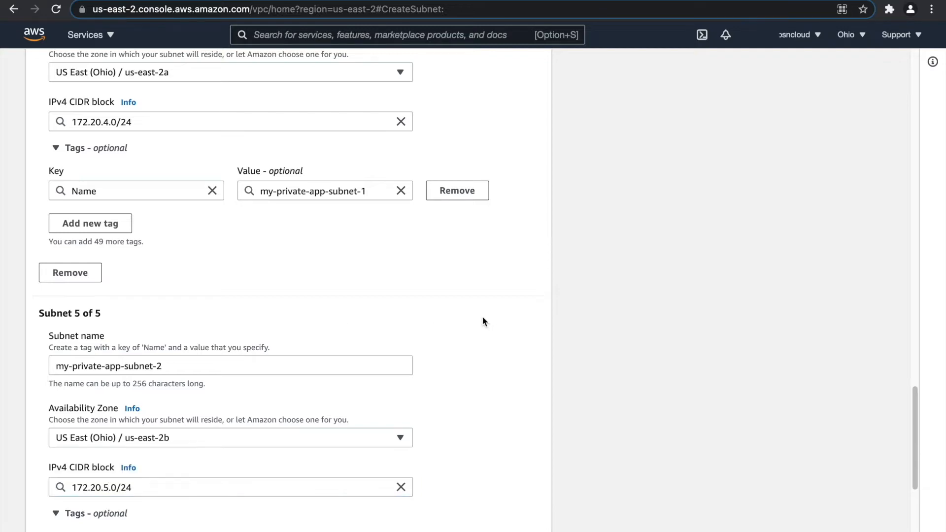
scroll(482, 316, up, 3)
scroll(482, 316, down, 7)
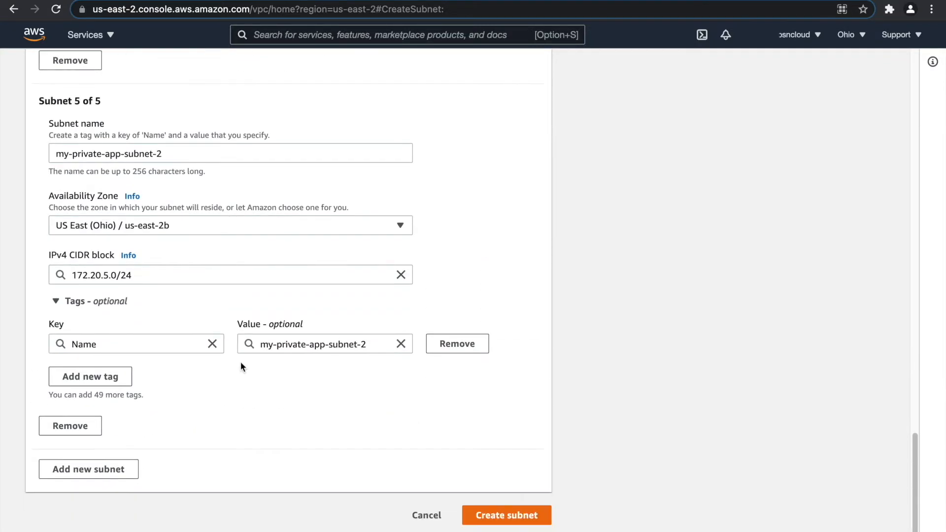
click(90, 471)
Name the sixth subnet my-private-app-subnet-3 and place it in us-east-2c.
drag(165, 161, 31, 158)
key(super+c)
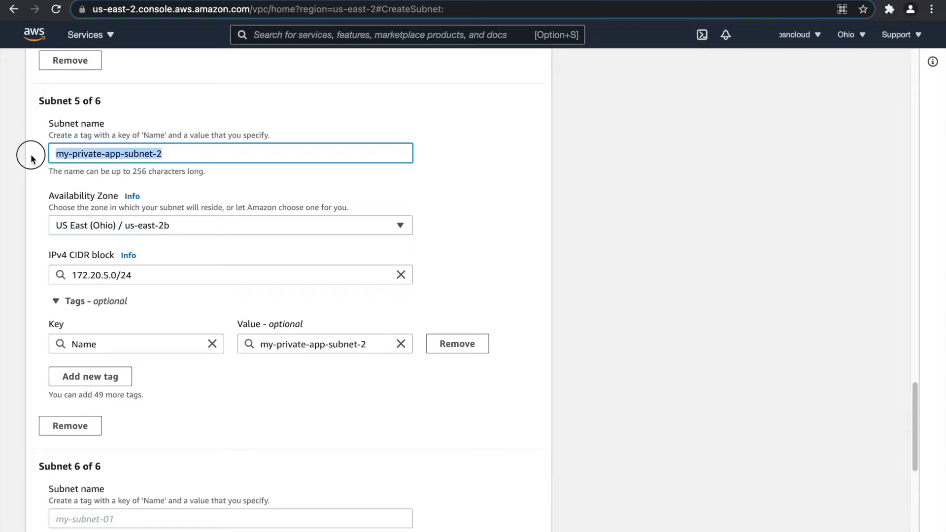
scroll(169, 291, down, 5)
click(129, 243)
key(super+v)
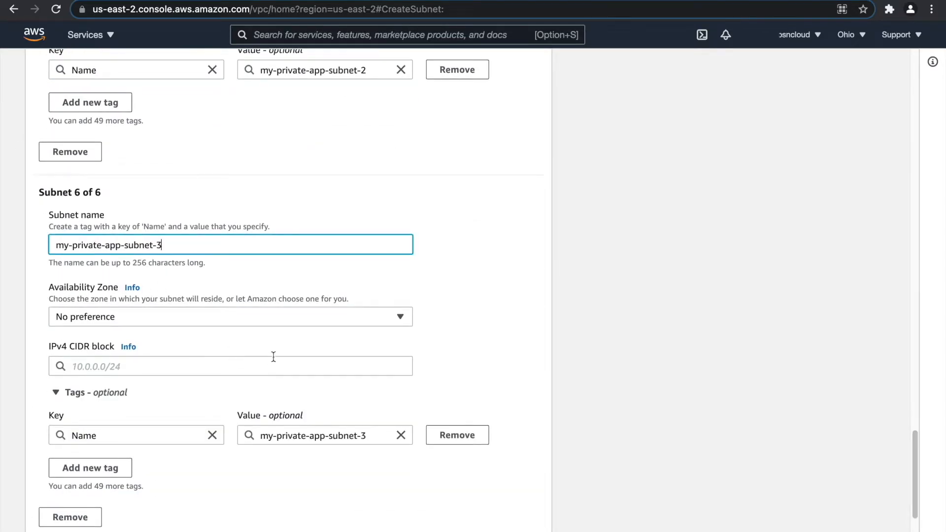
click(184, 317)
click(151, 434)
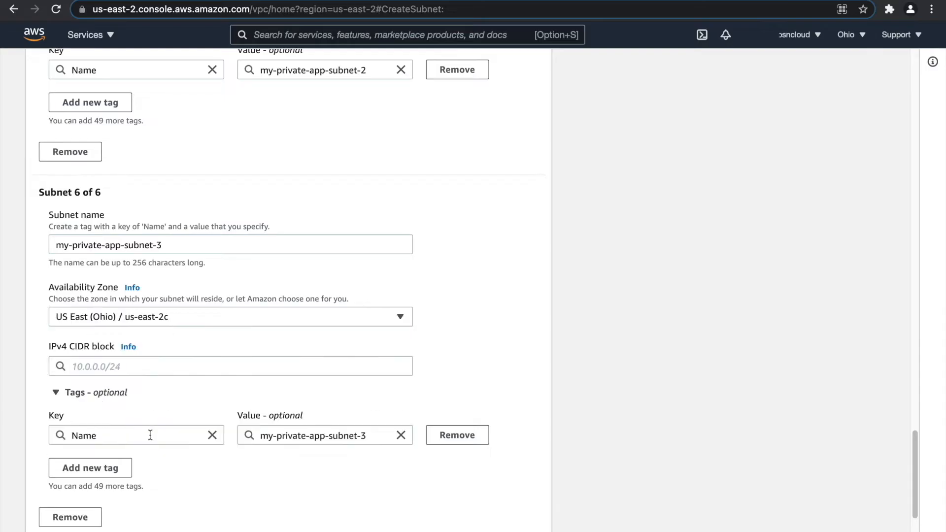
Give the sixth subnet CIDR block 172.20.6.0/24, keeping us-east-2c.
scroll(165, 345, up, 3)
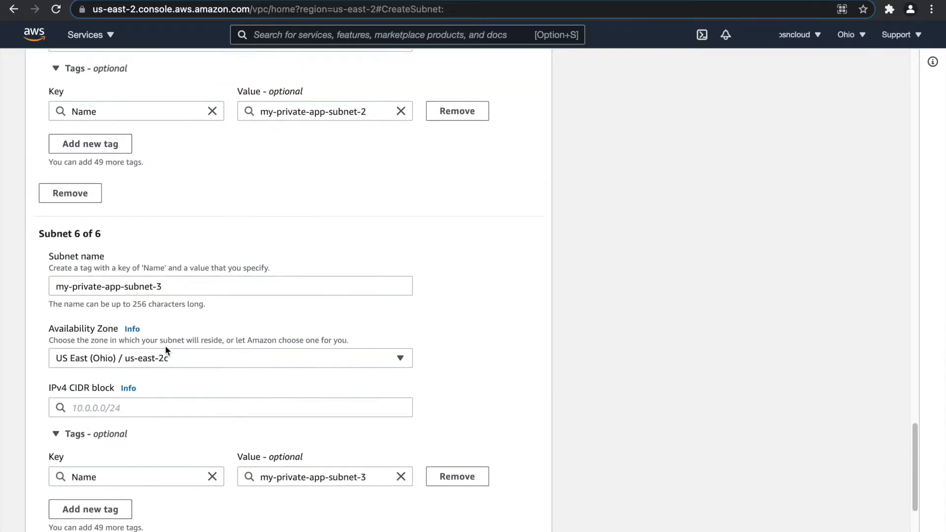
drag(141, 102, 52, 120)
key(super+c)
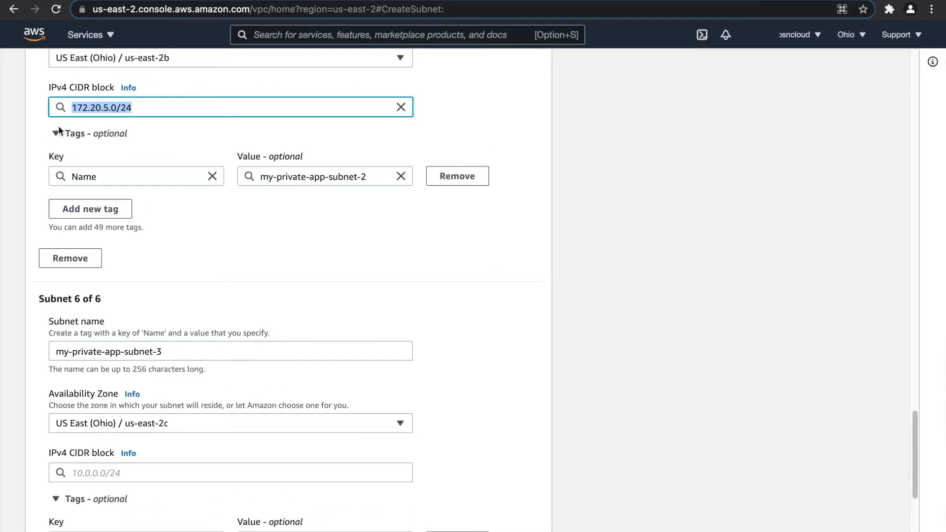
scroll(154, 312, down, 5)
click(128, 272)
key(super+v)
click(108, 275)
key(BackSpace)
text(6)
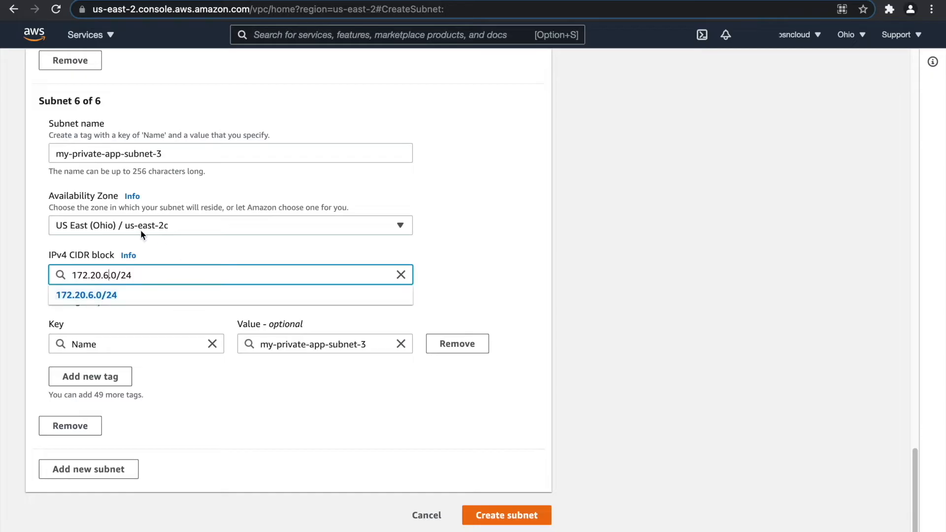
click(173, 231)
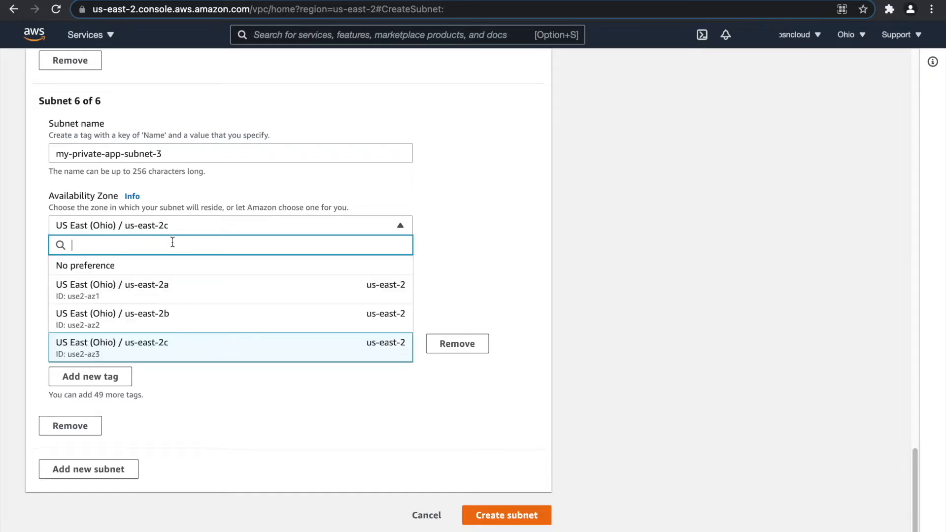
click(177, 345)
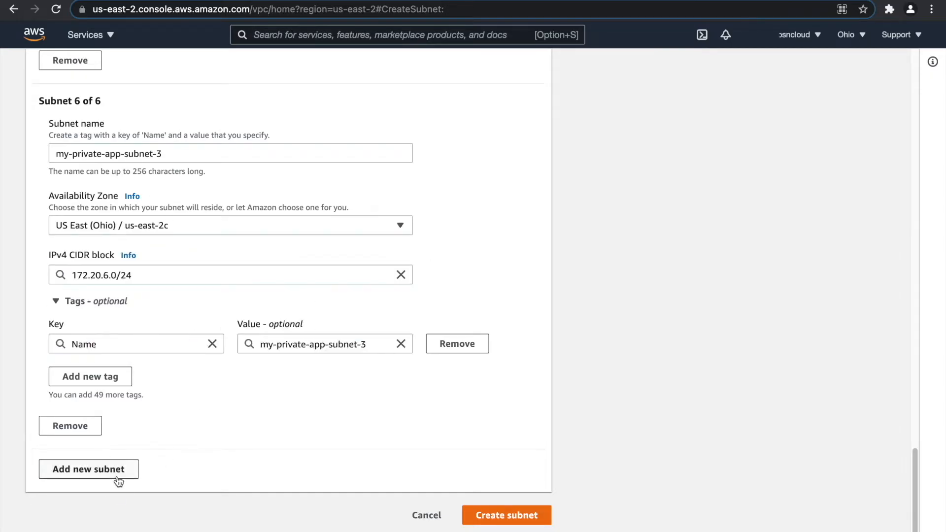
Add a seventh subnet entry to the form.
click(99, 471)
scroll(163, 458, down, 2)
scroll(168, 452, down, 3)
click(151, 251)
Name the seventh subnet my-private-db-subnet-3.
scroll(144, 250, up, 10)
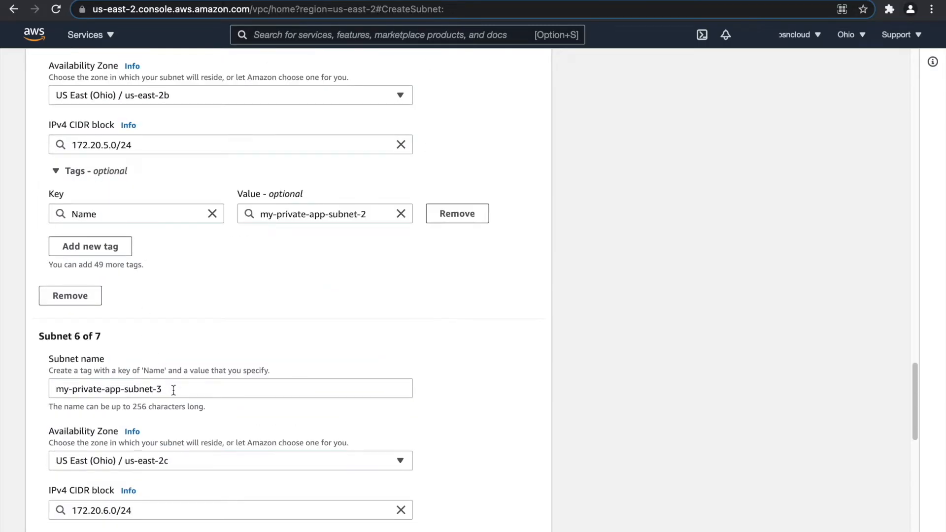
drag(174, 389, 47, 386)
key(ctrl+c)
scroll(129, 353, down, 10)
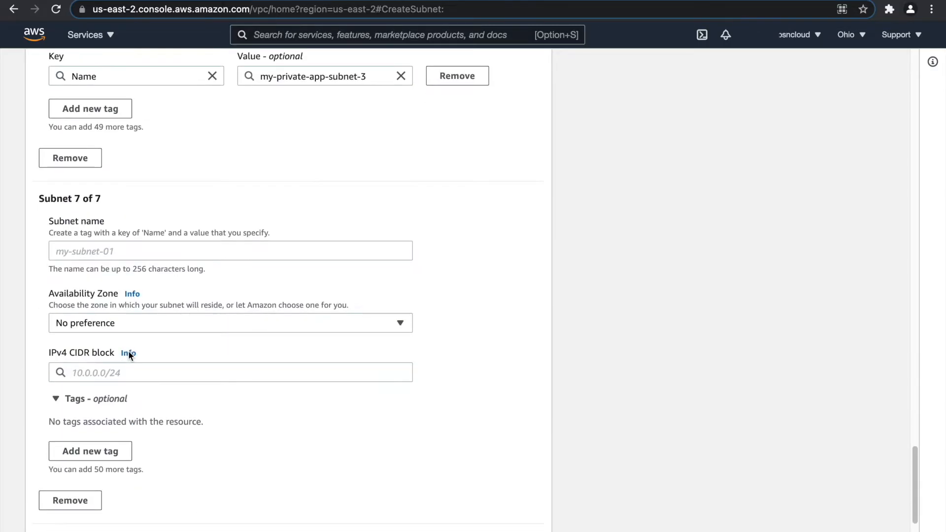
click(111, 253)
key(ctrl+v)
double_click(111, 254)
text(db)
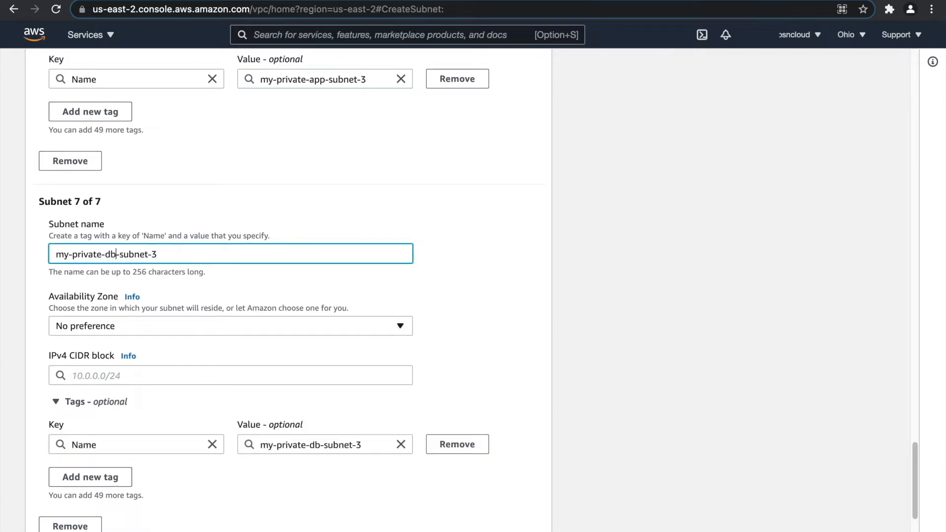
Put the seventh subnet in us-east-2a with CIDR block 172.20.7.0/24.
click(146, 325)
click(133, 387)
click(128, 376)
text(172.)
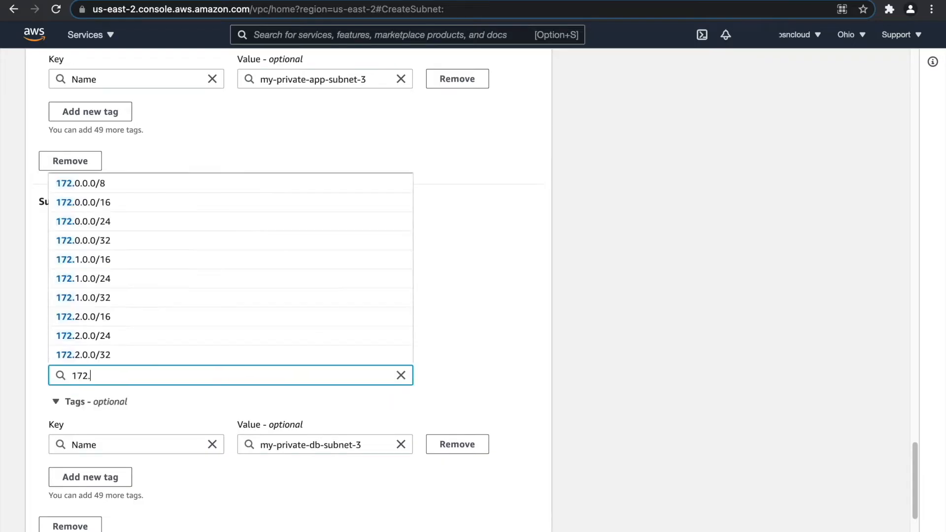
text(20.)
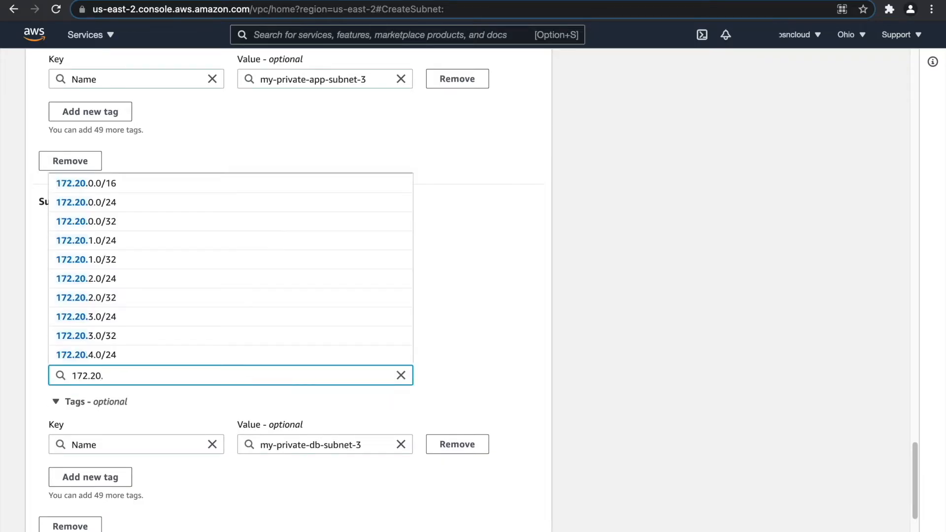
text(7.0)
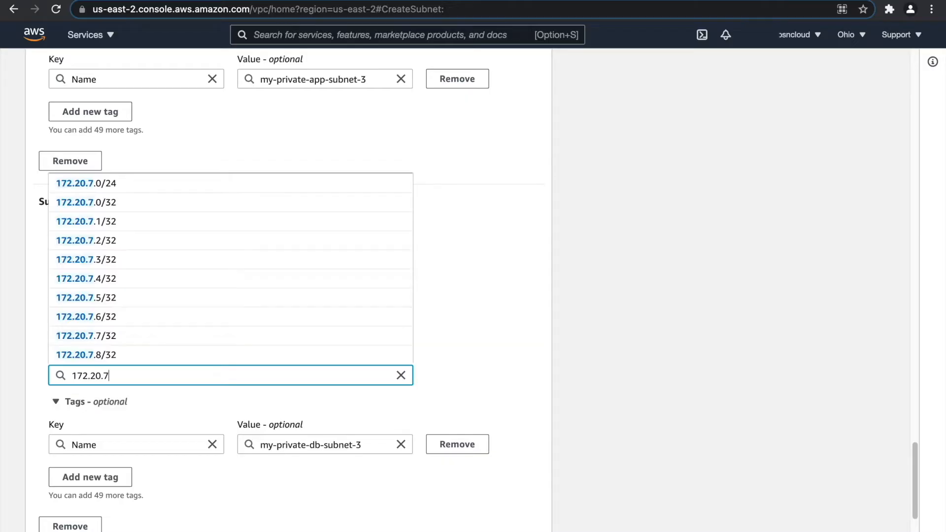
text(24)
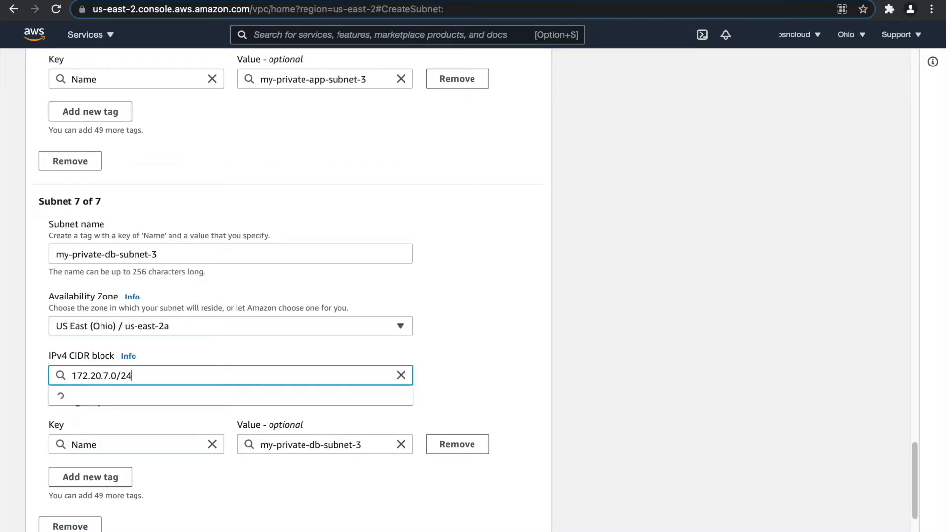
click(524, 351)
scroll(306, 401, down, 3)
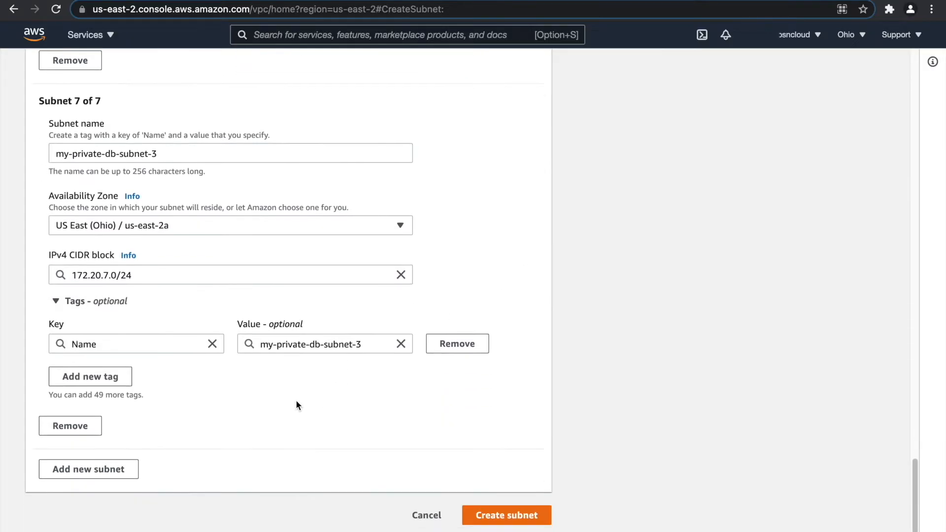
Add an eighth subnet entry and rename subnet 7 to my-private-db-subnet-1.
click(96, 472)
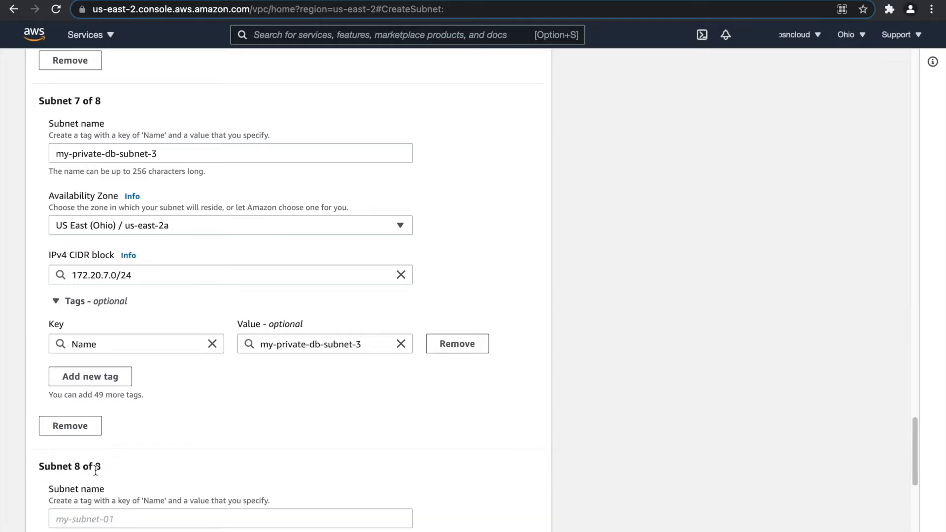
drag(167, 152, 28, 153)
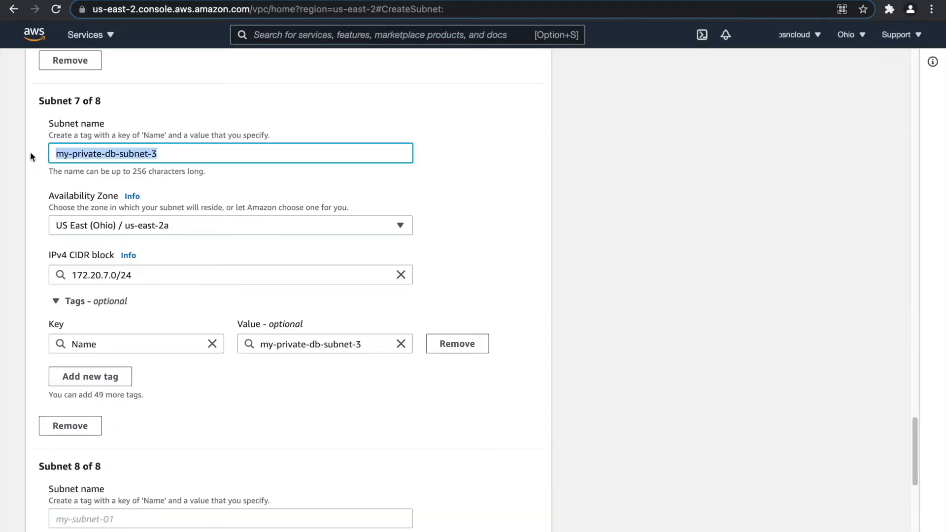
click(186, 155)
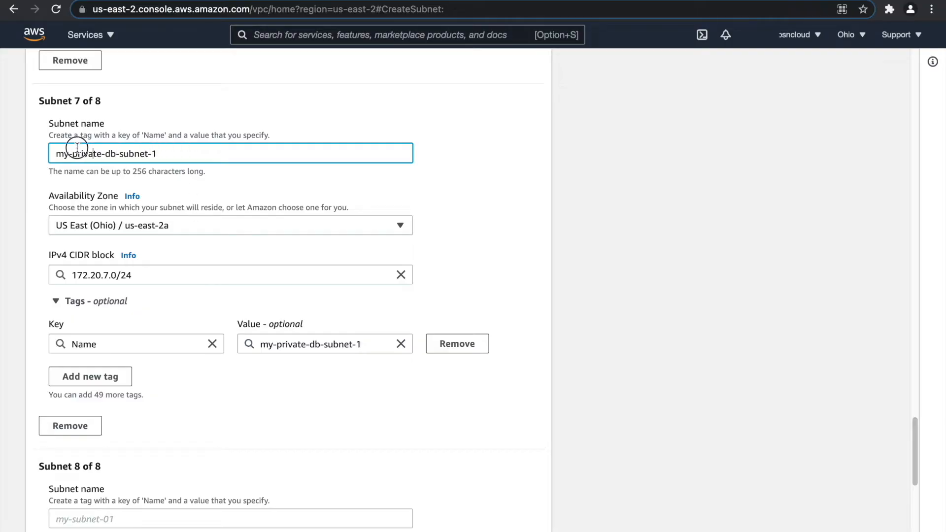
scroll(176, 157, up, 5)
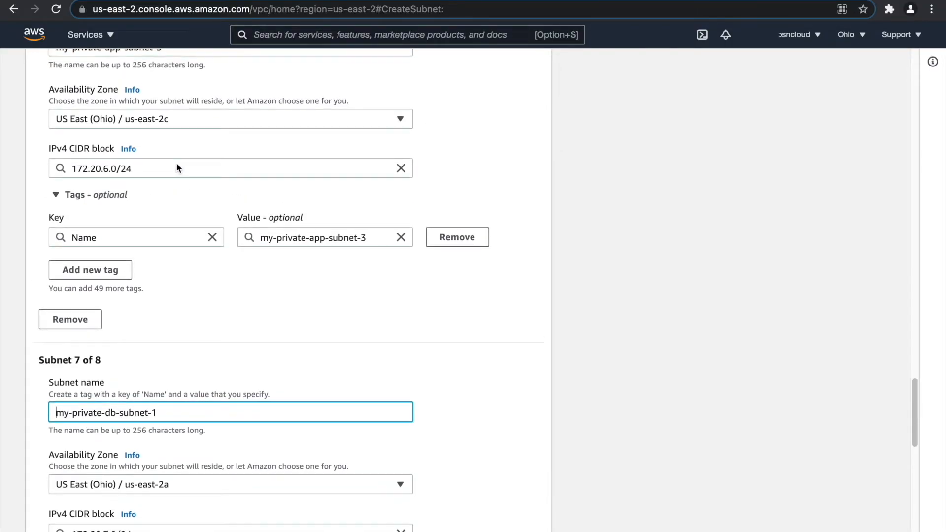
scroll(183, 230, up, 1)
scroll(187, 261, down, 2)
drag(179, 322, 42, 327)
key(super+c)
scroll(148, 324, down, 2)
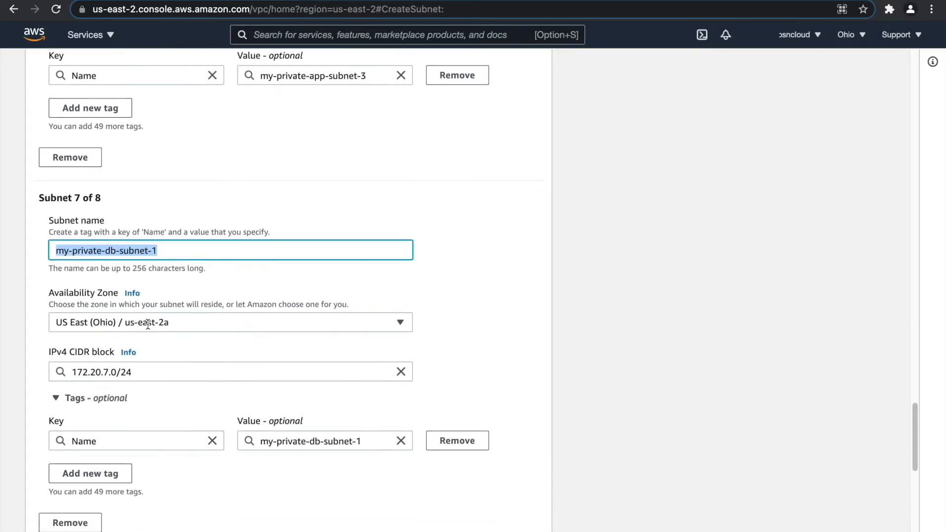
scroll(148, 325, down, 5)
Fill subnet 8 as my-private-db-subnet-2 in us-east-2b with CIDR 172.20.8.0/24.
click(96, 441)
key(super+v)
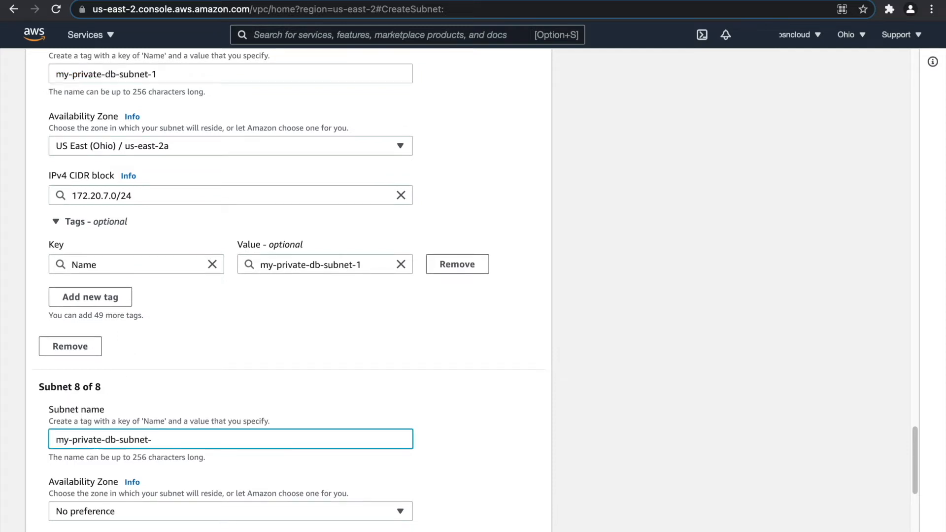
scroll(100, 443, down, 3)
click(163, 386)
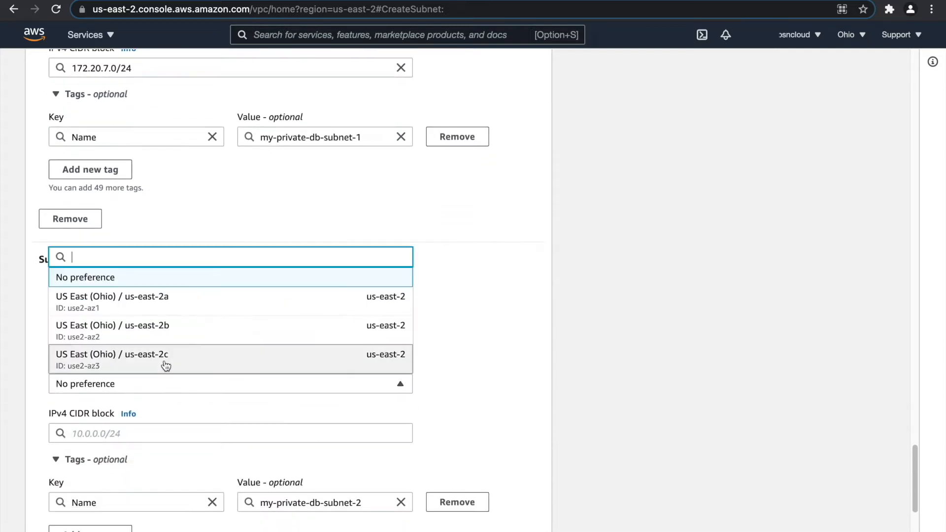
click(172, 337)
click(129, 429)
text(172.20.8.0/24)
click(445, 417)
Add a ninth subnet entry to the form.
scroll(444, 418, down, 5)
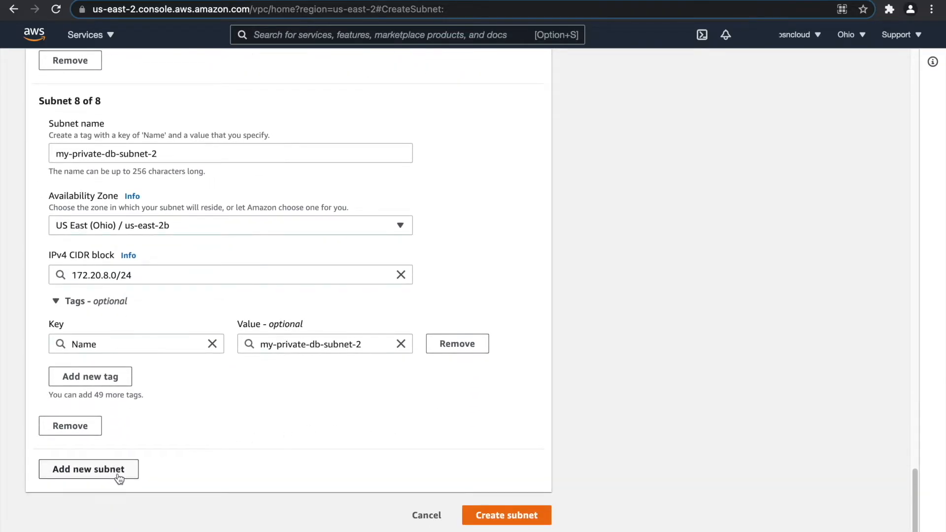
click(118, 473)
click(114, 513)
Fill subnet 9 as my-private-db-subnet-3 in us-east-2c with CIDR 172.20.9.0/24.
key(super+v)
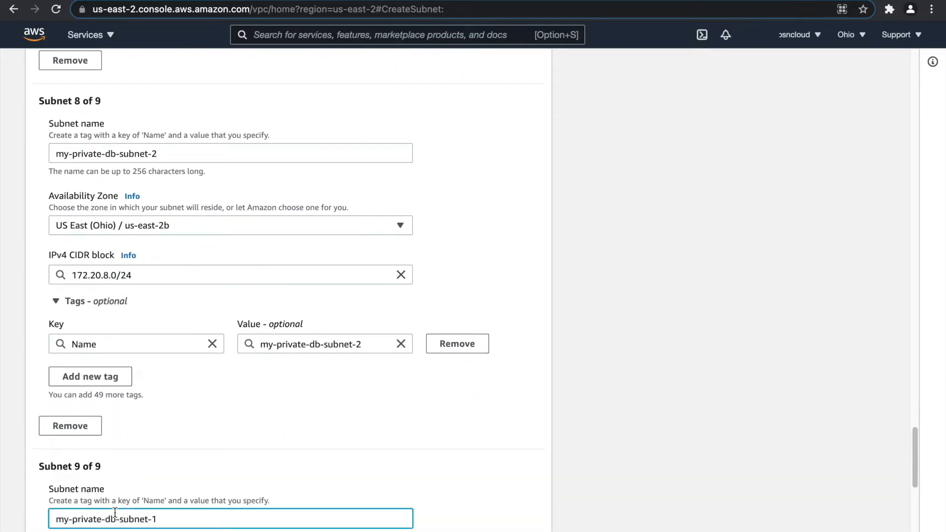
scroll(129, 491, down, 3)
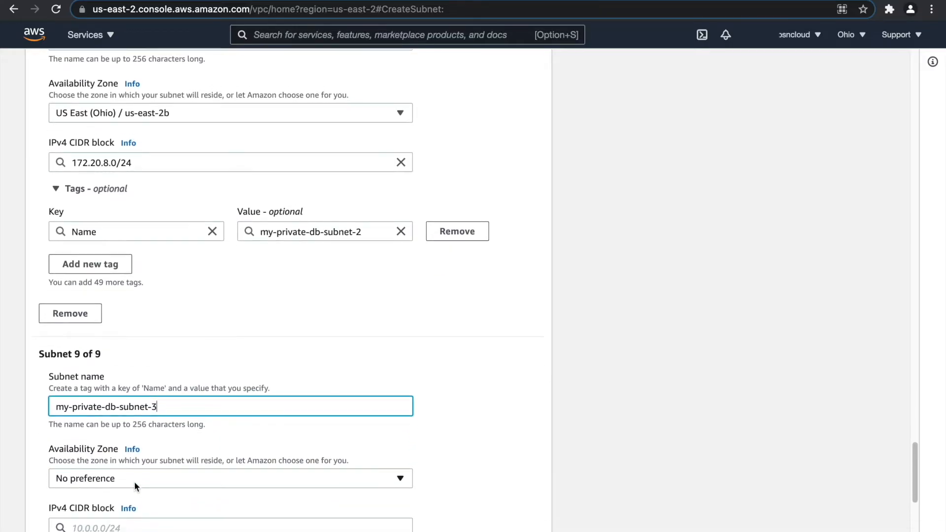
click(124, 456)
click(133, 424)
click(123, 501)
text(172.2)
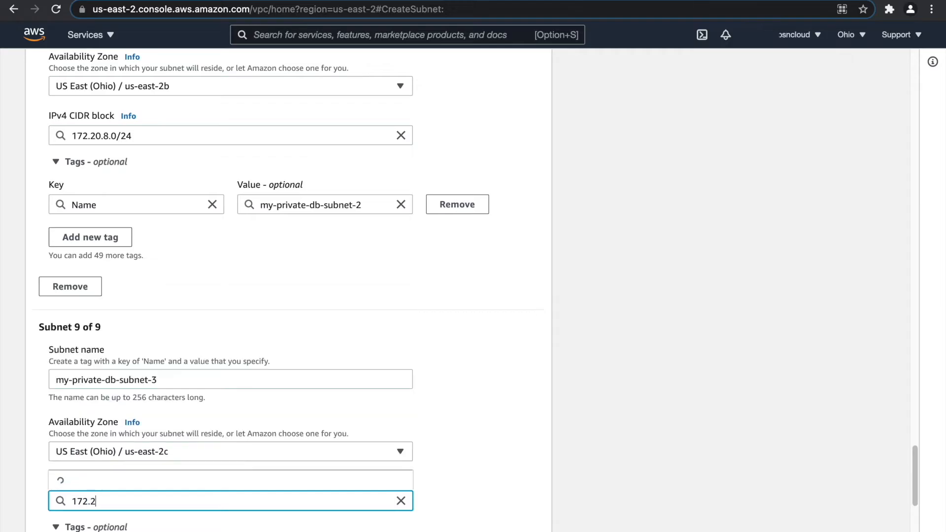
text(0.9.0/24)
click(456, 442)
Review the names and CIDR blocks of subnets one through four.
scroll(296, 461, down, 4)
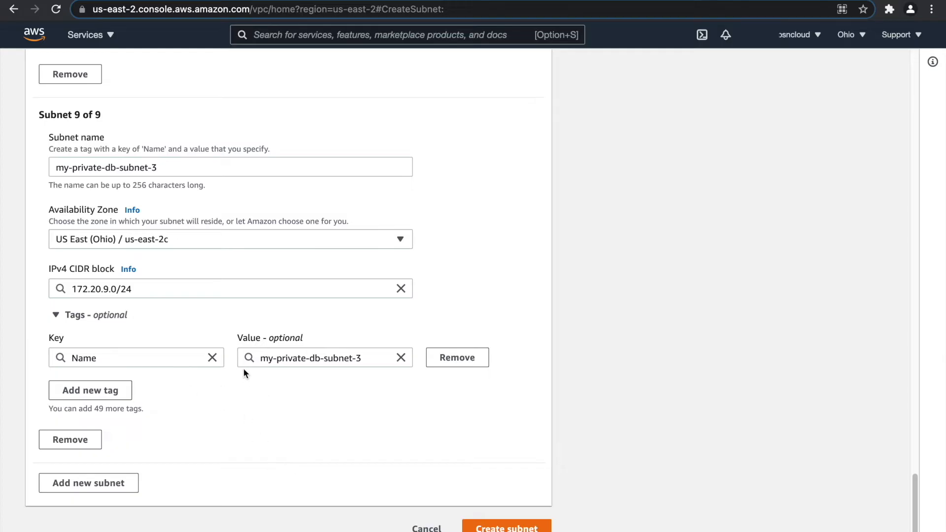
scroll(247, 374, up, 20)
scroll(241, 375, down, 5)
click(178, 196)
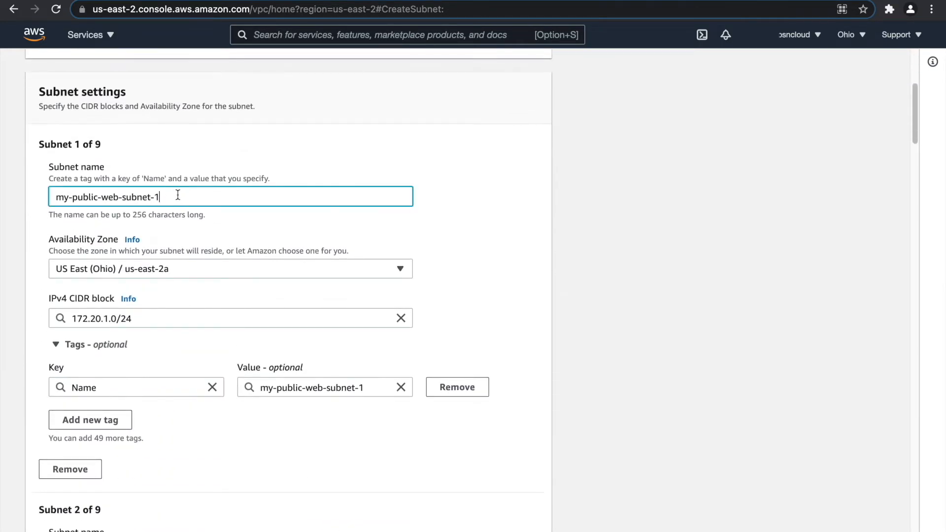
click(151, 319)
scroll(136, 325, down, 4)
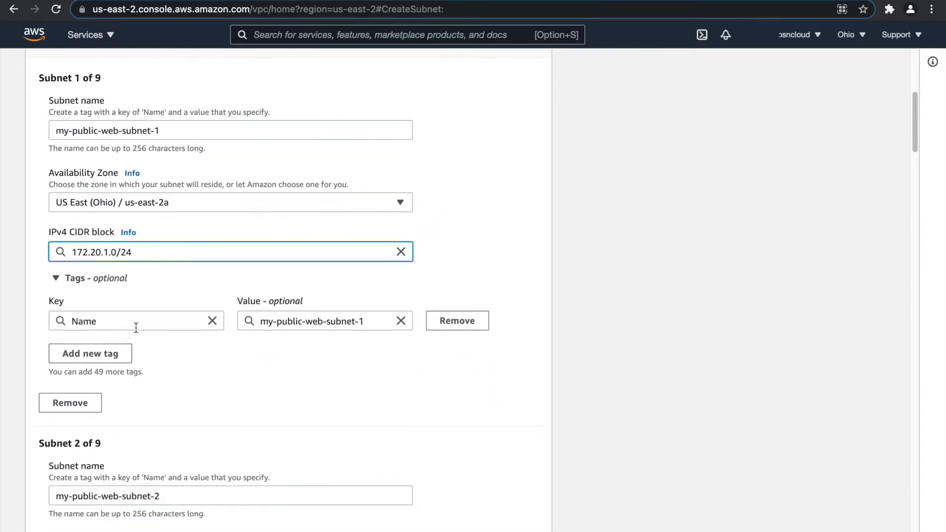
scroll(136, 328, down, 1)
click(170, 323)
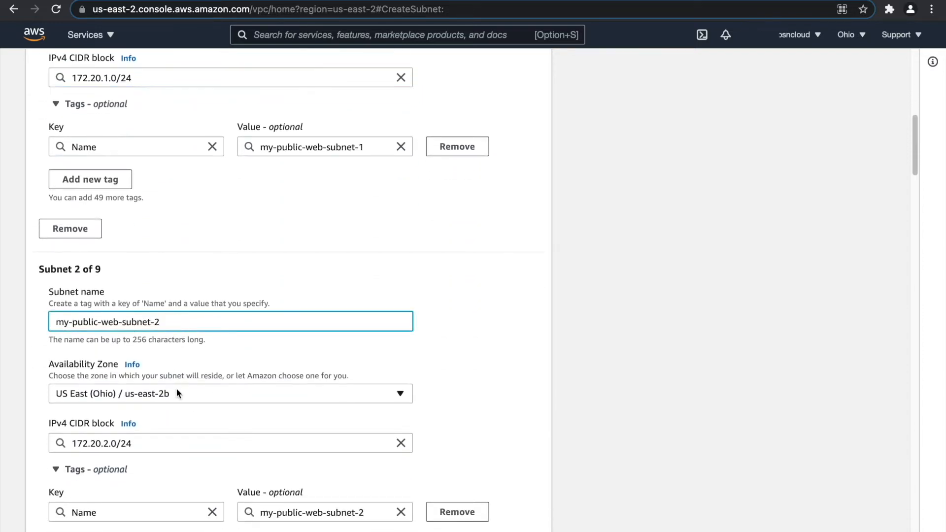
scroll(151, 444, down, 1)
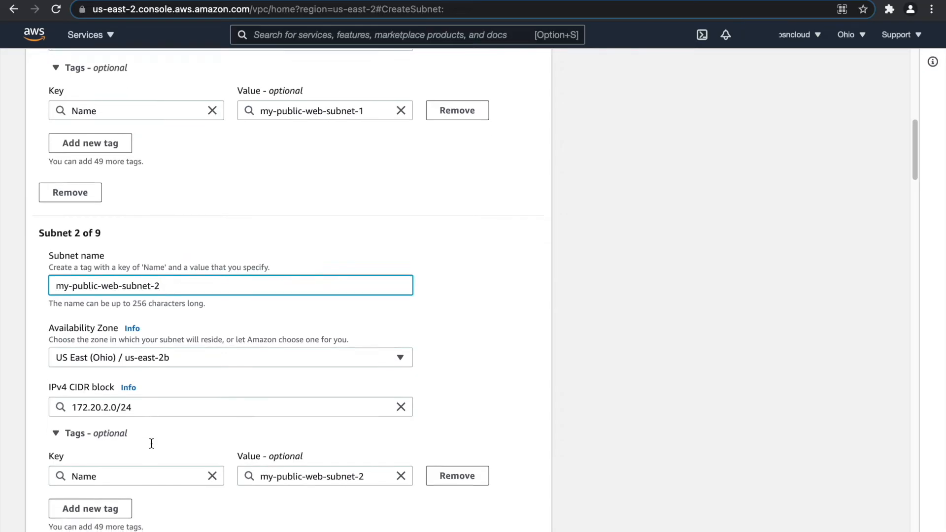
scroll(151, 439, down, 1)
scroll(150, 408, down, 5)
click(199, 361)
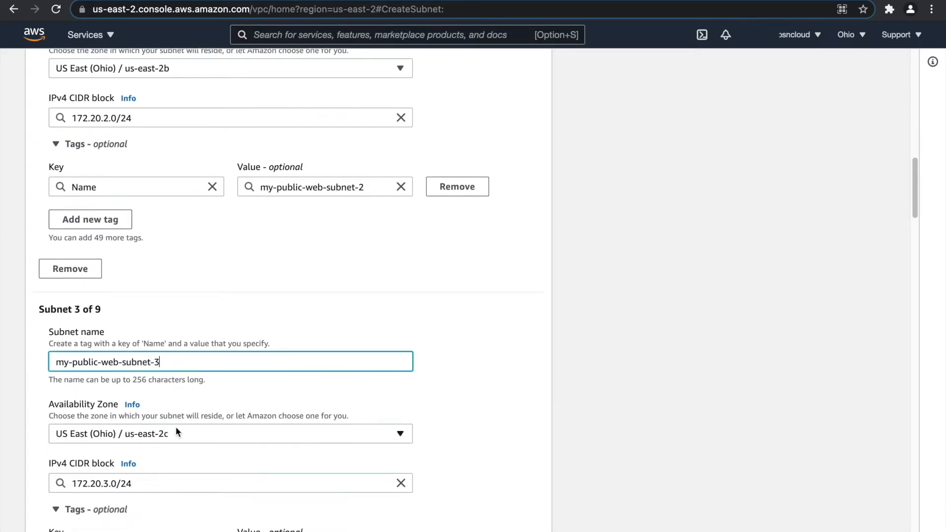
scroll(147, 424, down, 6)
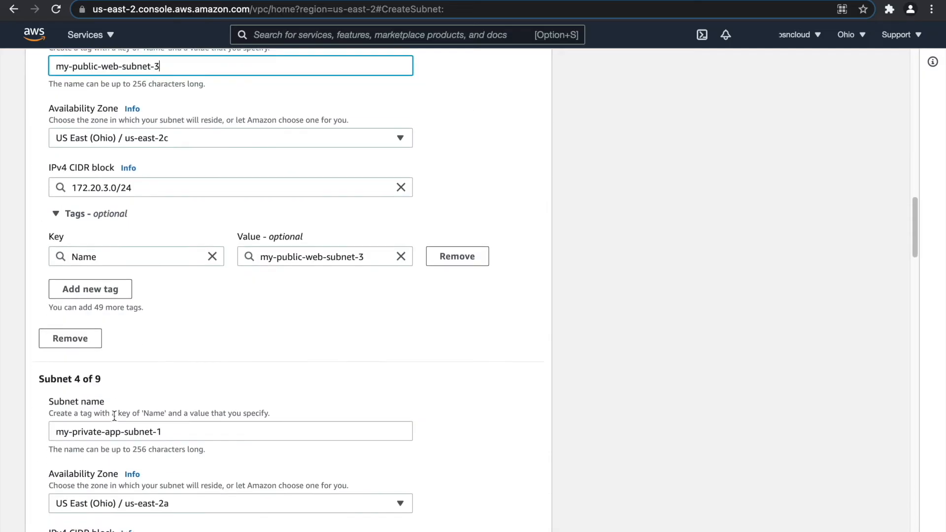
scroll(190, 394, down, 1)
click(190, 394)
Check subnet five stays in us-east-2b and scroll through the remaining entries.
scroll(191, 427, down, 2)
scroll(126, 461, down, 3)
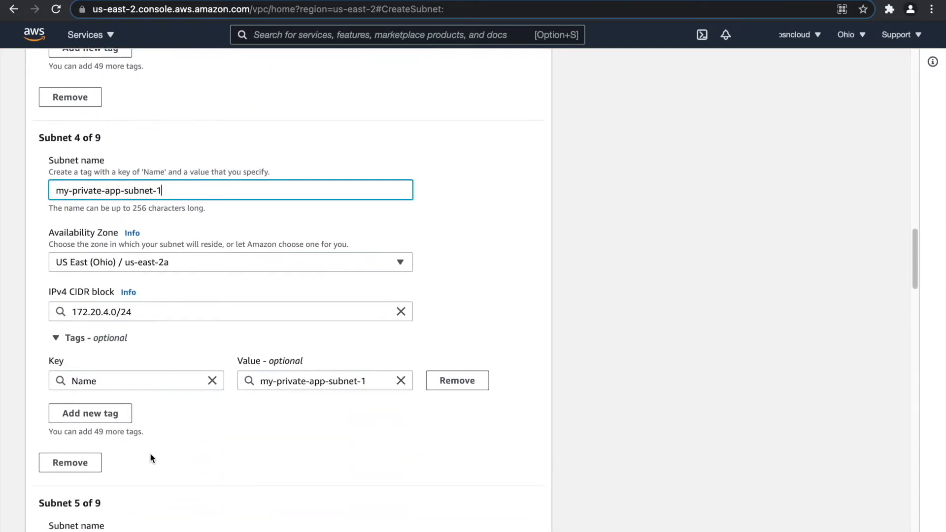
scroll(152, 458, down, 3)
click(182, 398)
click(181, 468)
click(181, 468)
scroll(176, 430, down, 2)
scroll(186, 452, down, 3)
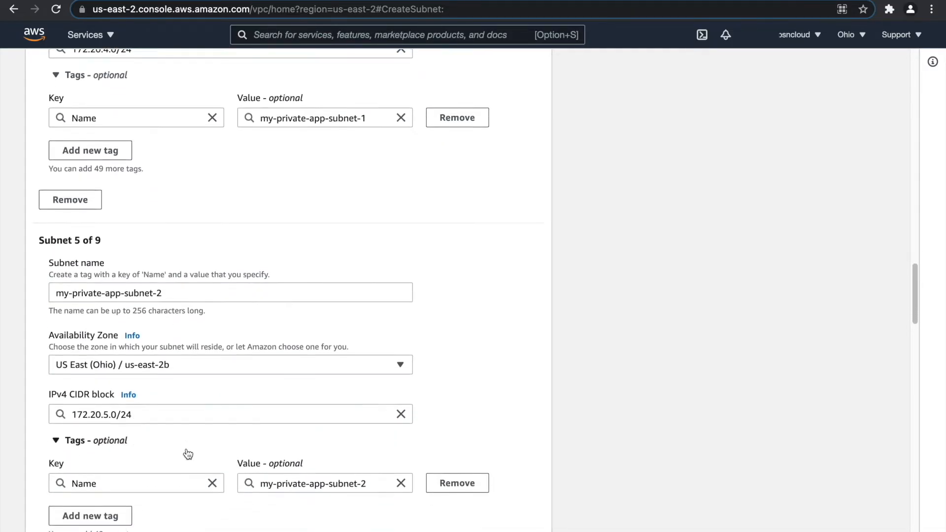
scroll(193, 390, down, 3)
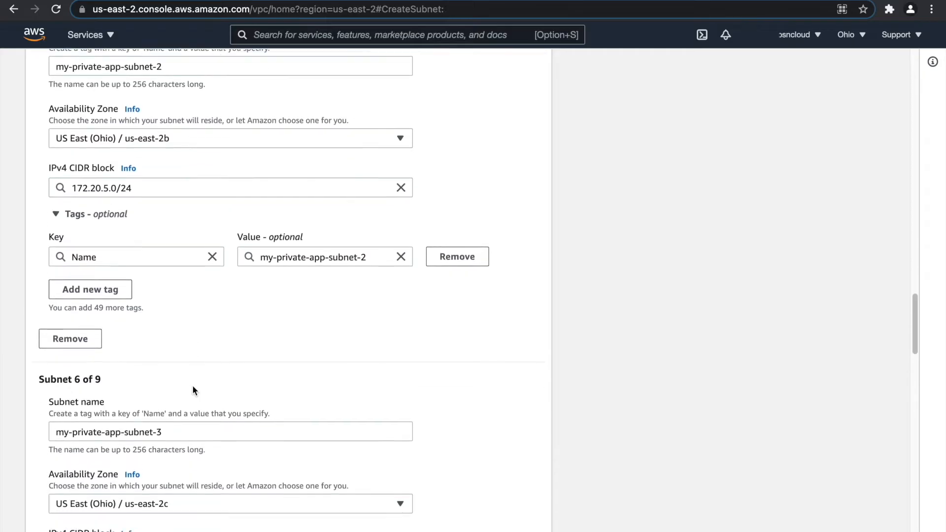
scroll(194, 384, down, 5)
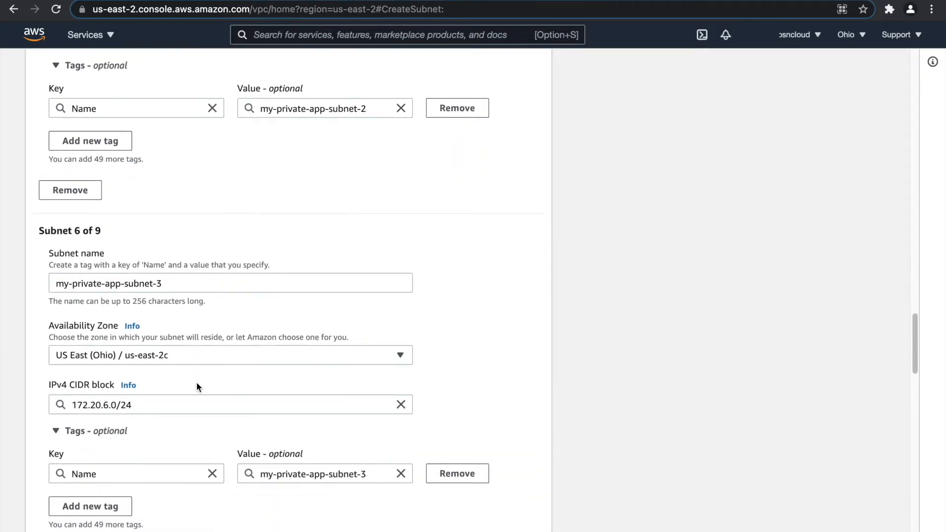
scroll(197, 387, down, 6)
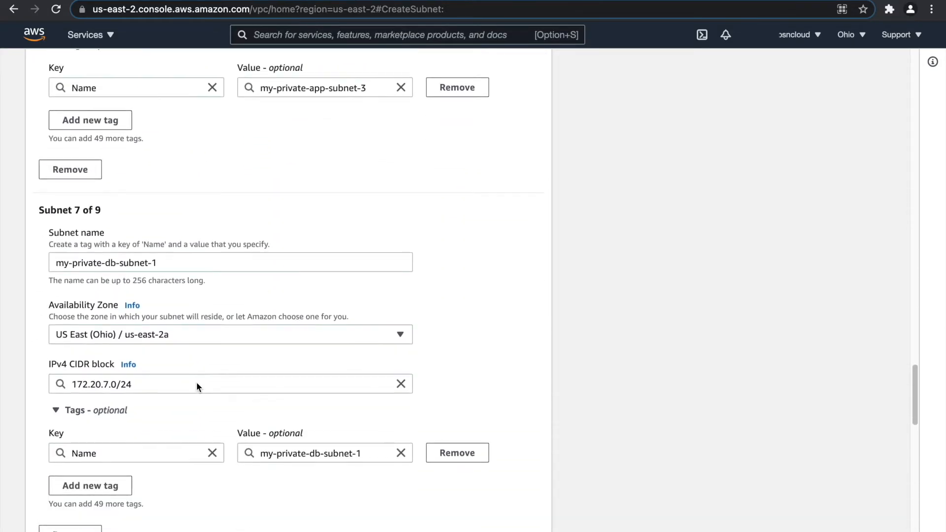
scroll(197, 382, down, 10)
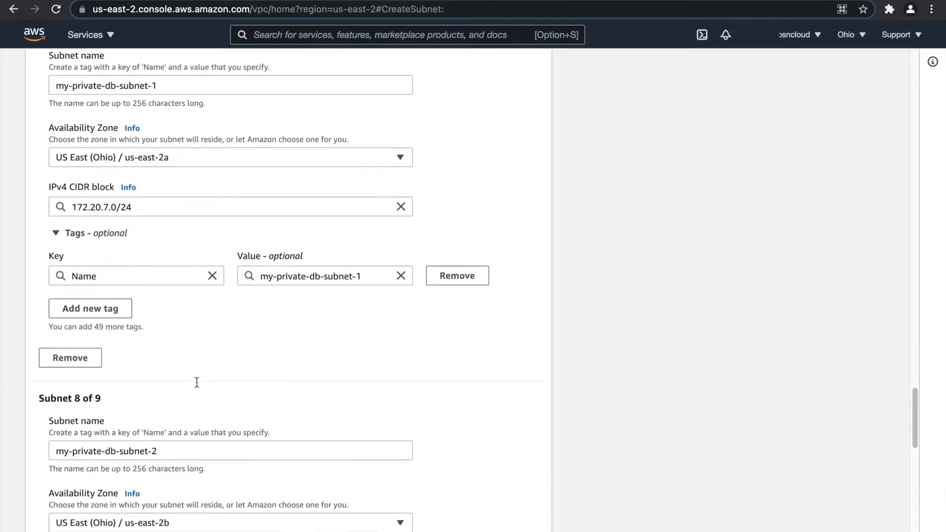
scroll(197, 382, down, 6)
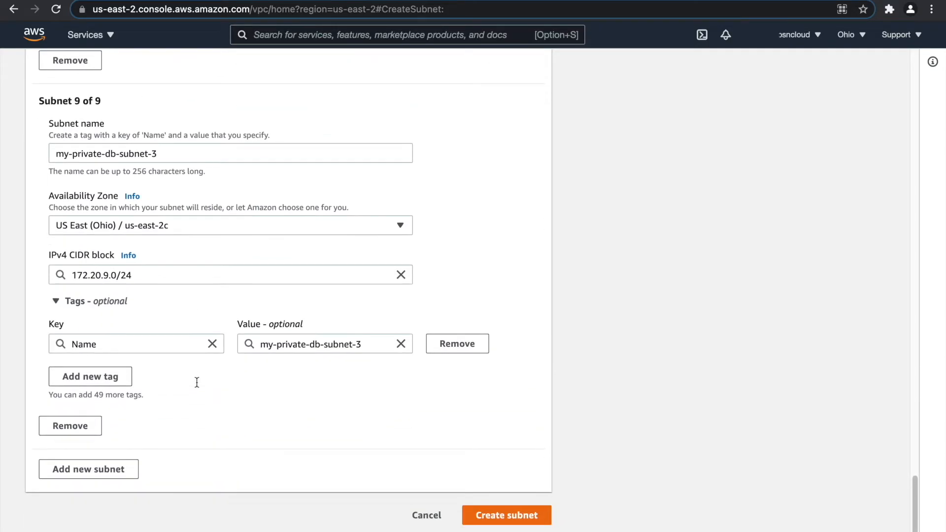
Create all nine subnets, then enlarge the subnet table, widen Name, and sort by name.
click(507, 514)
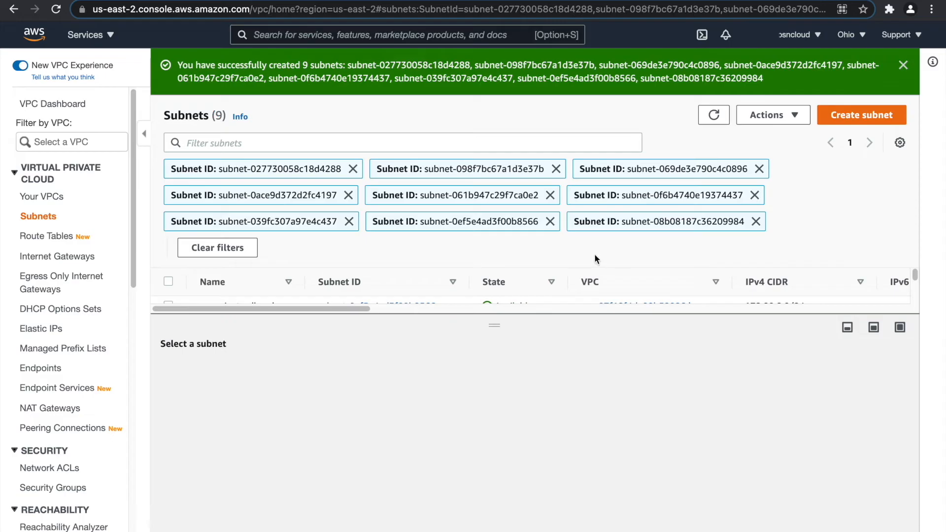
drag(499, 326, 495, 483)
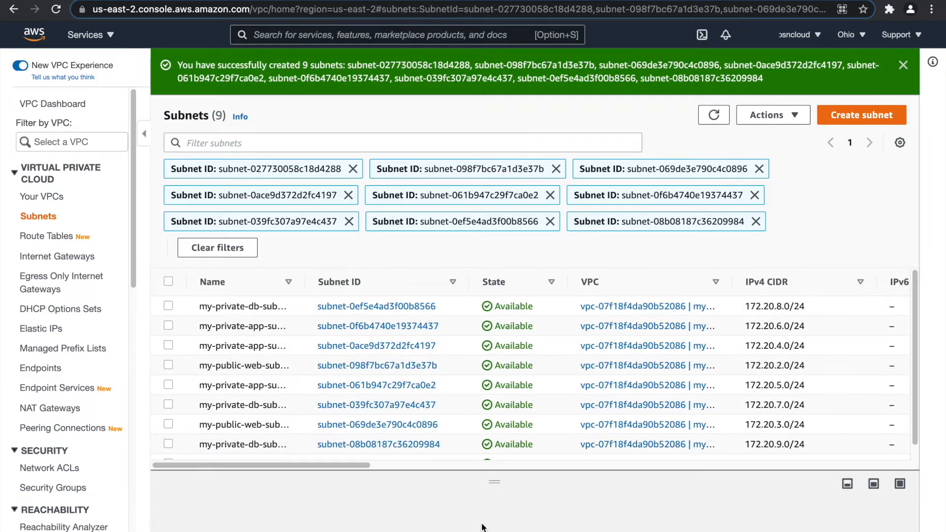
drag(300, 283, 346, 291)
mouse_move(325, 465)
mouse_down()
mouse_move(552, 470)
mouse_move(328, 471)
mouse_up()
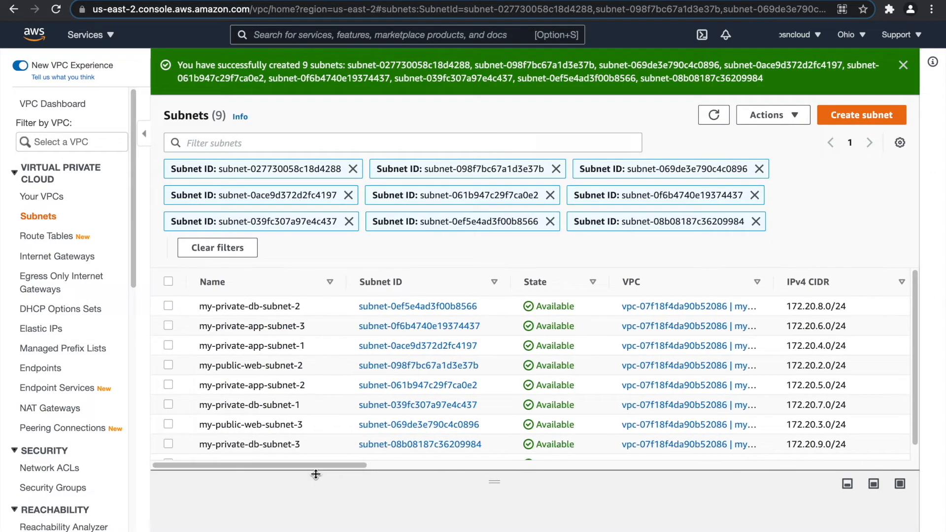
click(288, 293)
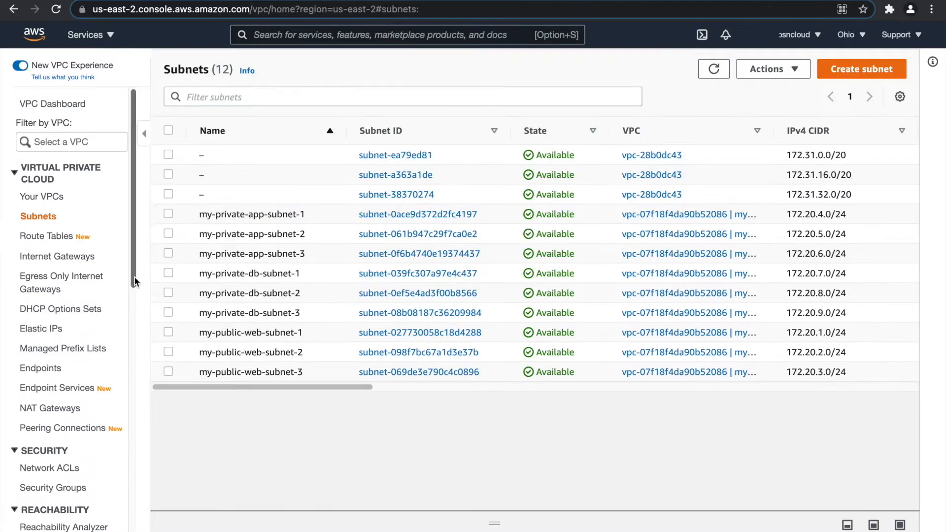
click(47, 237)
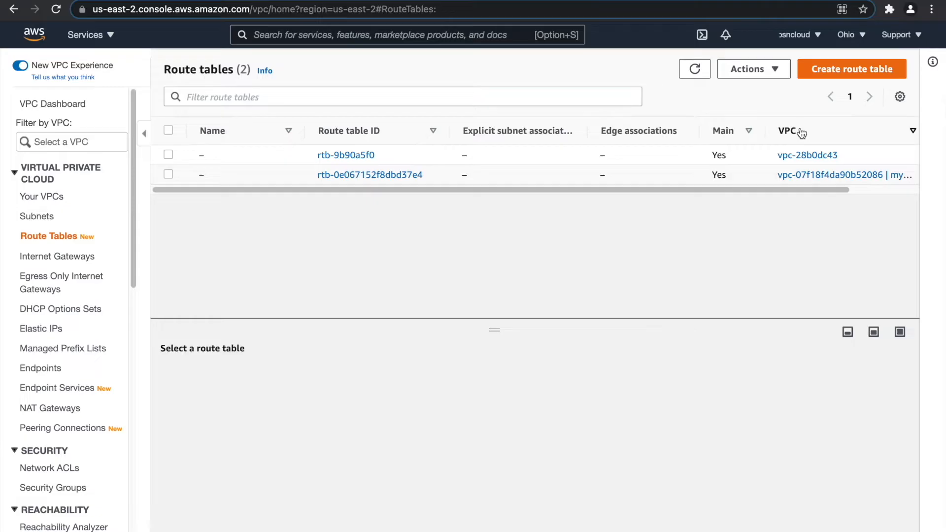
Create route table my-public-web-route-table in my-vpc, then start another route table.
click(844, 73)
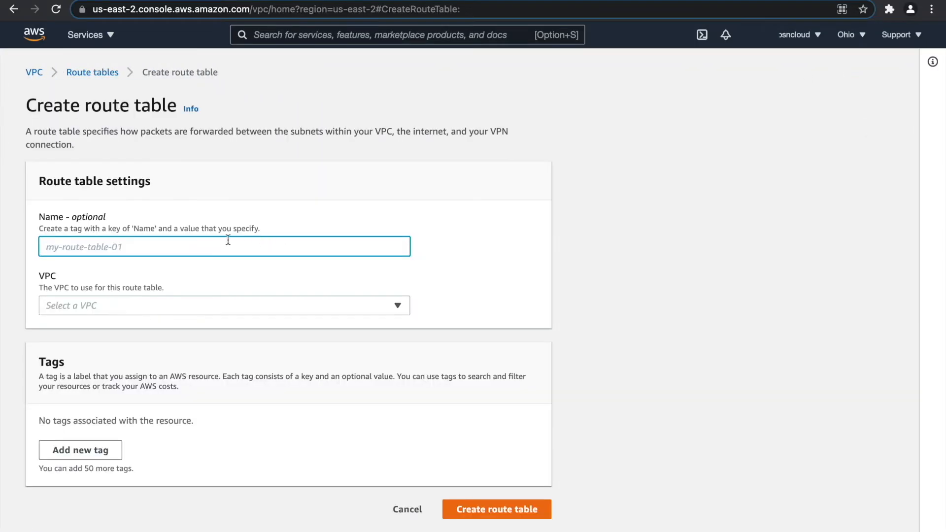
text(my-public-web-route-table)
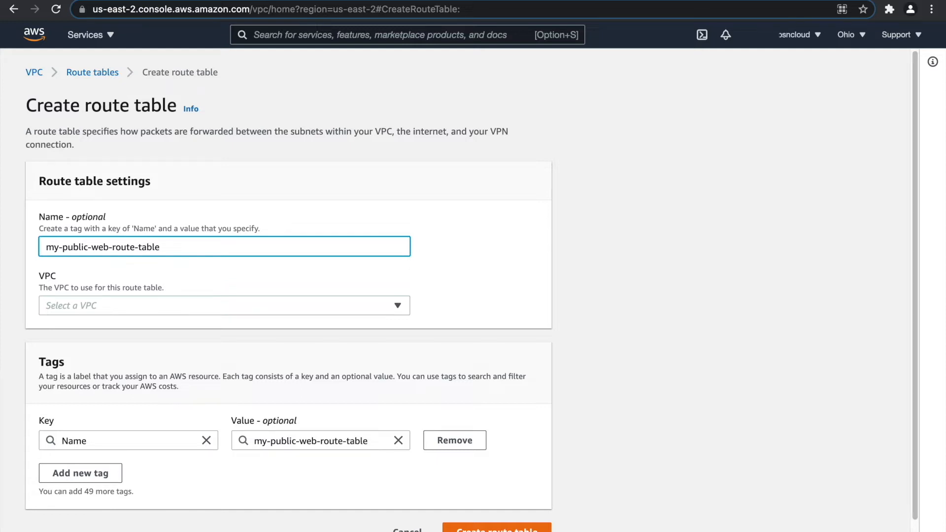
click(141, 309)
click(140, 362)
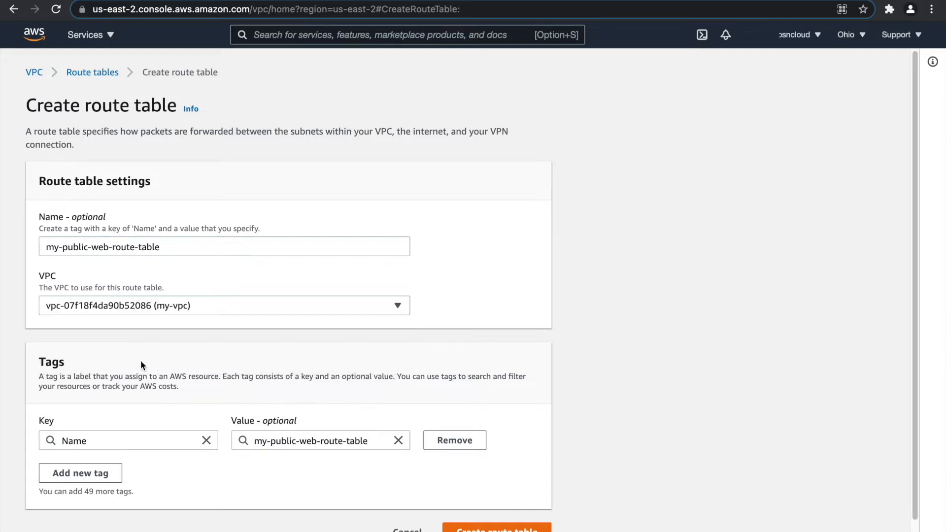
scroll(156, 359, down, 1)
click(362, 423)
key(super+c)
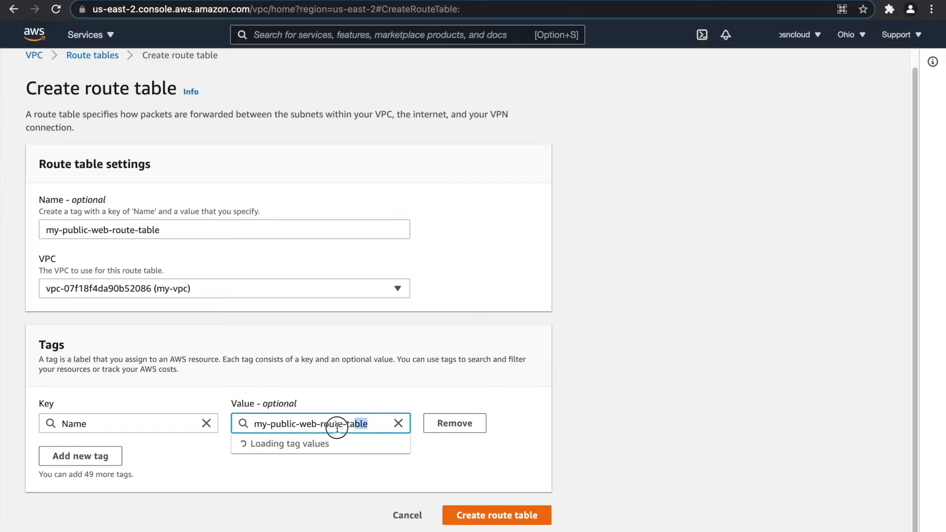
click(493, 513)
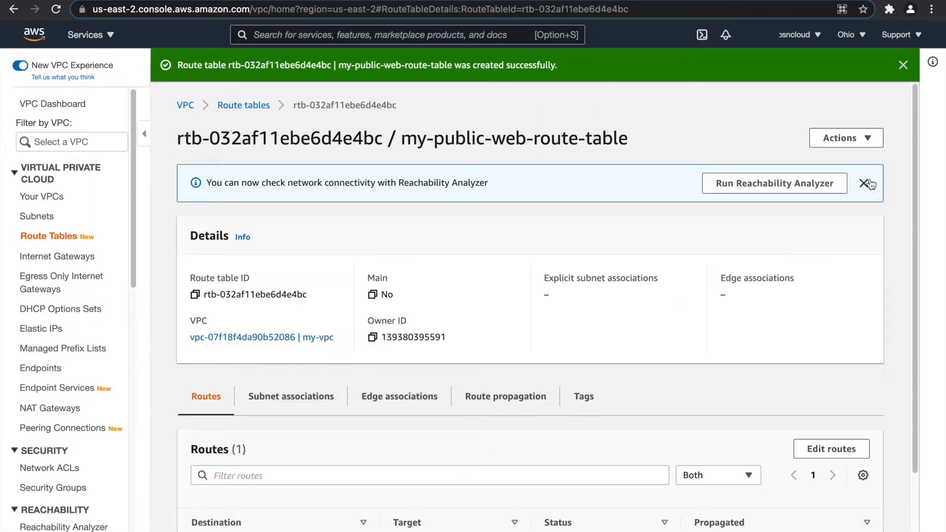
click(249, 105)
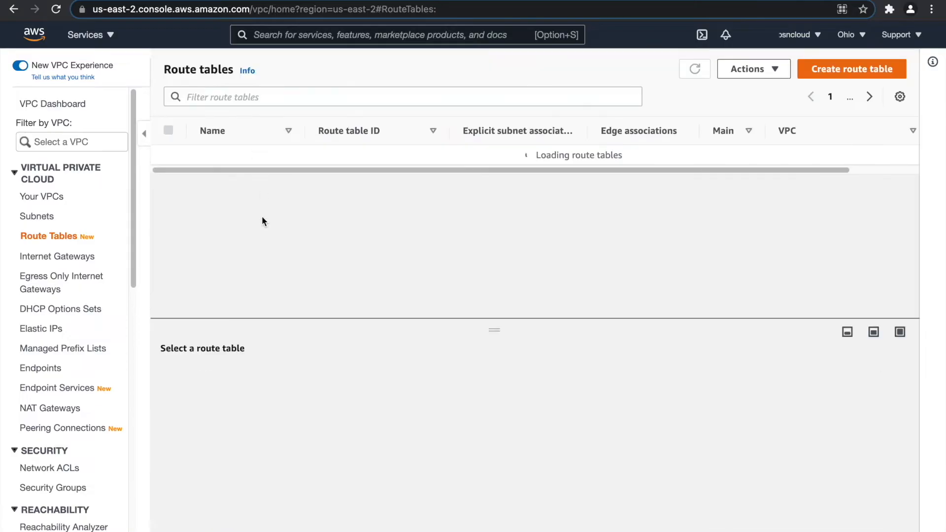
click(847, 69)
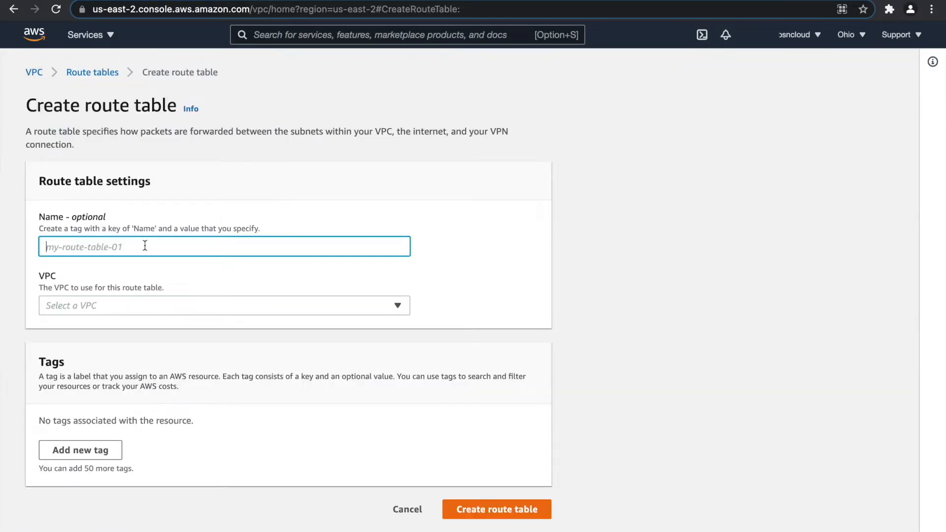
Create route table my-private-app-route-table in my-vpc, then start a third route table.
key(super+v)
double_click(74, 248)
text(private-)
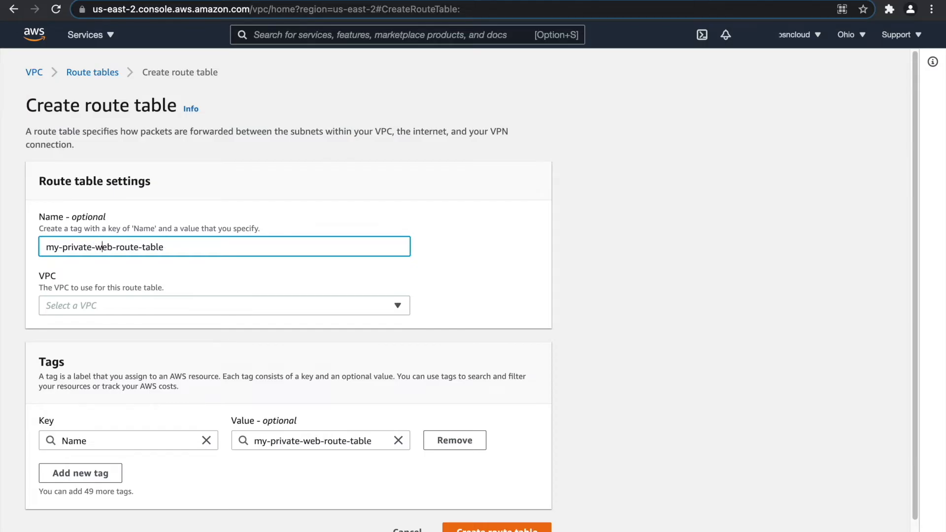
text(app)
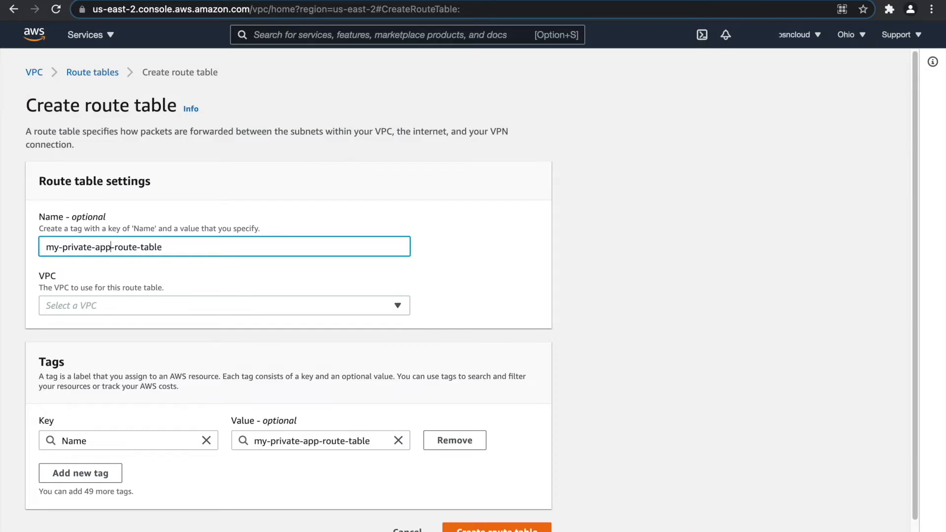
click(123, 307)
click(123, 364)
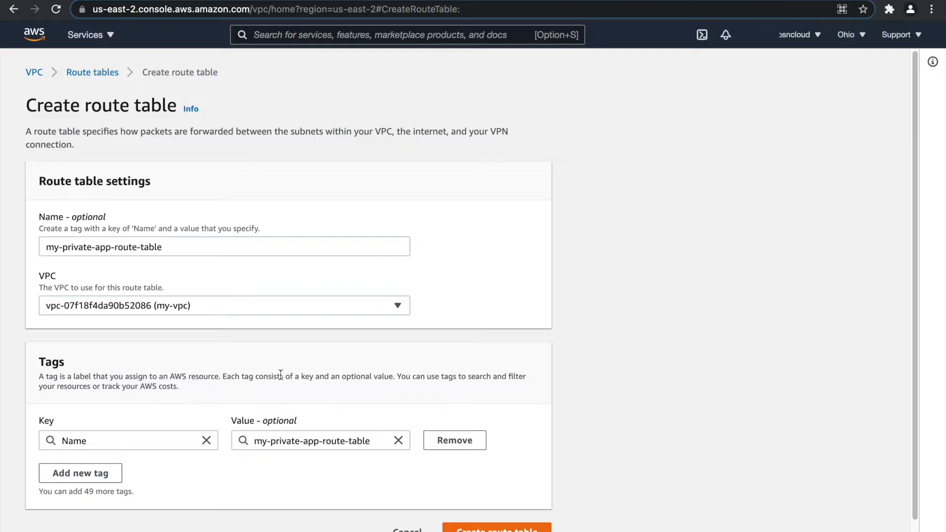
scroll(390, 449, down, 1)
click(491, 517)
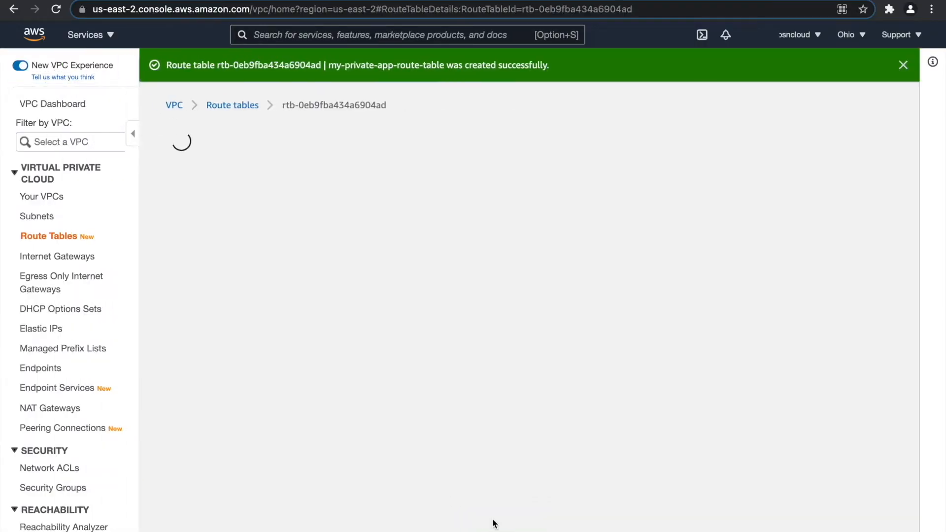
click(248, 105)
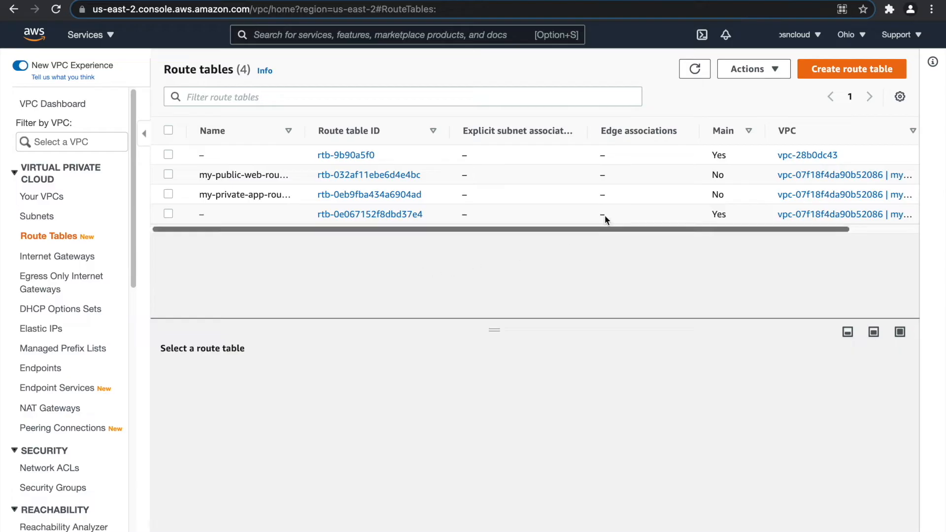
click(828, 69)
Create route table my-private-db-route-table in my-vpc and return to the route tables list.
key(super+v)
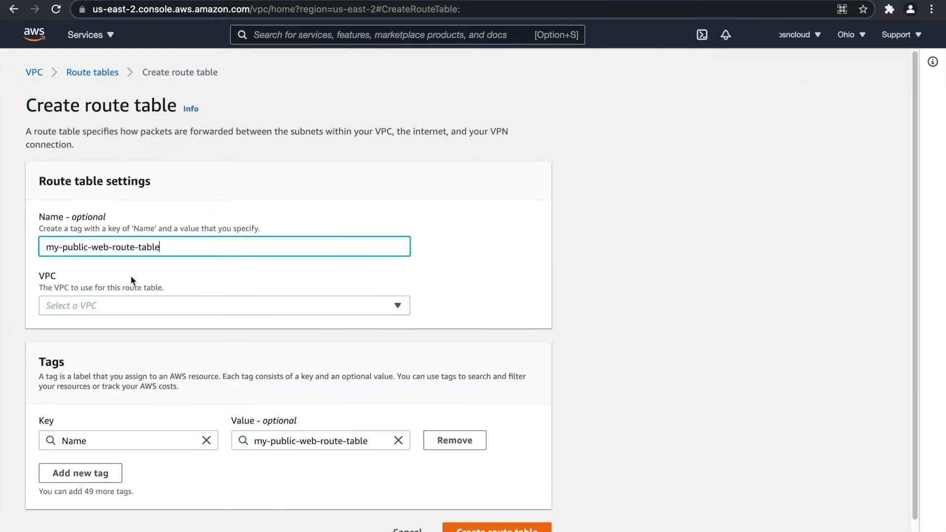
click(81, 248)
double_click(81, 247)
text(privat)
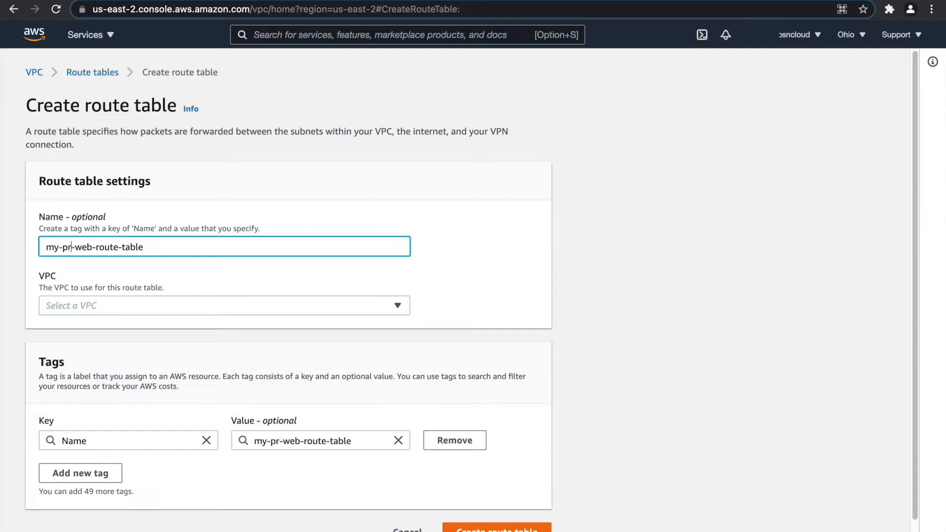
text(e-)
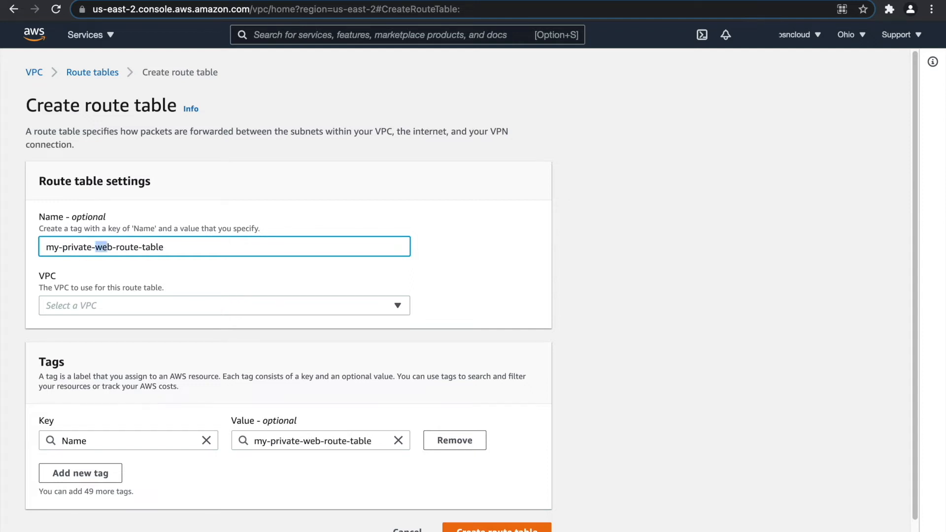
text(db)
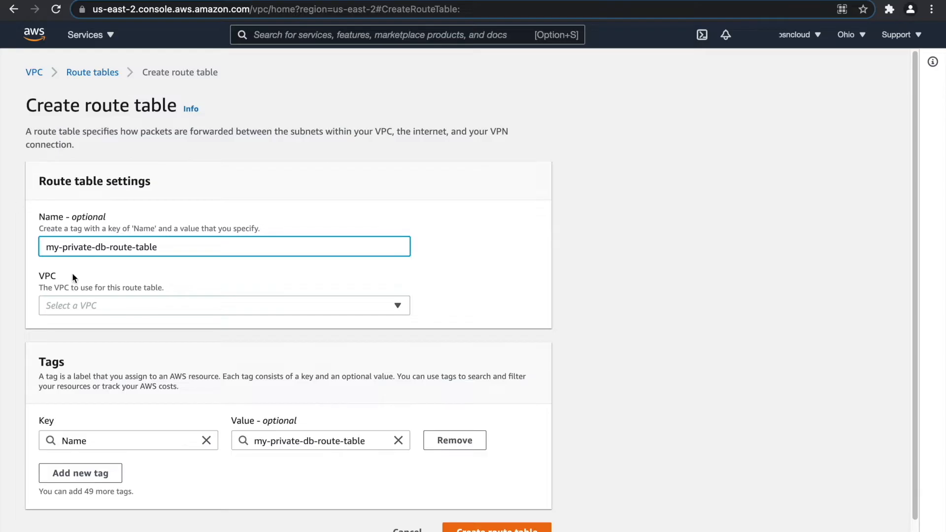
click(107, 305)
click(138, 363)
scroll(246, 369, down, 1)
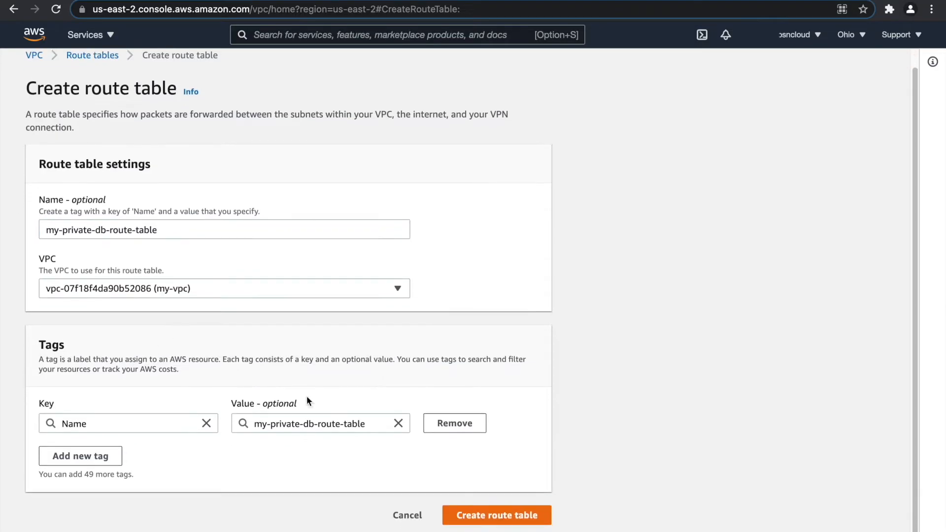
click(497, 516)
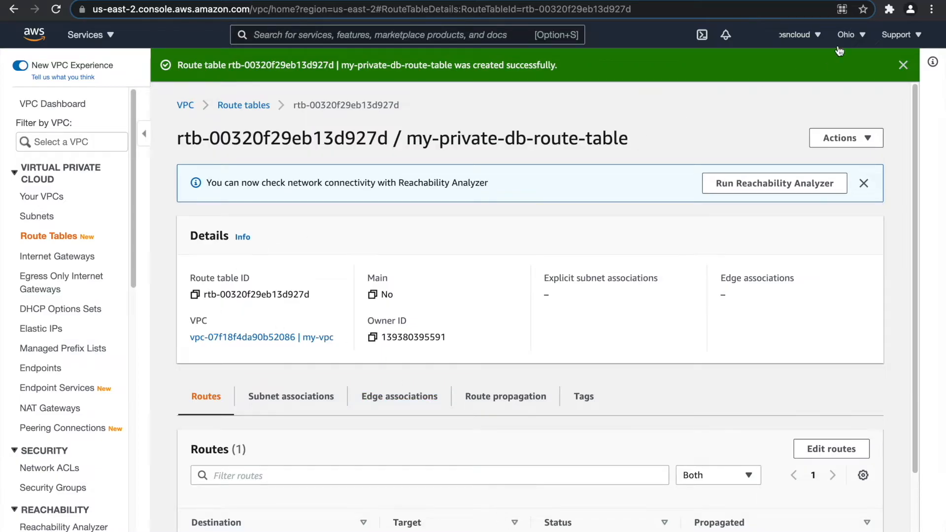
click(904, 66)
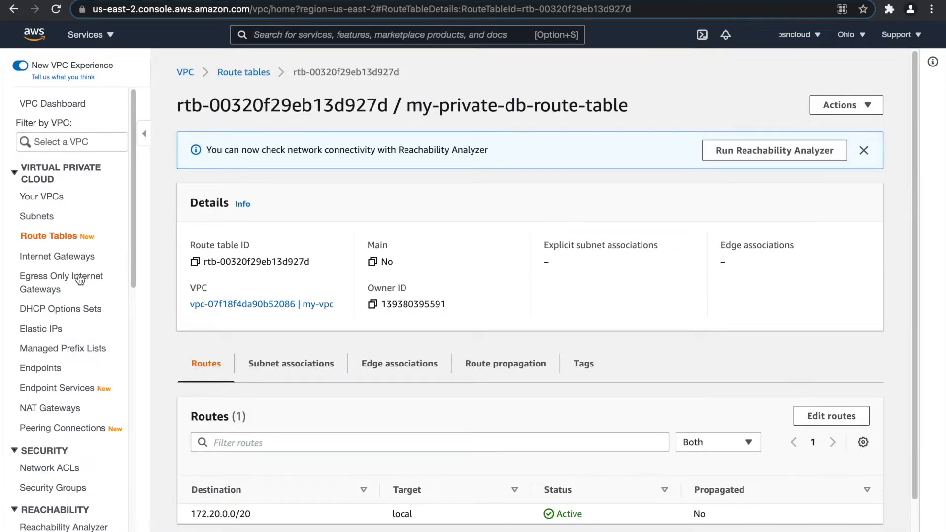
click(267, 72)
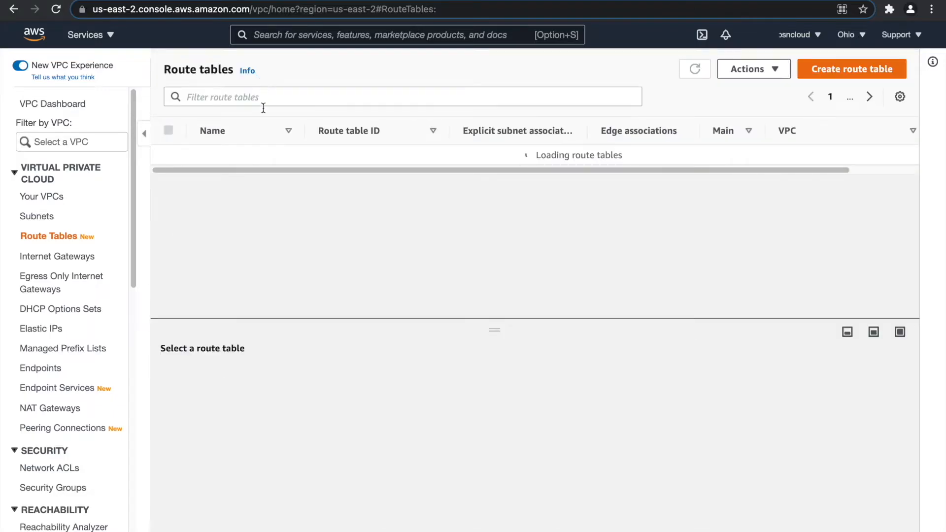
Sort route tables by name and edit subnet associations of my-public-web-route-table.
click(247, 127)
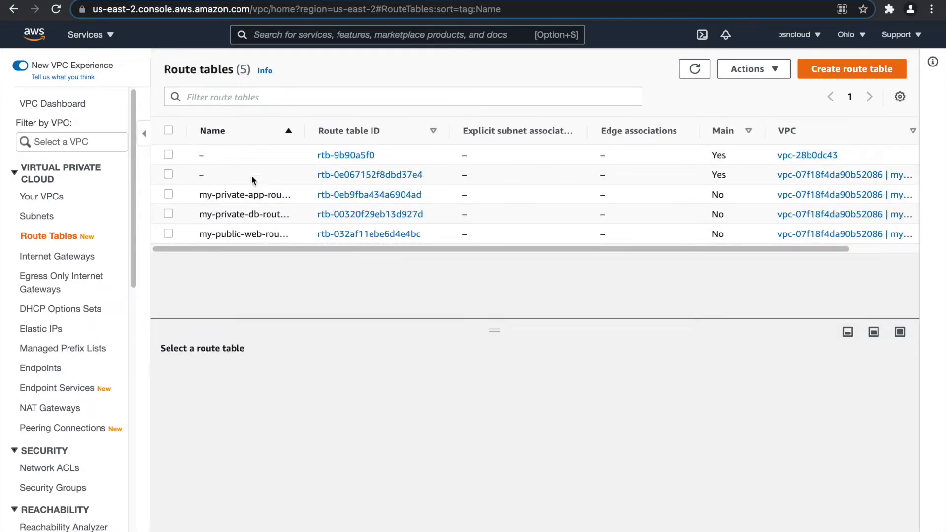
drag(304, 130, 375, 131)
click(243, 236)
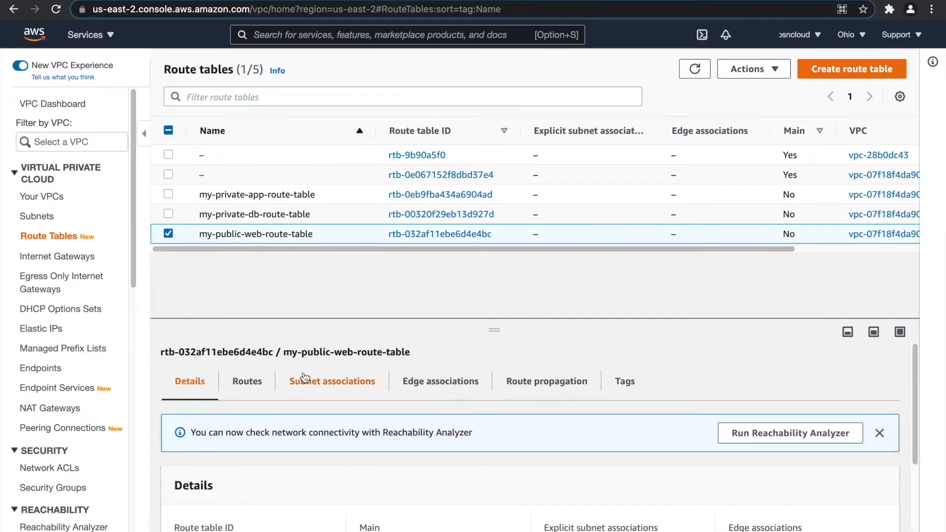
click(354, 390)
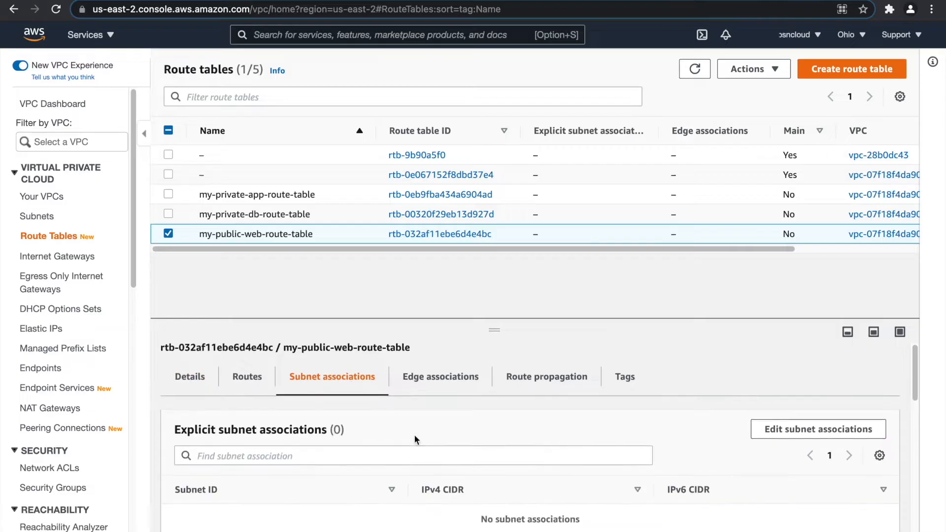
scroll(690, 414, down, 3)
click(798, 350)
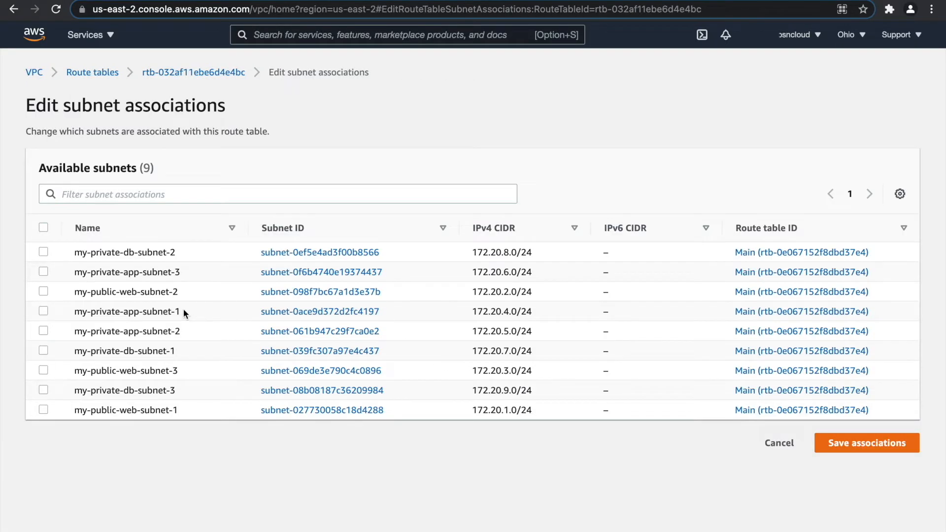
Filter subnets by 'web', select all three public web subnets, and save the associations.
click(140, 194)
text(web)
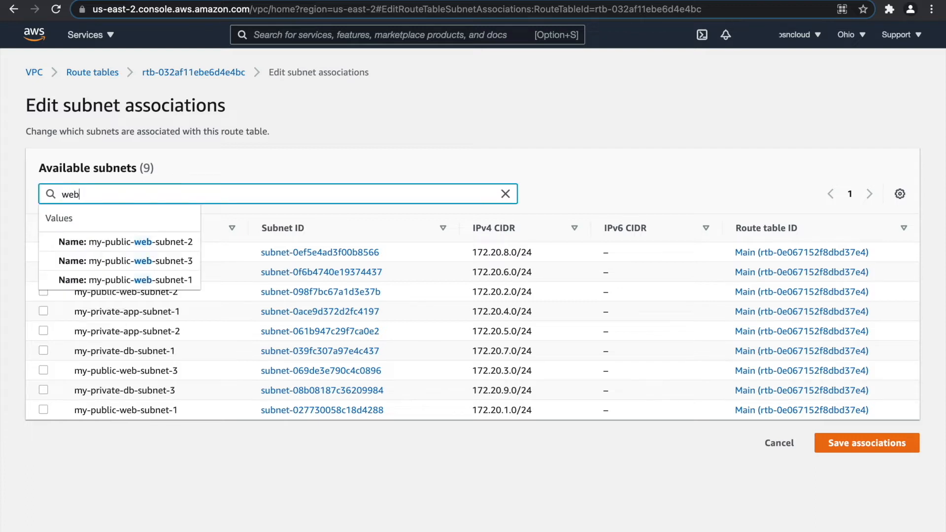
key(Return)
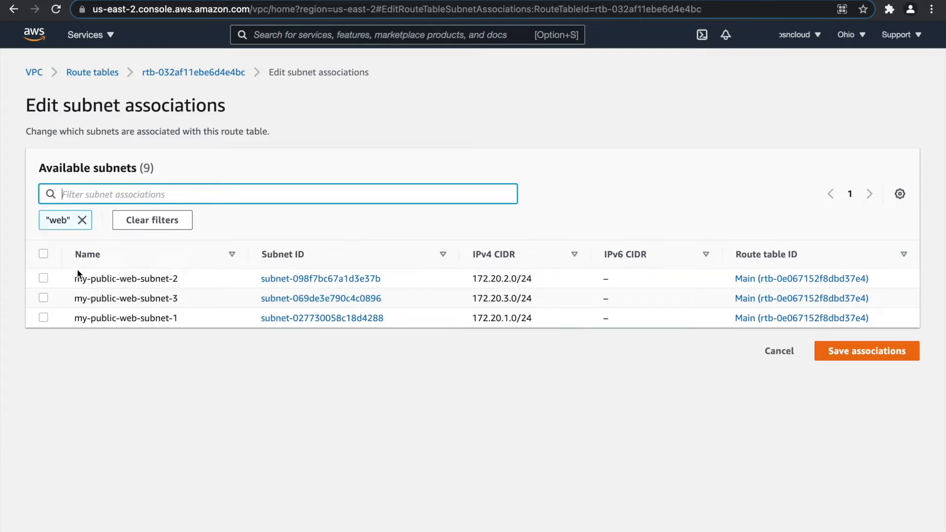
click(43, 254)
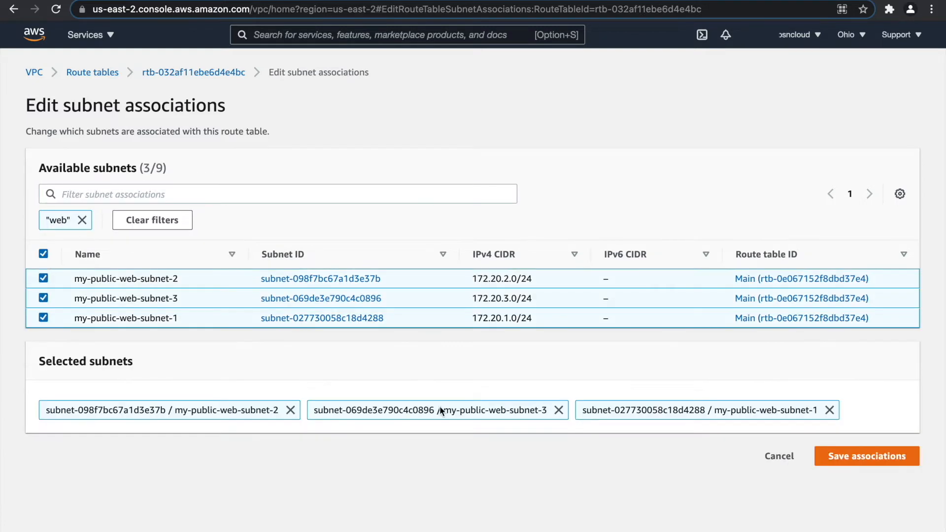
click(891, 463)
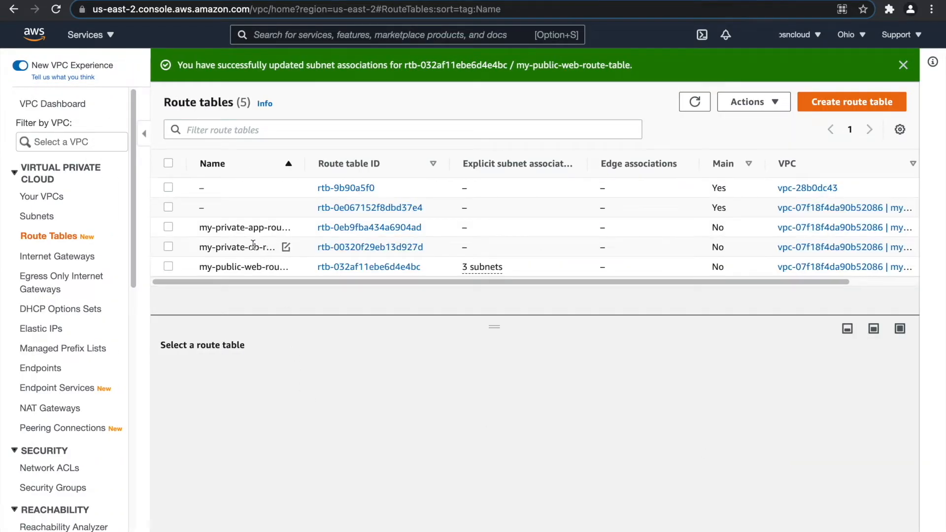
click(247, 227)
Associate the three 'app' subnets with my-private-app-route-table.
click(326, 378)
click(782, 427)
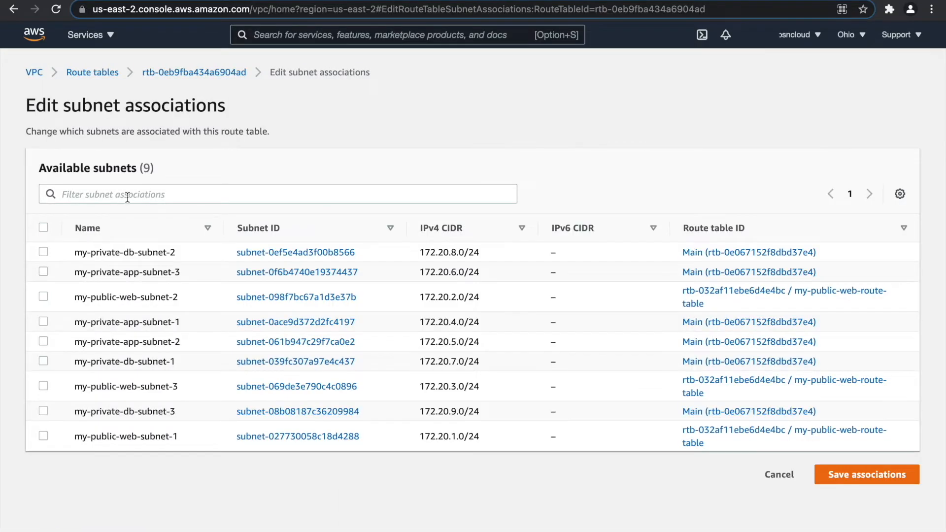
click(127, 195)
text(app)
key(Return)
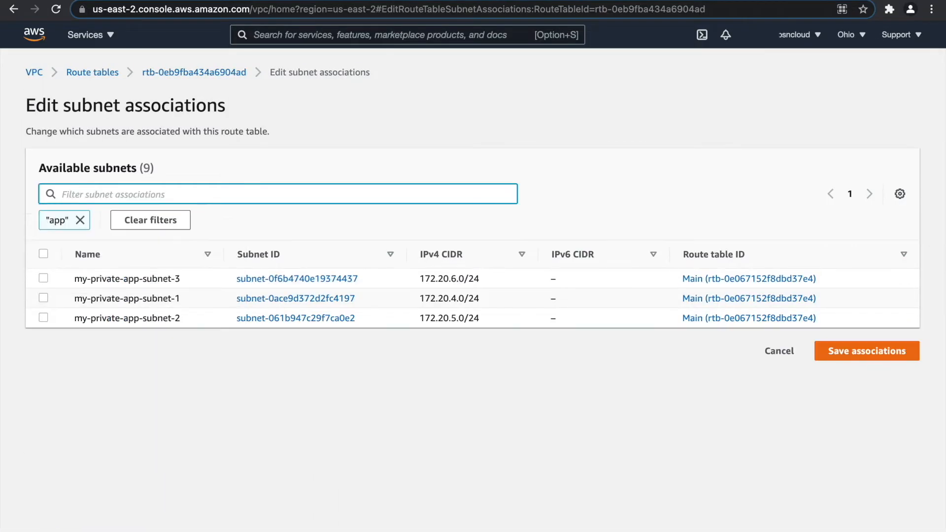
click(43, 253)
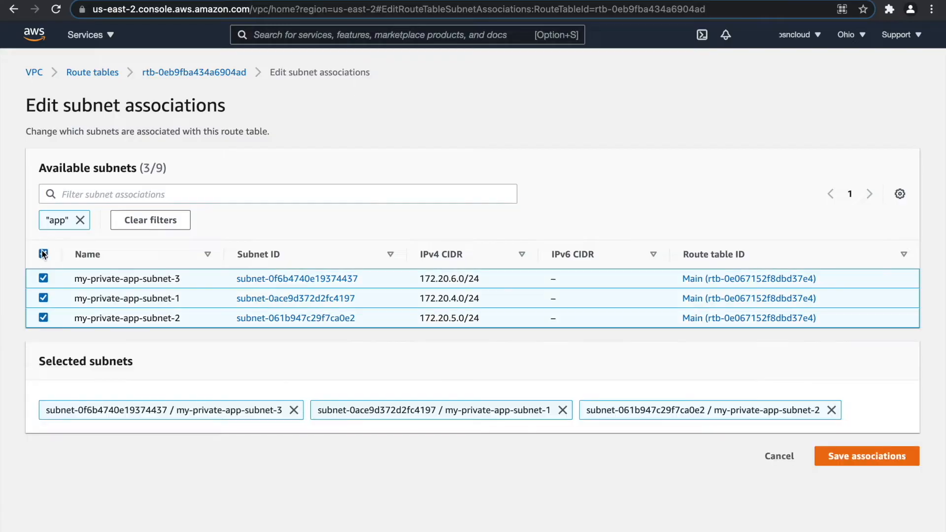
click(848, 454)
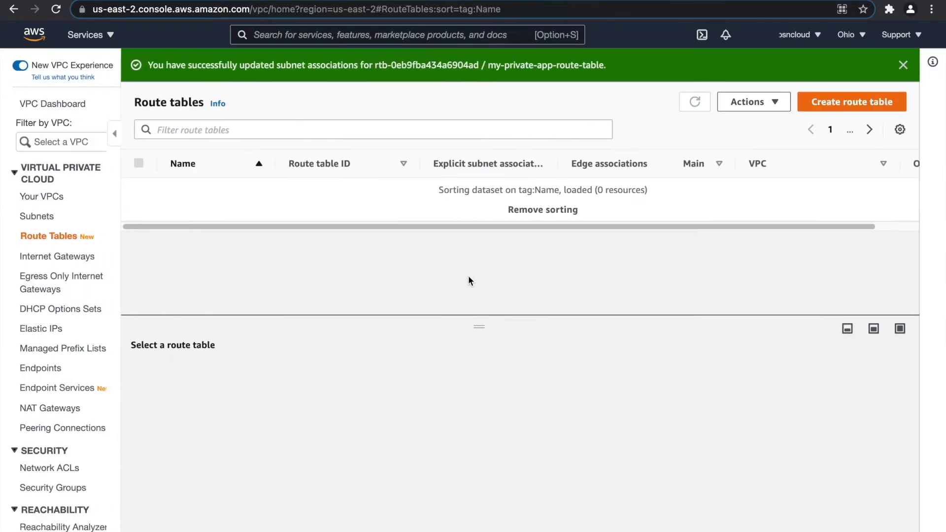
Find my-private-db-route-table and associate the three 'db' subnets with it.
text(db)
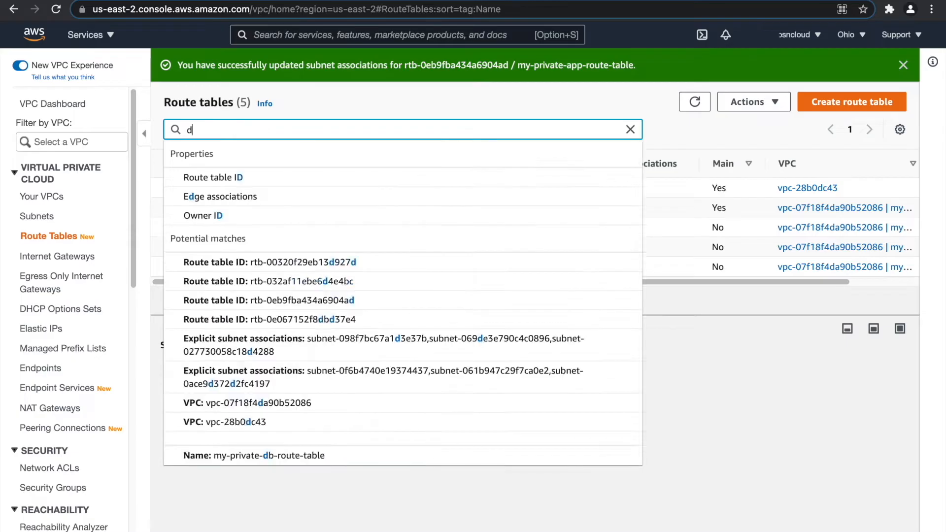
key(Return)
click(237, 233)
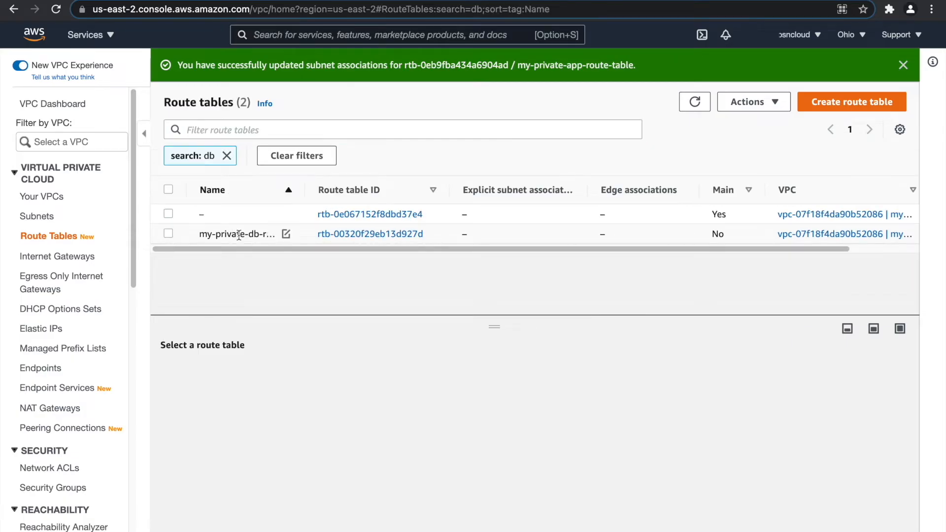
click(335, 389)
click(788, 429)
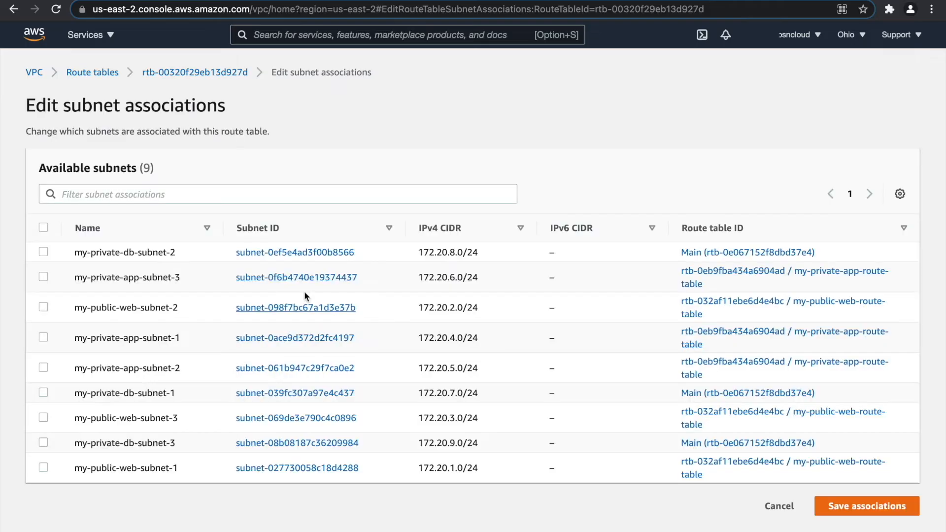
click(185, 194)
text(db)
key(Return)
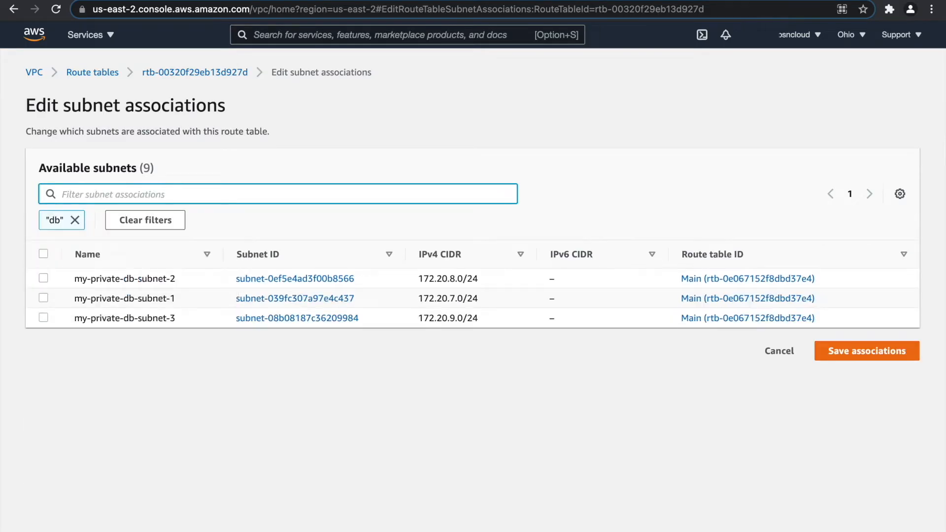
click(44, 254)
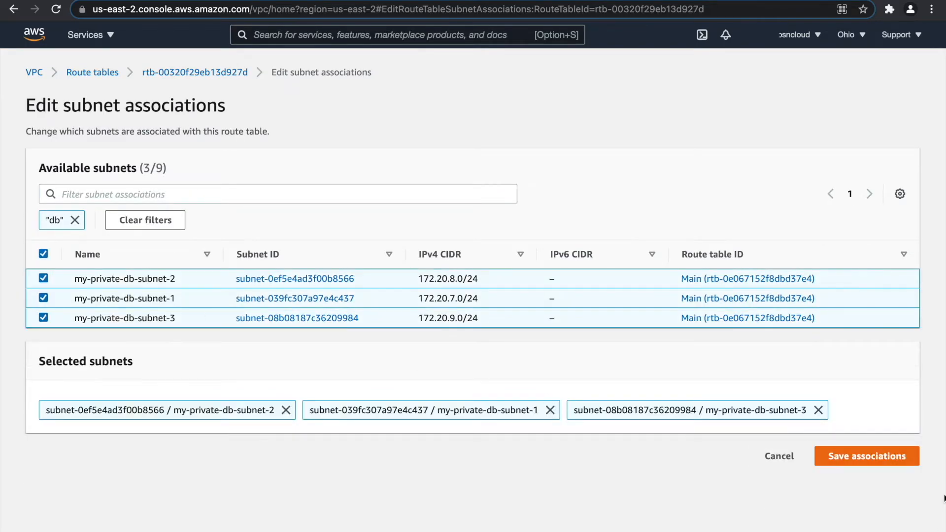
click(879, 458)
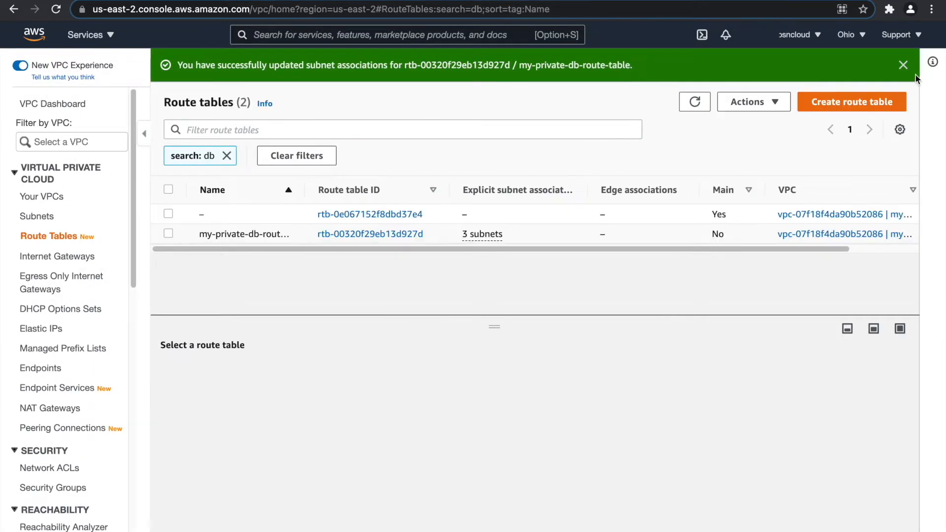
click(904, 64)
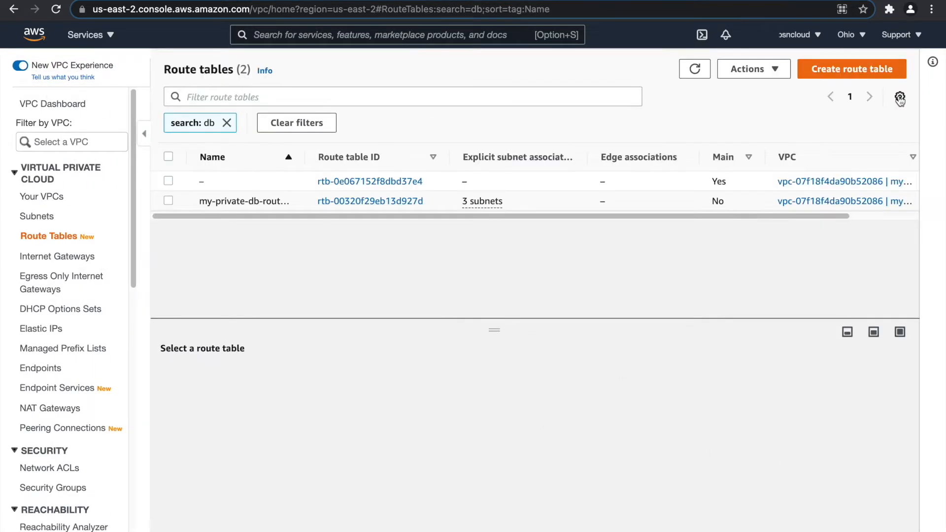
click(74, 258)
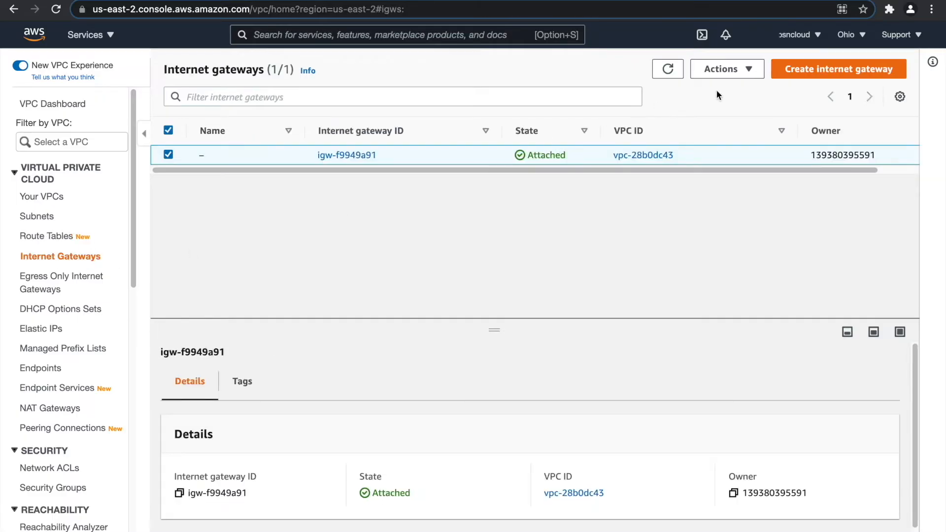
Create an internet gateway named my-internet-gateway.
click(820, 66)
click(161, 239)
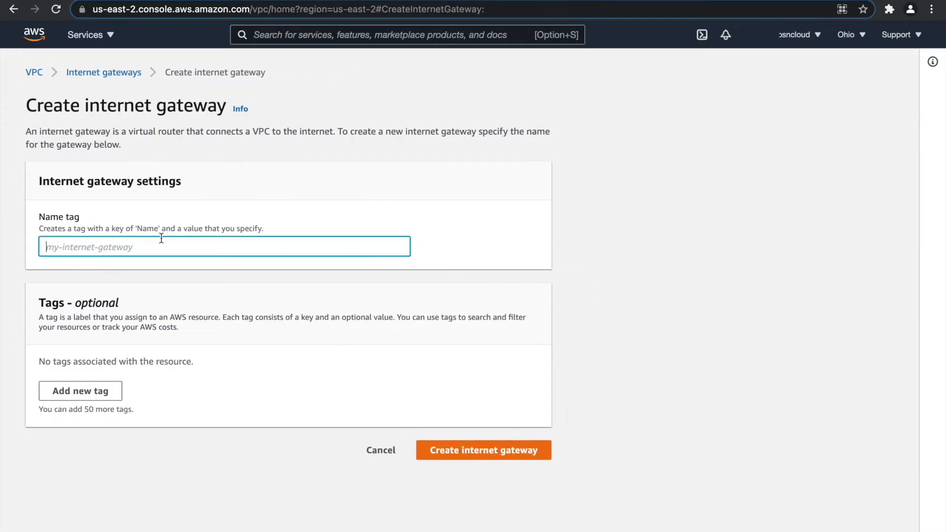
text(my-internet-gateway)
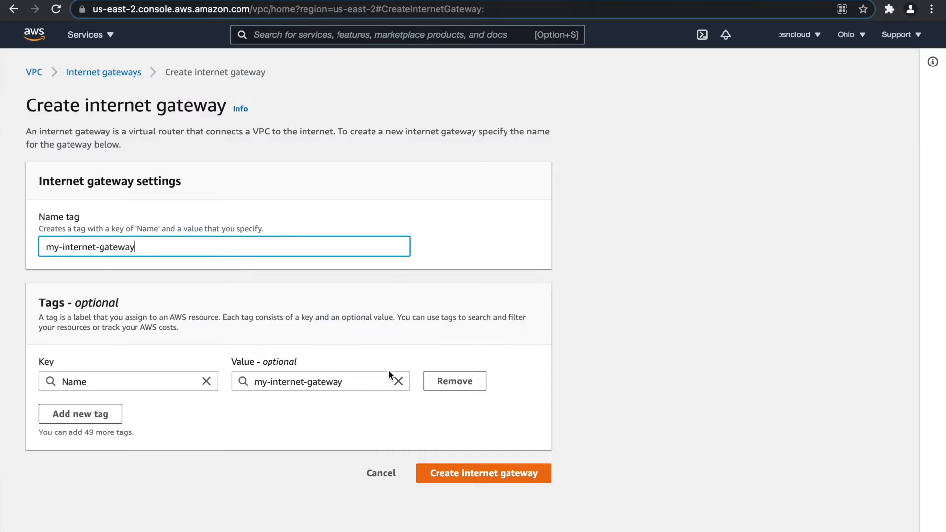
click(471, 474)
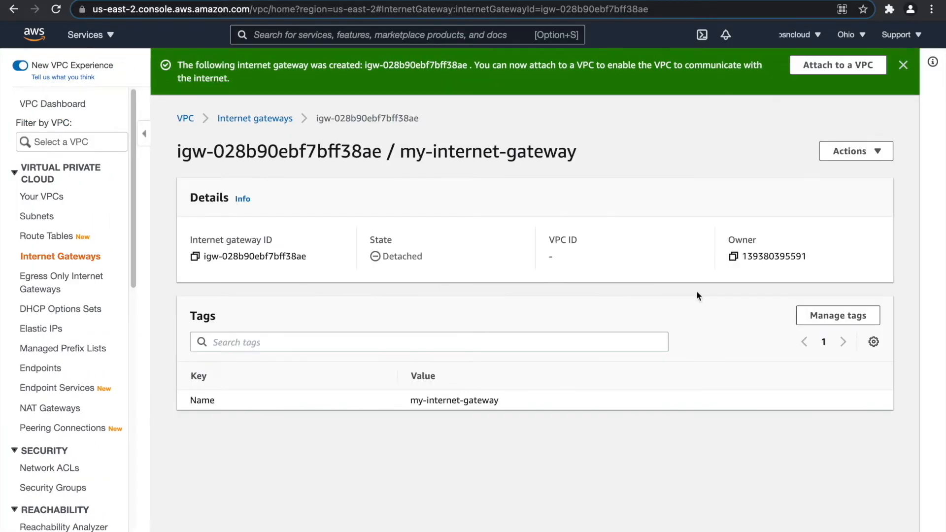
Attach my-internet-gateway to my-vpc.
click(842, 68)
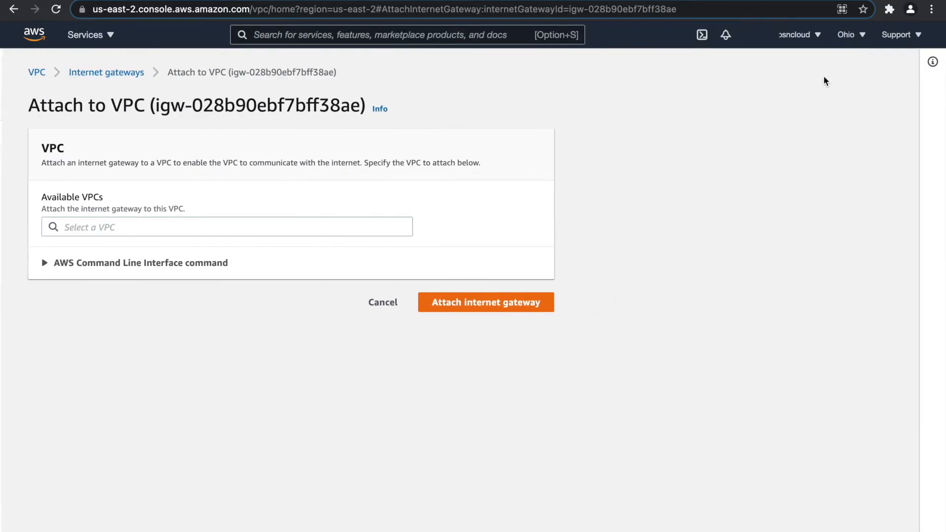
click(136, 224)
click(148, 247)
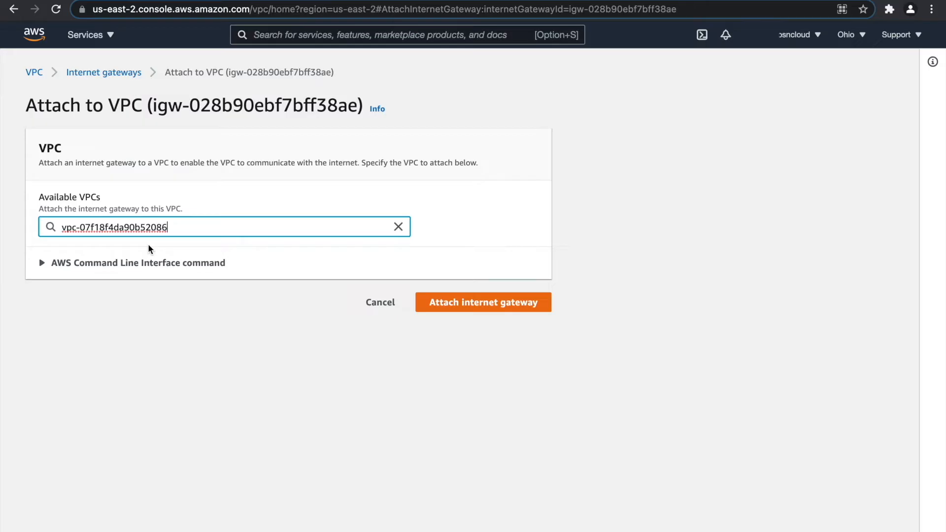
click(476, 308)
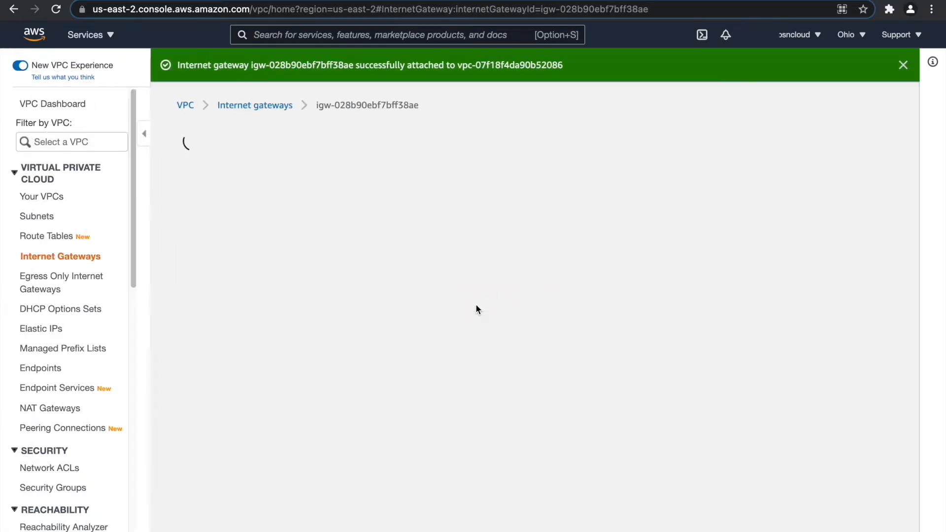
click(904, 66)
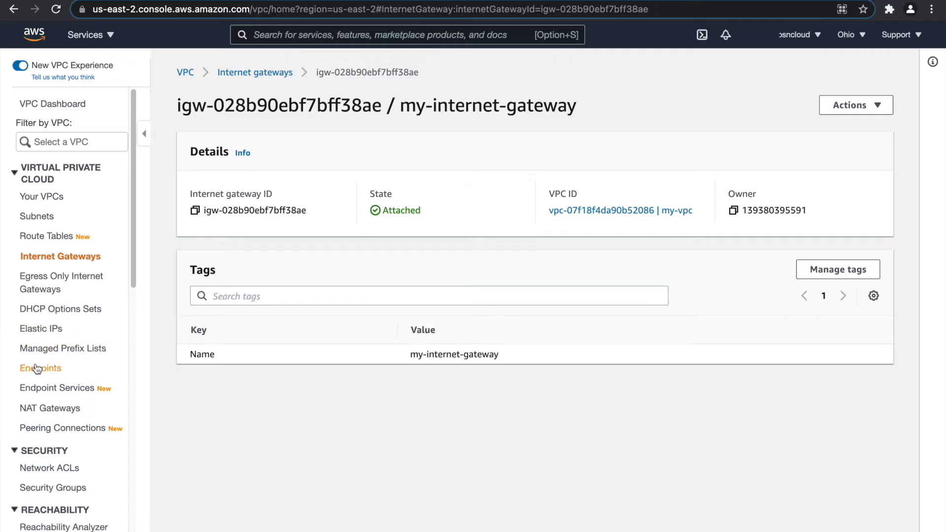
Start a new NAT gateway named my-nat-gateway-1 placed in my-public-web-subnet-1.
click(52, 409)
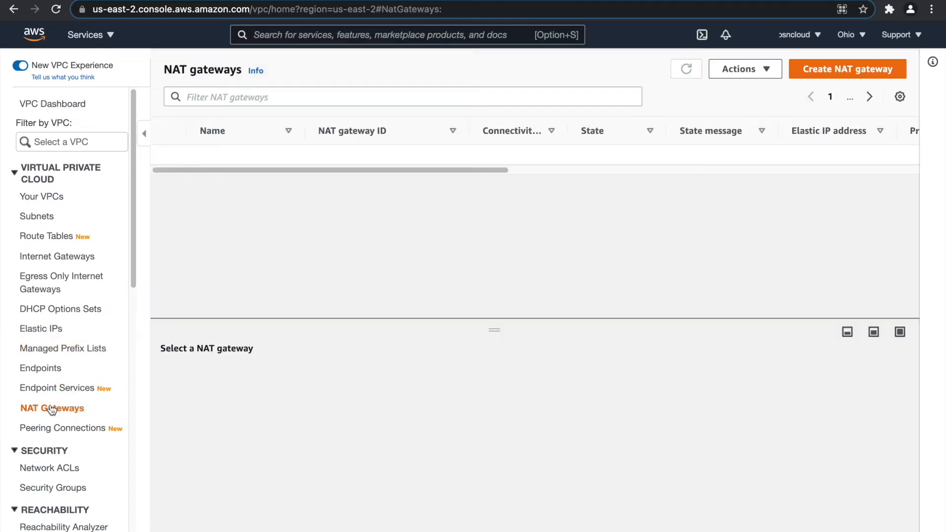
click(845, 70)
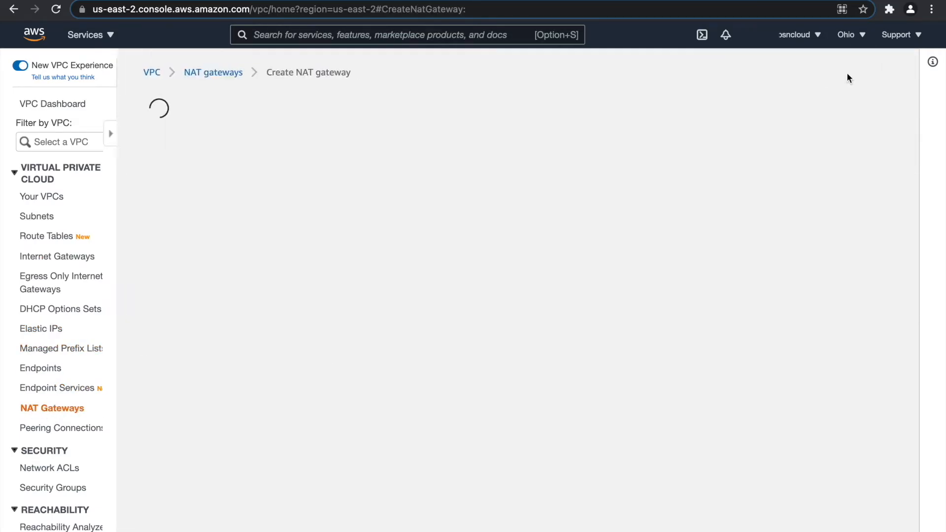
click(107, 249)
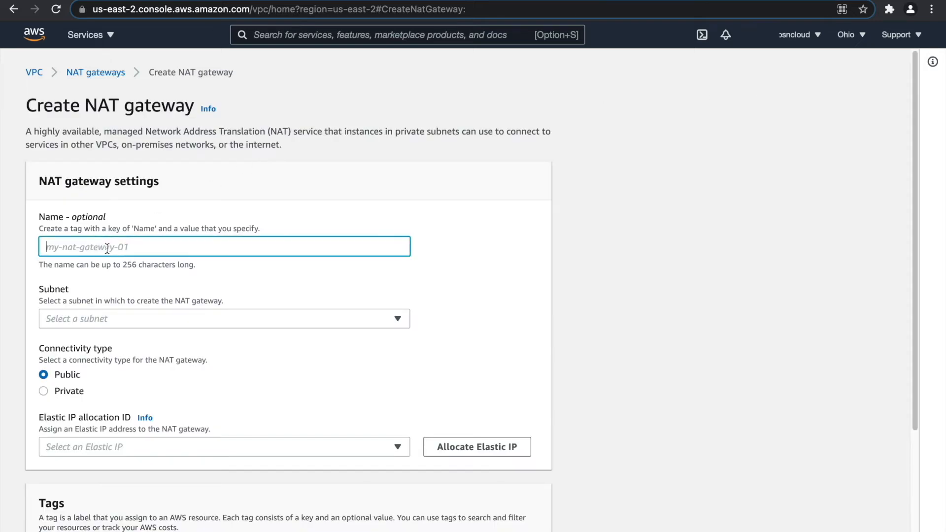
text(my-nat-gateway-1)
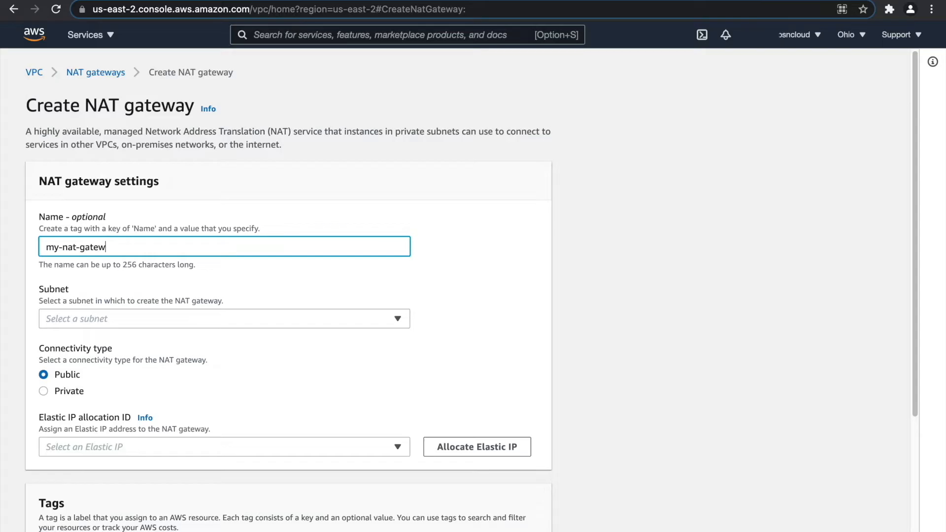
click(122, 315)
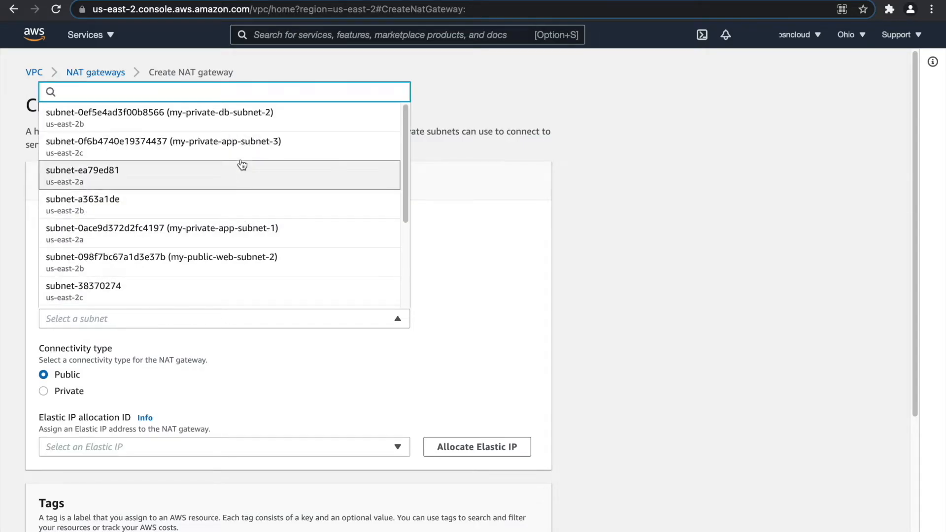
scroll(261, 264, down, 3)
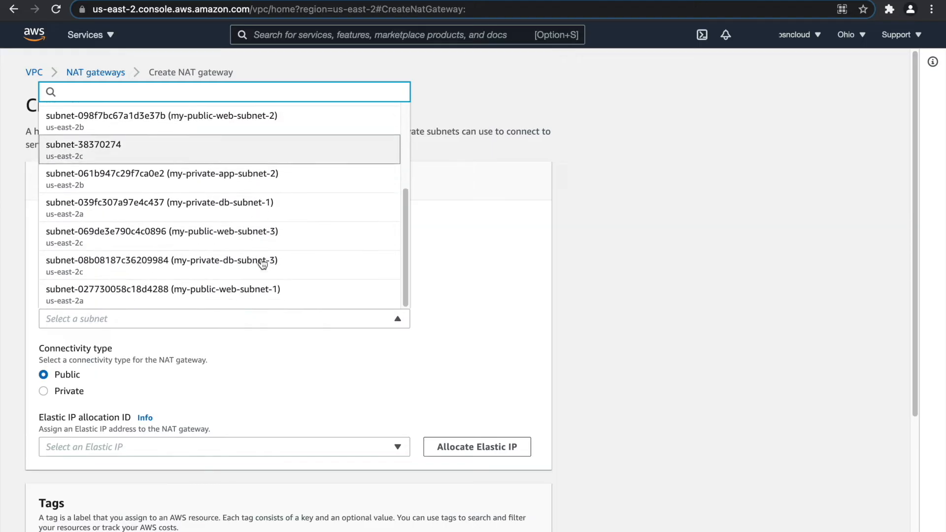
click(247, 290)
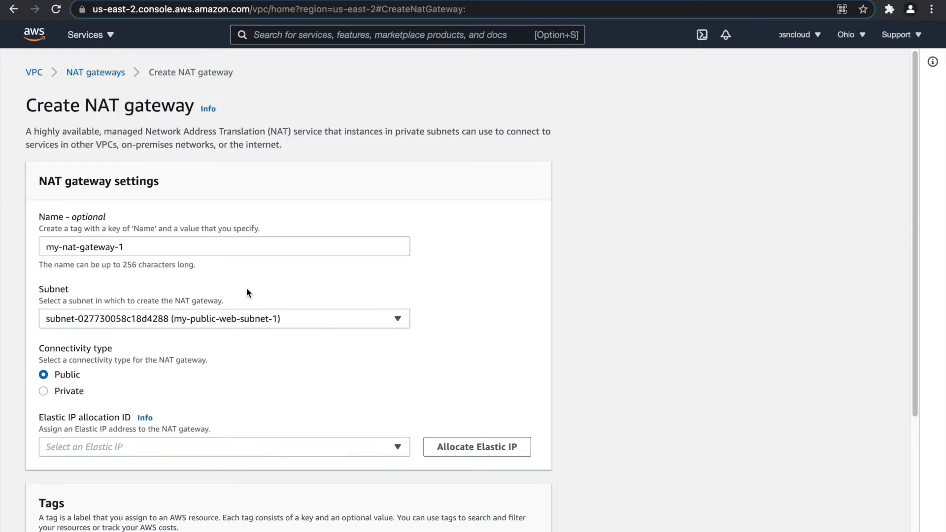
Allocate a new Elastic IP for the gateway and create it.
scroll(219, 286, down, 3)
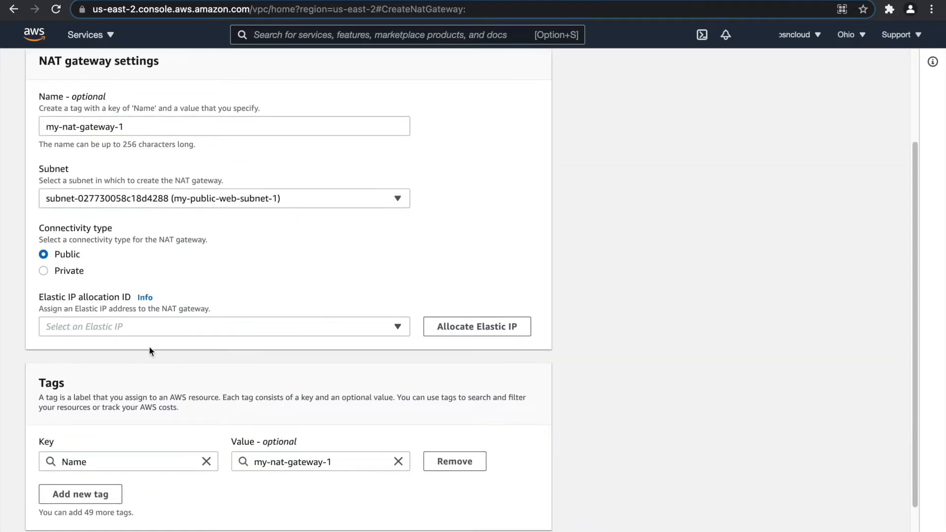
click(449, 325)
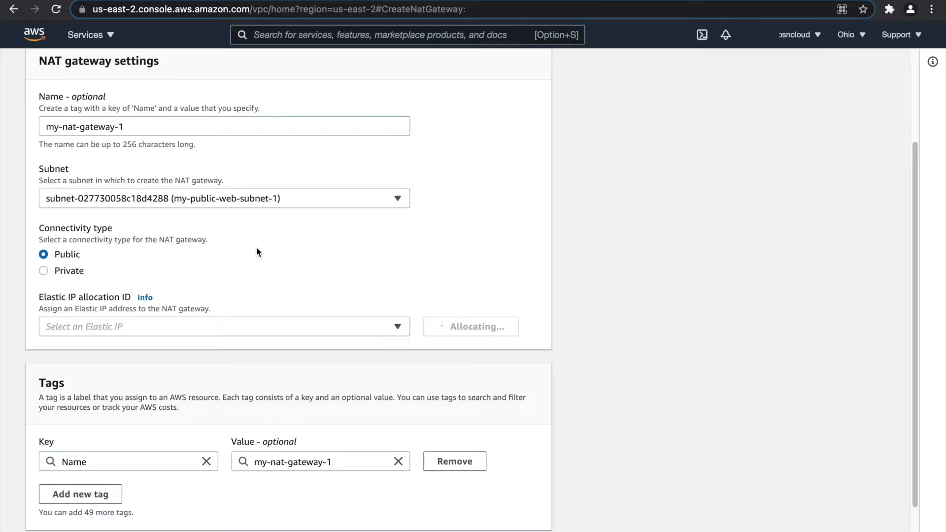
scroll(258, 246, down, 4)
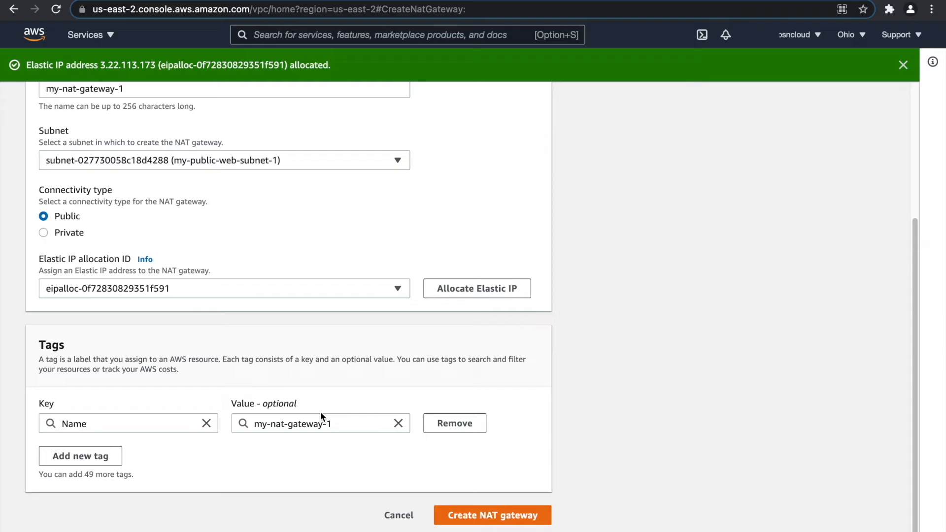
scroll(306, 404, up, 4)
scroll(401, 357, down, 4)
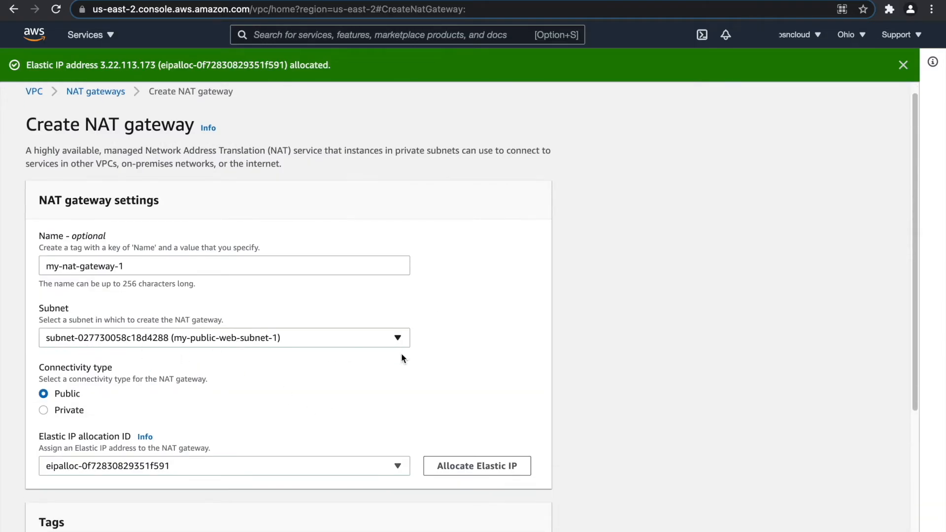
click(485, 514)
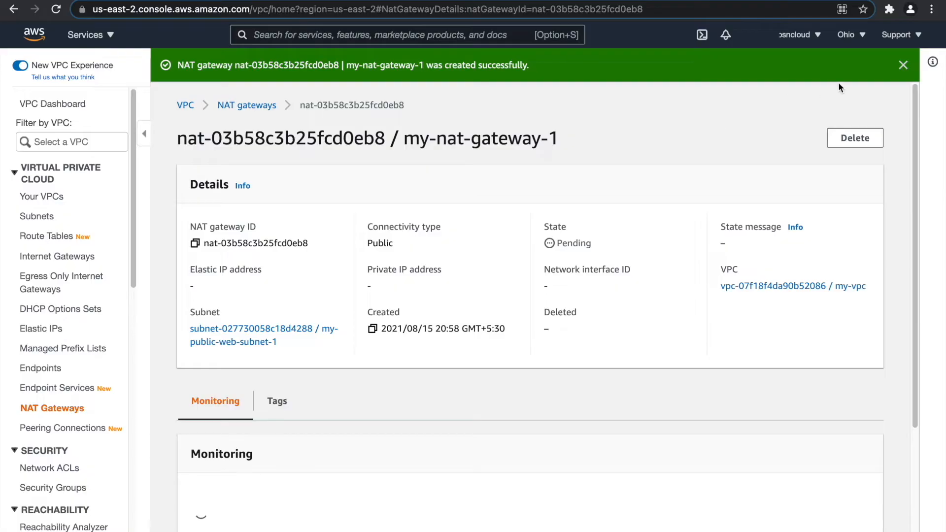
Refresh the NAT gateway list until my-nat-gateway-1 is Available with Elastic IP 3.22.113.173.
click(903, 66)
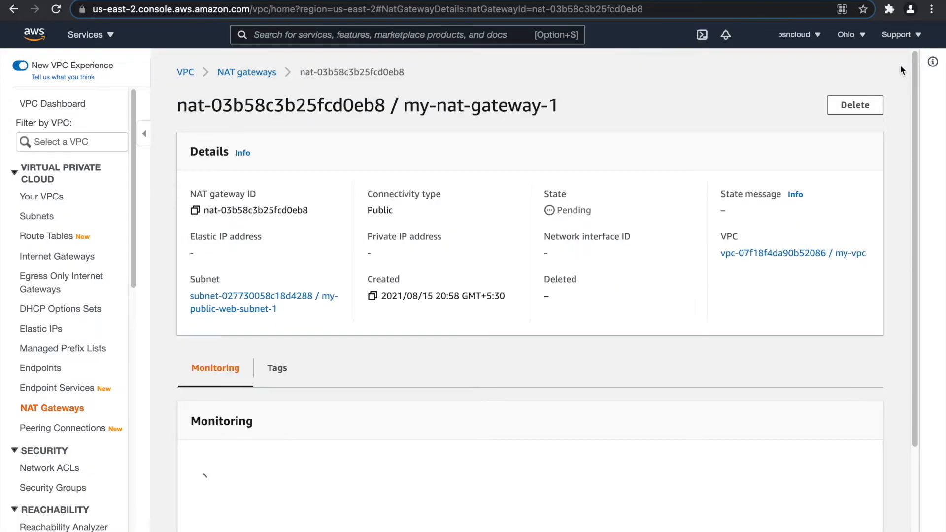
click(261, 74)
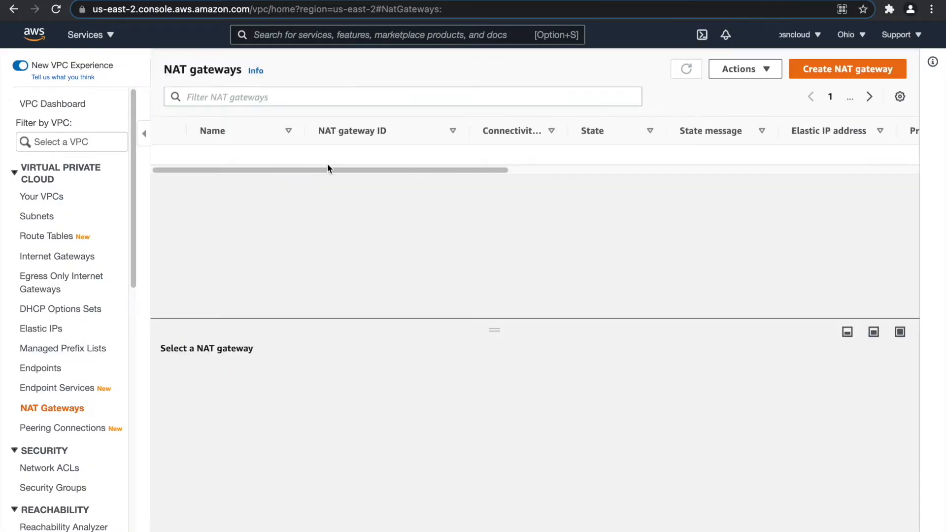
click(684, 67)
click(688, 72)
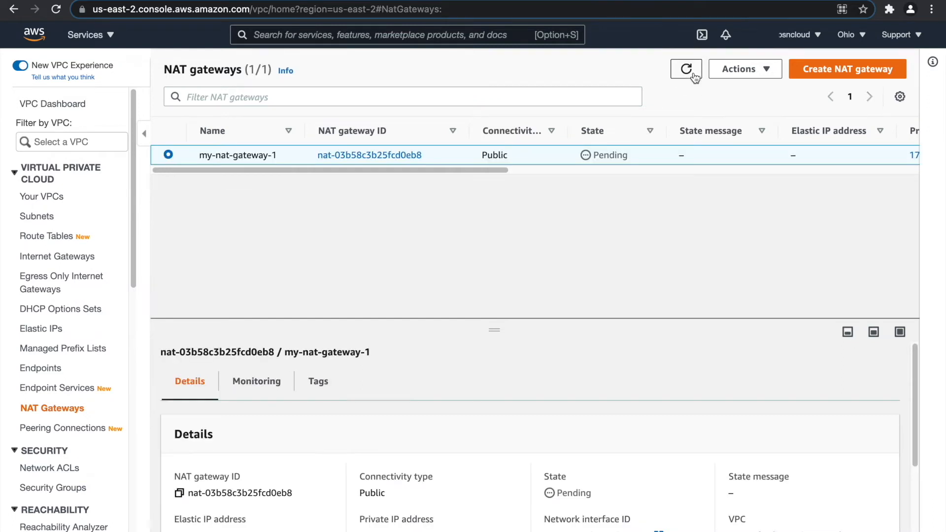
click(572, 132)
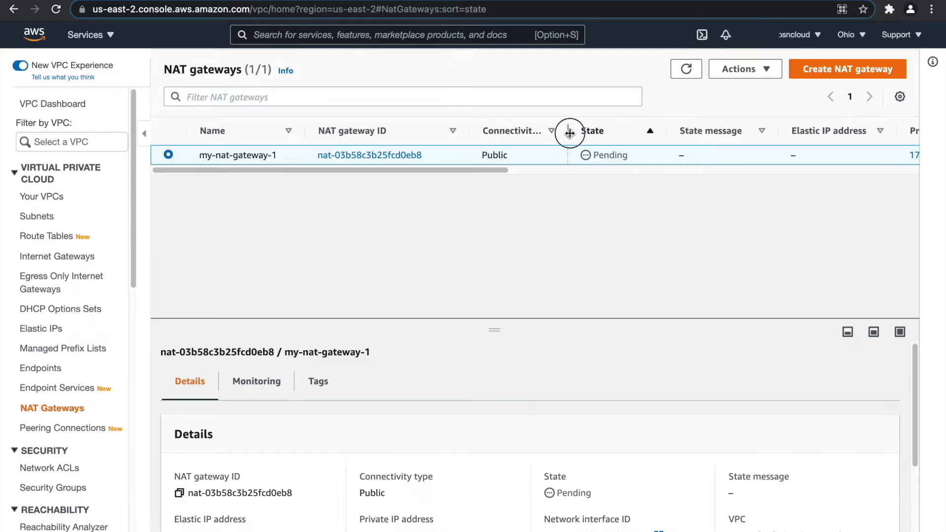
click(689, 70)
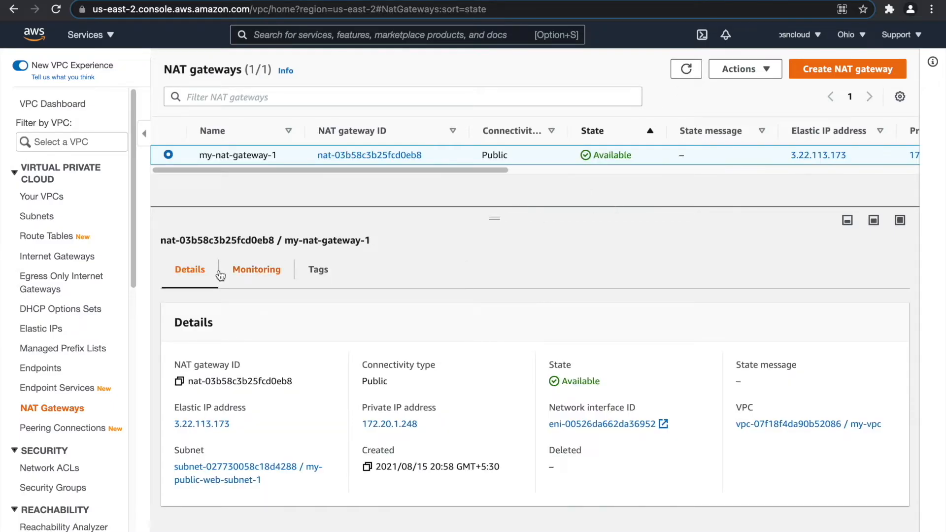
click(61, 242)
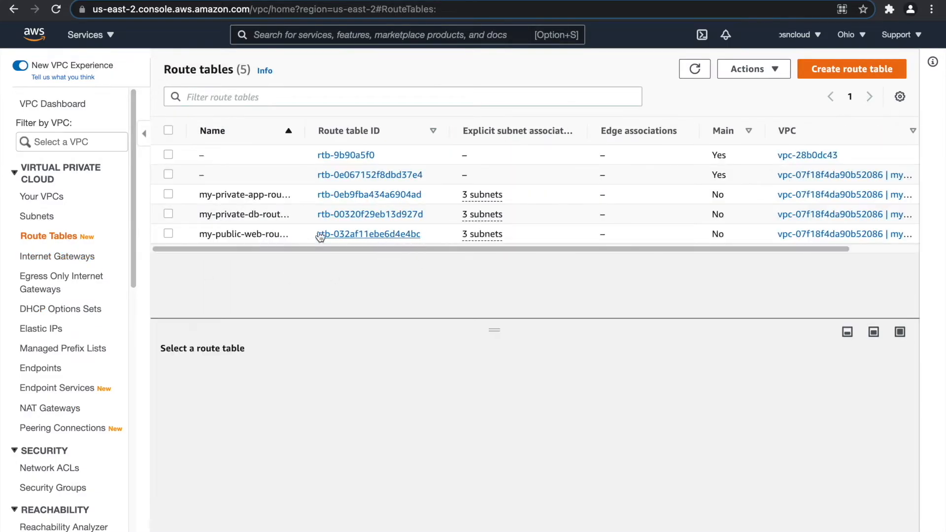
Add and save a 0.0.0.0/0 route to the internet gateway in my-public-web-route-table.
drag(303, 131, 389, 144)
click(269, 235)
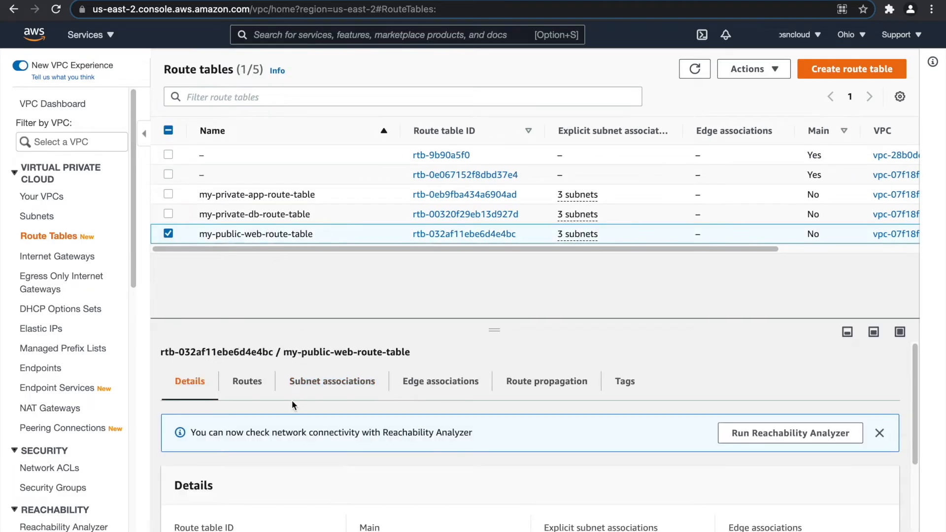
click(245, 382)
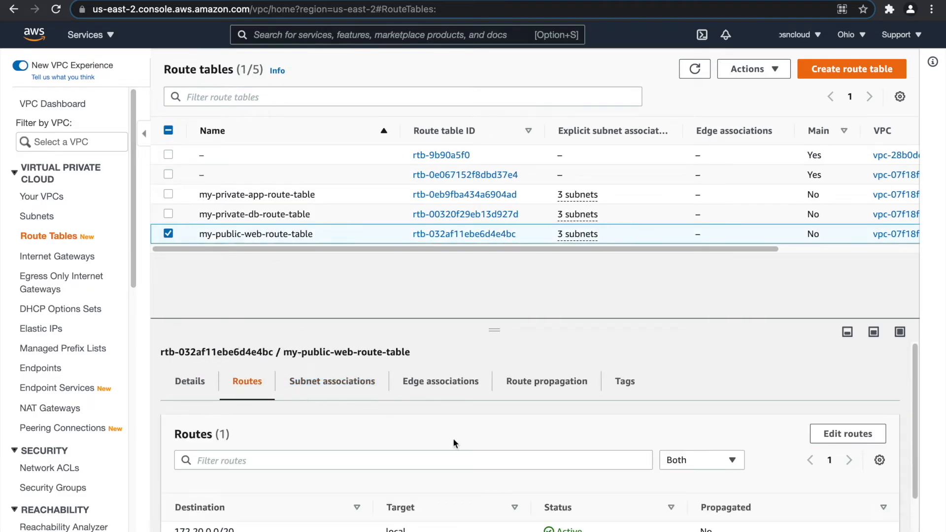
click(844, 434)
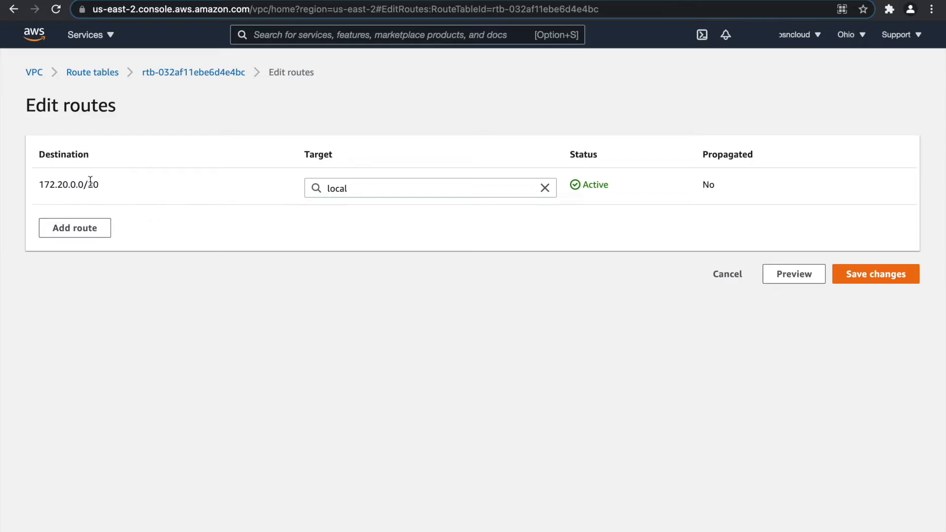
click(90, 231)
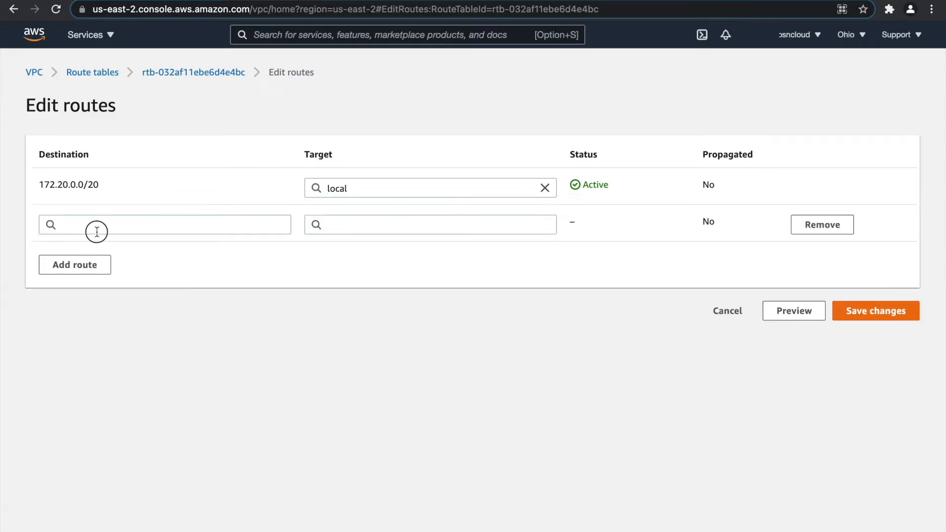
click(97, 231)
click(99, 249)
click(378, 219)
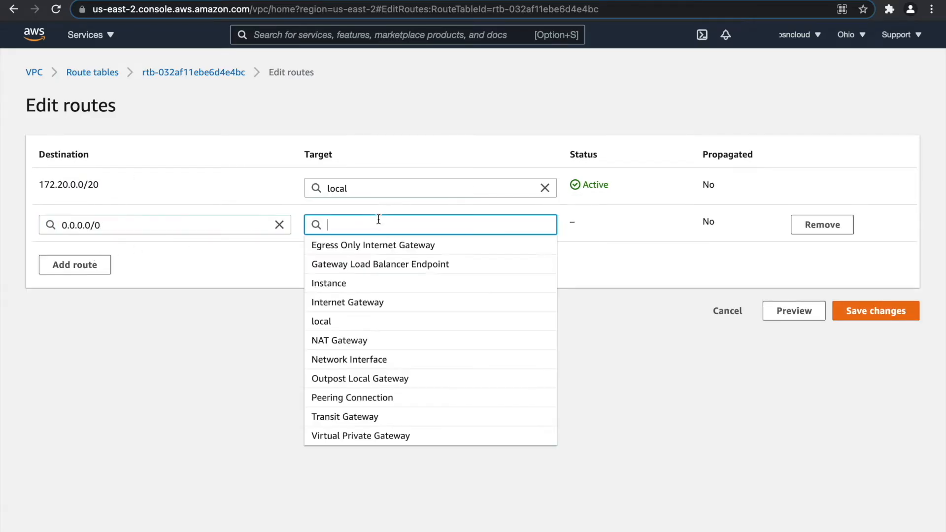
click(372, 302)
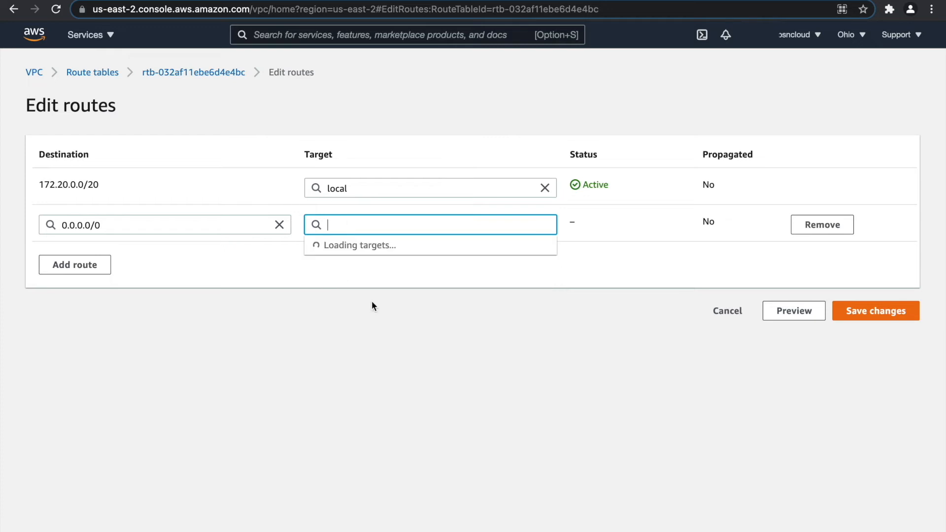
click(379, 245)
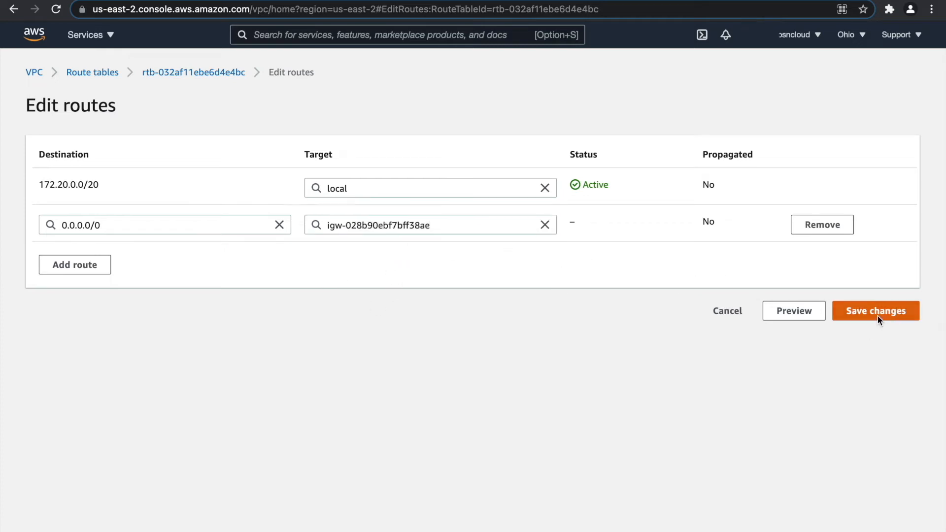
click(877, 315)
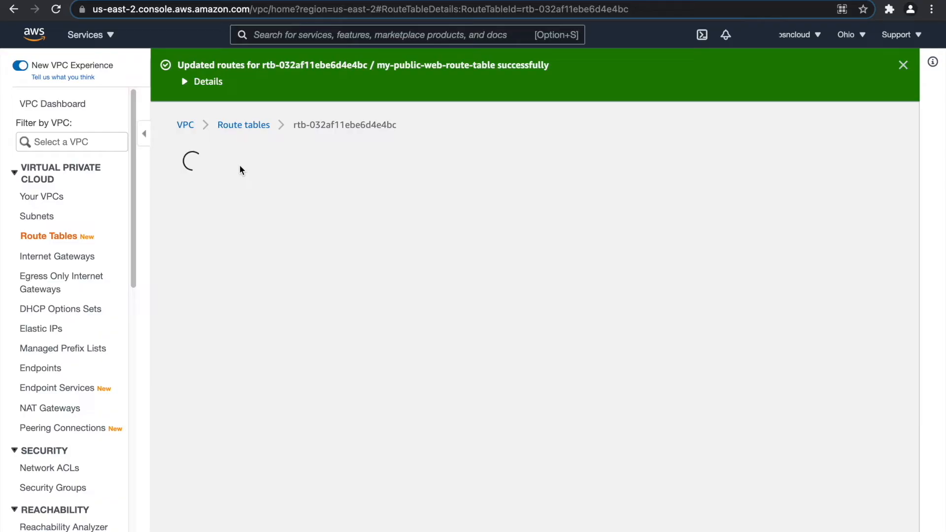
click(252, 124)
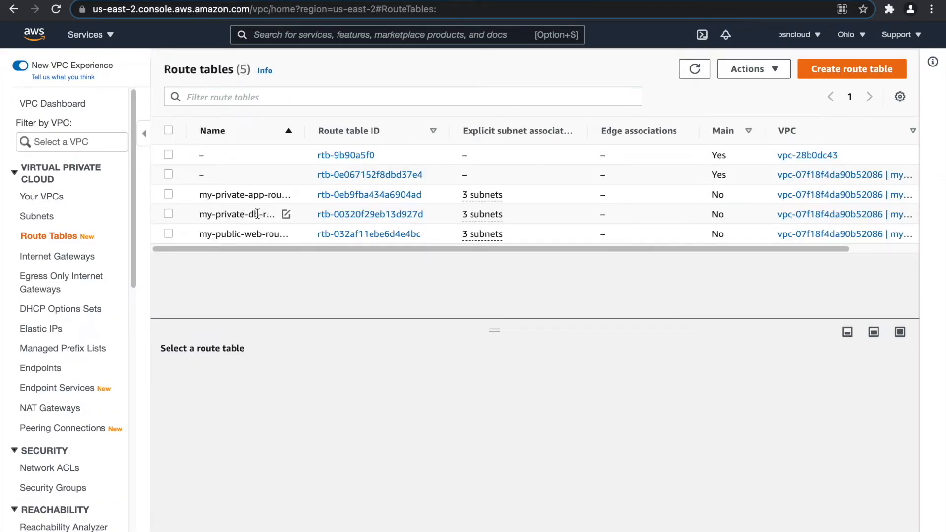
Add and save a 0.0.0.0/0 route through my-nat-gateway-1 in my-private-app-route-table.
click(259, 199)
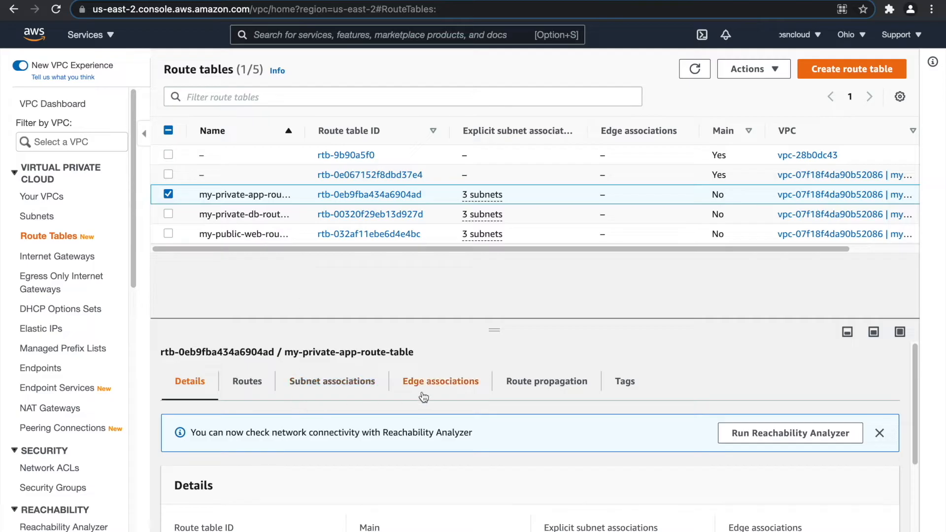
click(261, 389)
click(850, 434)
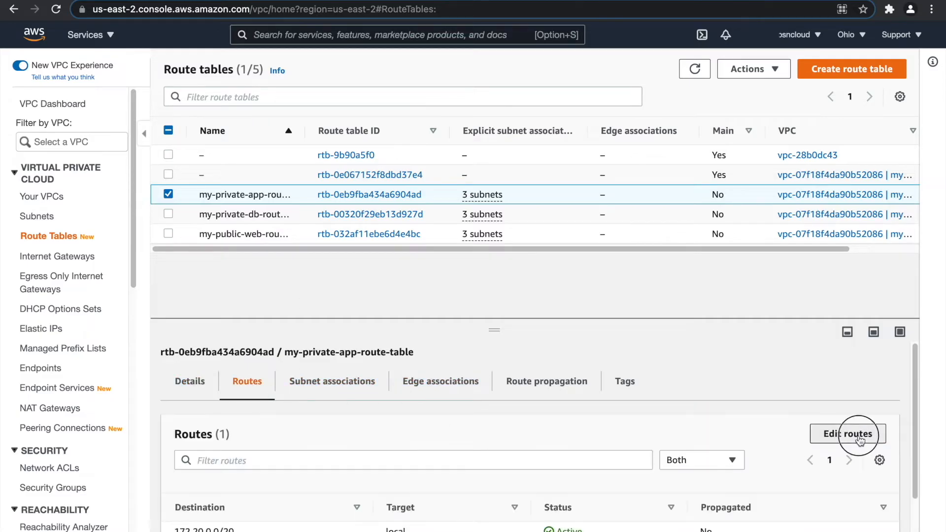
click(95, 226)
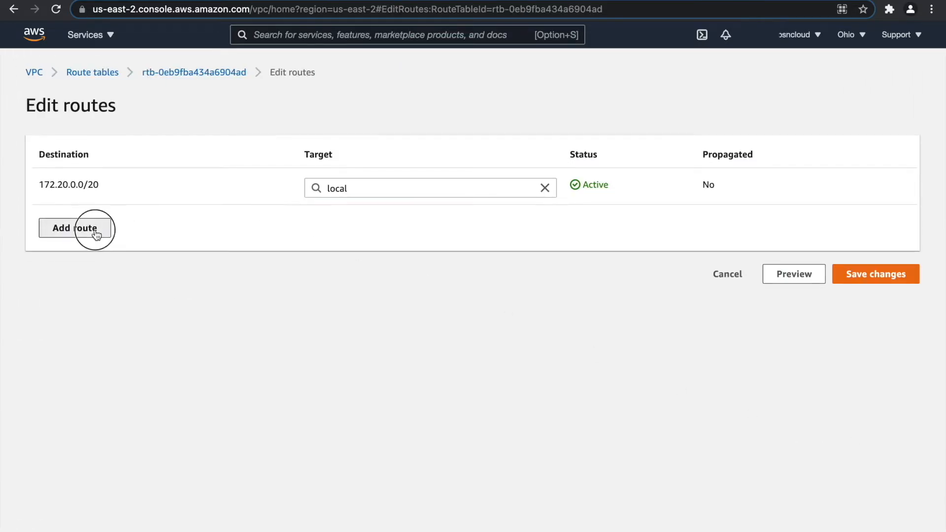
click(95, 226)
click(99, 253)
click(368, 228)
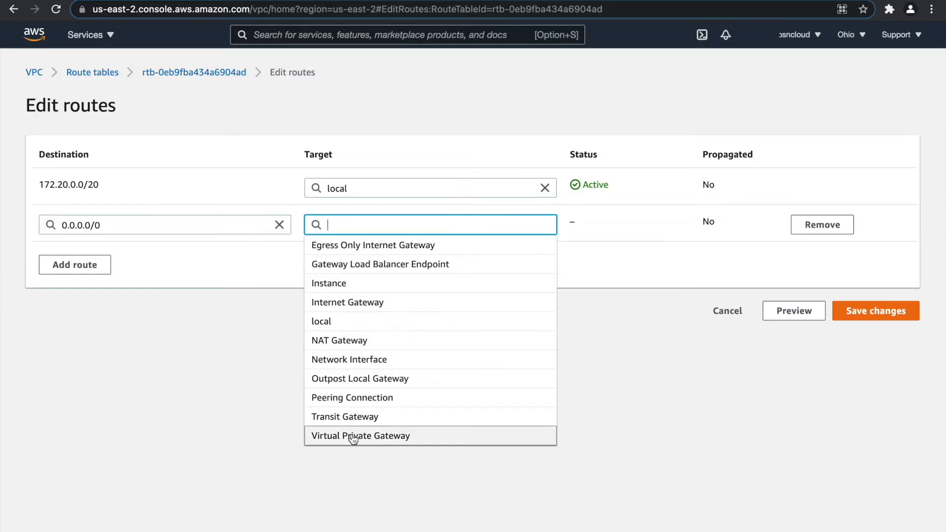
click(349, 340)
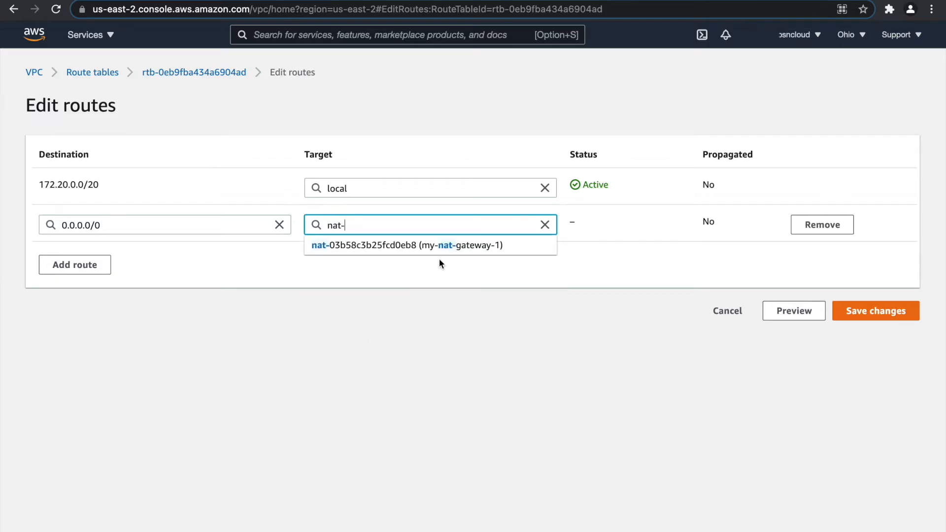
click(434, 245)
click(848, 323)
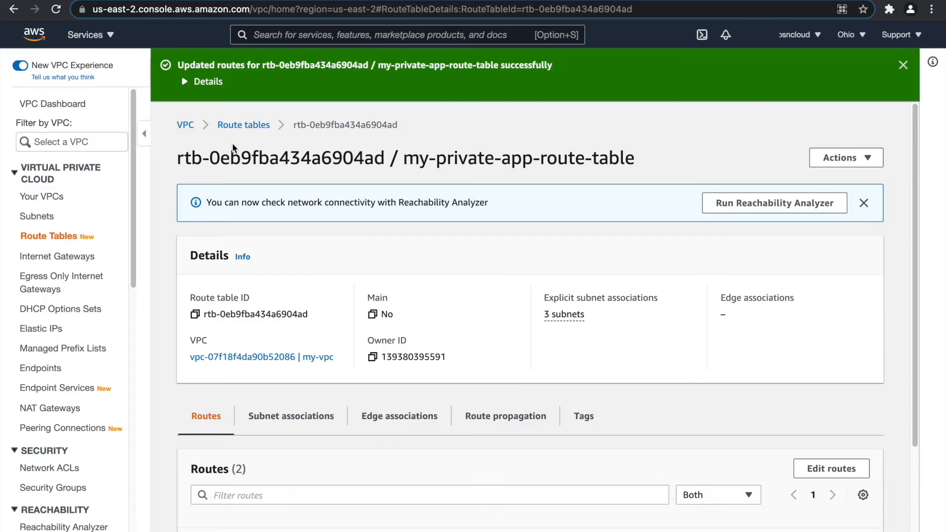
click(252, 129)
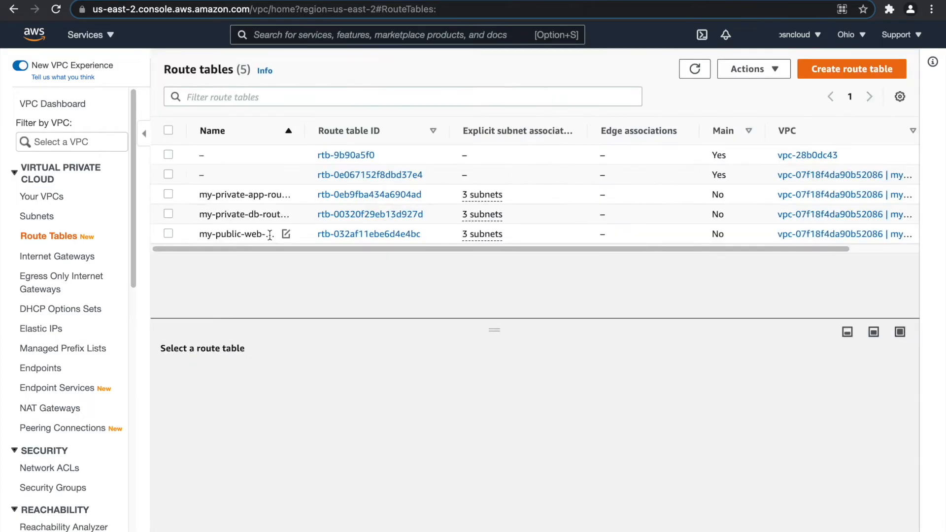
Add and save a 0.0.0.0/0 route through the NAT gateway in my-private-db-route-table.
click(258, 213)
click(237, 388)
click(837, 433)
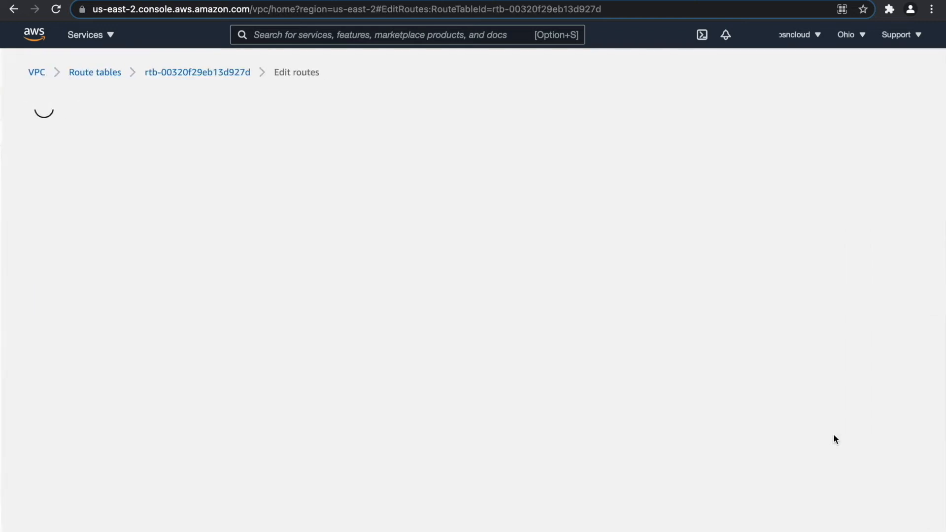
click(89, 228)
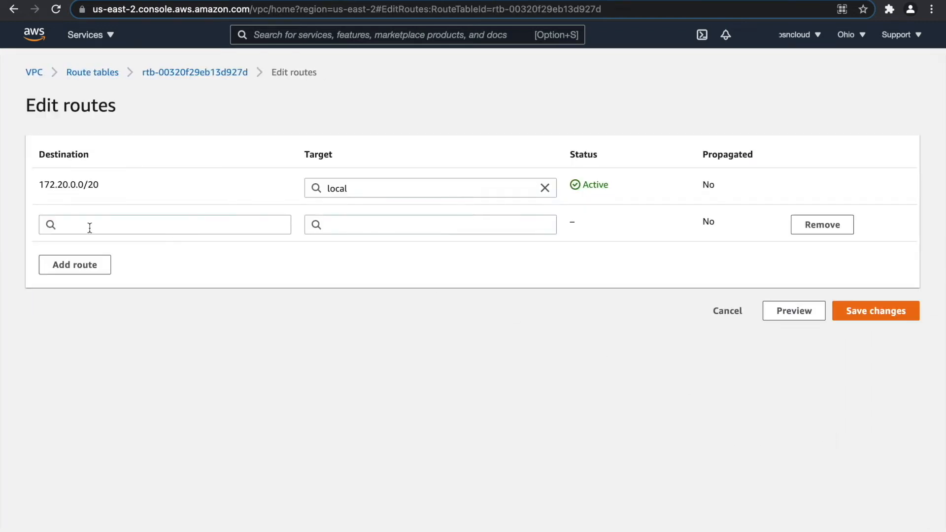
click(162, 223)
click(142, 248)
click(367, 227)
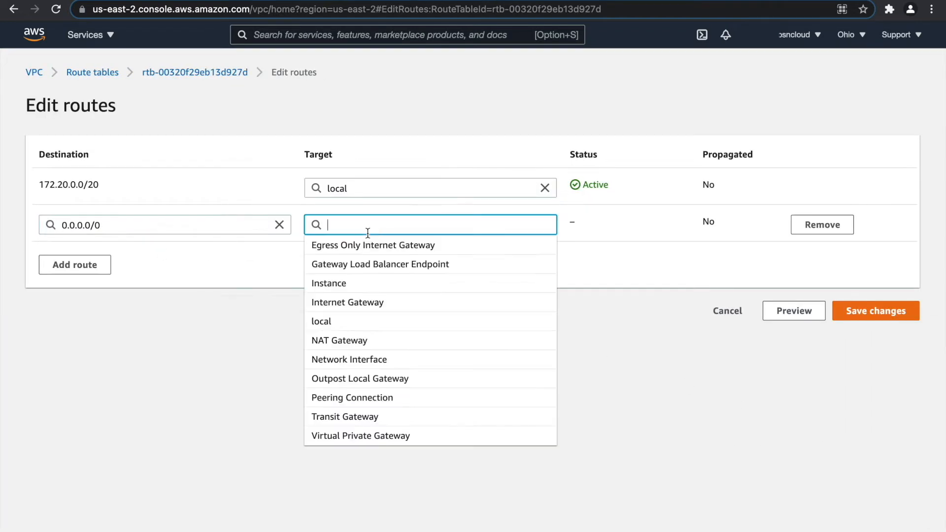
click(376, 342)
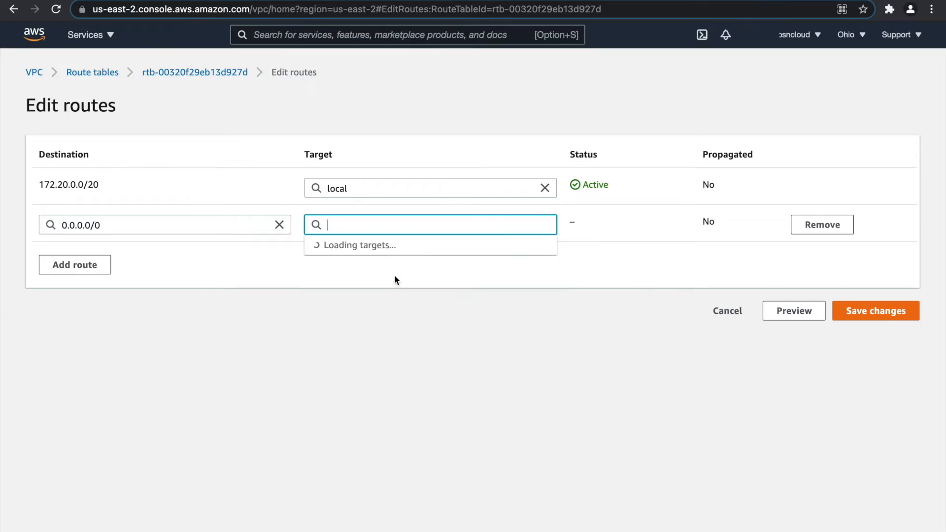
click(419, 243)
click(876, 312)
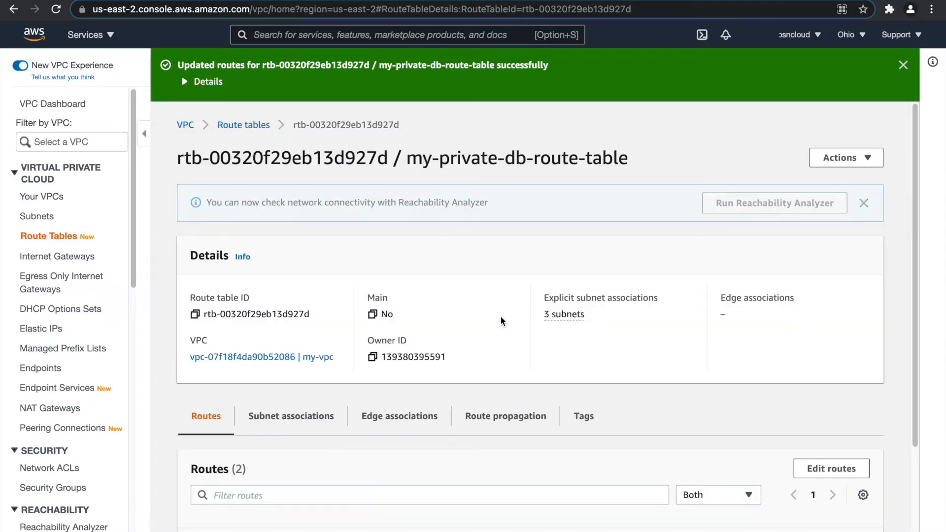
Dismiss the route update banner and bring up the AWS services list.
click(904, 65)
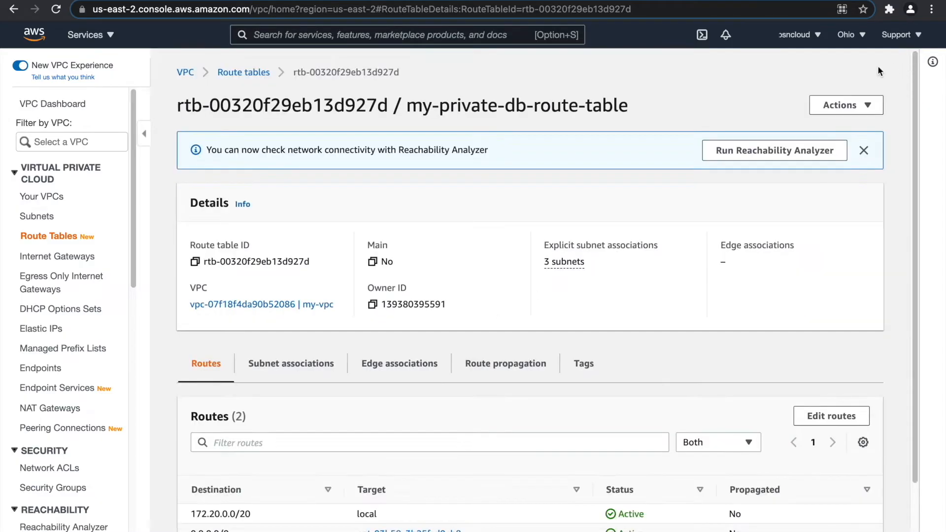
scroll(72, 342, down, 1)
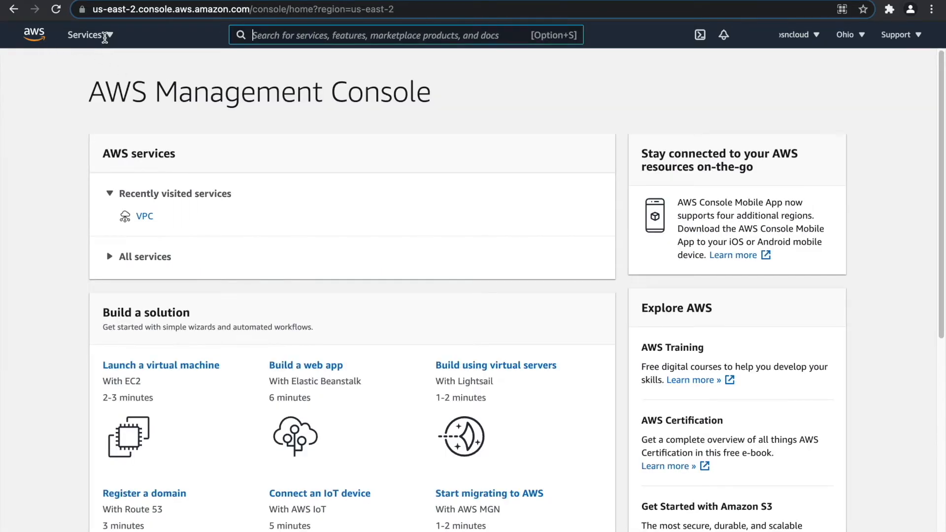
click(107, 38)
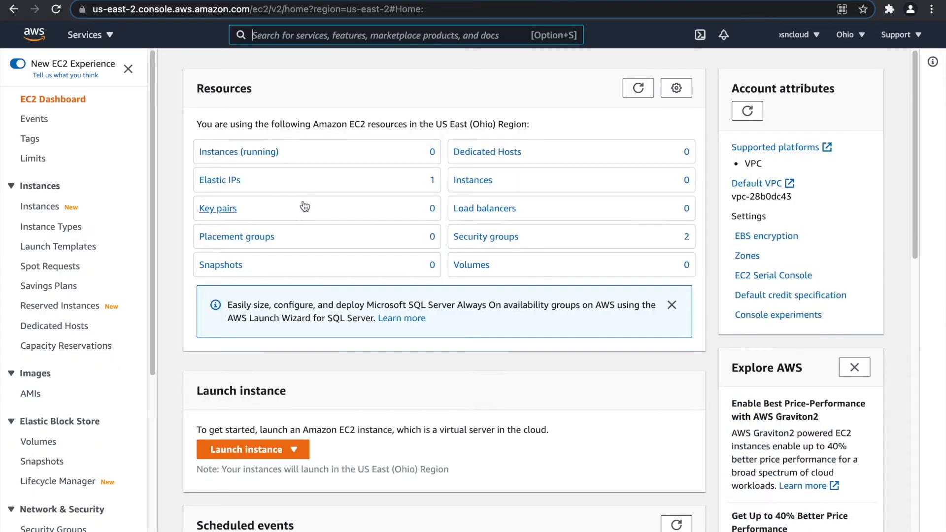
Launch a new EC2 instance from the Amazon Linux 2 AMI, keeping type t2.micro.
click(244, 153)
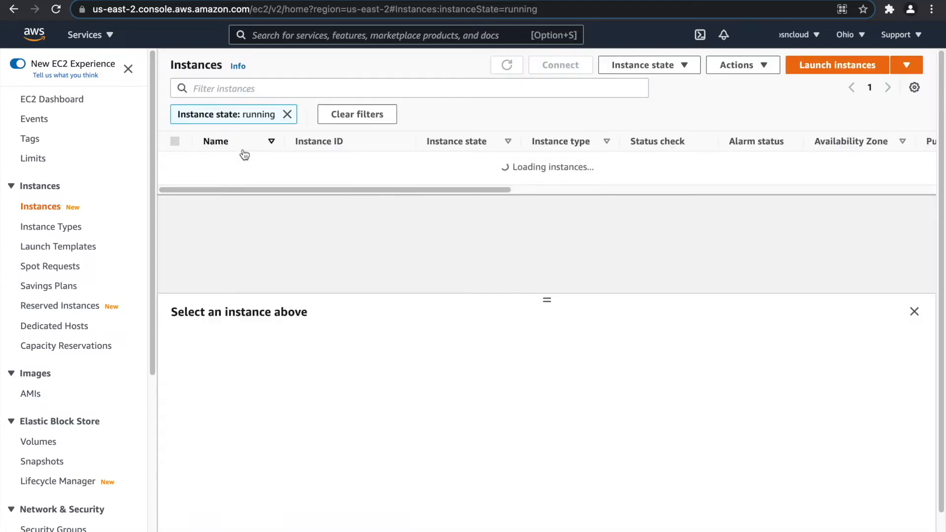
click(856, 64)
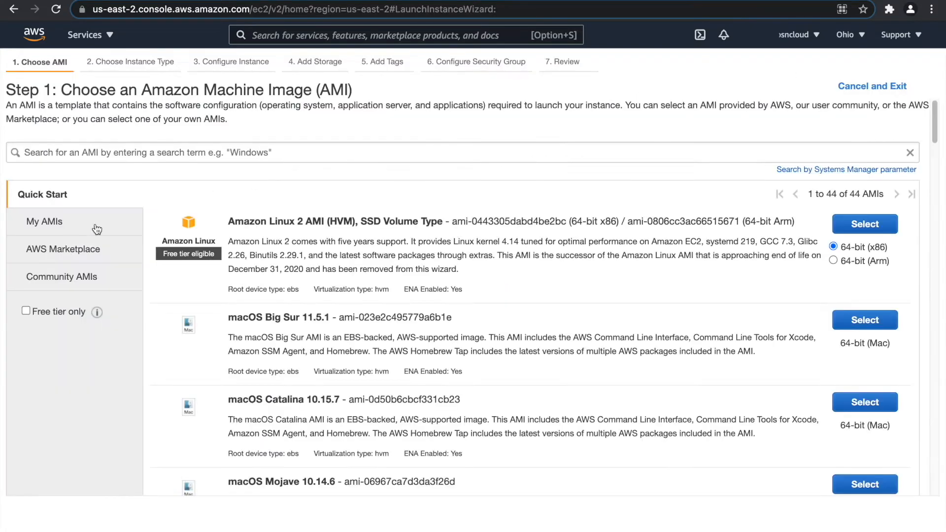
click(120, 213)
click(120, 209)
click(851, 231)
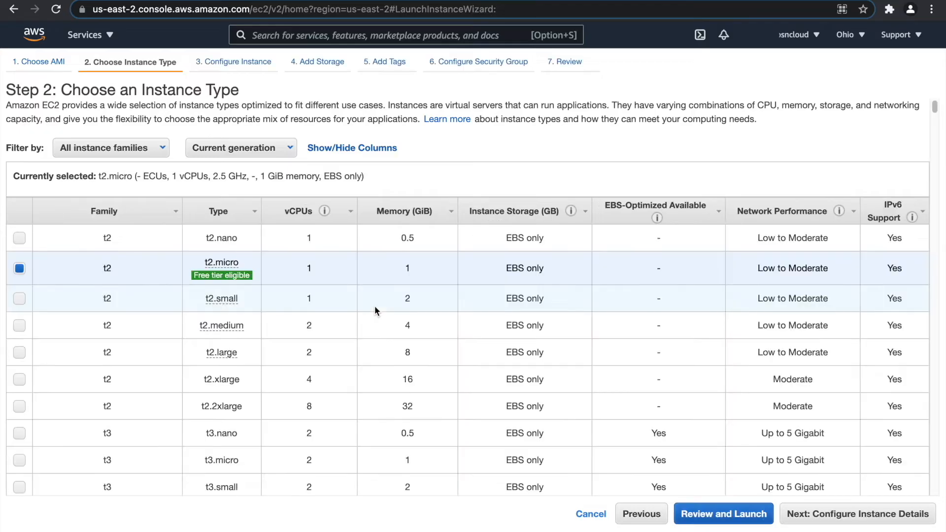
click(817, 521)
Place the instance in my-vpc's my-public-web-subnet-1 with auto-assigned public IP enabled.
click(341, 207)
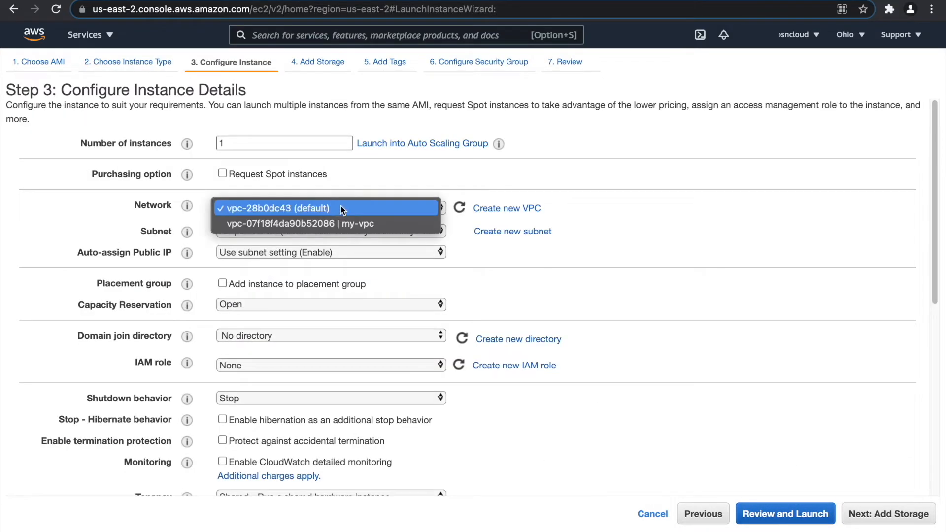
click(344, 222)
click(345, 229)
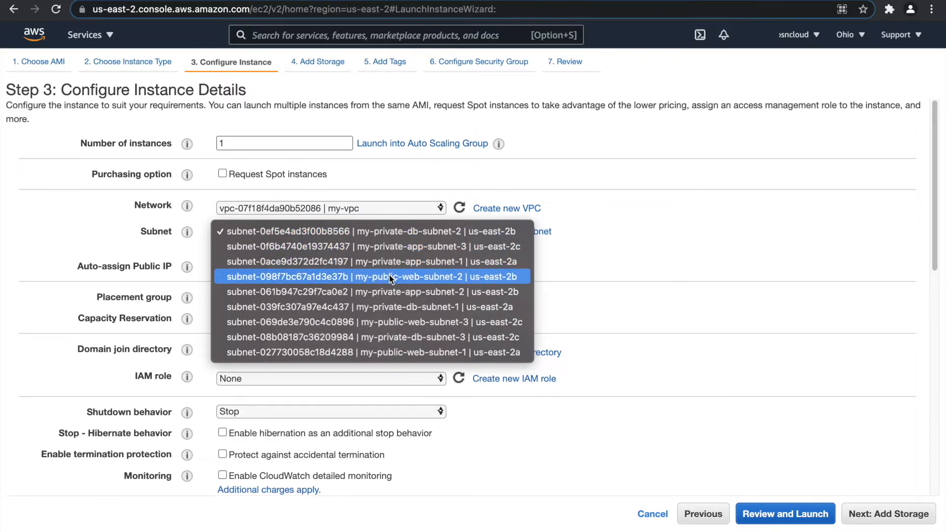
click(398, 352)
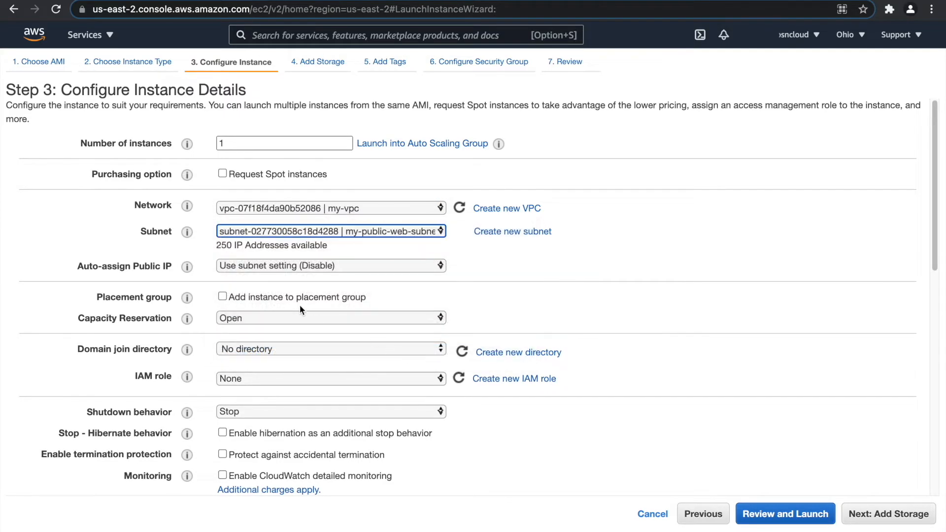
click(306, 265)
click(311, 281)
scroll(641, 376, down, 10)
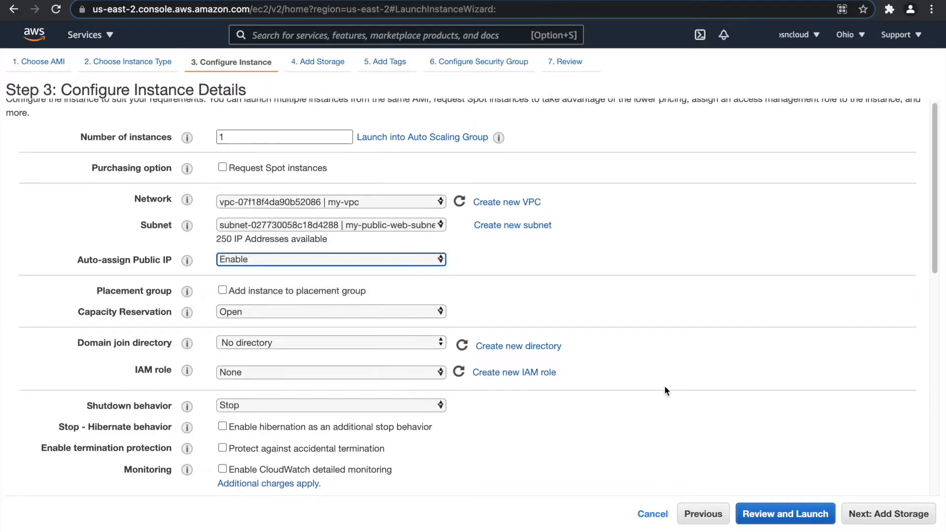
Keep default storage and tag the instance Name = my-jump-server.
click(881, 513)
click(896, 520)
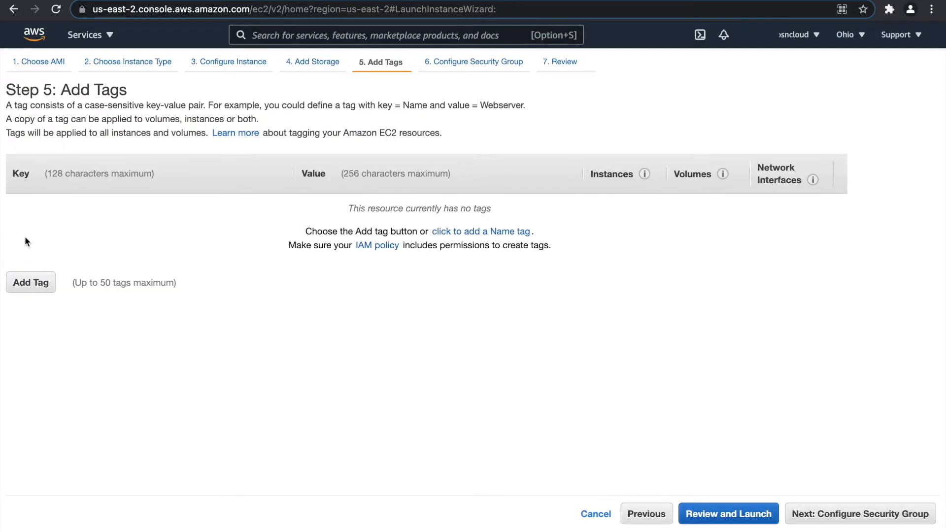
click(22, 281)
text(Name)
key(Tab)
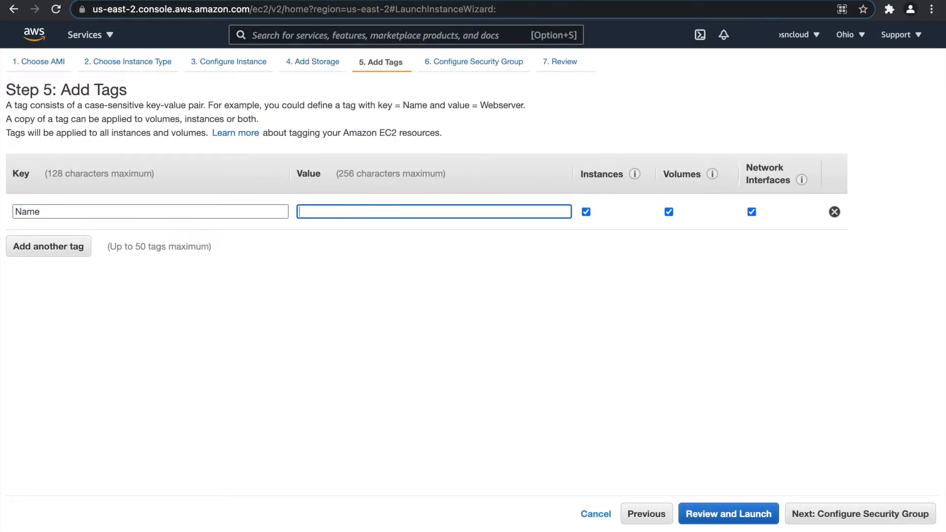
text(my)
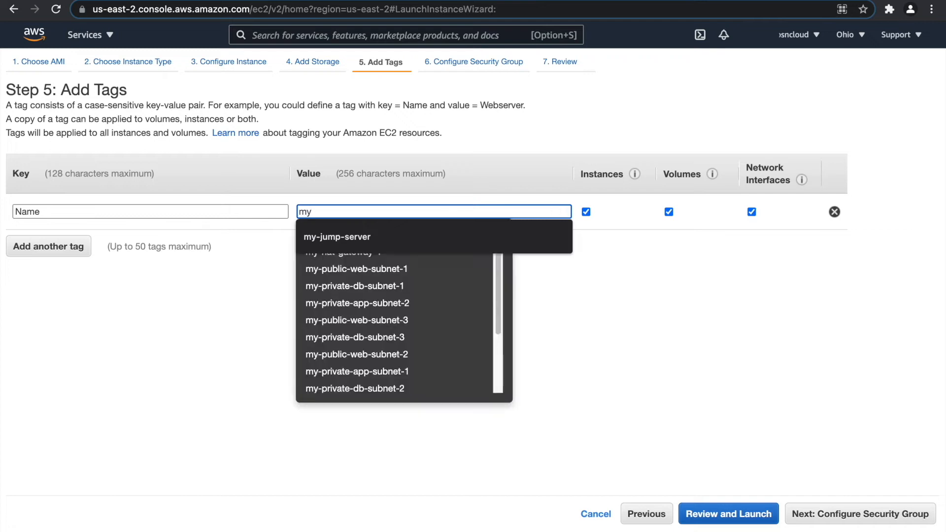
click(320, 238)
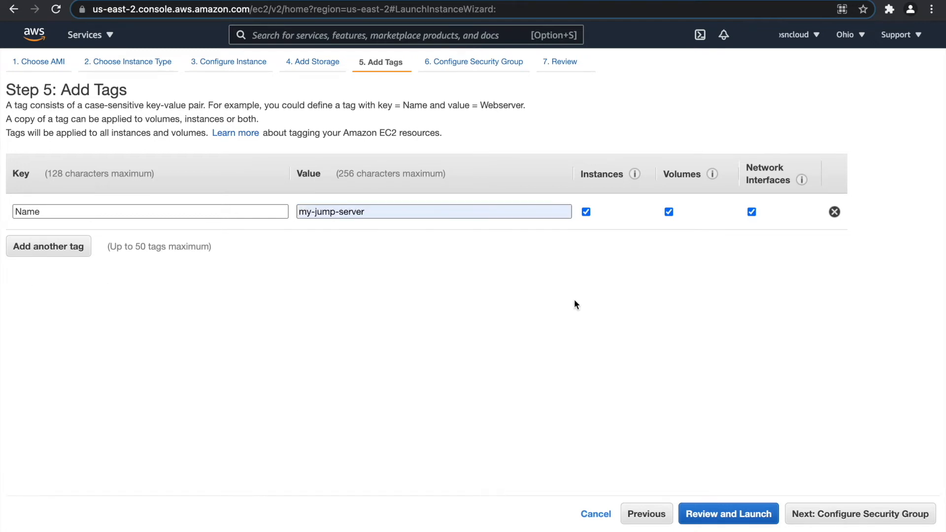
click(799, 510)
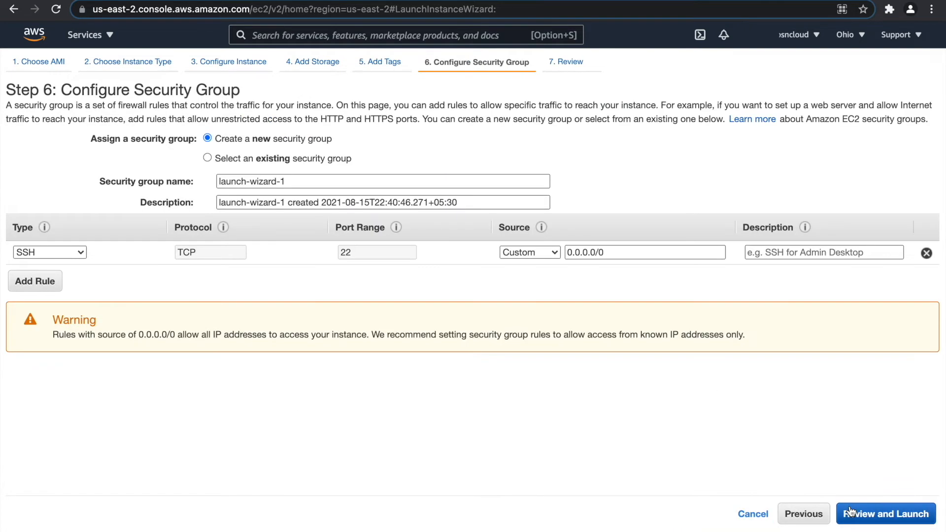
Create security group my-jump-server-sg, reusing the name as its description.
click(207, 158)
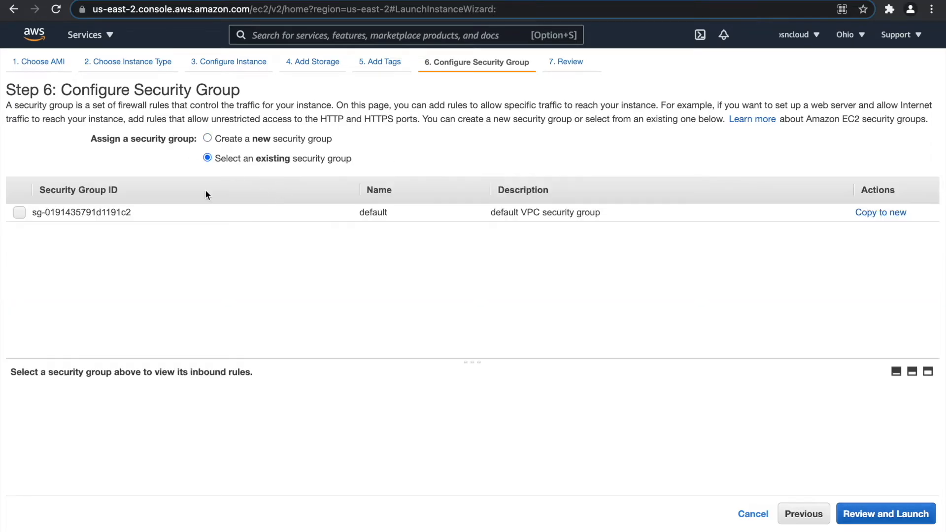
click(207, 138)
click(193, 182)
text(my-jump-server-sg)
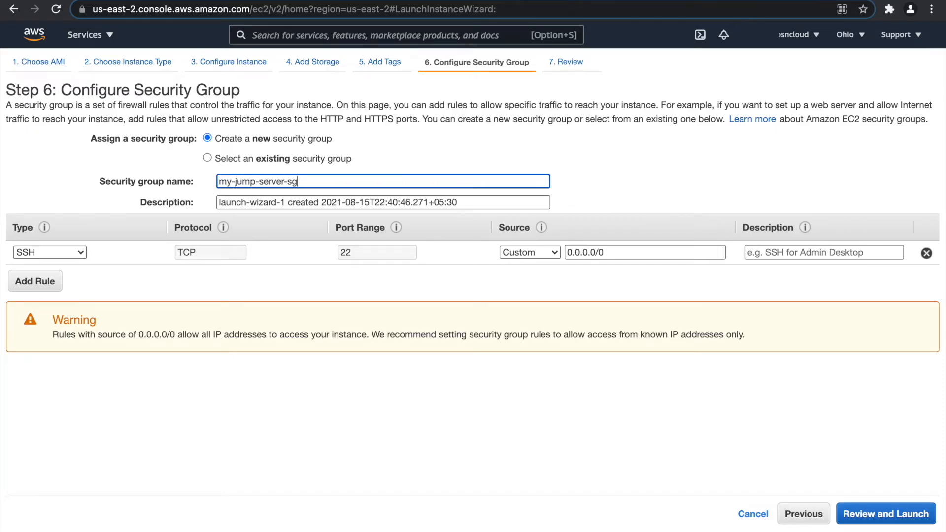
key(super+a)
key(super+c)
key(Tab)
key(super+v)
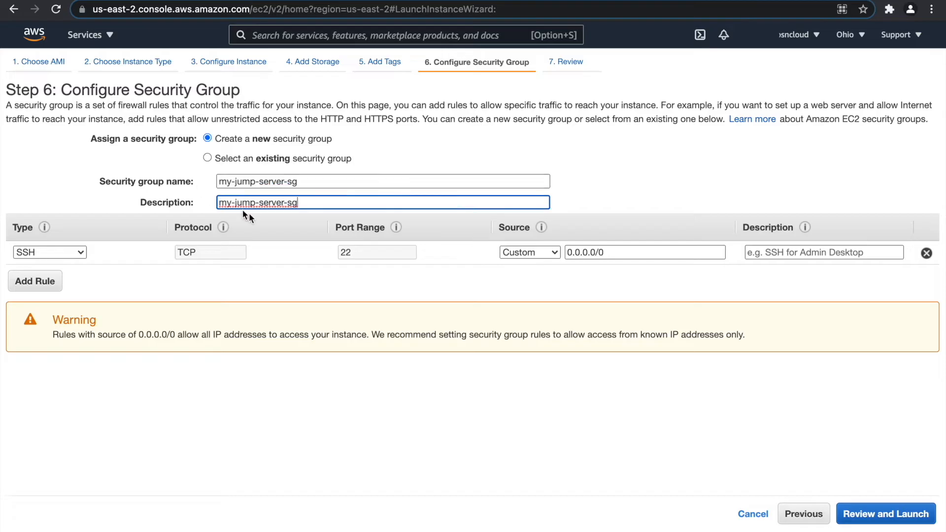
Launch the jump server with a newly created and downloaded key pair mykeypair, then begin another launch.
click(884, 504)
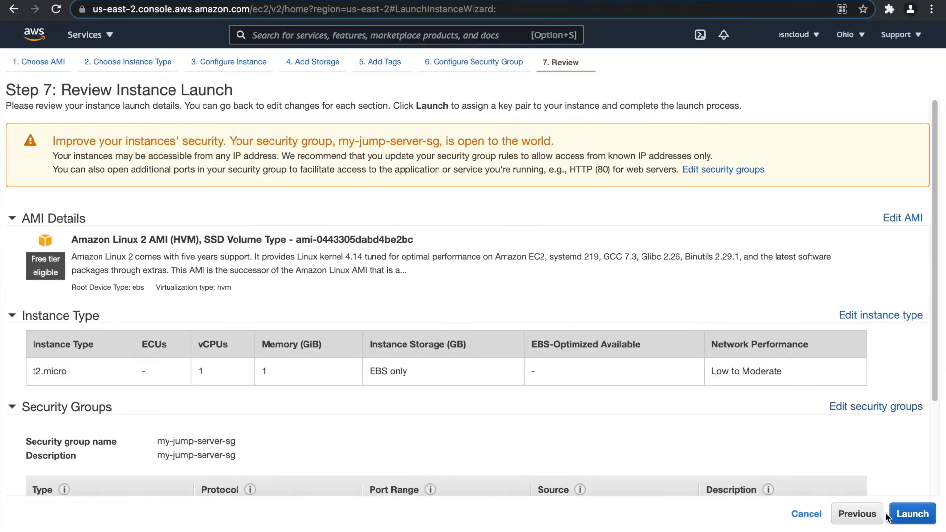
click(896, 517)
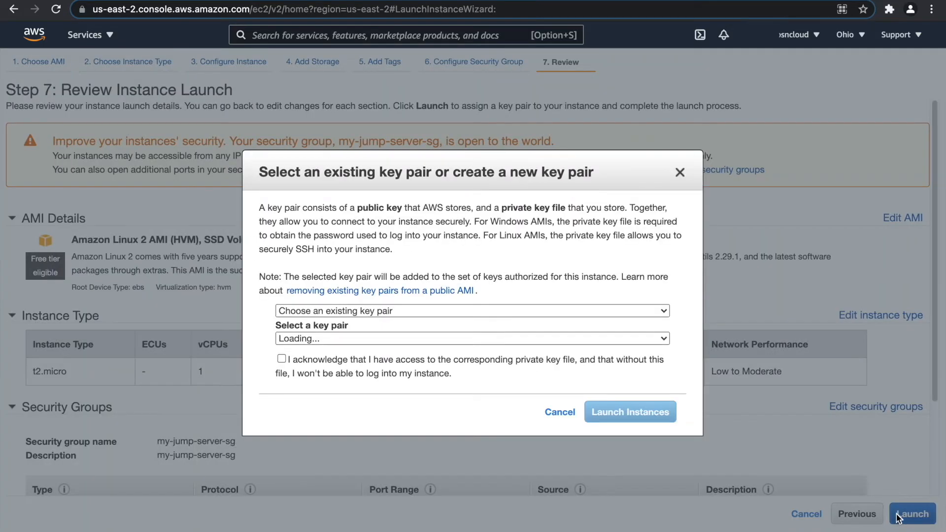
click(336, 311)
click(337, 327)
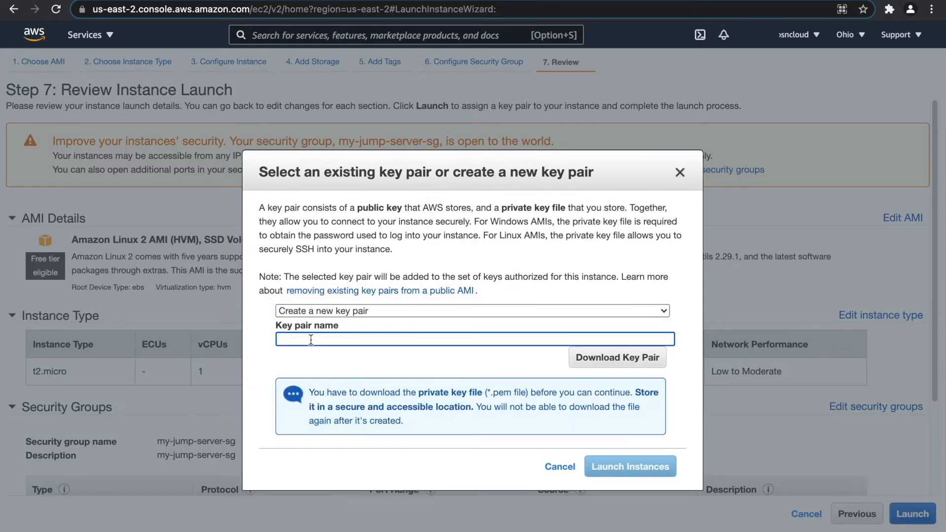
text(mykeypair)
click(636, 364)
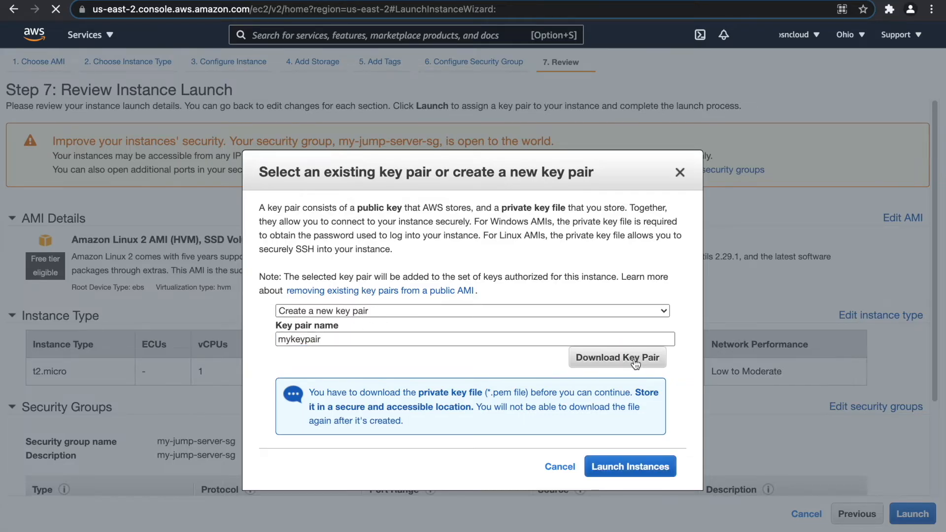
click(630, 467)
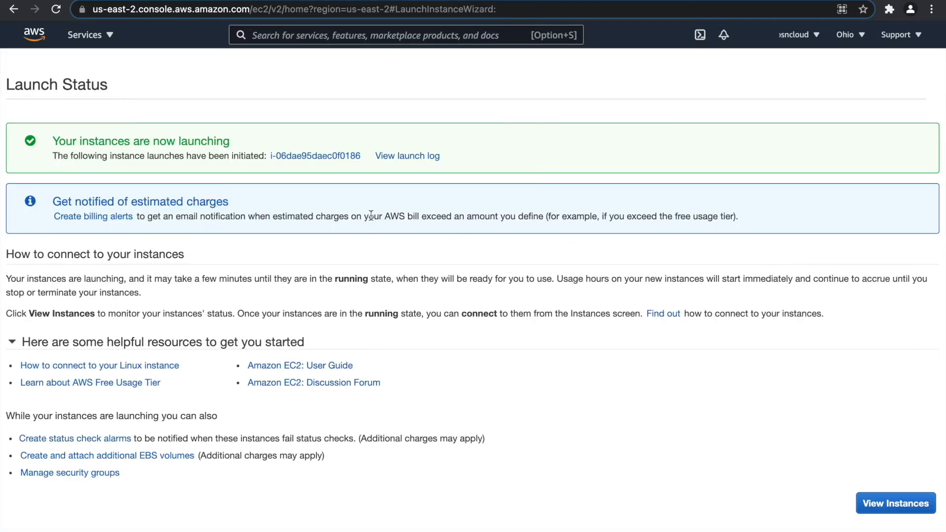
click(871, 500)
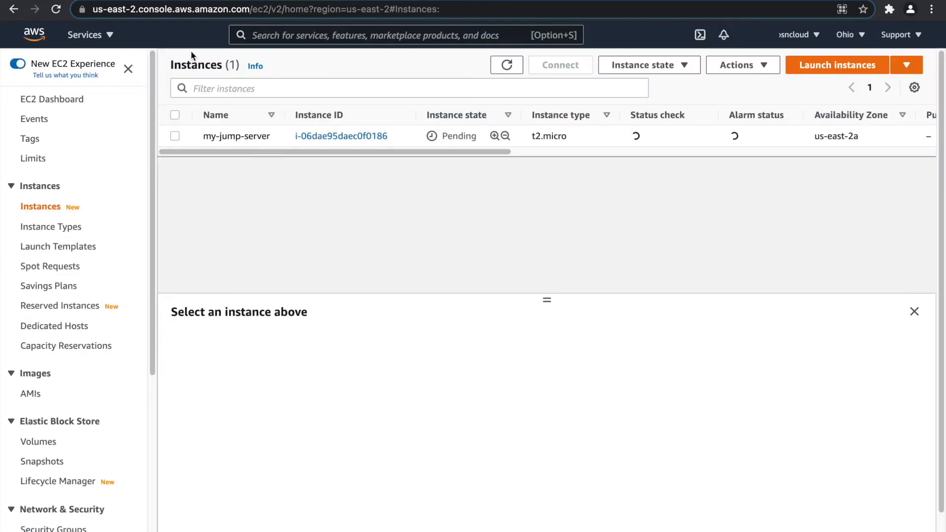
click(839, 65)
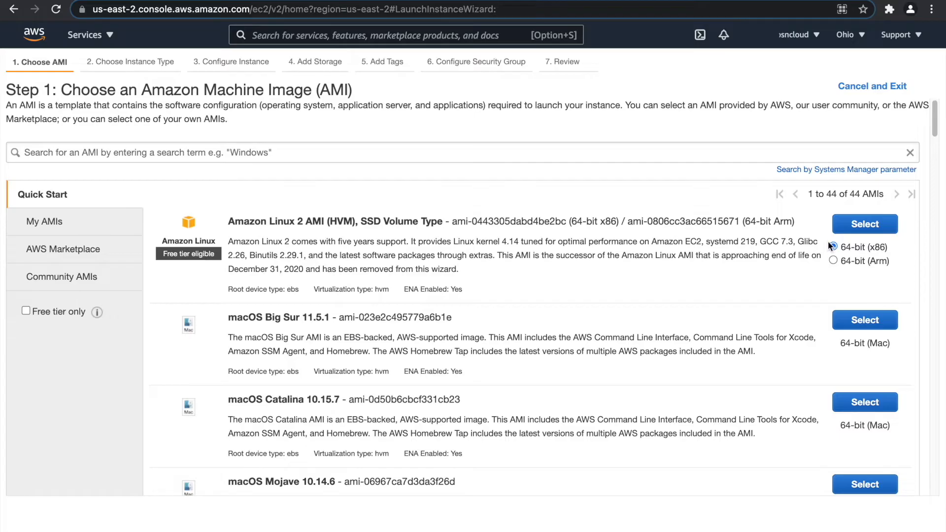
Choose Amazon Linux 2 on t2.micro, placed in my-vpc's my-private-app-subnet-1.
click(880, 229)
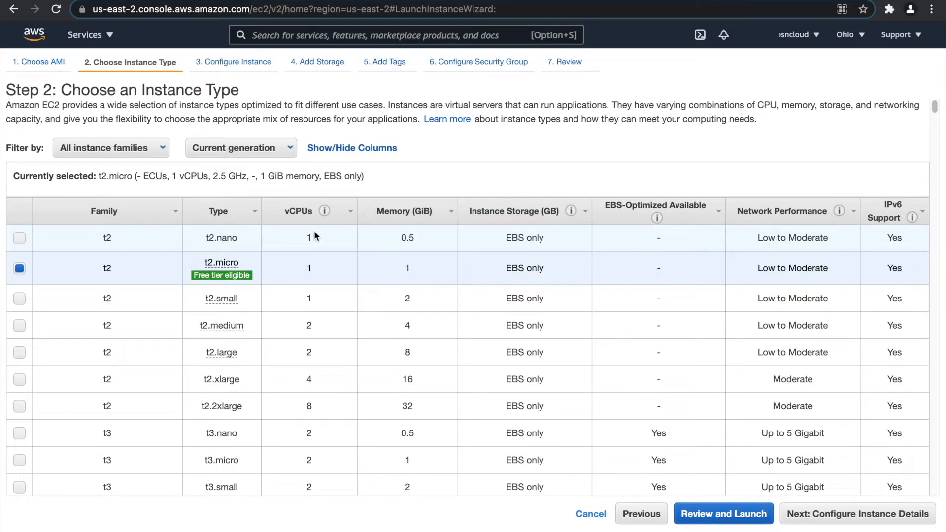
click(867, 514)
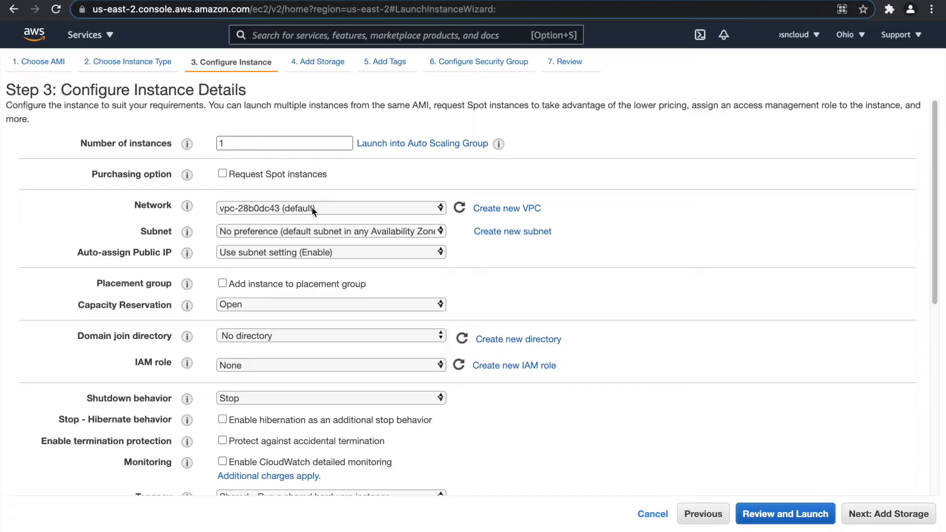
click(359, 211)
click(350, 226)
click(348, 230)
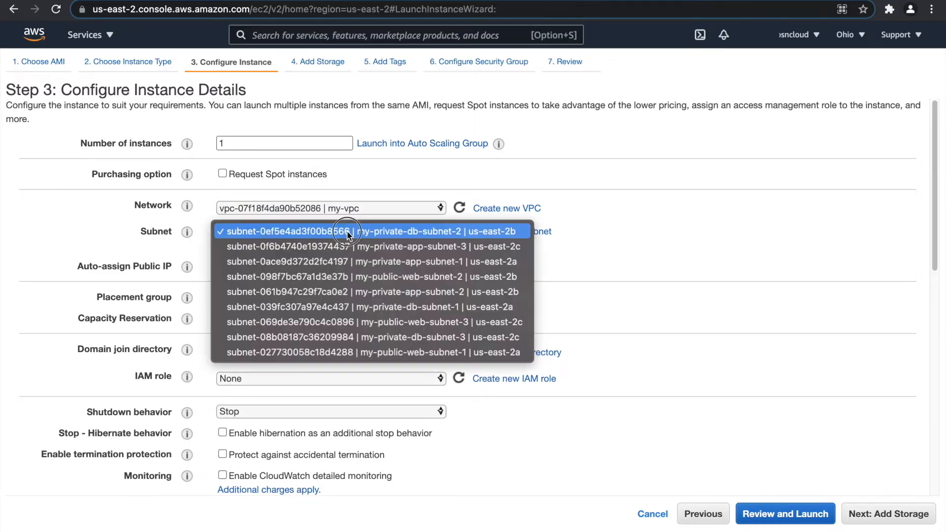
click(411, 266)
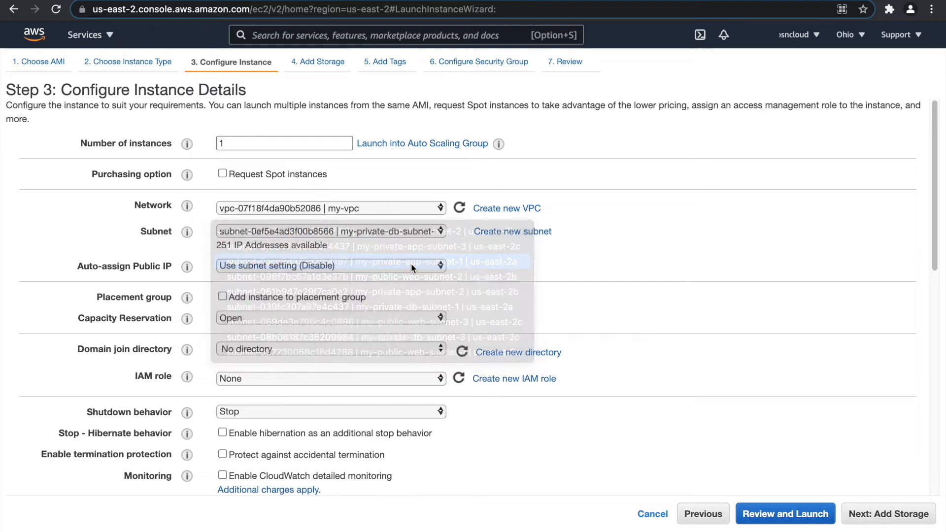
scroll(635, 298, down, 15)
Keep default storage and add the tag Name = my-php-app-server-1.
click(896, 515)
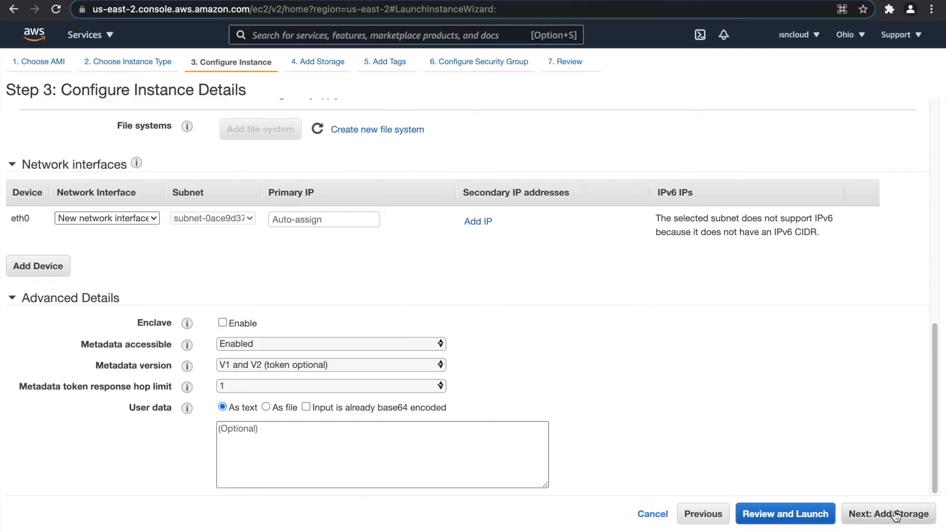
click(896, 515)
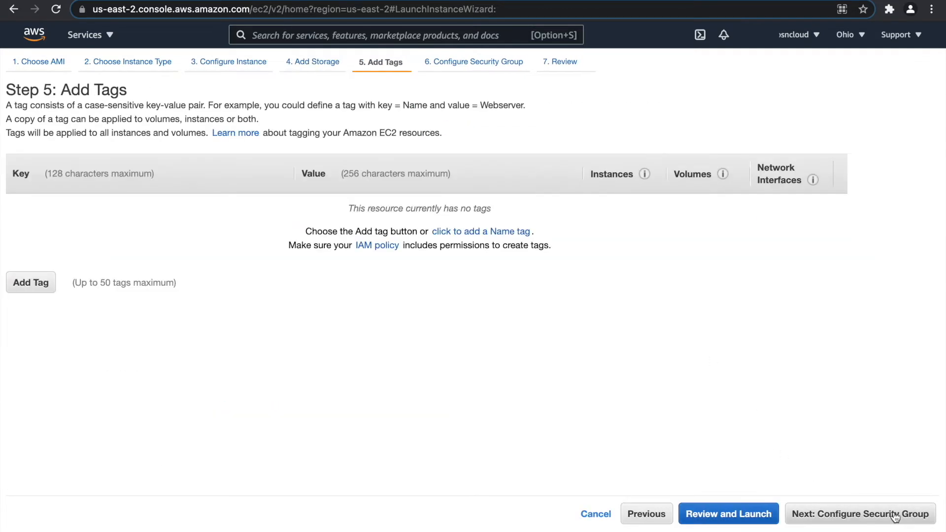
click(49, 283)
text(Name)
key(Tab)
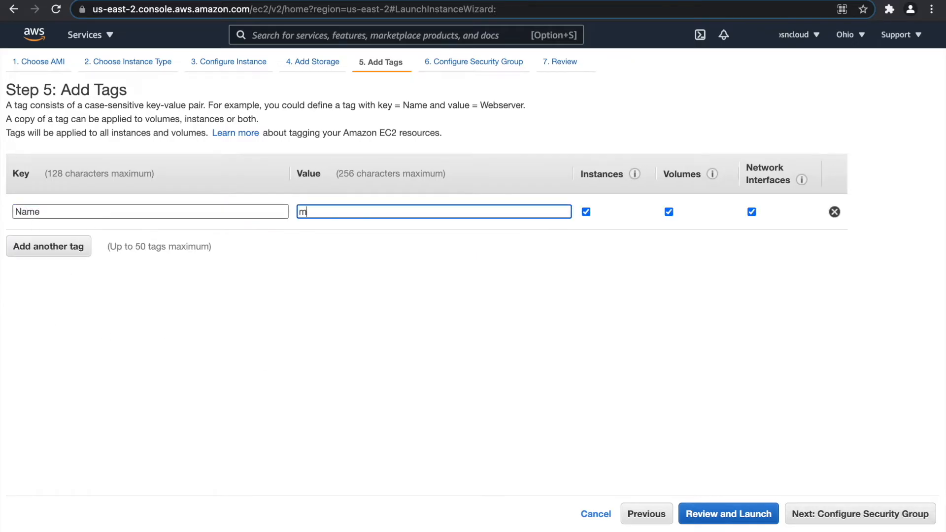
text(my-)
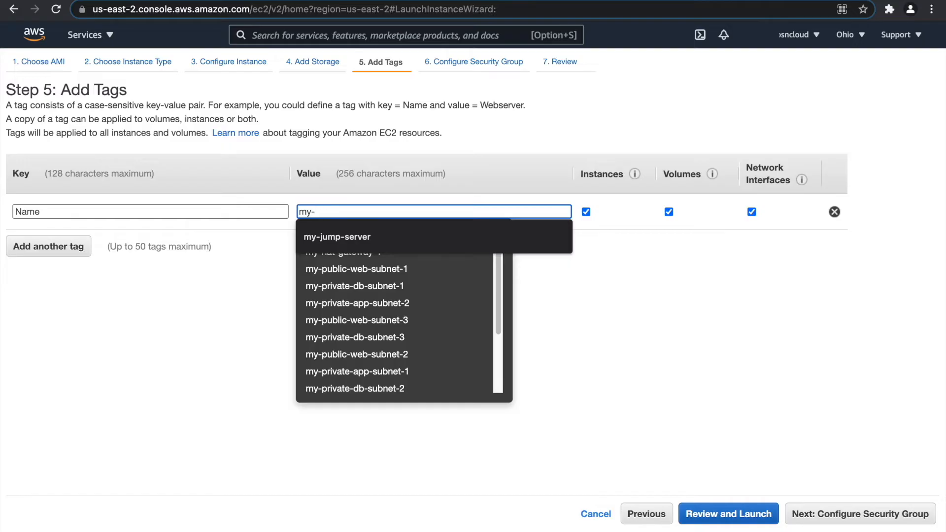
text(php-app)
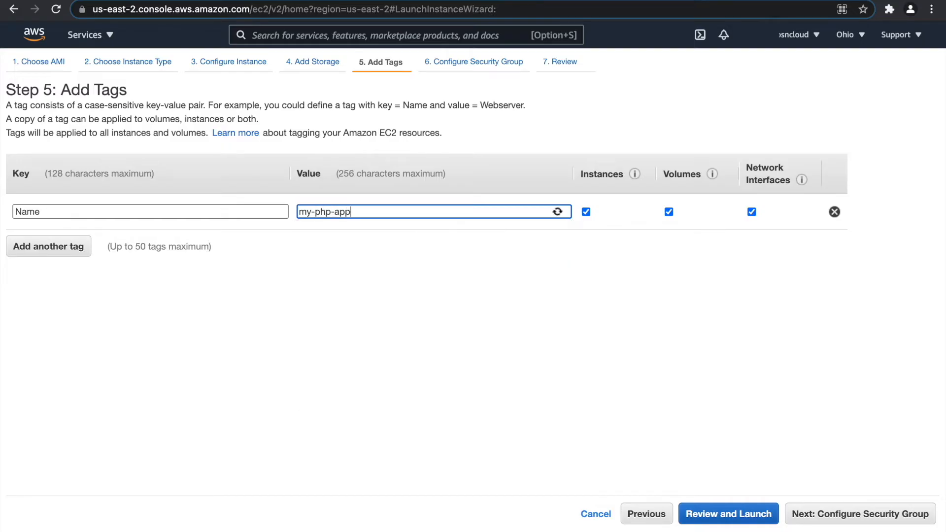
text(-server-1)
Create security group my-php-app-server-sg with its name copied into the description.
click(861, 504)
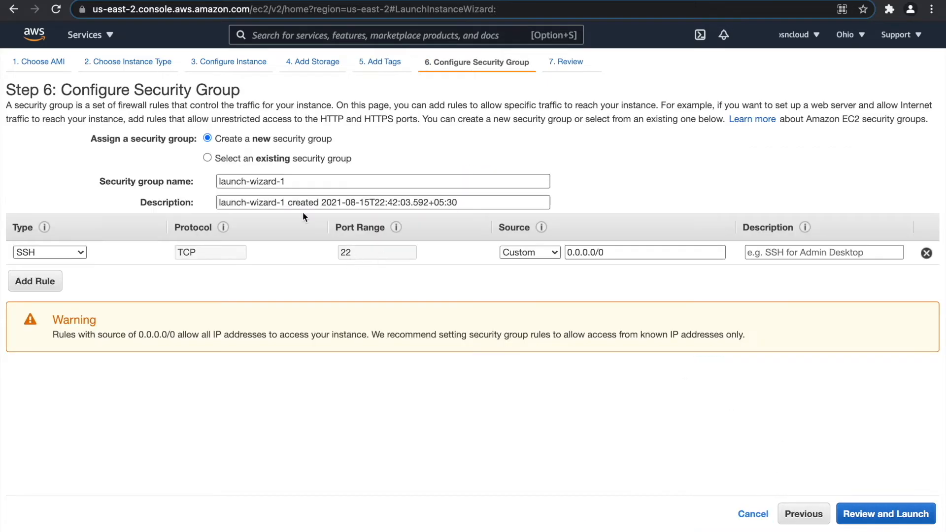
click(209, 158)
click(205, 139)
drag(301, 182, 184, 179)
text(my)
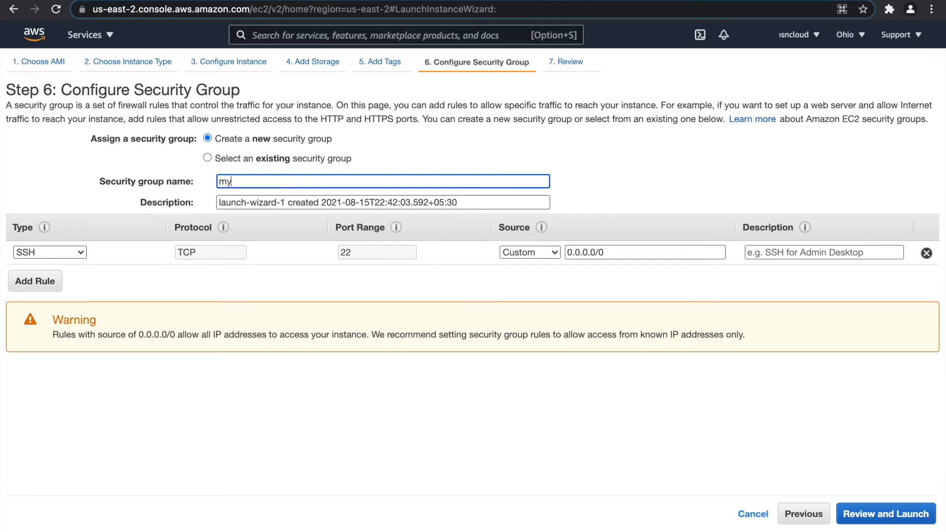
text(-php-ap)
text(p-seerv)
text(ver)
text(-sg)
key(super+a)
key(super+c)
key(Tab)
key(super+v)
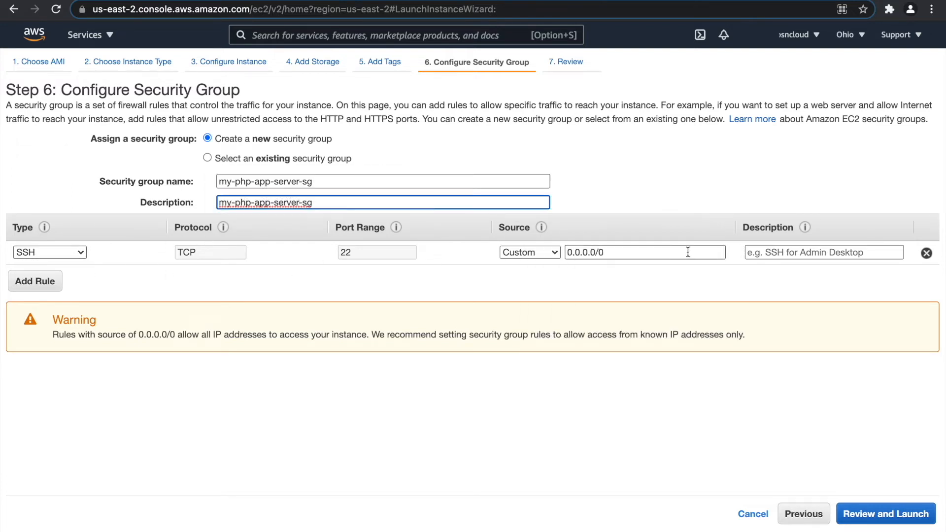
Restrict the SSH rule's source to the my-jump-server-sg security group.
click(769, 251)
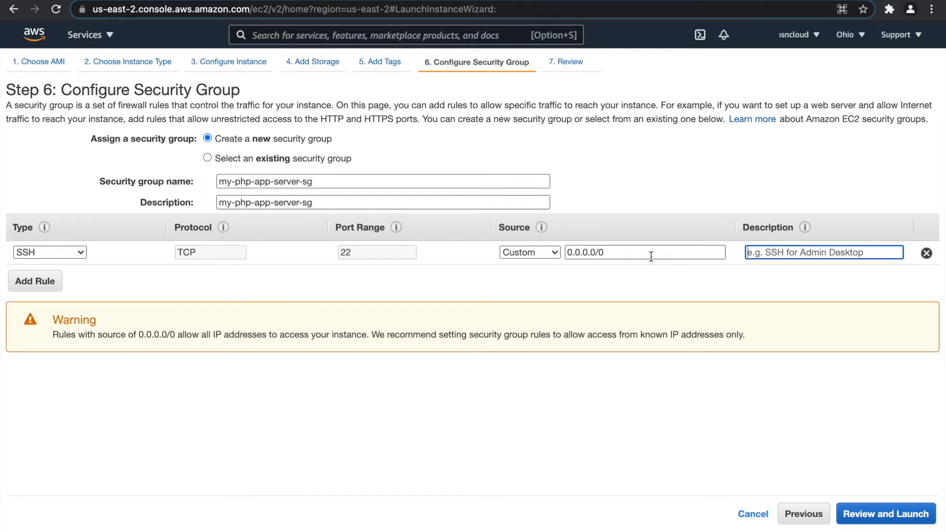
drag(666, 253, 542, 249)
text(my)
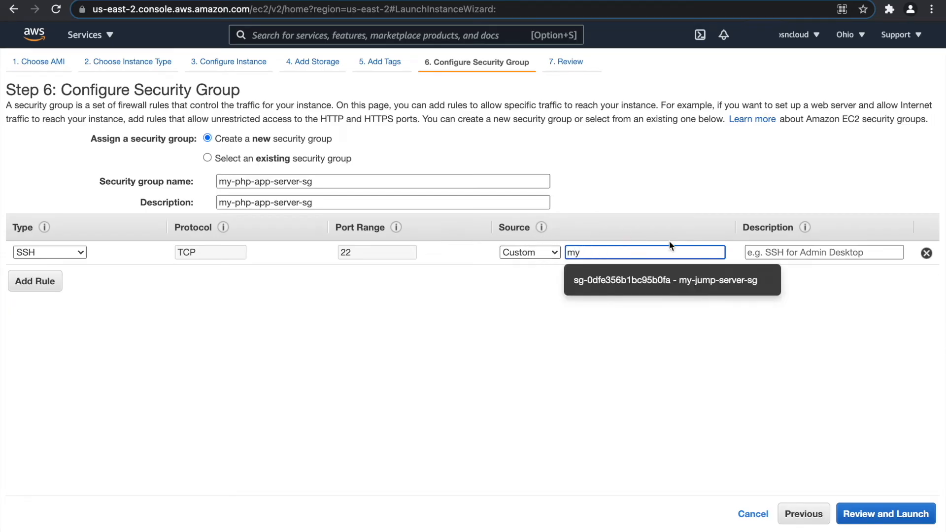
click(665, 280)
Launch the instance with key pair mykeypair and view it unfiltered in the instances list.
click(885, 515)
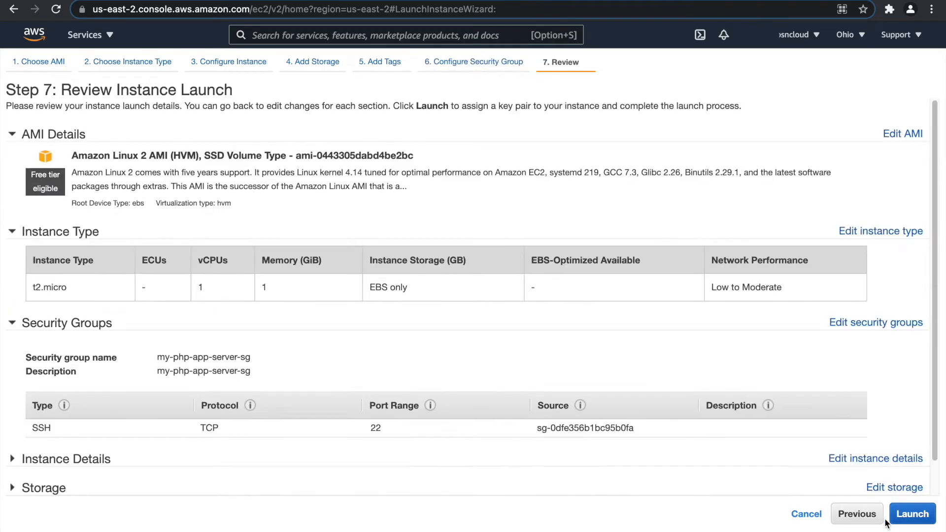
click(907, 515)
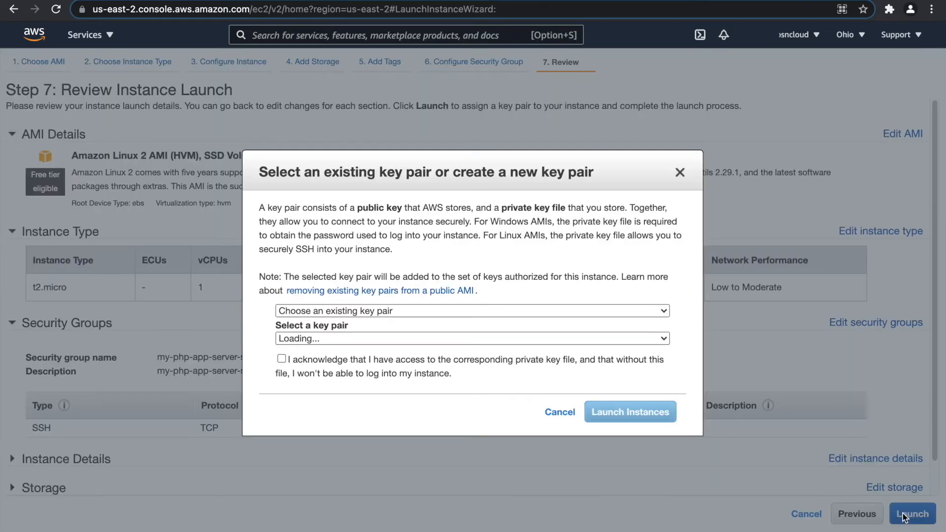
click(284, 359)
click(651, 417)
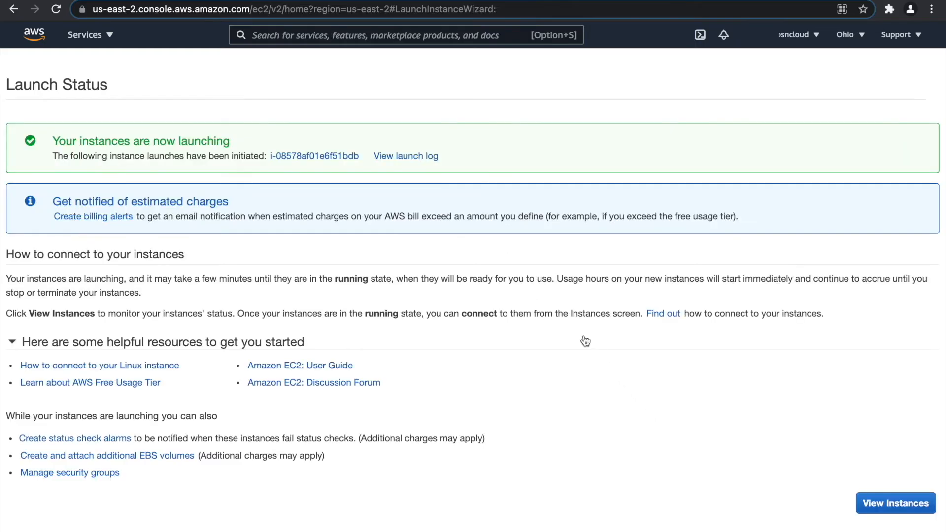
click(342, 157)
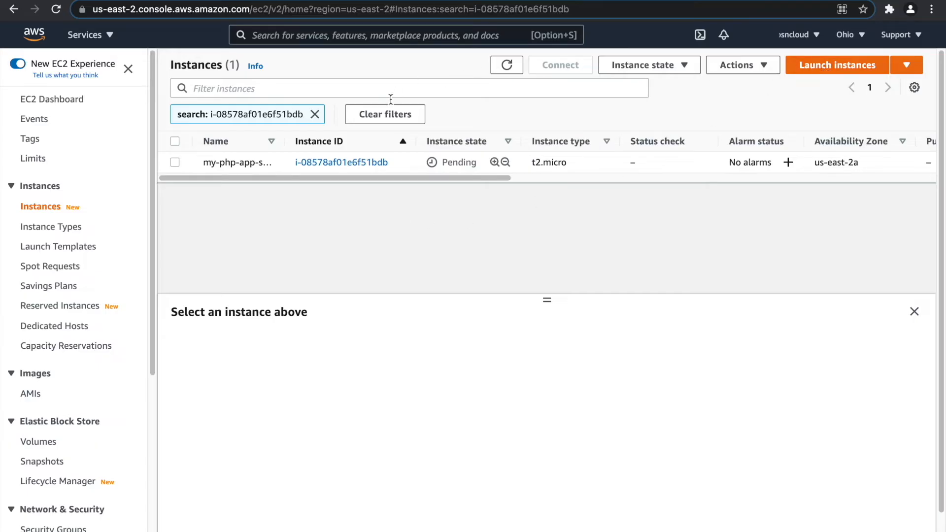
click(315, 114)
Start a new Amazon Linux 2 t2.micro instance in my-vpc on my-private-app-subnet-2.
click(844, 66)
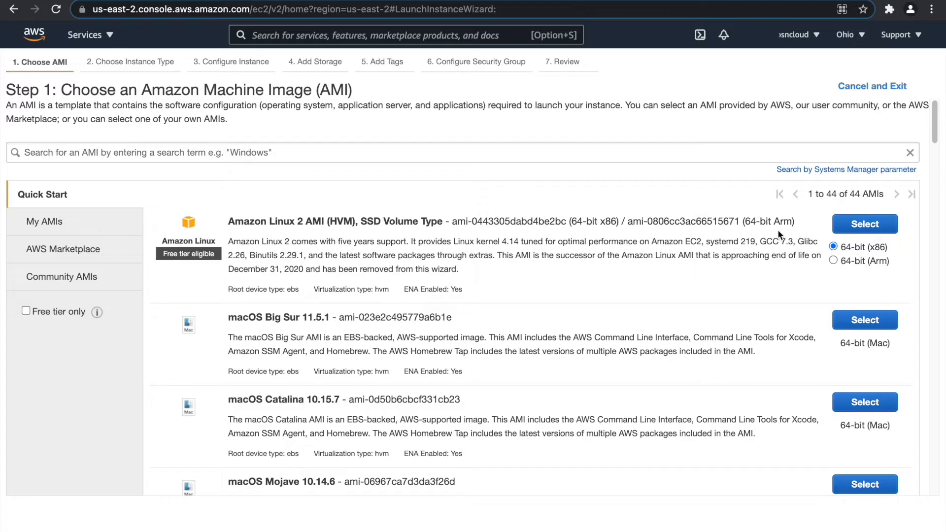
click(845, 224)
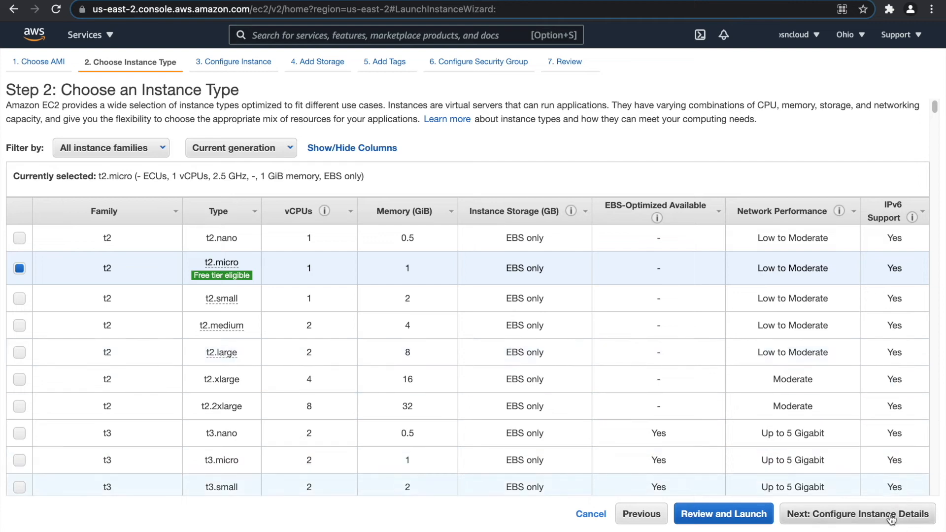
click(891, 515)
click(347, 207)
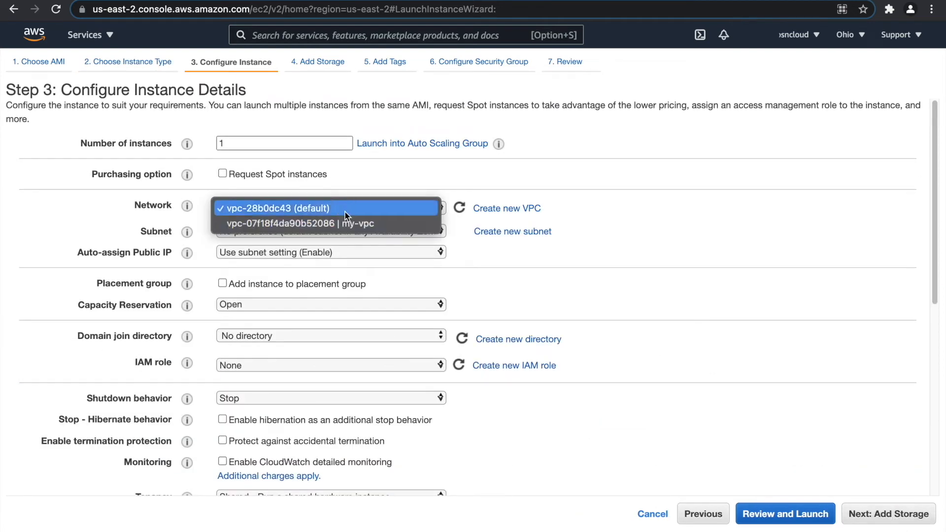
click(342, 226)
click(372, 232)
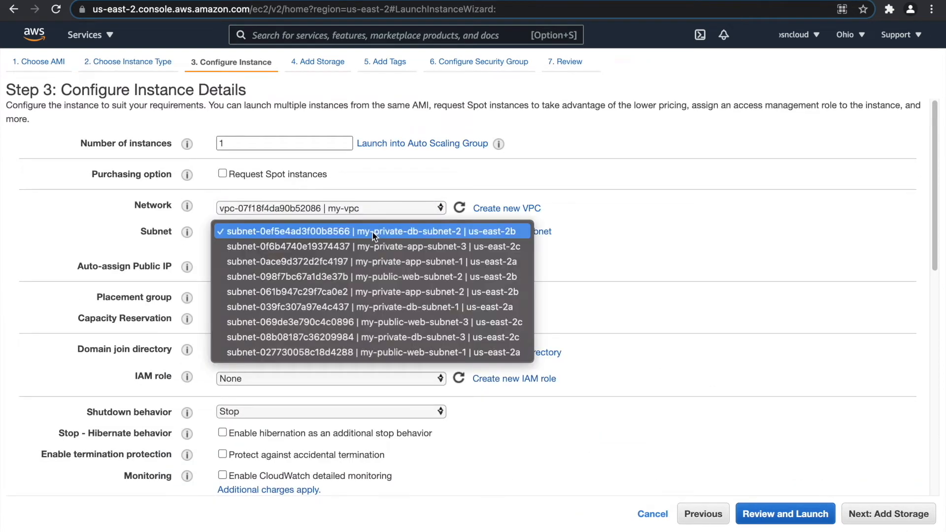
click(450, 295)
Keep default storage and add the tag Name = my-php-app-server-2.
click(844, 515)
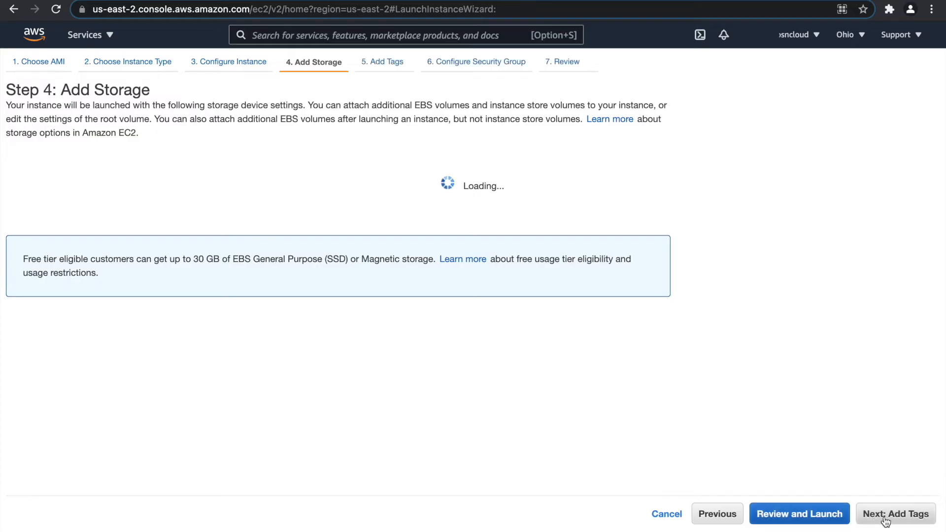
click(890, 517)
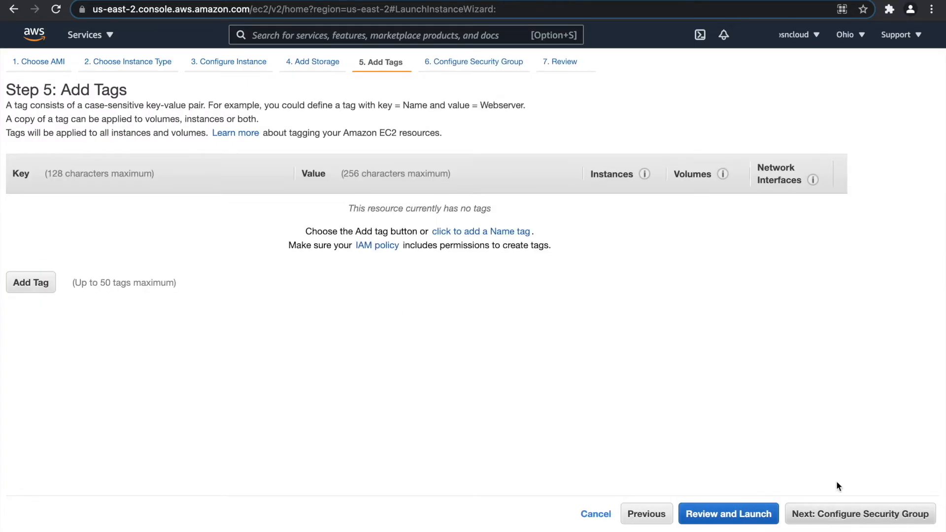
click(49, 279)
text(Name)
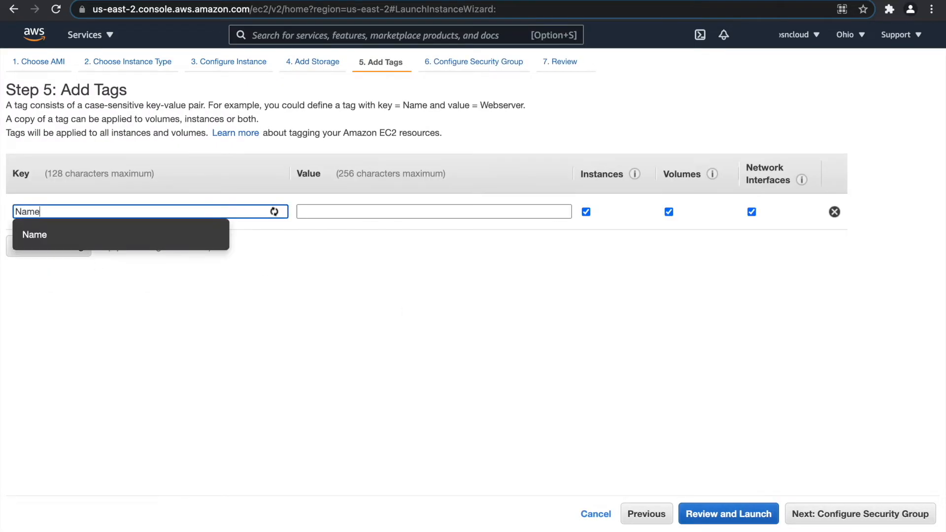
key(Tab)
text(my)
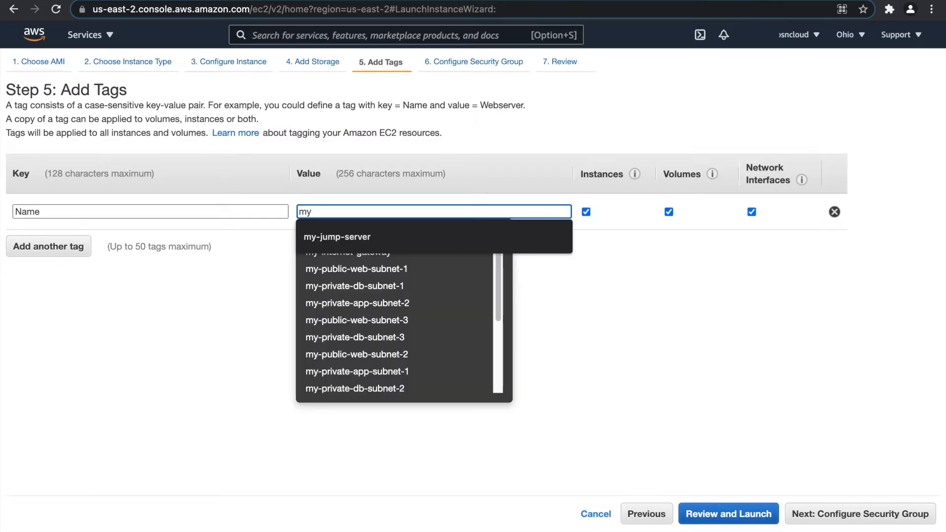
text(-php-)
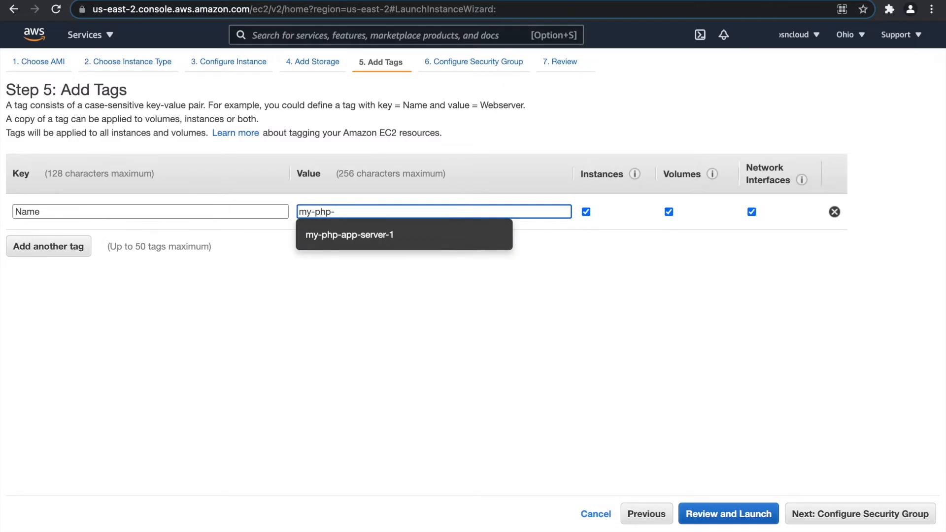
click(347, 235)
key(BackSpace)
text(2)
Attach the existing my-php-app-server-sg group and launch with mykeypair, then view instances.
click(800, 513)
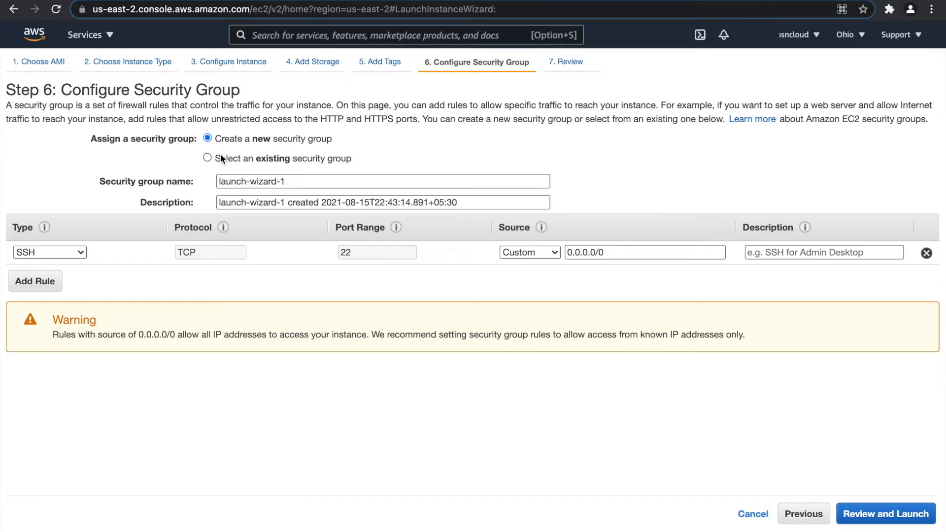
click(221, 158)
click(348, 249)
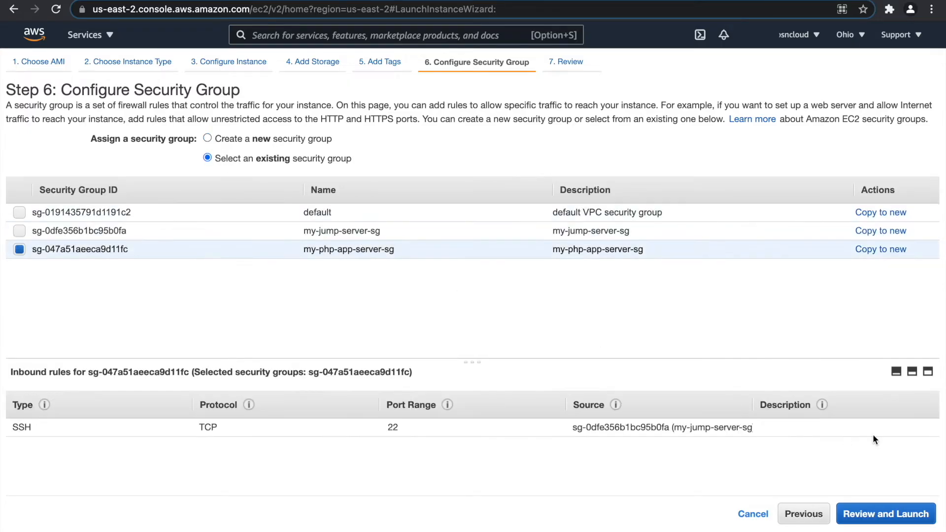
click(912, 513)
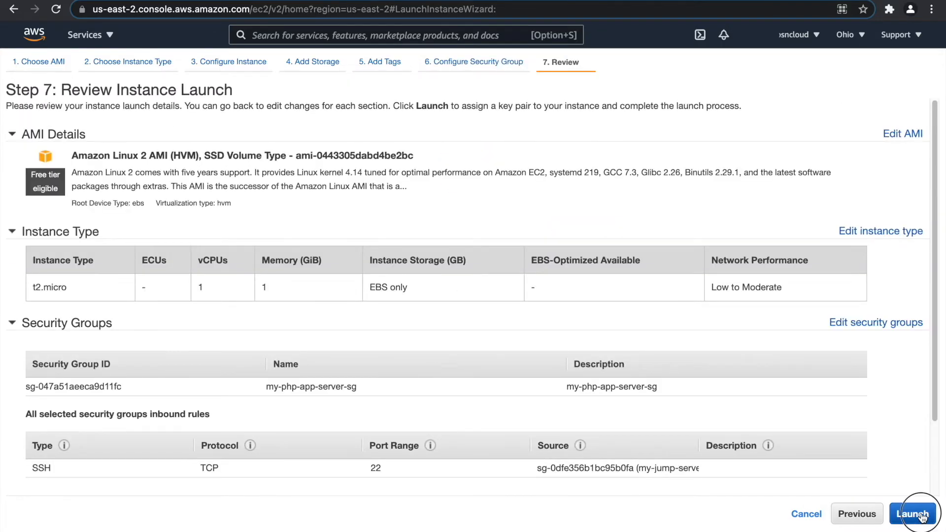
click(921, 515)
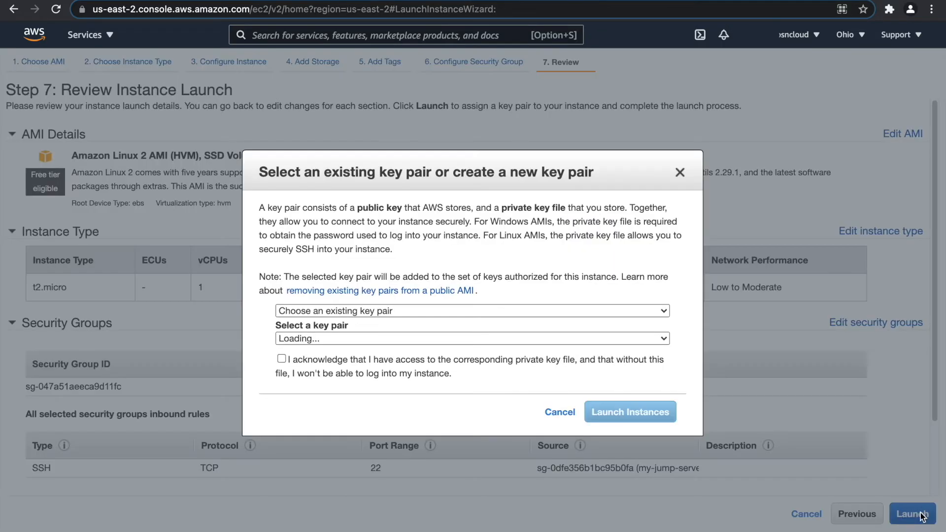
click(282, 367)
click(636, 412)
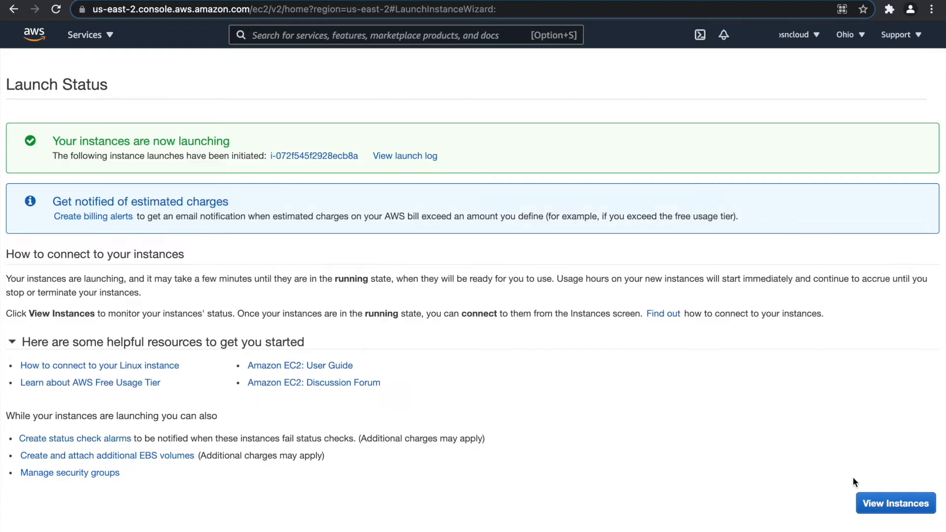
click(867, 507)
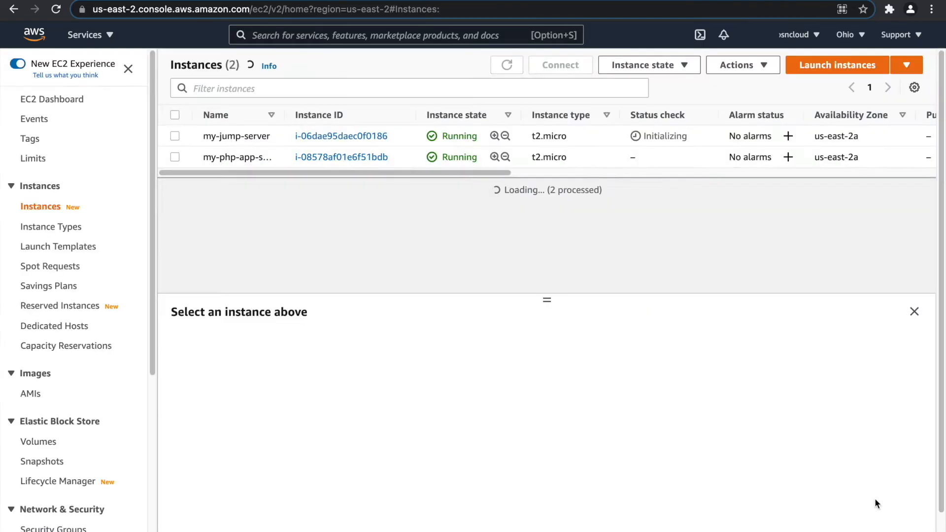
Refresh the list and copy my-jump-server's example SSH-client command from its Connect page.
click(507, 65)
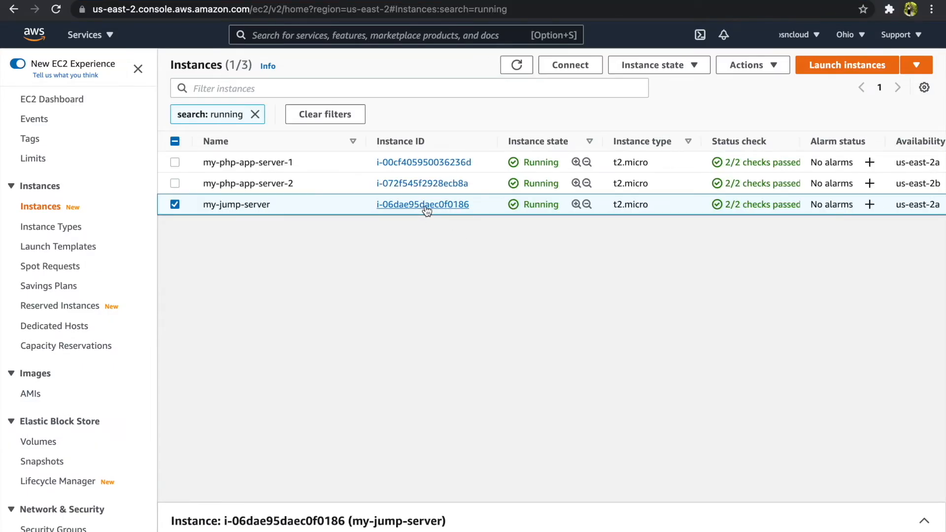
click(426, 205)
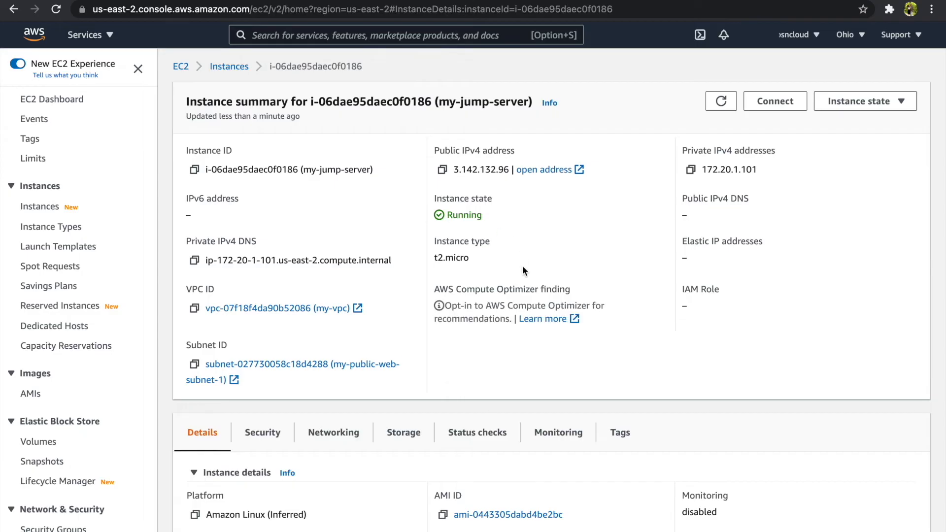
click(776, 101)
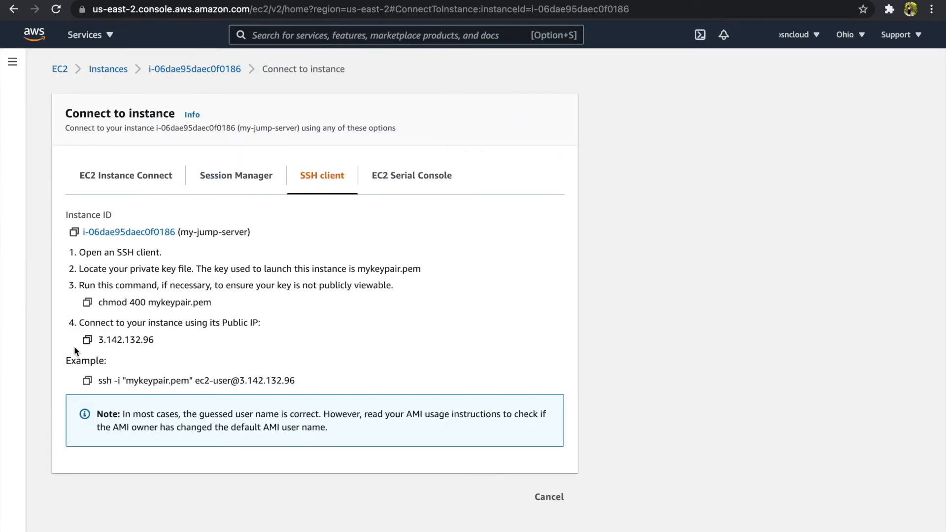
click(87, 380)
key(ctrl+Left)
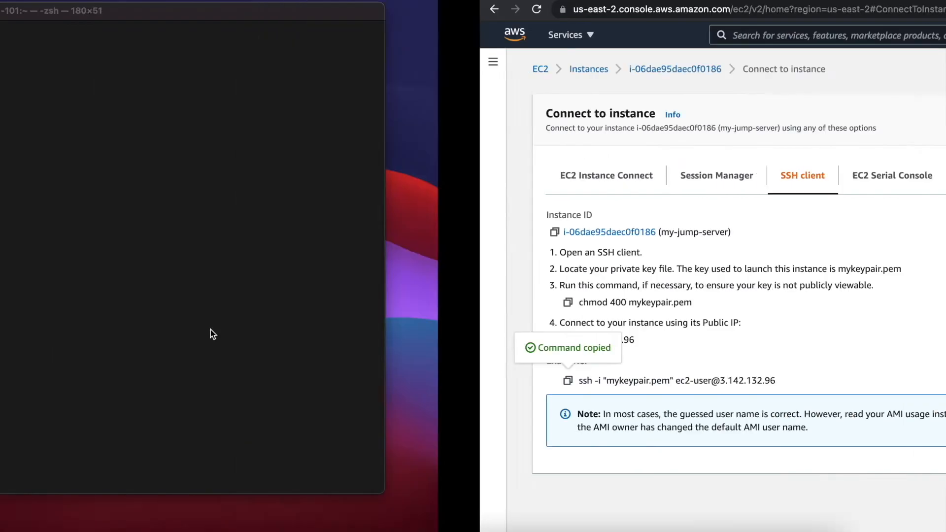
text(chmod )
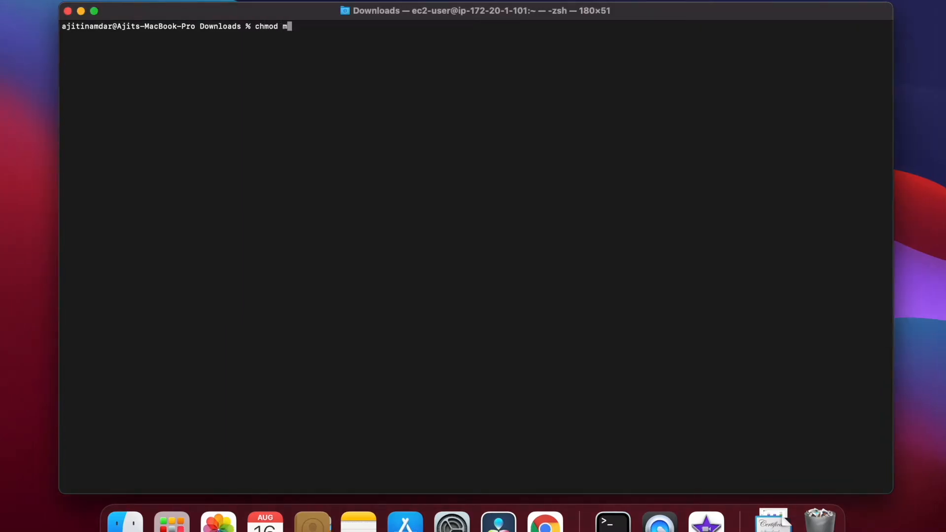
text(400 mykeypair.pem)
key(Return)
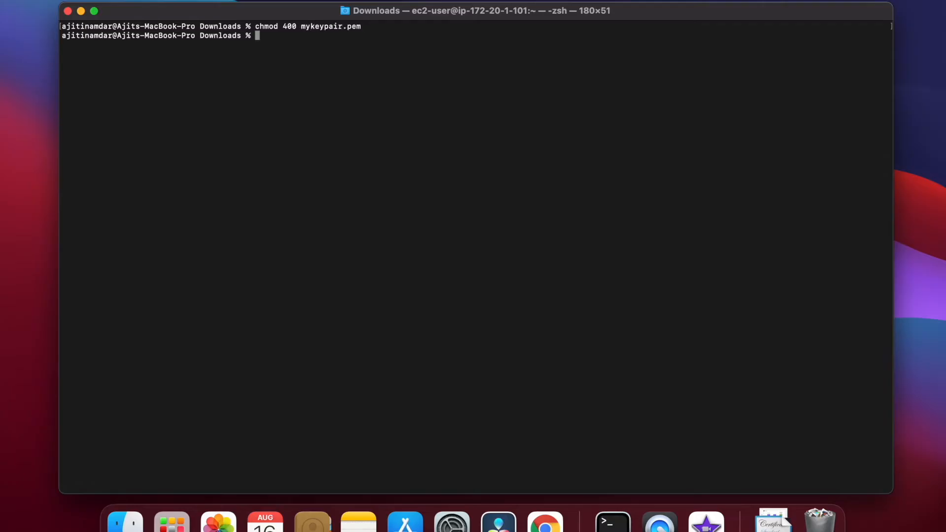
key(super+v)
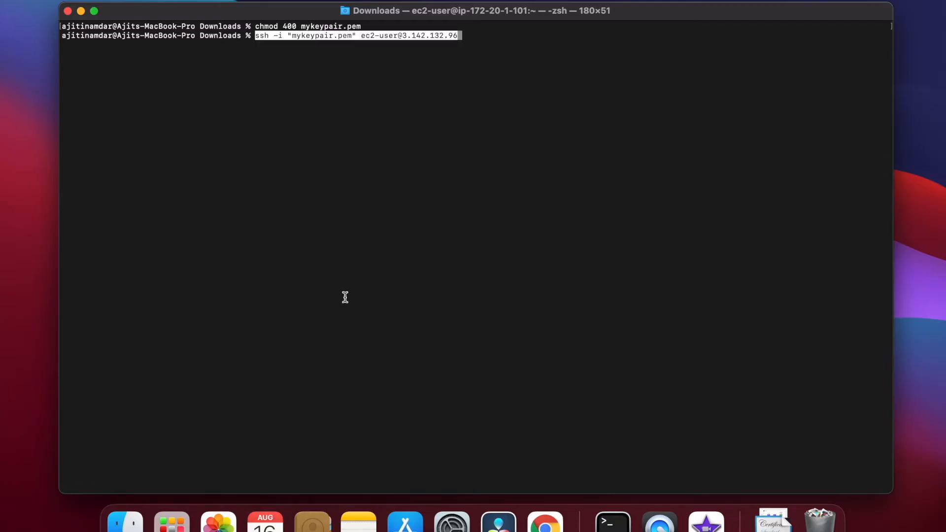
key(Return)
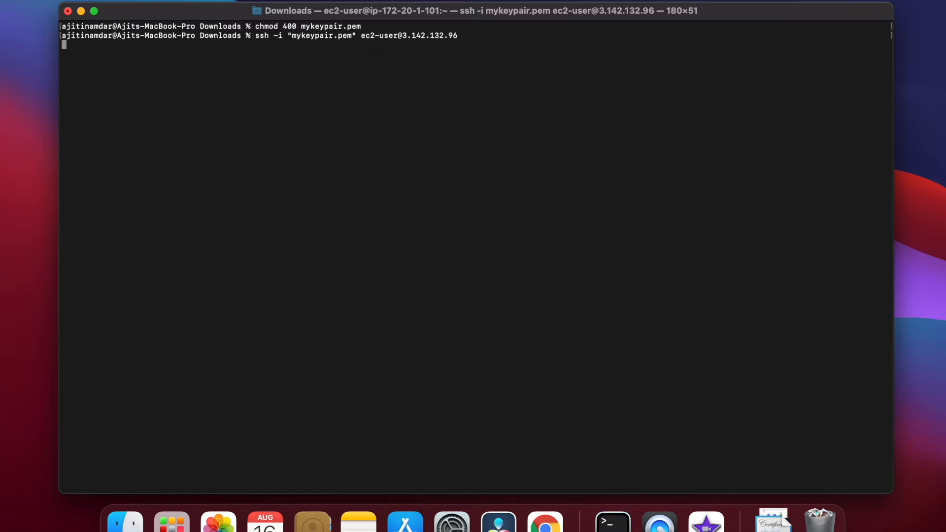
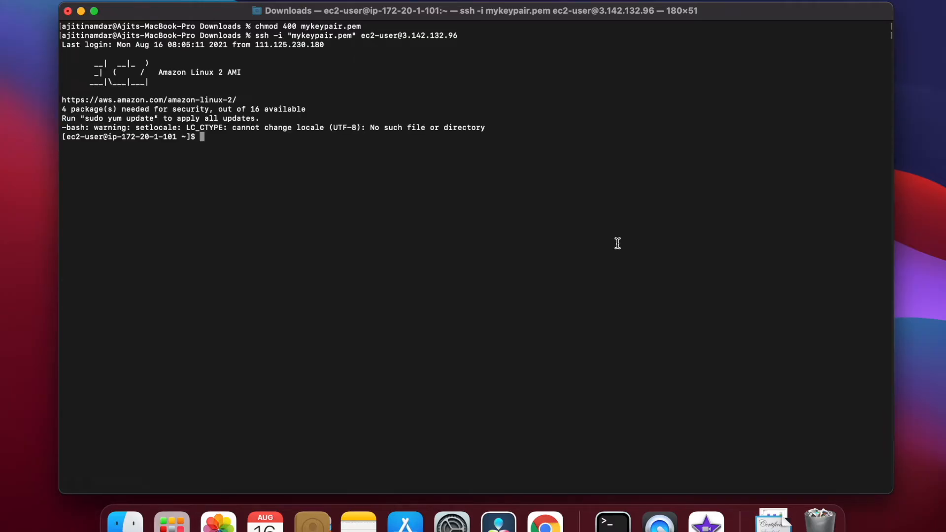
On the jump server, run chmod 400 mykeypair.pem between two clears of the terminal.
text(clear)
key(Return)
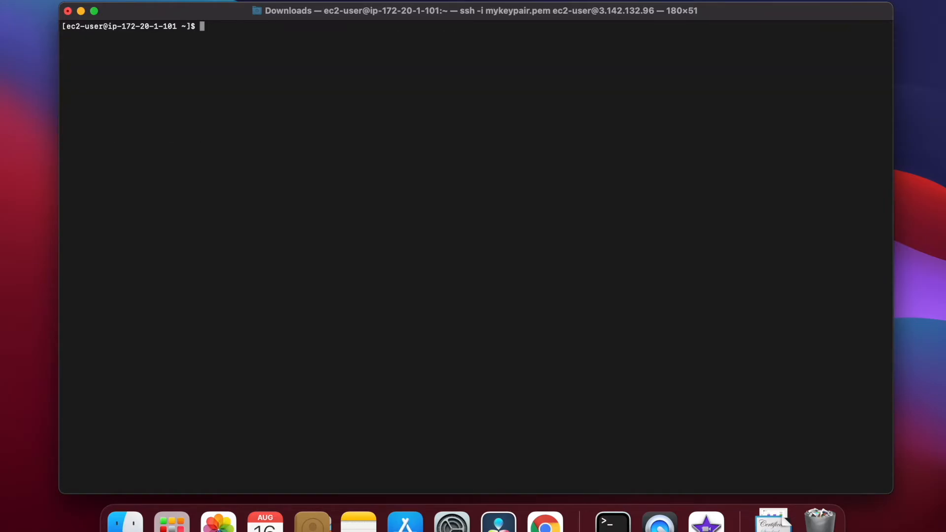
text(chmod 400 m)
key(Tab)
key(Return)
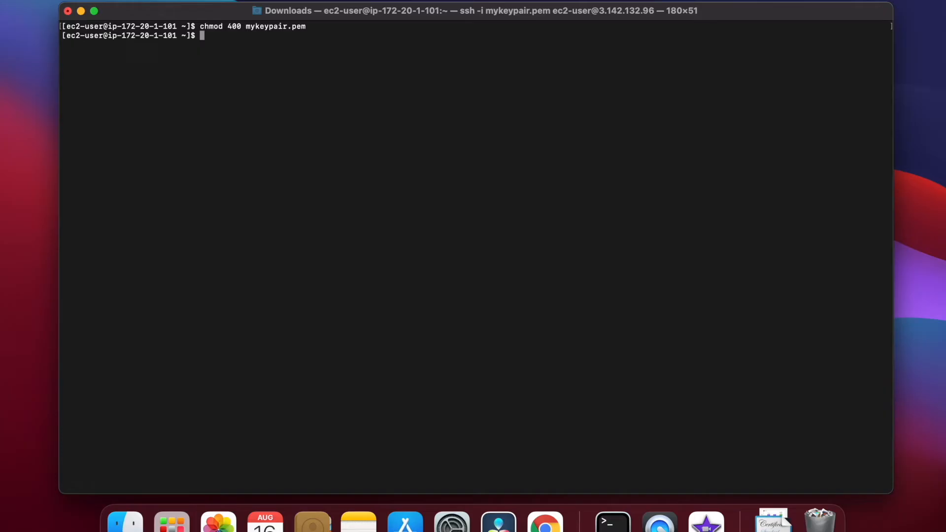
text(clear)
key(Return)
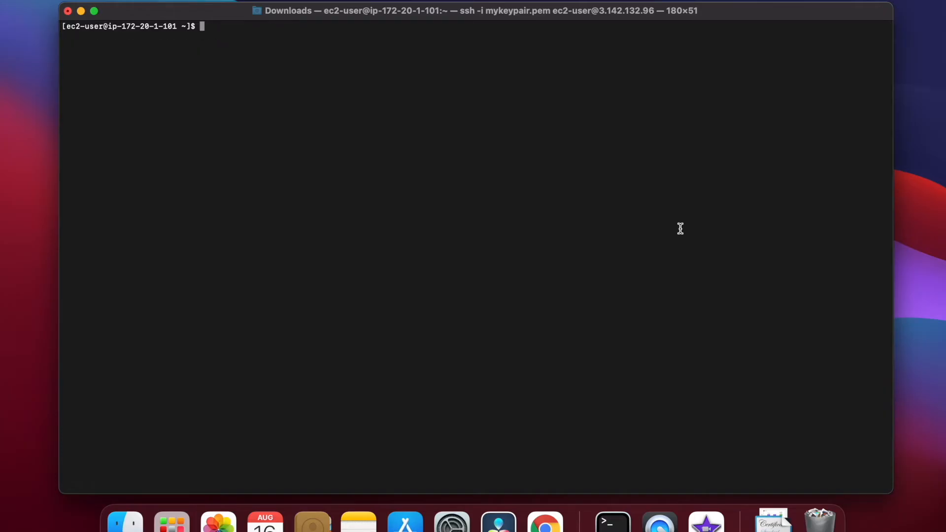
key(super+Tab)
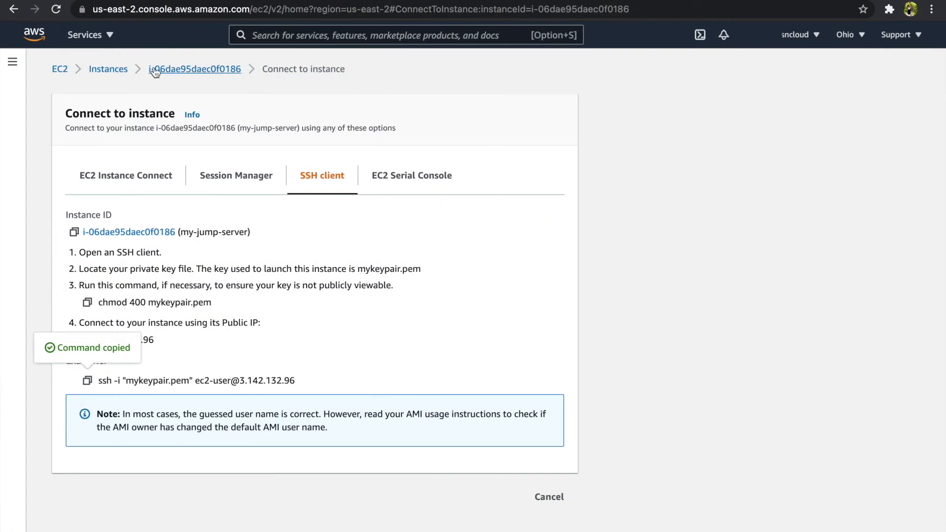
Copy the private-IP ssh command from my-php-app-server-1's SSH client connect page.
click(120, 73)
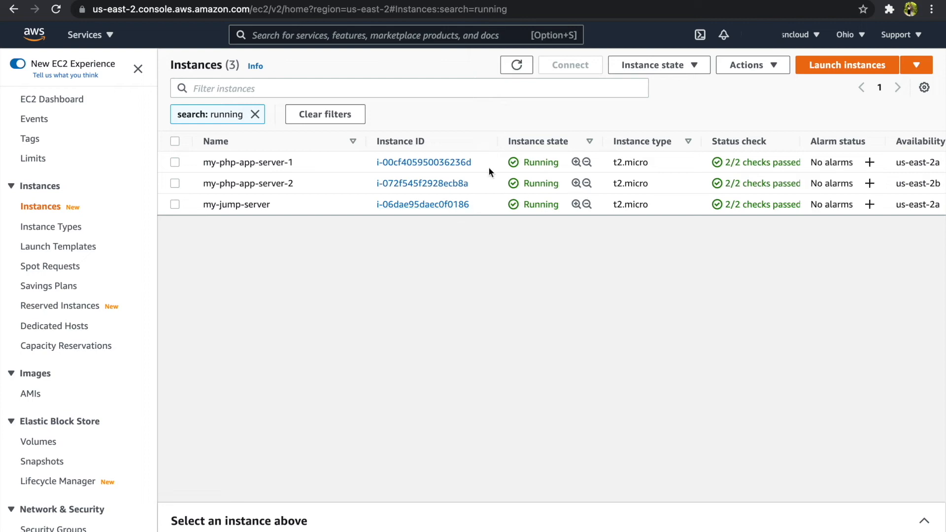
click(276, 163)
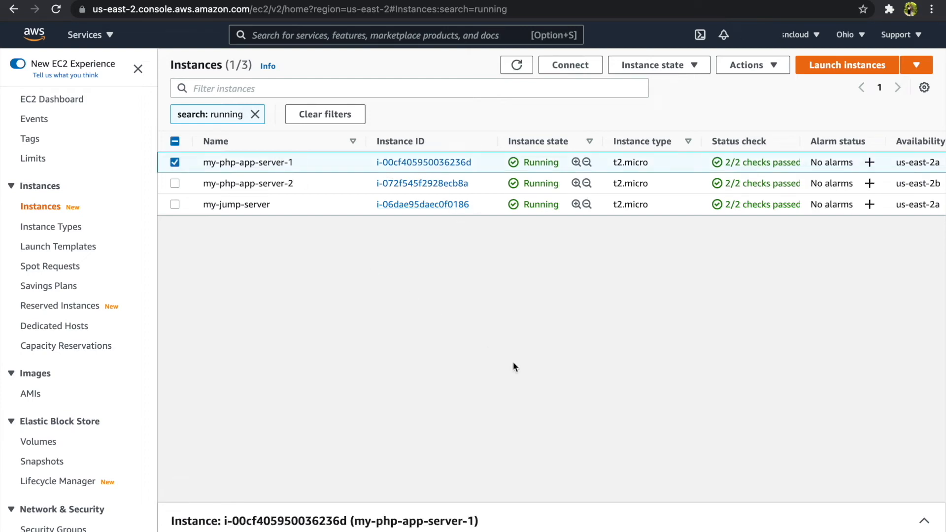
click(444, 164)
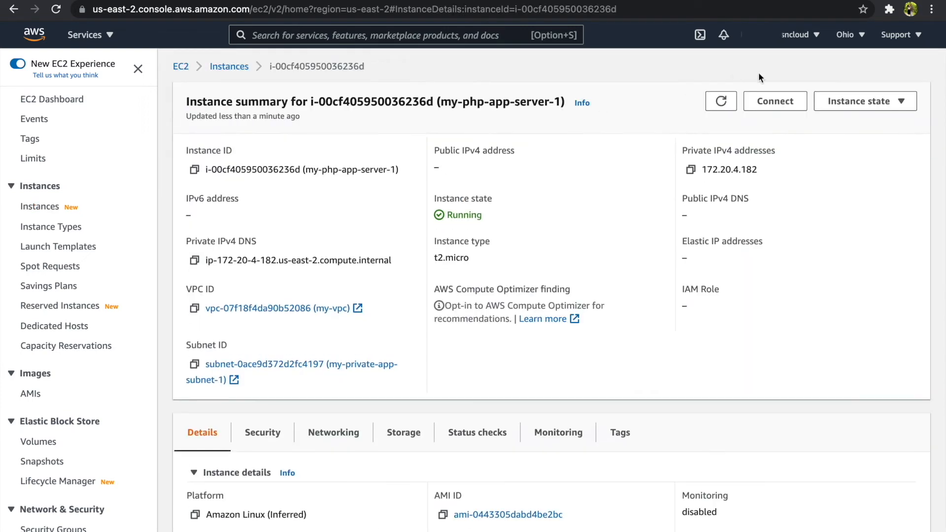
click(776, 101)
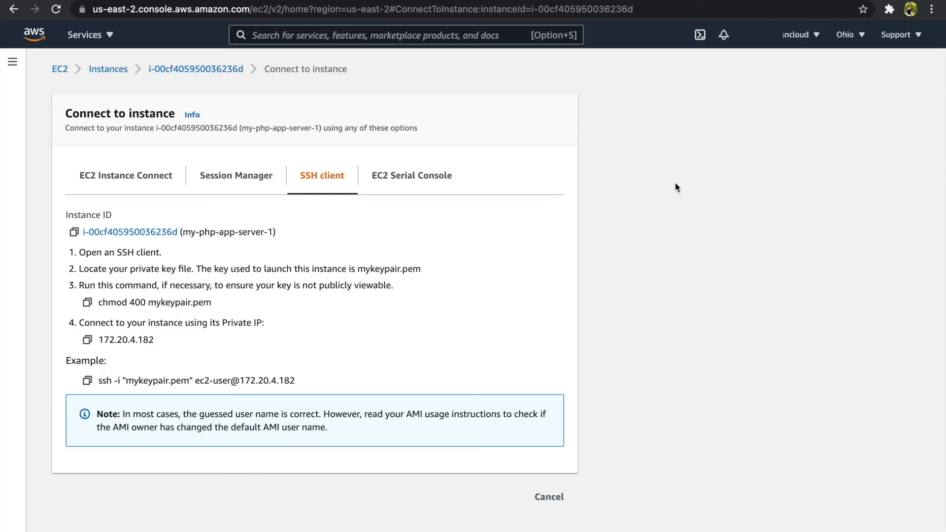
click(90, 381)
From the jump server, SSH into 172.20.4.182, accept the host key with yes, and clear.
key(ctrl+Right)
key(ctrl+Left)
key(ctrl+Left)
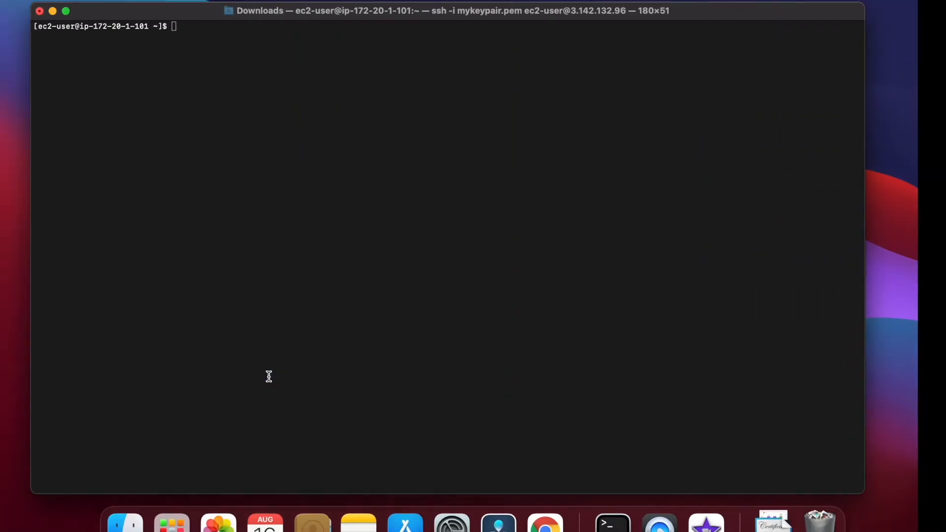
key(super+v)
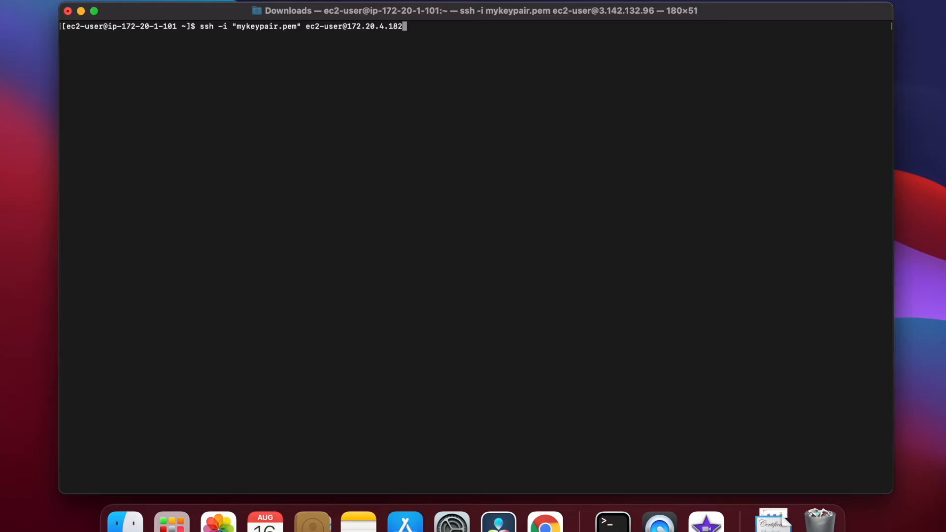
key(Return)
text(yes)
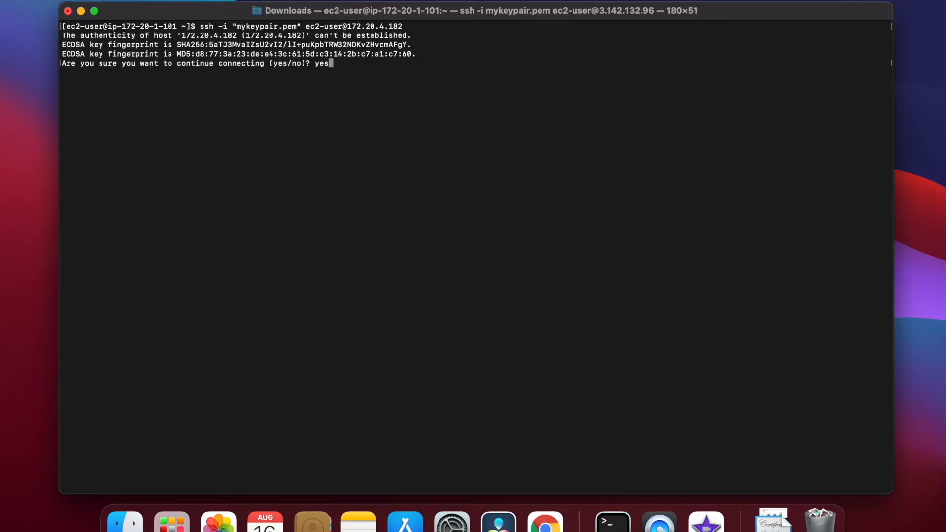
key(Return)
text(clear)
key(Return)
key(ctrl+Right)
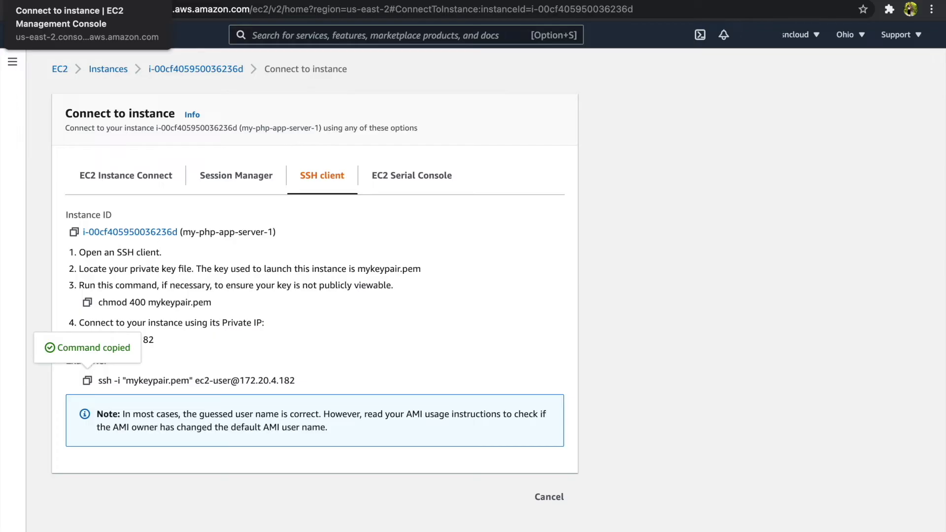
Run sudo yum update -y on the app server, copied from the LAMP tutorial.
click(197, 11)
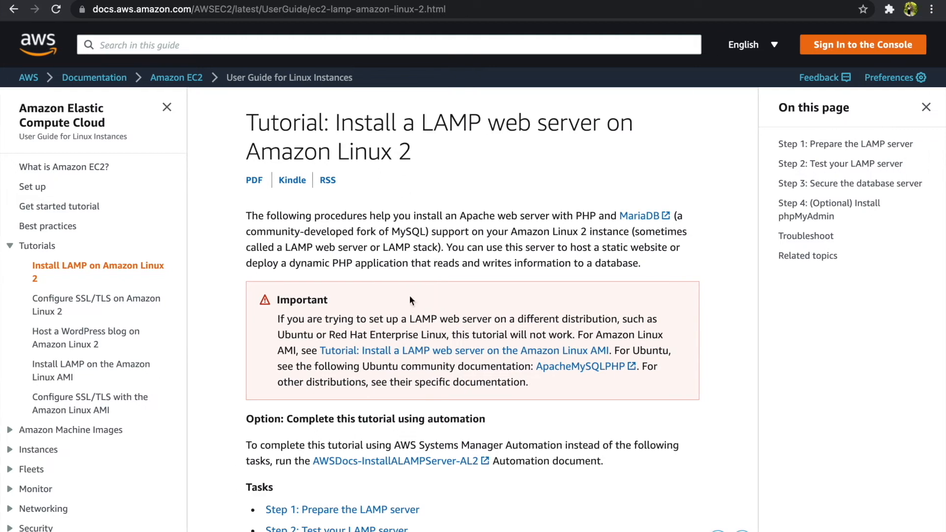
scroll(409, 300, down, 14)
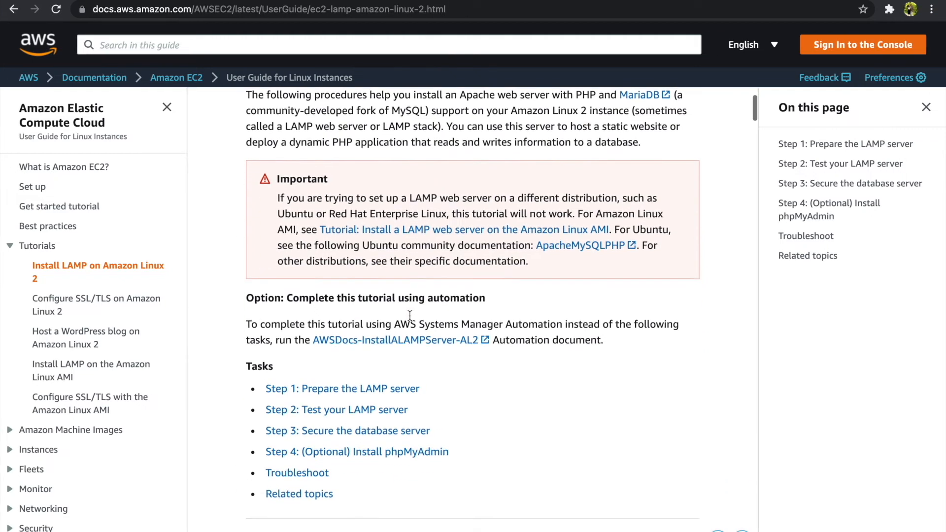
scroll(410, 316, down, 1)
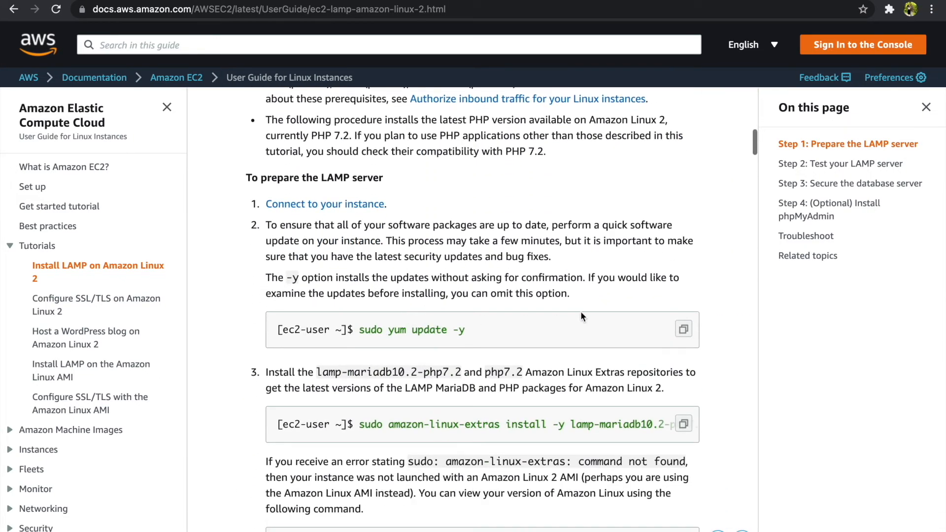
click(683, 329)
key(ctrl+Left)
key(super+v)
key(Return)
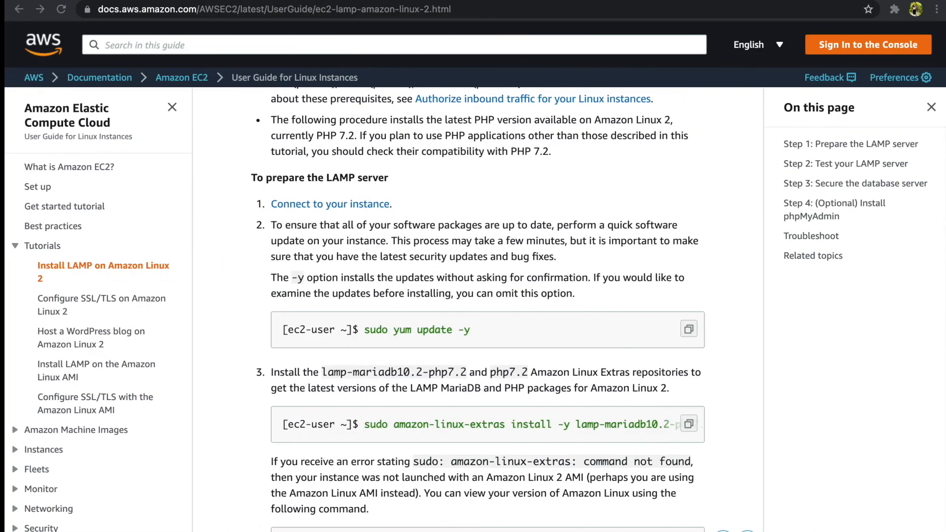
Run sudo amazon-linux-extras install -y lamp-mariadb10.2-php7.2 php7.2 on the app server.
scroll(639, 271, down, 5)
click(684, 303)
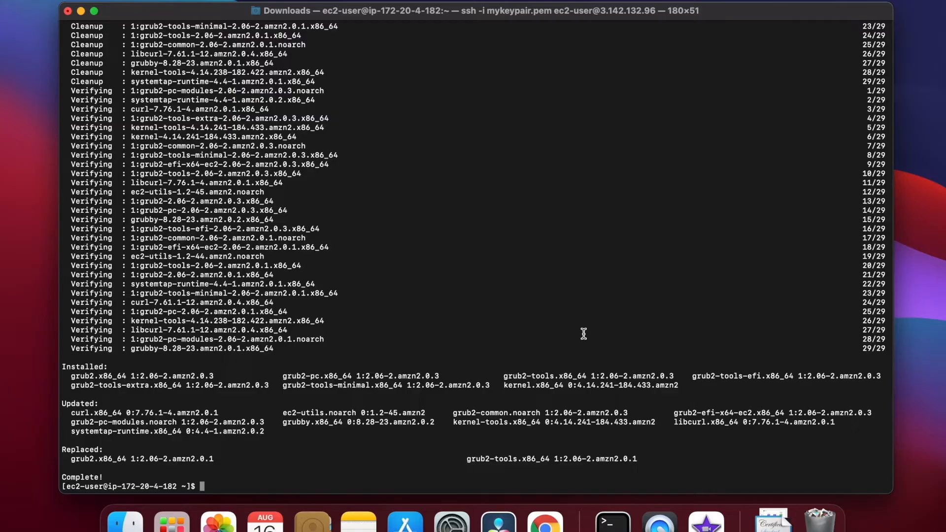
key(super+v)
key(Return)
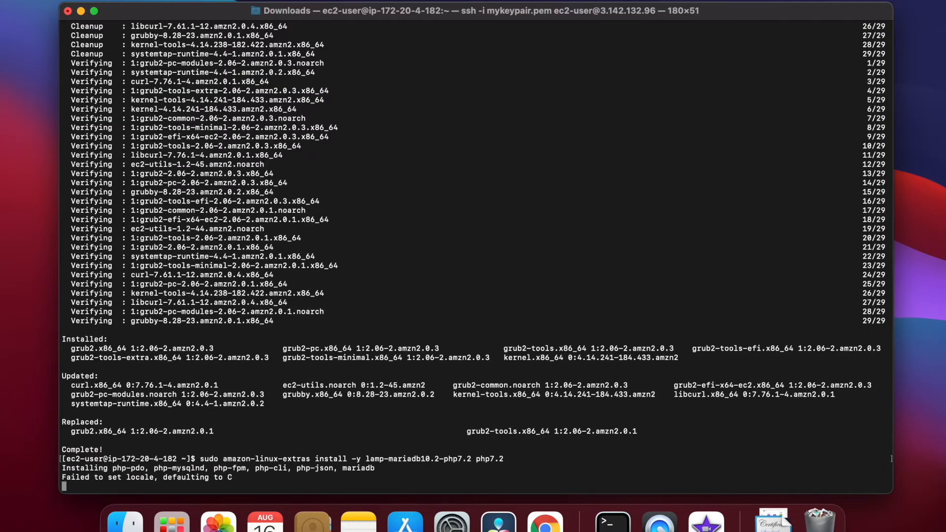
key(ctrl+Right)
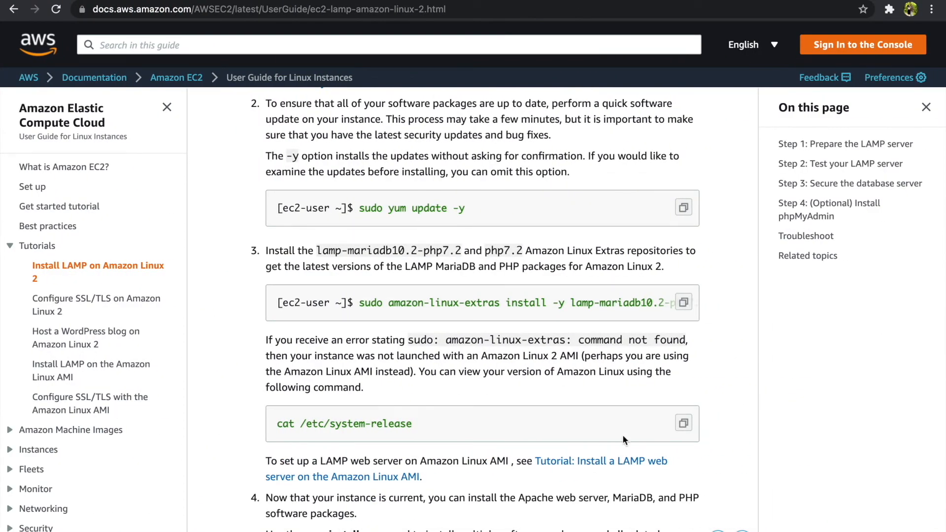
Install Apache alone with sudo yum install -y httpd, trimming mariadb-server from the tutorial command.
scroll(623, 435, down, 5)
click(683, 374)
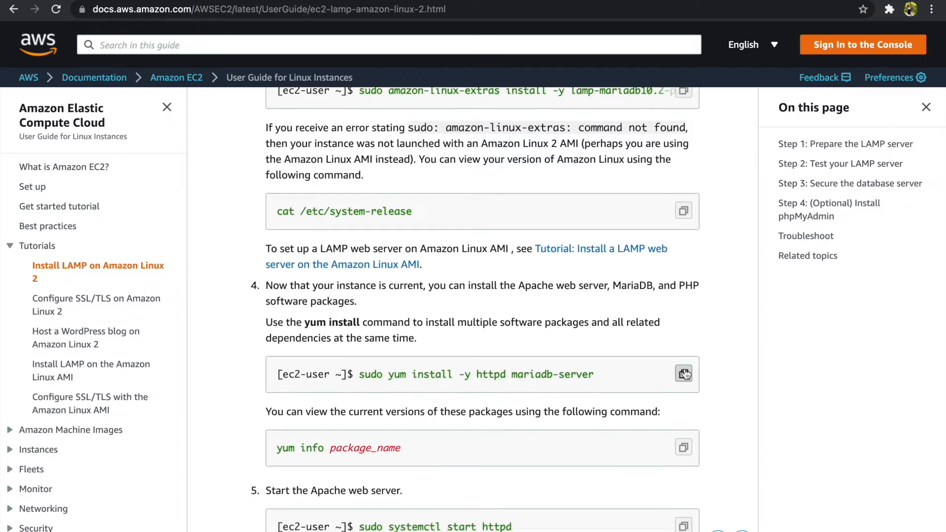
key(ctrl+Left)
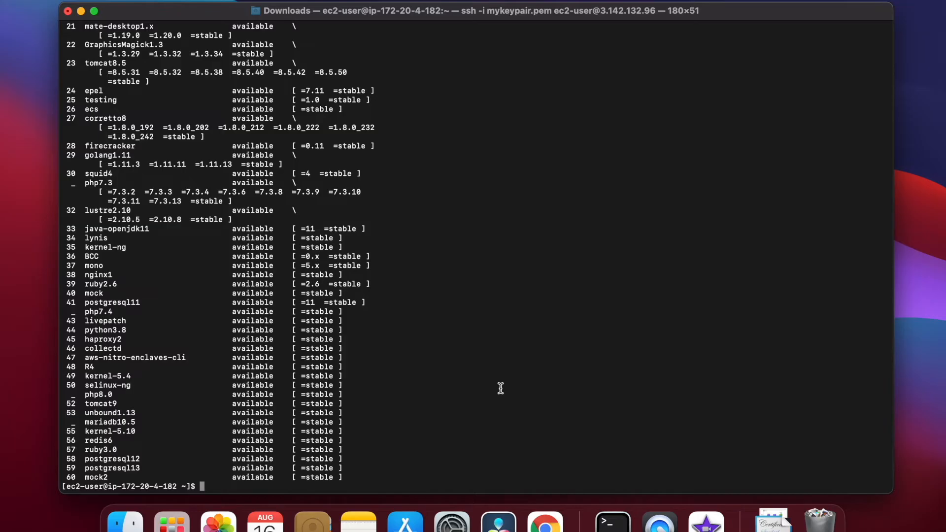
key(super+v)
key(BackSpace)
key(BackSpace)
key(BackSpace)
key(BackSpace)
key(BackSpace)
key(BackSpace)
key(BackSpace)
key(BackSpace)
key(BackSpace)
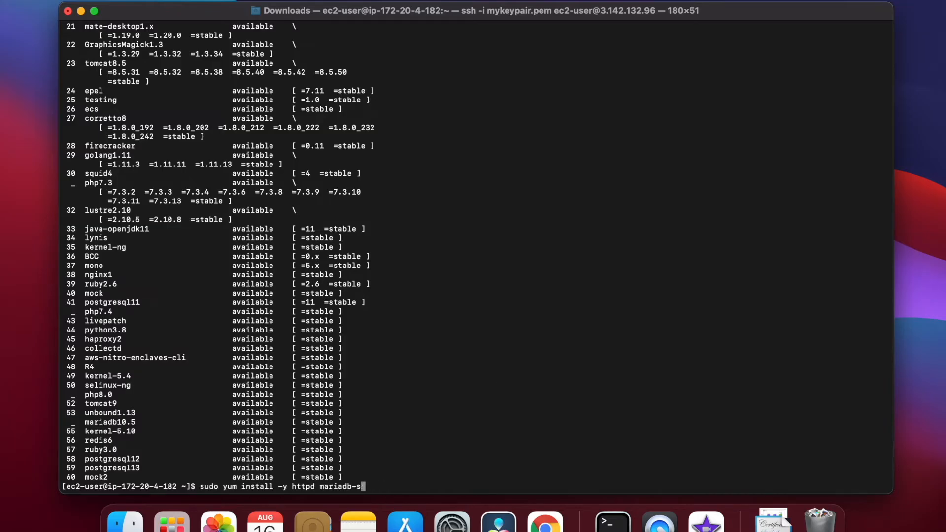
key(BackSpace)
key(BackSpace)
key(BackSpace)
key(BackSpace)
key(Return)
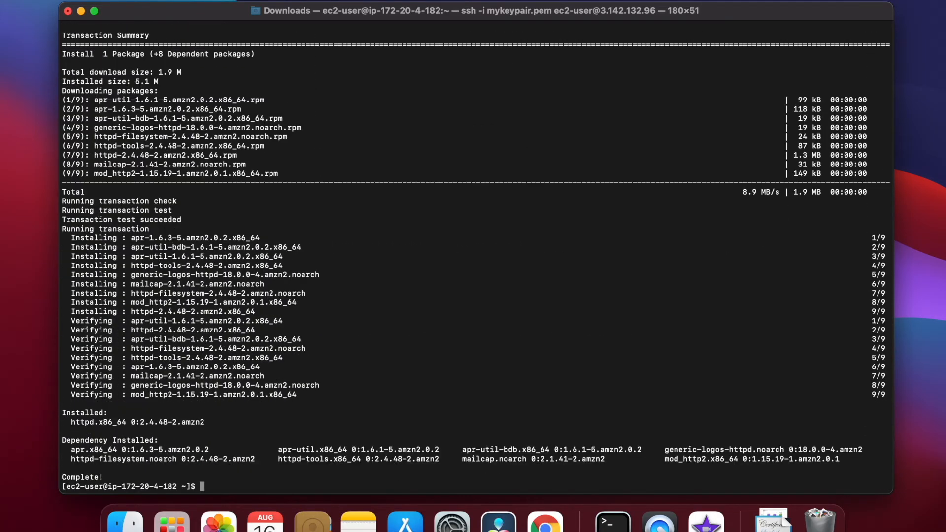
key(Up)
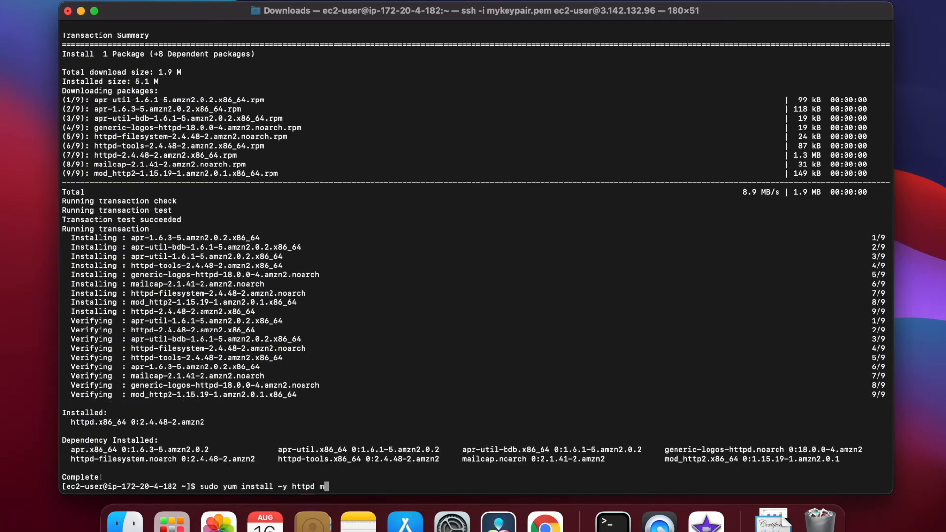
key(BackSpace)
key(Return)
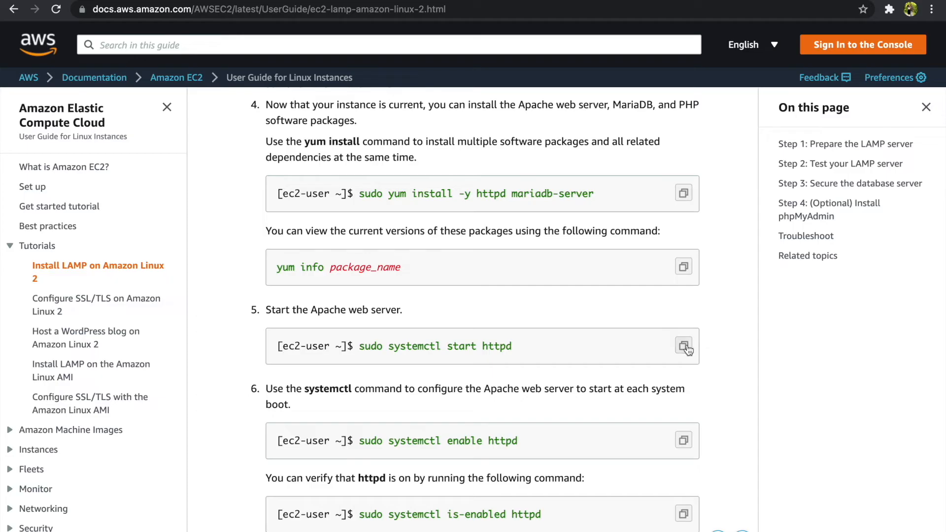
Start httpd and enable it at boot with sudo systemctl start and enable httpd.
click(682, 344)
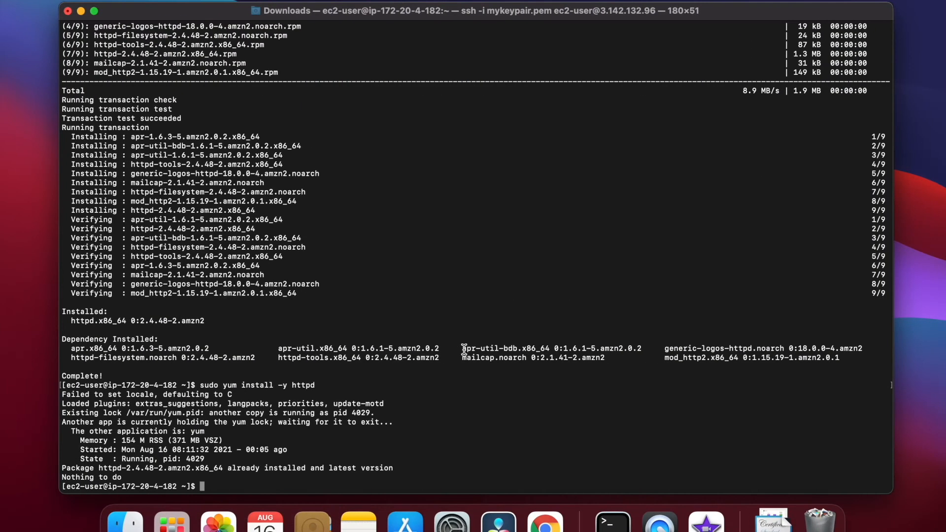
key(super+v)
key(Return)
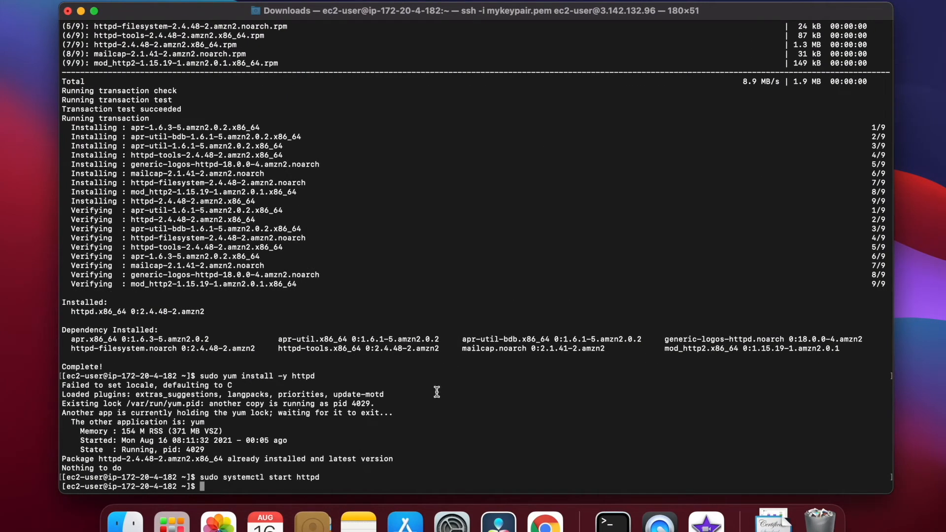
key(ctrl+Right)
scroll(561, 412, down, 2)
click(684, 393)
key(ctrl+Left)
key(super+v)
key(Return)
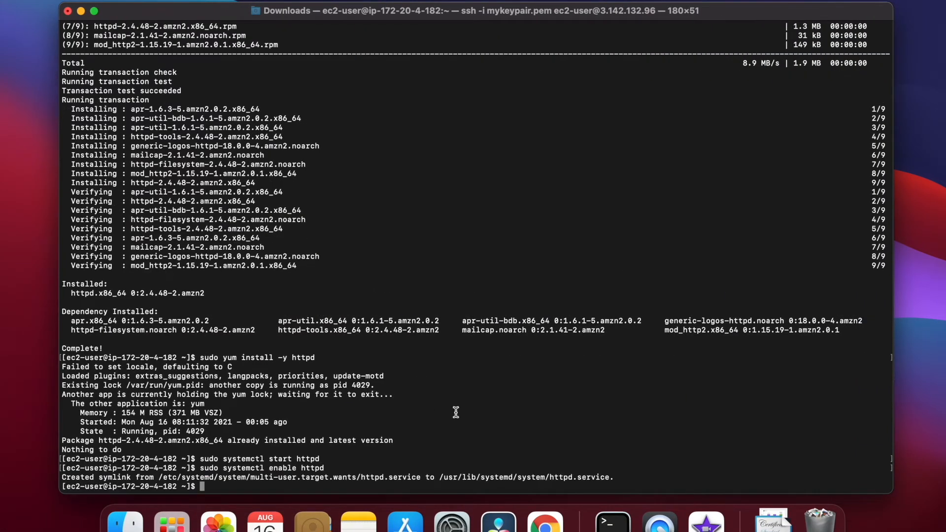
Confirm with sudo systemctl is-enabled httpd that Apache reports enabled.
key(ctrl+Right)
click(683, 467)
key(ctrl+Left)
key(super+v)
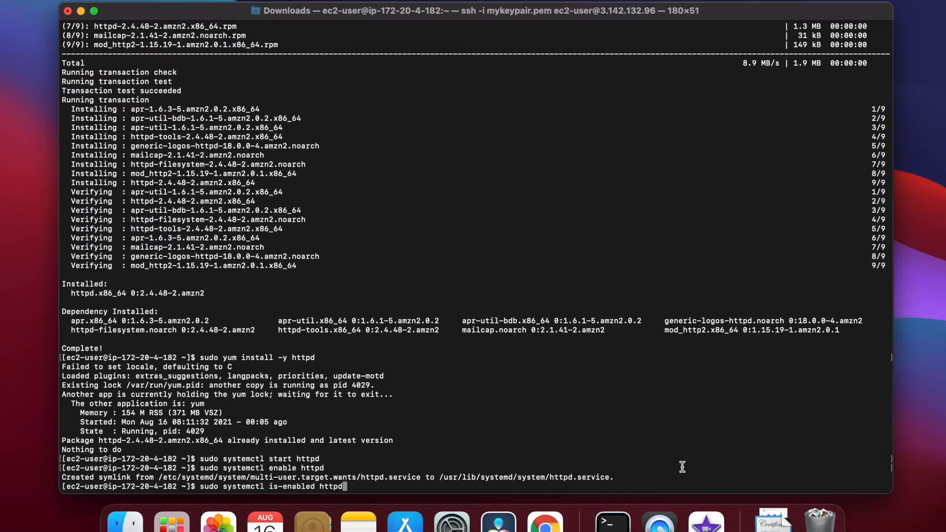
key(Return)
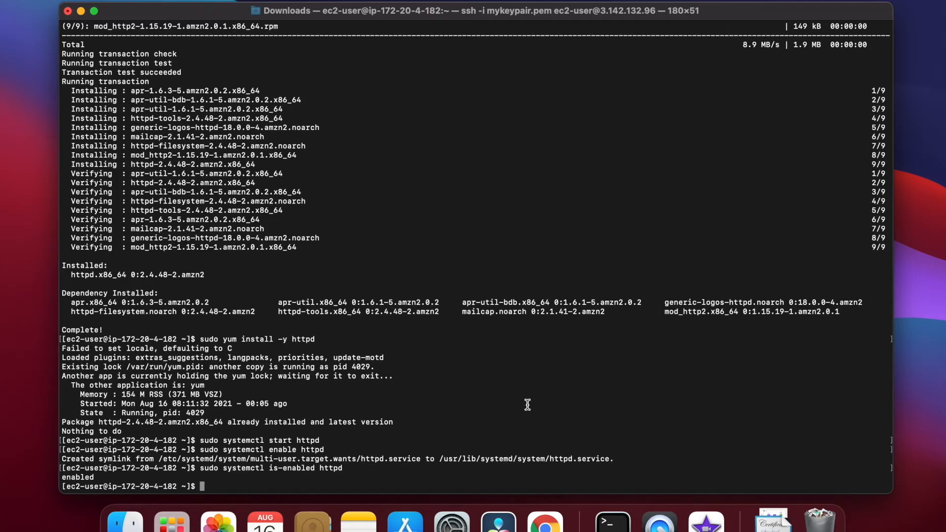
key(ctrl+Right)
scroll(599, 400, down, 3)
scroll(600, 405, down, 15)
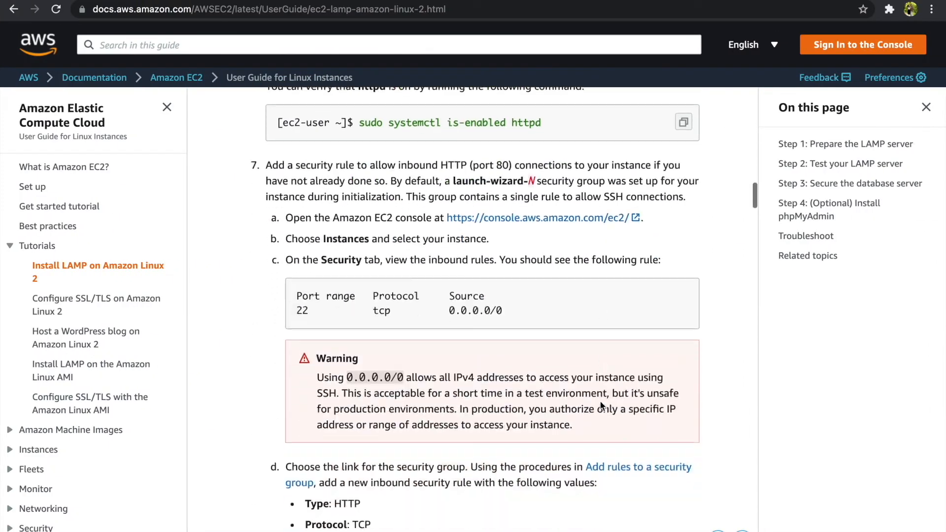
scroll(600, 405, down, 5)
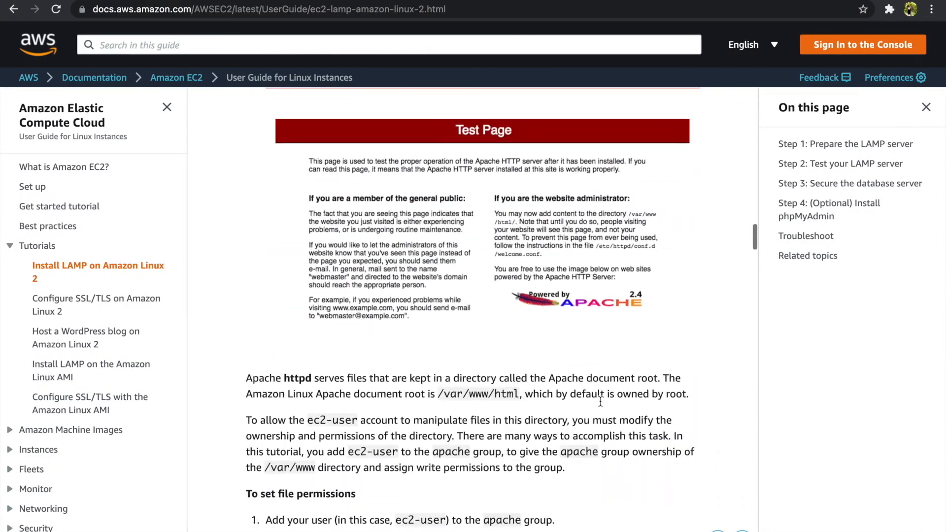
key(ctrl+Left)
text(curl )
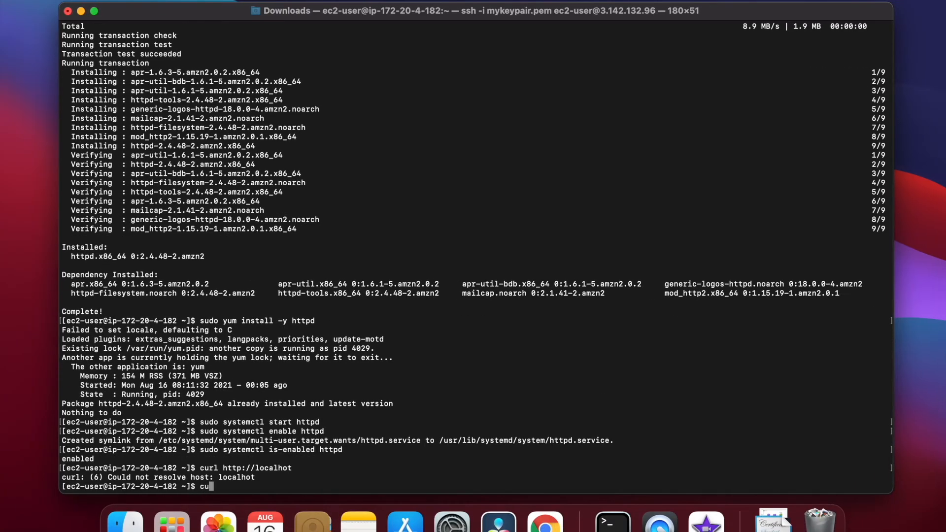
text(http://localhost)
key(Return)
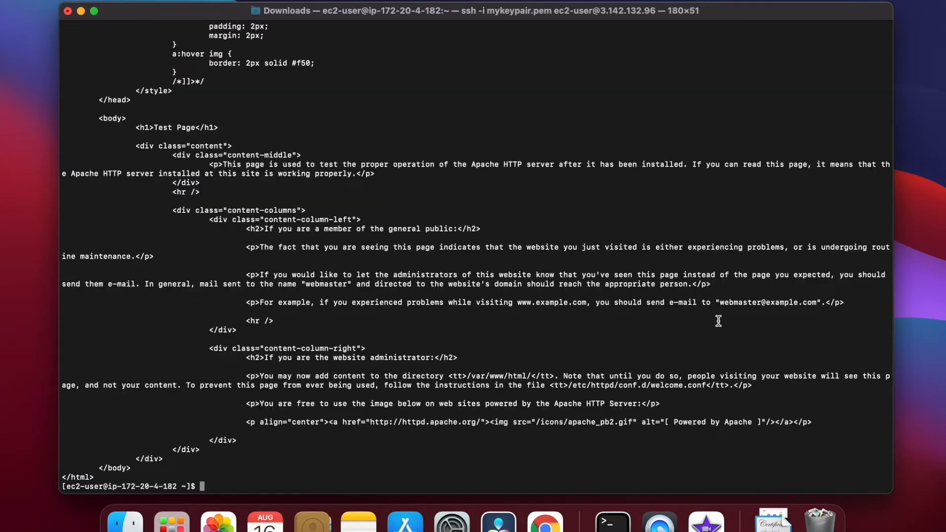
text(clear)
key(Return)
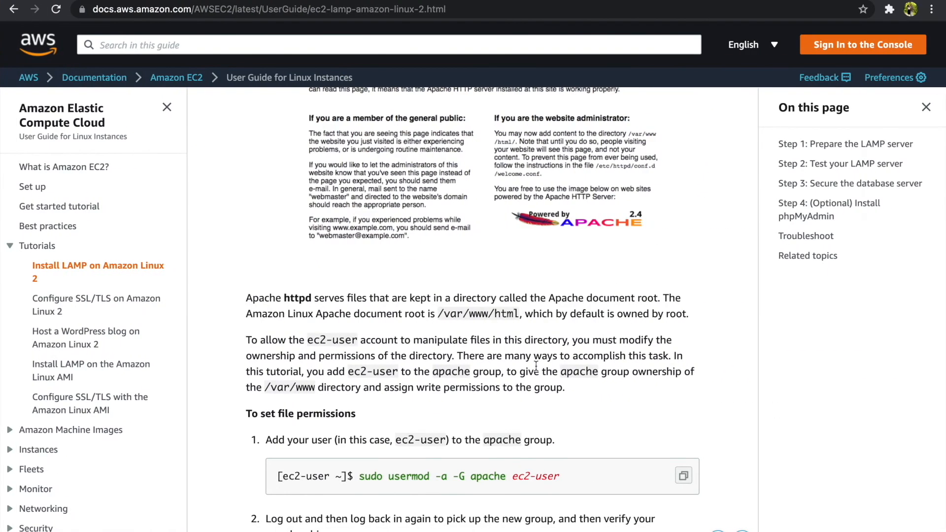
scroll(646, 384, down, 2)
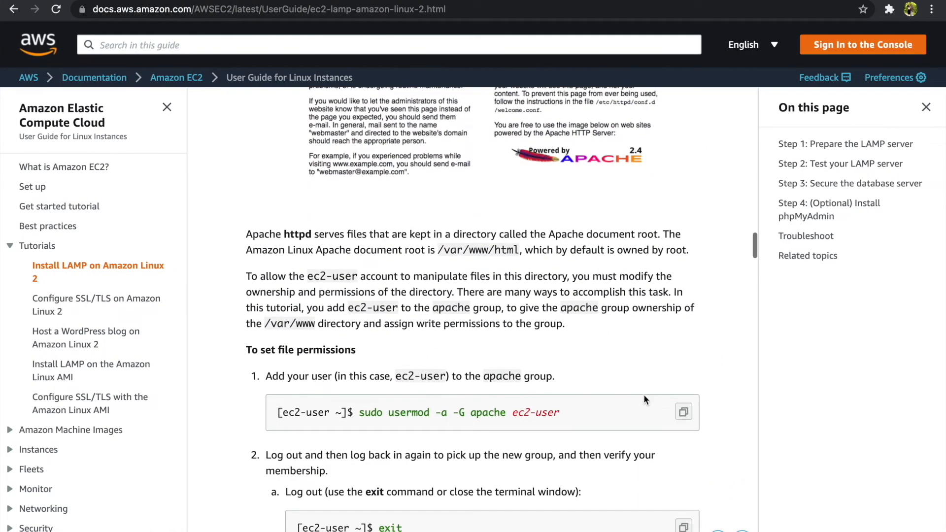
Add ec2-user to the apache group with sudo usermod -a -G apache ec2-user, then log out and reconnect.
click(684, 412)
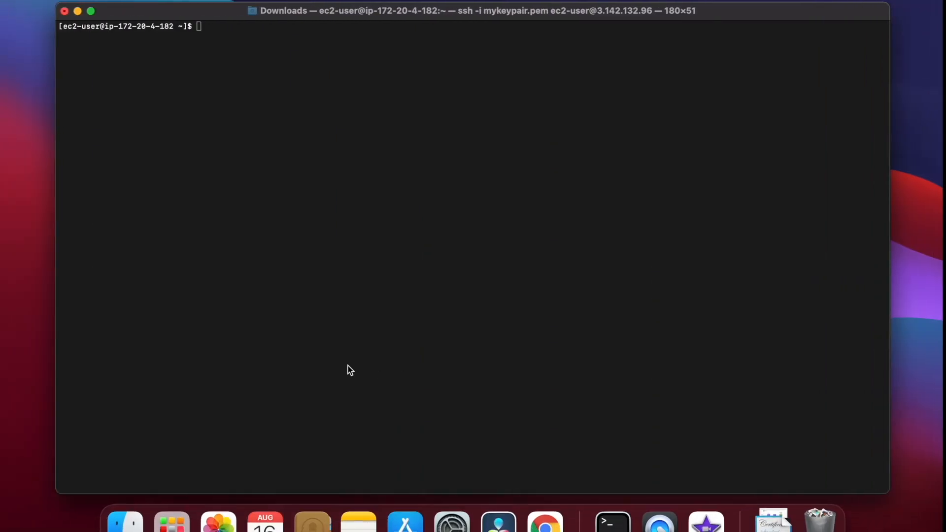
click(348, 366)
key(super+v)
key(Return)
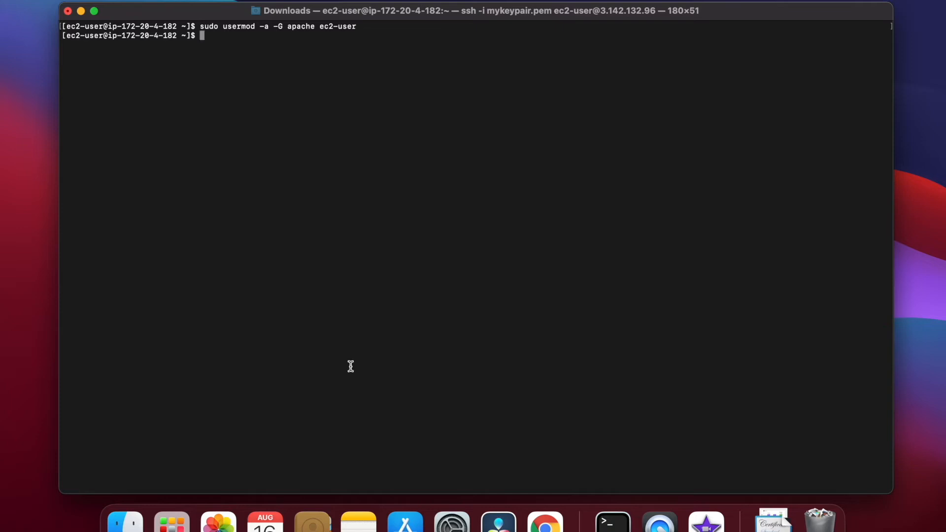
key(ctrl+Right)
scroll(372, 393, down, 10)
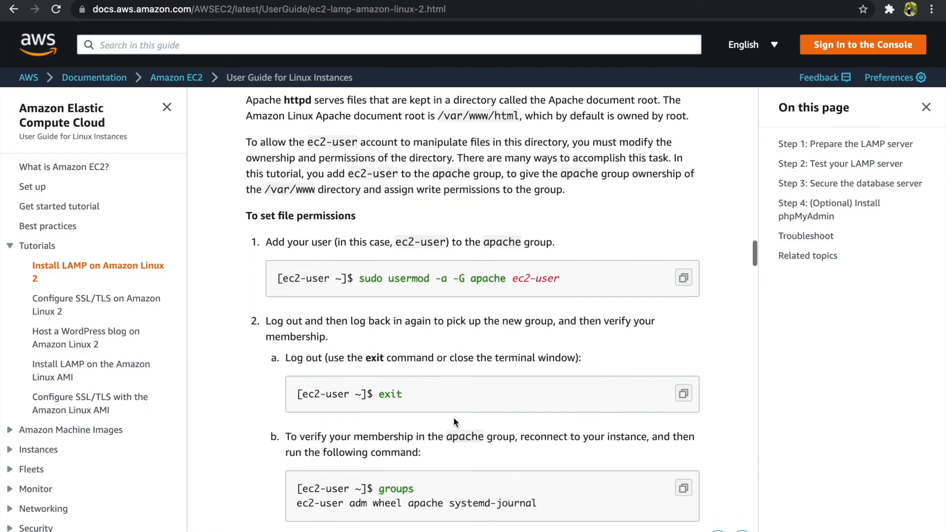
key(ctrl+Left)
text(exit)
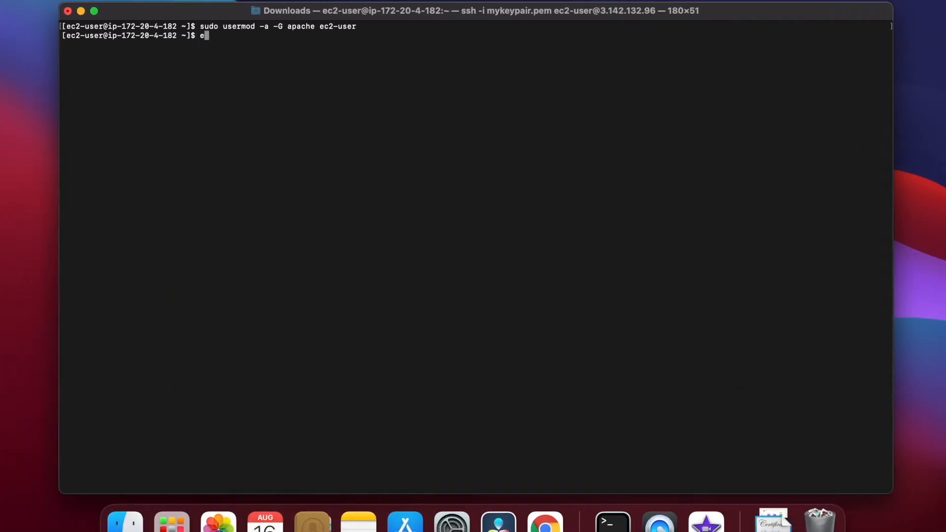
key(Return)
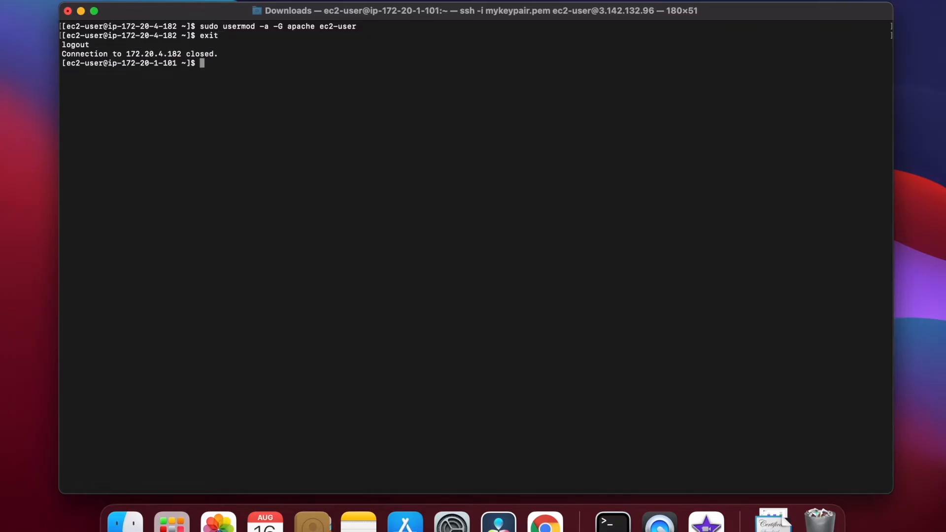
key(Up)
key(Return)
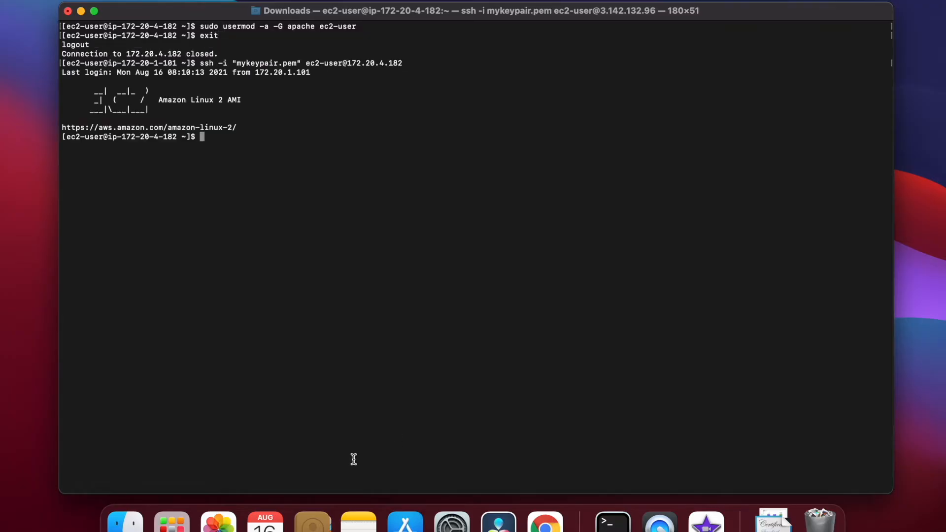
Run groups to confirm ec2-user now belongs to the apache group.
text(group)
key(Return)
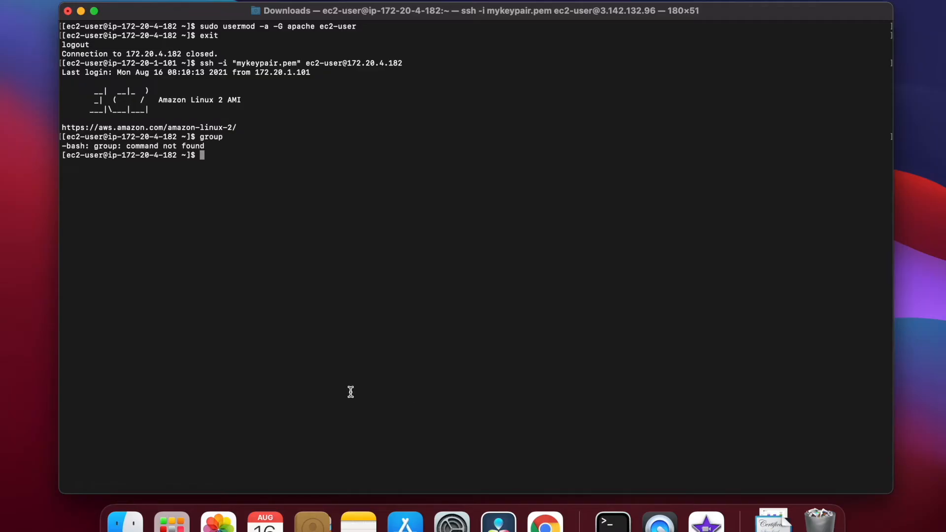
key(ctrl+Right)
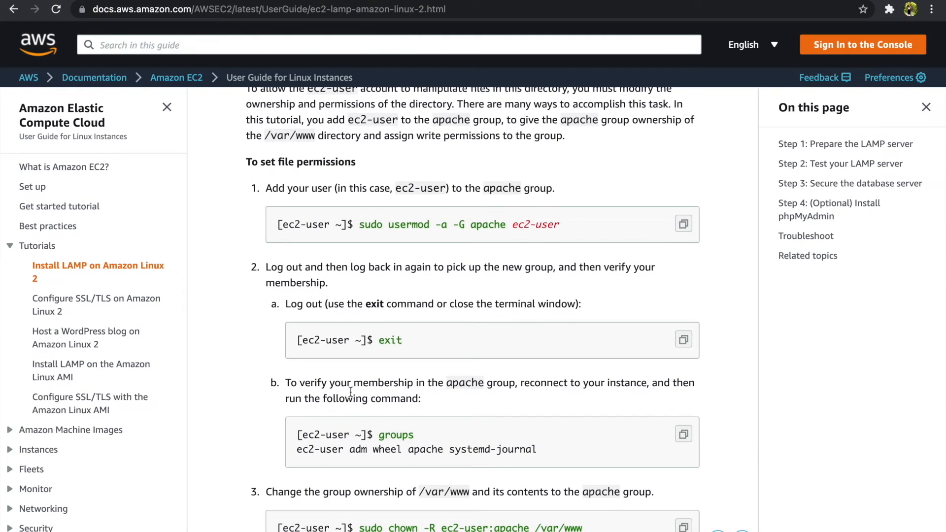
key(ctrl+Left)
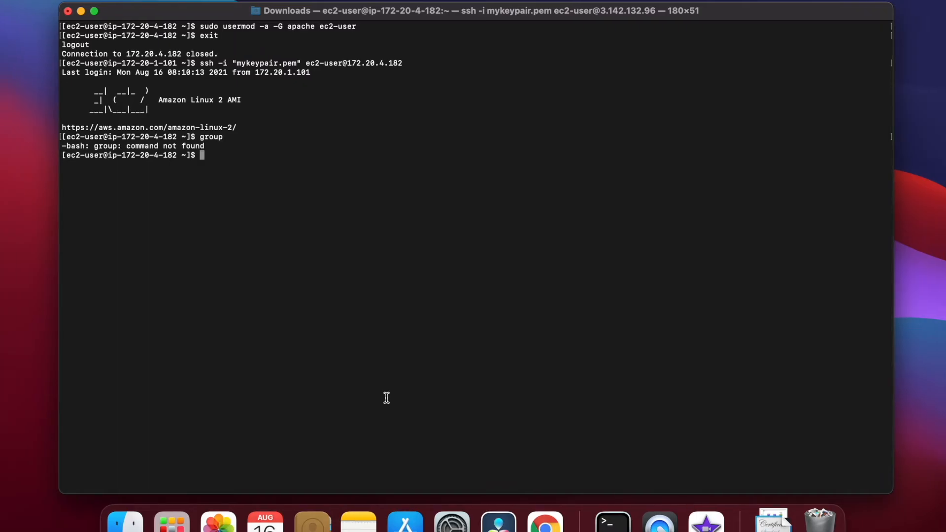
text(clear)
key(Return)
text(groups)
key(Return)
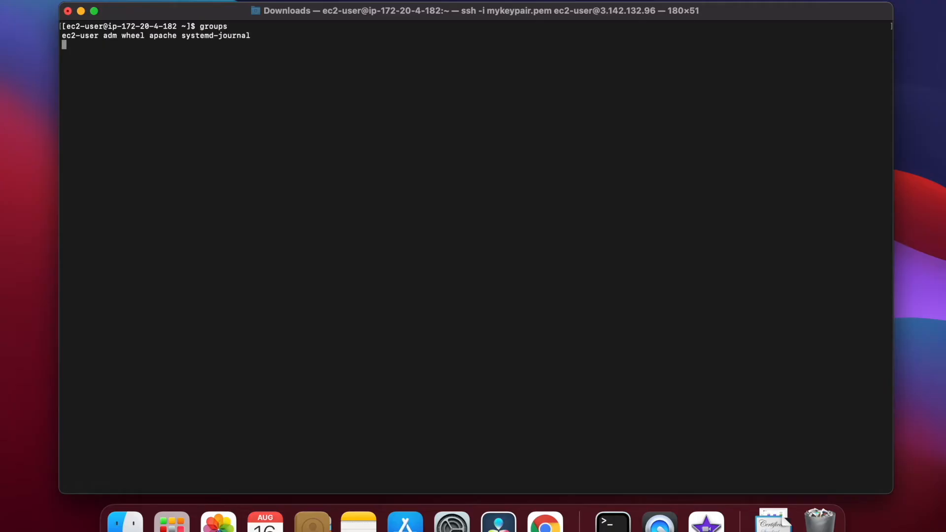
Change /var/www ownership recursively to ec2-user:apache.
key(ctrl+Right)
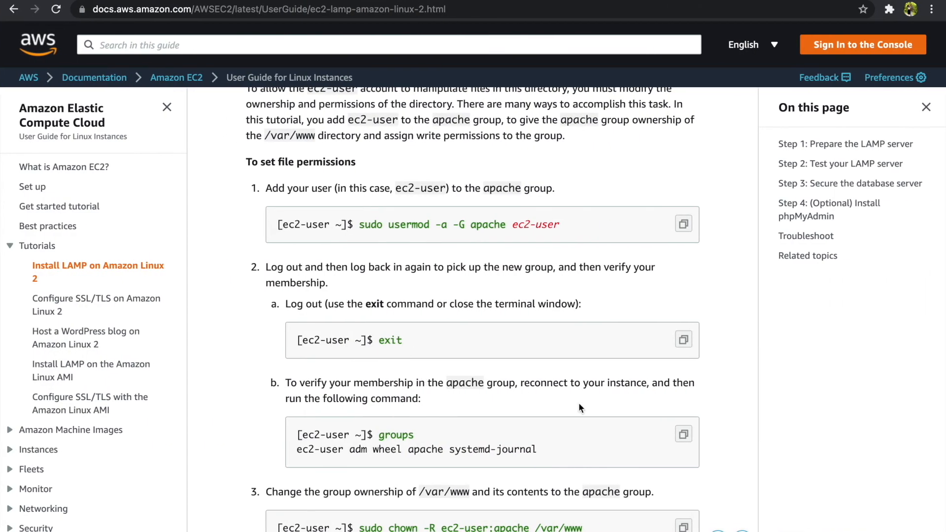
scroll(578, 403, down, 3)
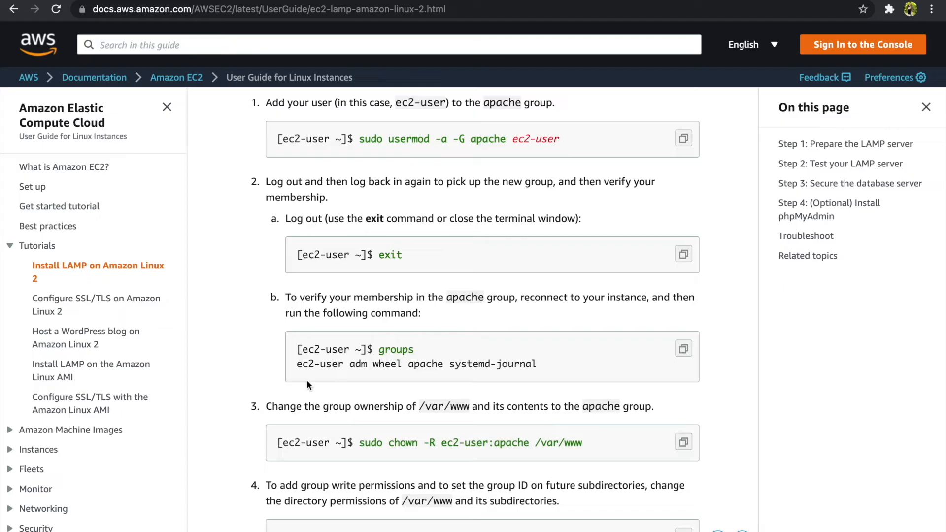
key(ctrl+Left)
key(super+v)
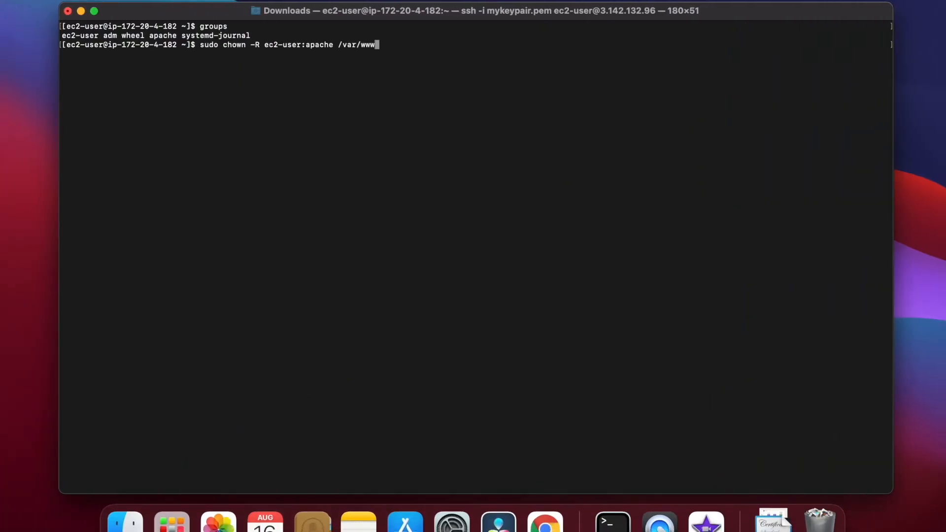
key(Return)
key(ctrl+Right)
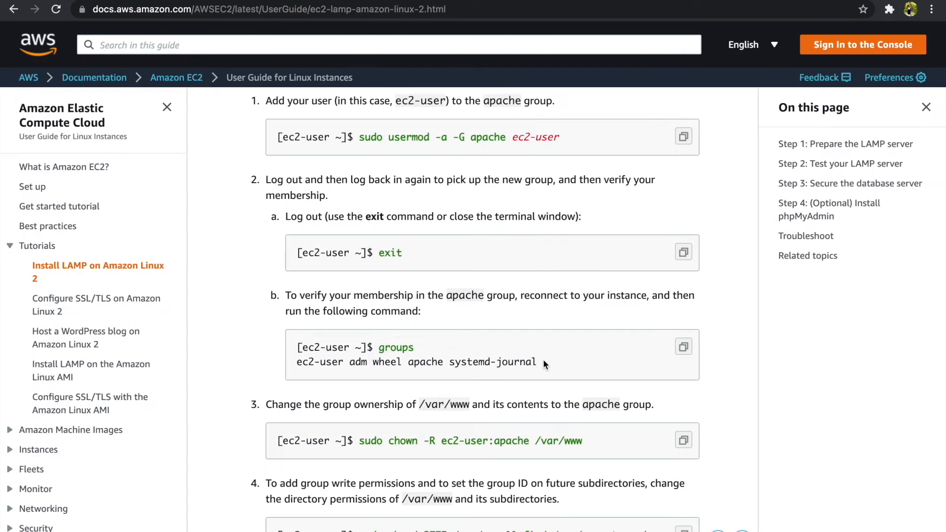
scroll(543, 359, down, 2)
click(683, 470)
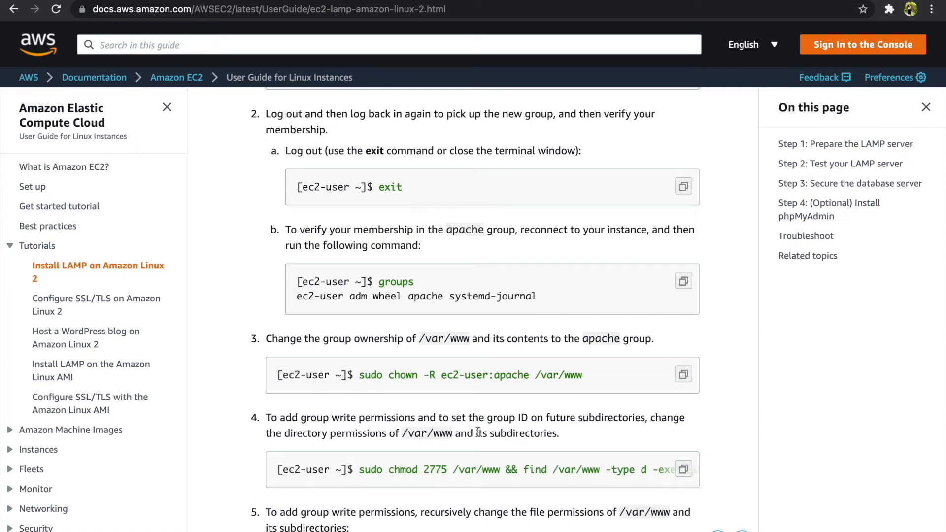
key(ctrl+Left)
key(super+v)
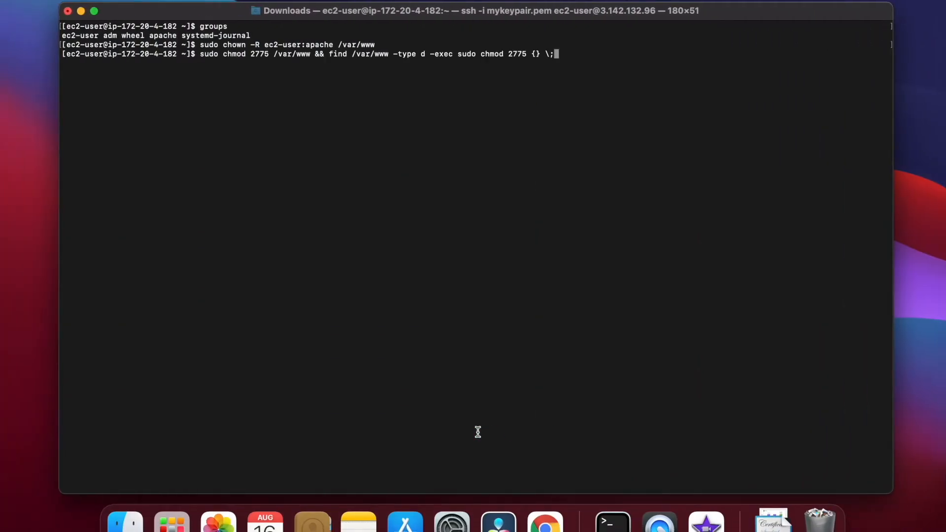
key(Return)
key(ctrl+Right)
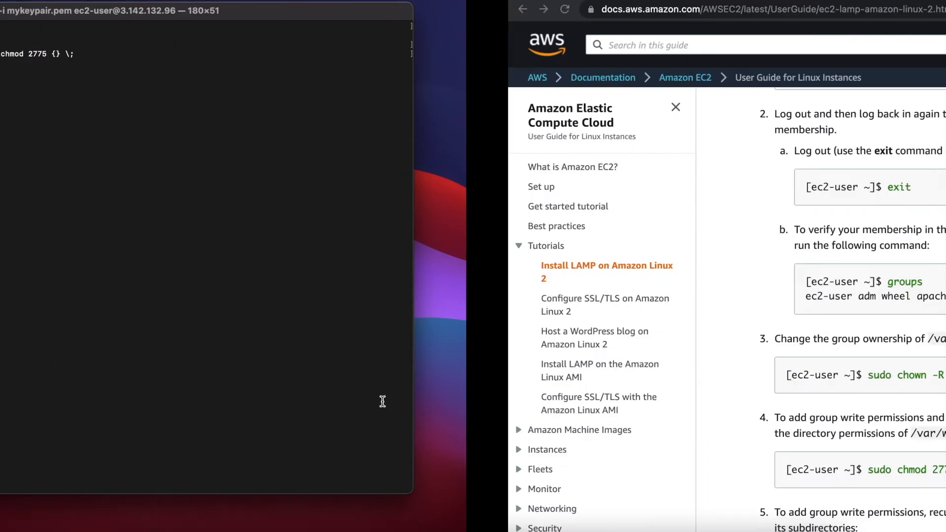
scroll(516, 408, down, 5)
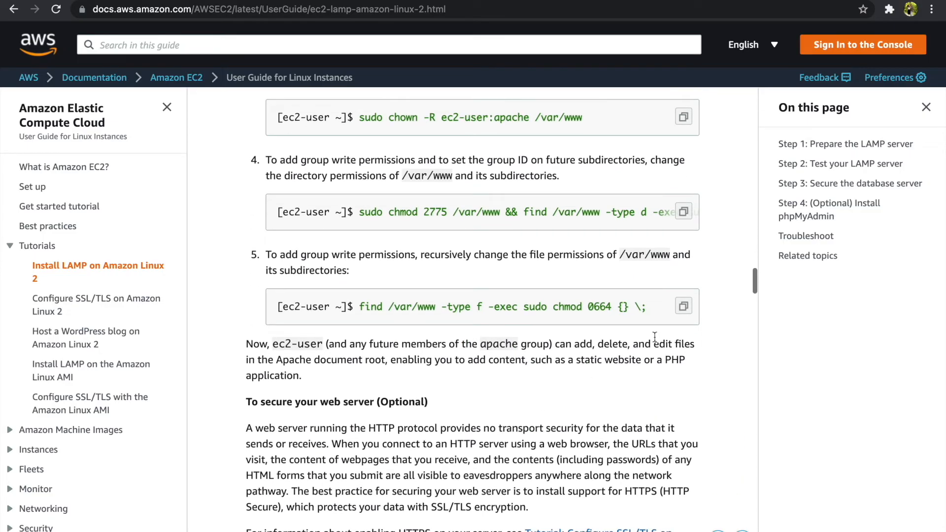
click(683, 306)
key(ctrl+Left)
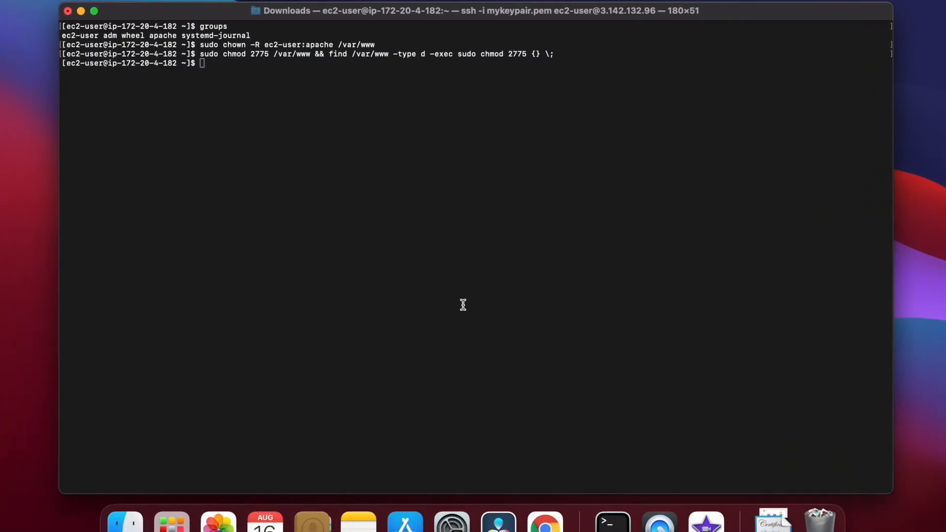
key(super+v)
key(Return)
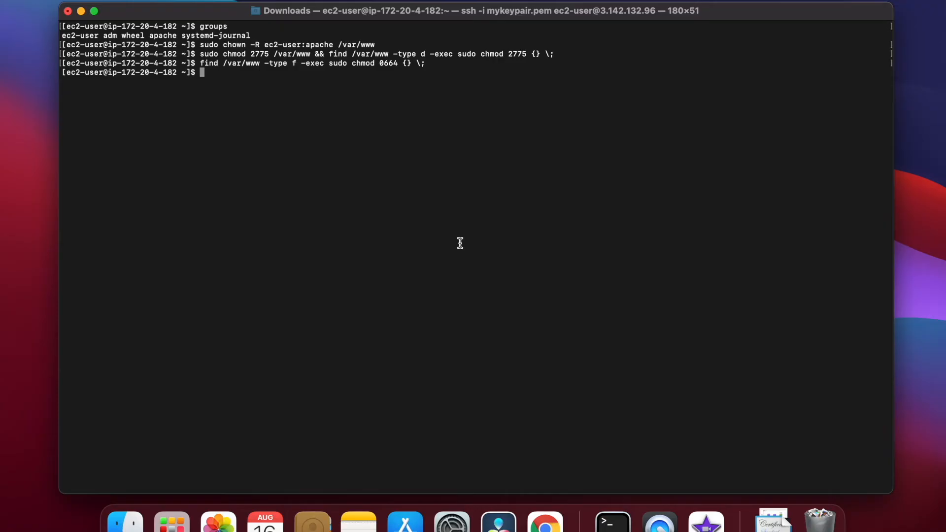
key(ctrl+Right)
Install phpMyAdmin dependencies with sudo yum install php-mbstring php-xml -y.
scroll(469, 298, down, 3)
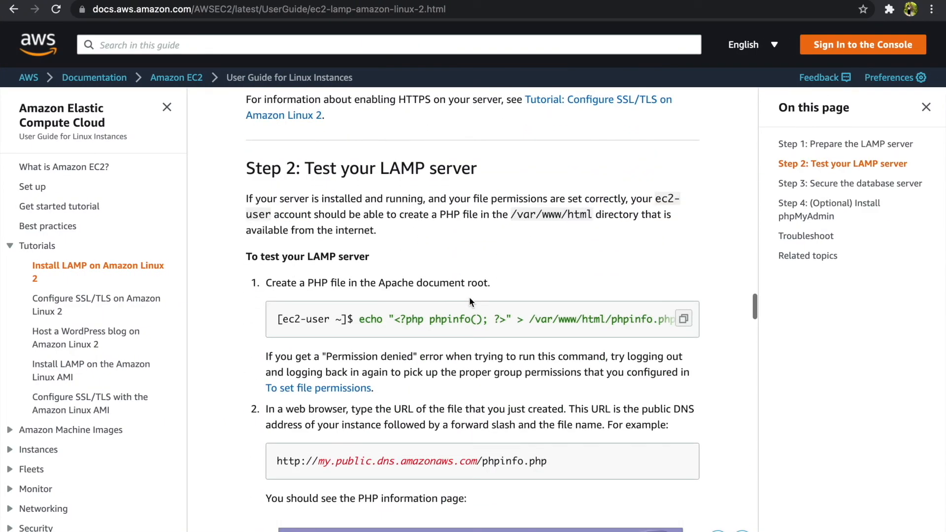
scroll(469, 298, down, 1)
scroll(469, 297, down, 3)
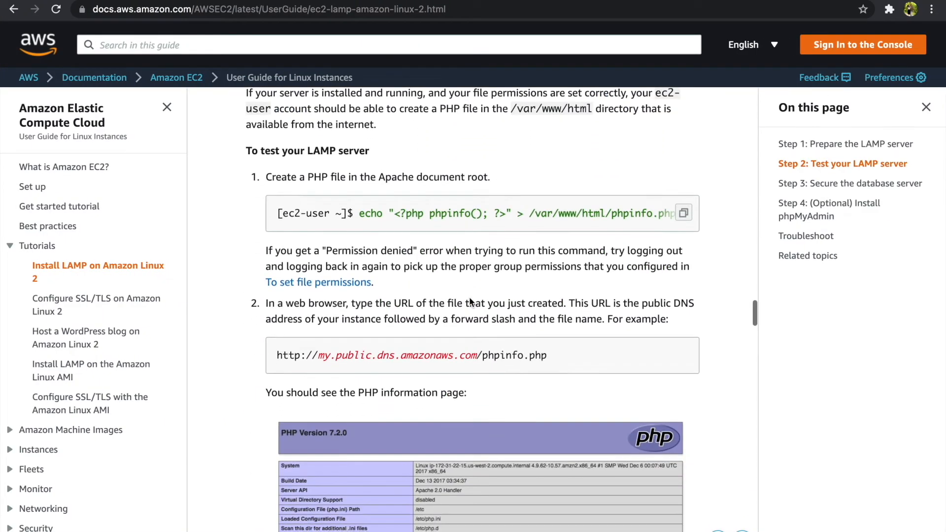
scroll(469, 296, down, 4)
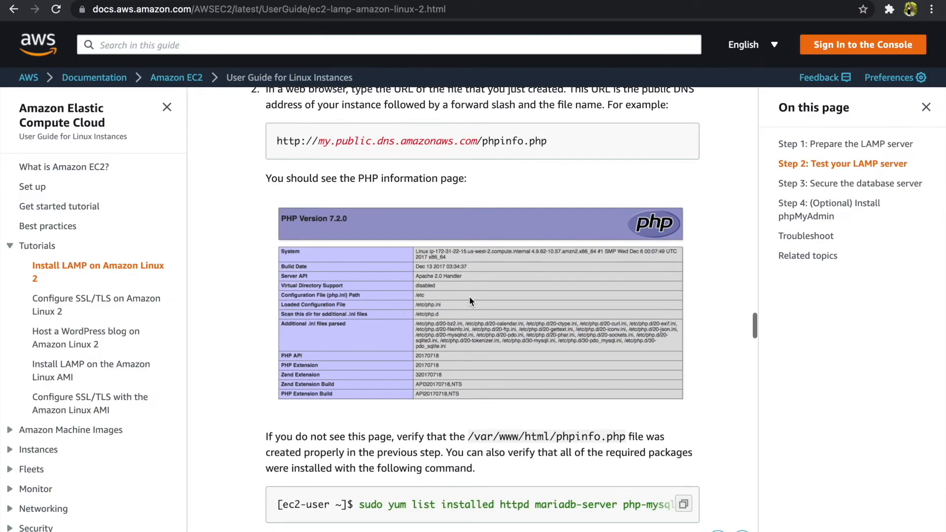
scroll(469, 297, down, 2)
scroll(469, 297, down, 2)
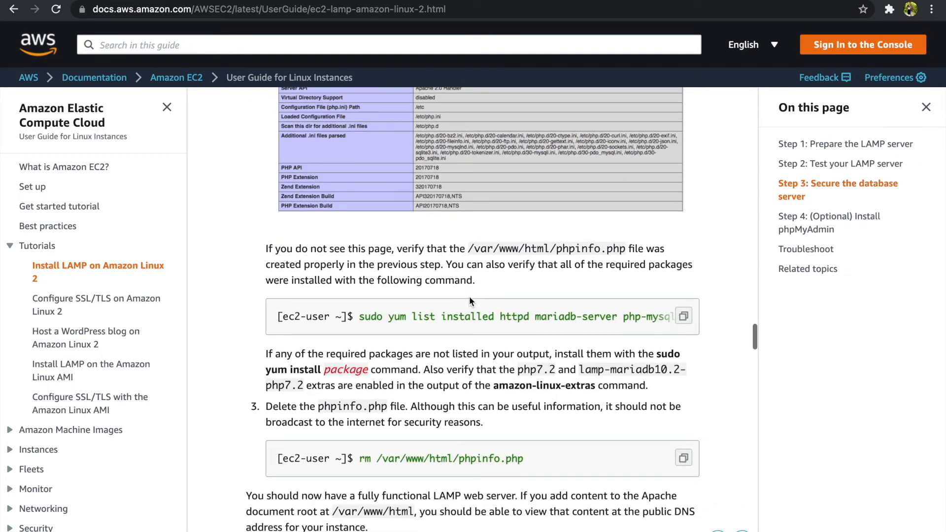
scroll(469, 296, down, 7)
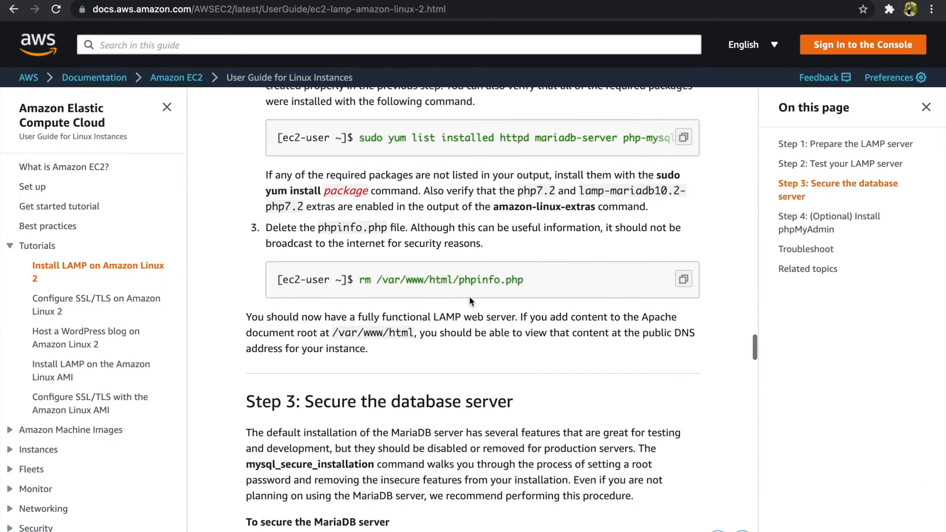
scroll(469, 300, down, 7)
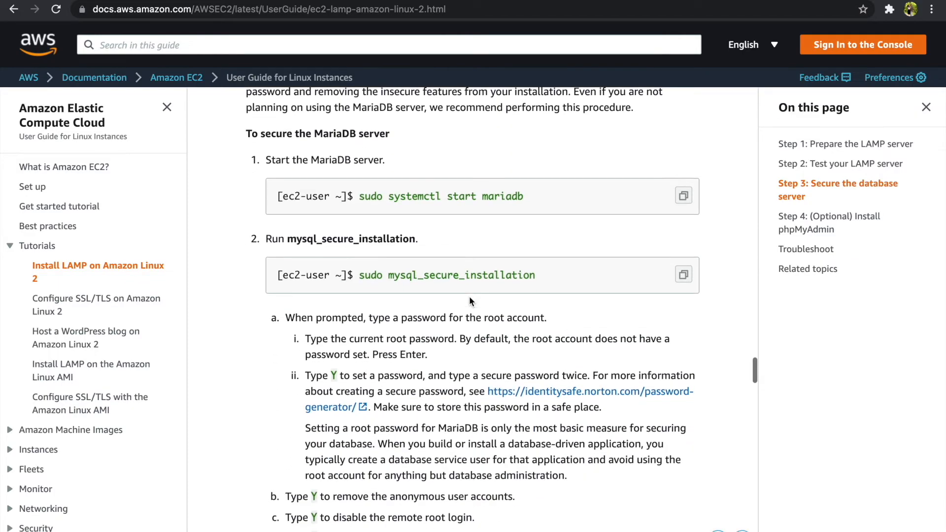
scroll(469, 301, down, 9)
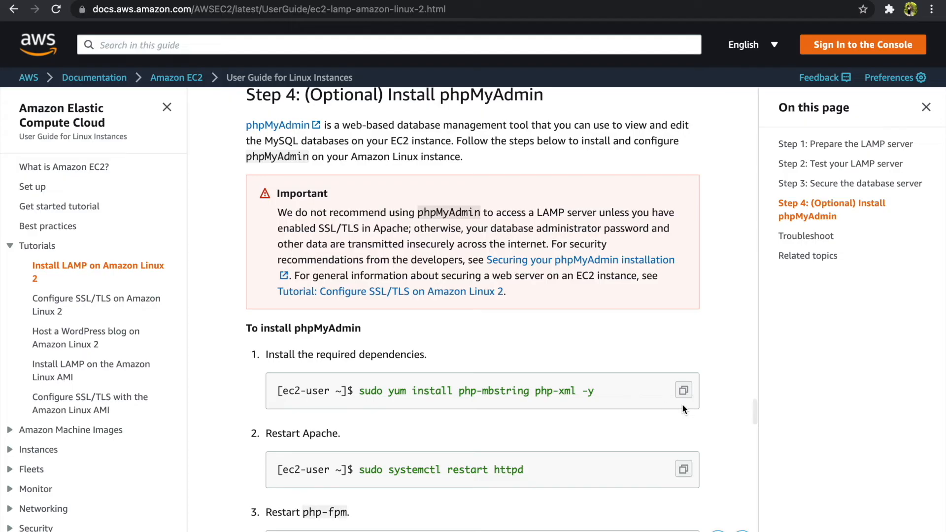
click(682, 390)
key(ctrl+Left)
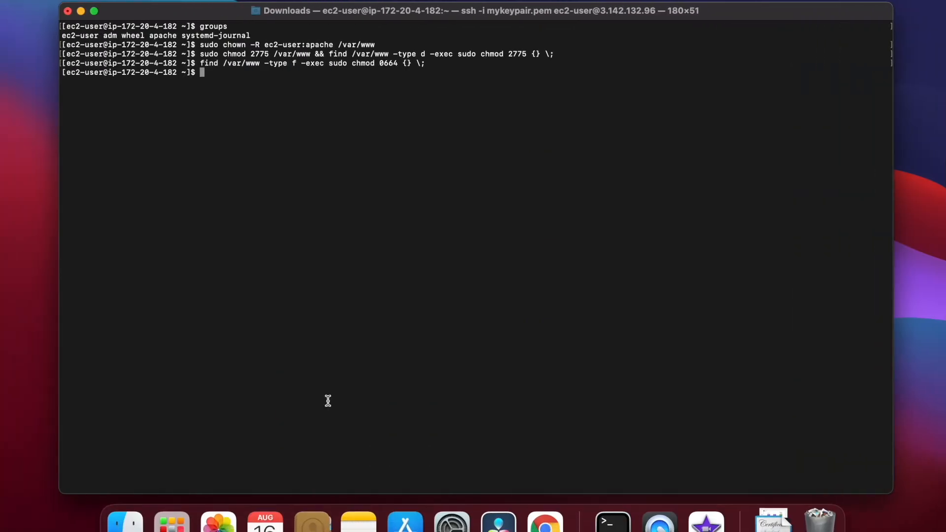
key(super+v)
key(Return)
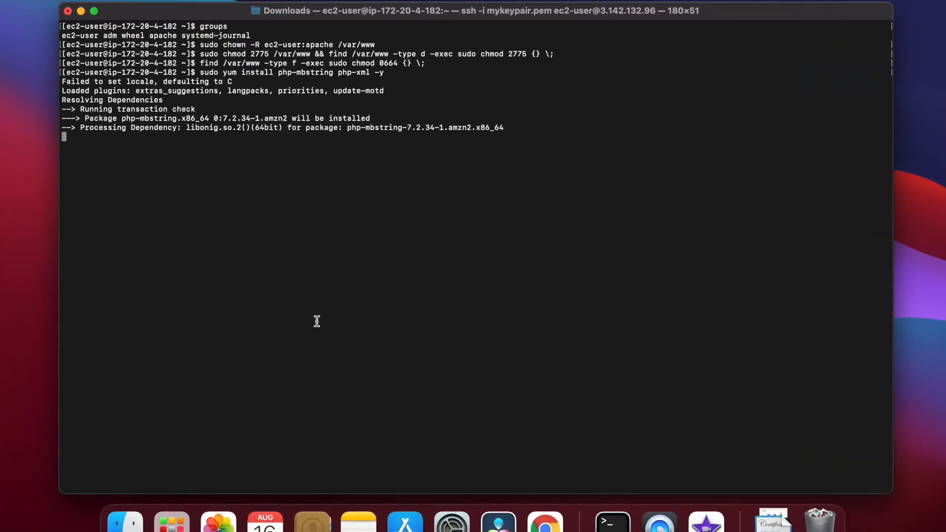
Restart httpd and php-fpm with sudo systemctl restart commands from the guide.
key(ctrl+Right)
scroll(545, 399, down, 3)
click(683, 389)
key(ctrl+Left)
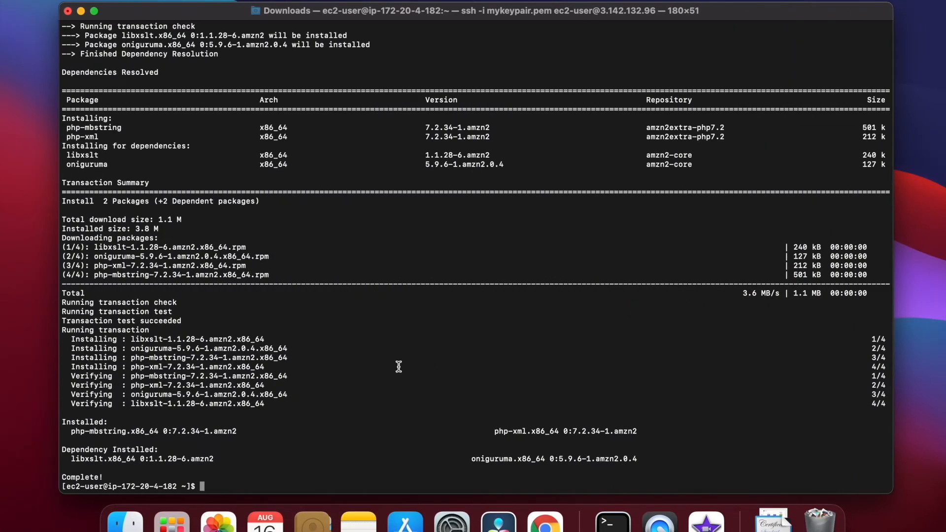
key(super+v)
key(Return)
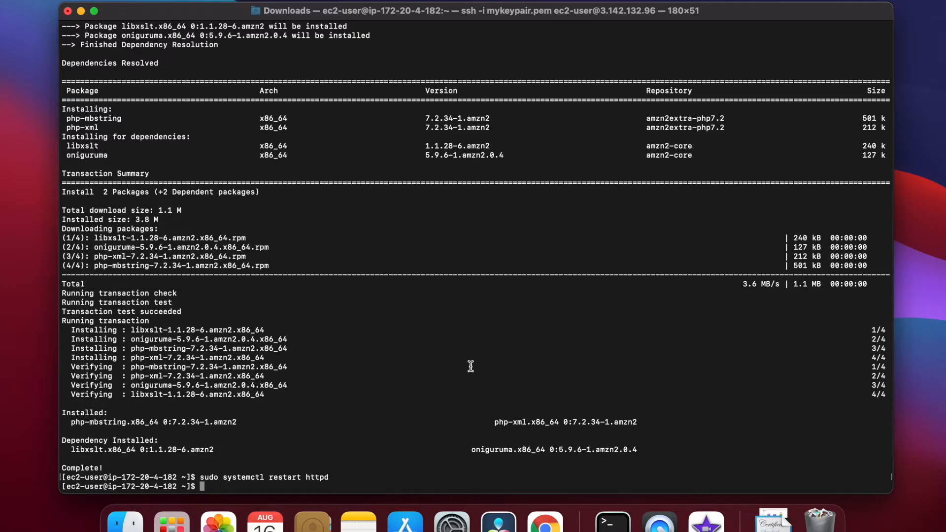
key(ctrl+Right)
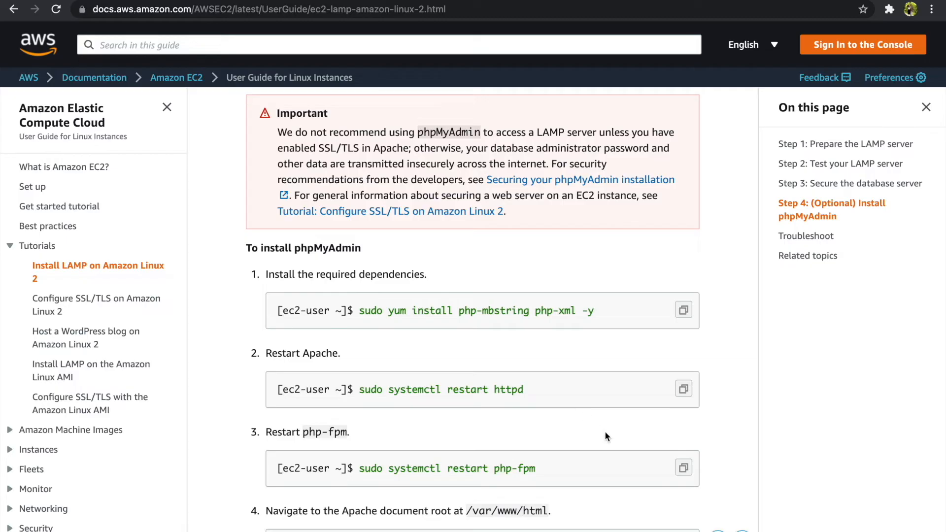
click(684, 468)
key(ctrl+Left)
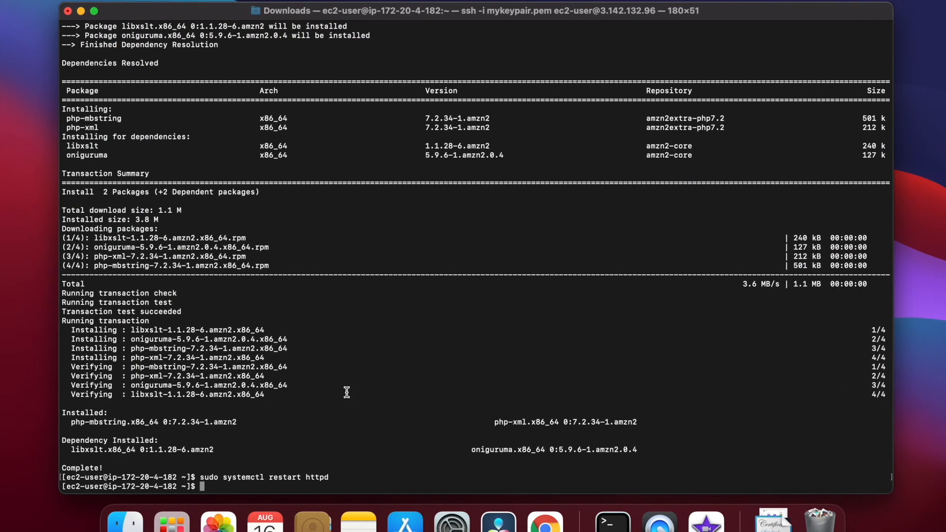
key(super+v)
key(Return)
key(ctrl+Right)
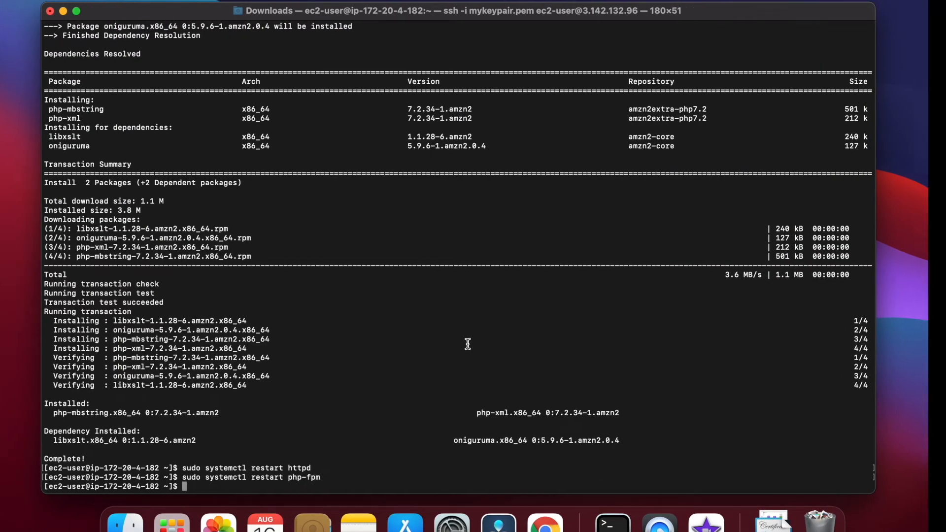
Change into the /var/www/html web root in Terminal.
scroll(468, 343, down, 2)
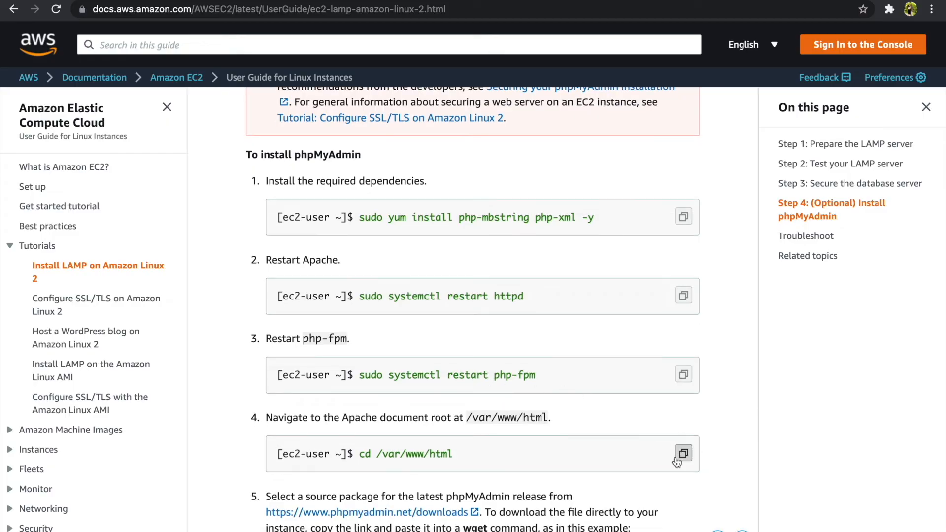
click(684, 454)
key(ctrl+Left)
key(super+v)
key(Return)
Download the latest phpMyAdmin tarball with wget.
key(ctrl+Right)
scroll(550, 400, down, 2)
scroll(614, 389, down, 4)
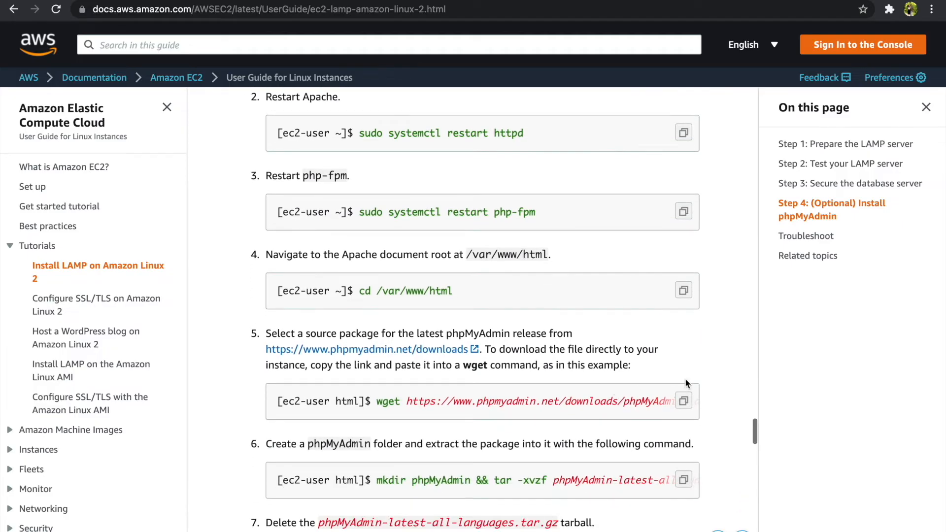
click(683, 394)
key(ctrl+Left)
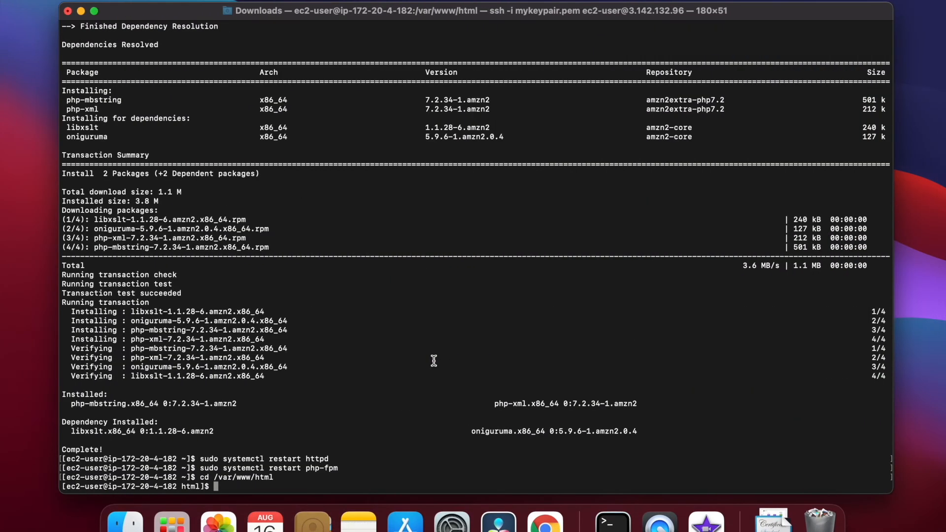
key(super+v)
key(Return)
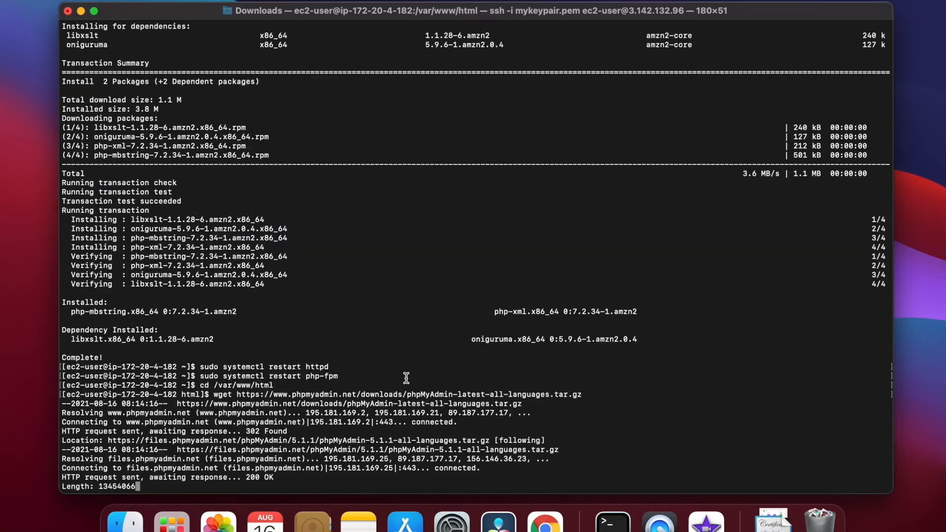
Create a phpMyAdmin folder and extract the tarball into it with --strip-components 1.
key(ctrl+Right)
scroll(711, 346, down, 4)
click(683, 378)
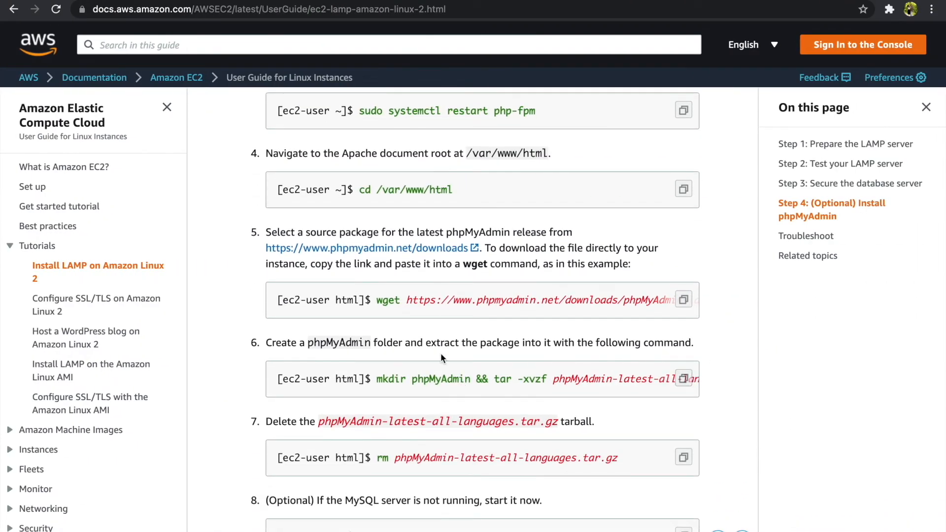
key(ctrl+Left)
key(super+v)
key(Return)
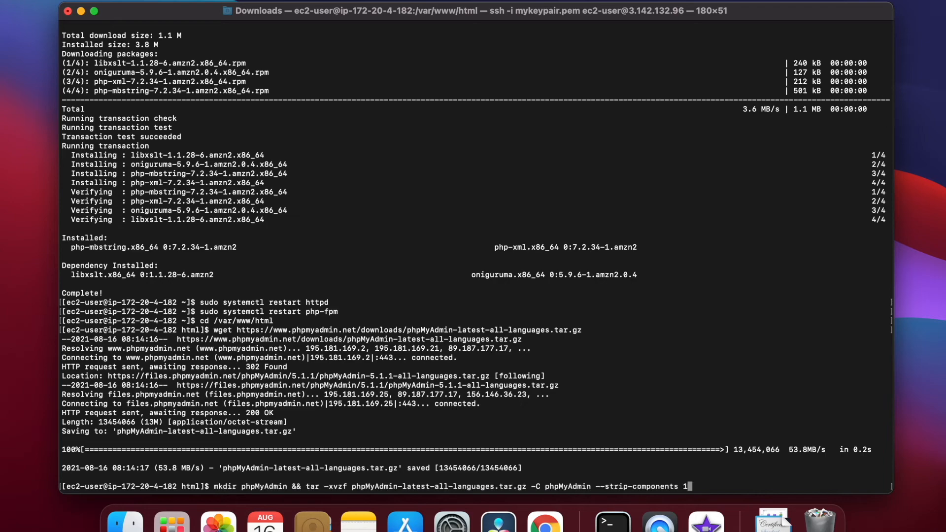
Delete the downloaded phpMyAdmin tarball with rm.
key(ctrl+Right)
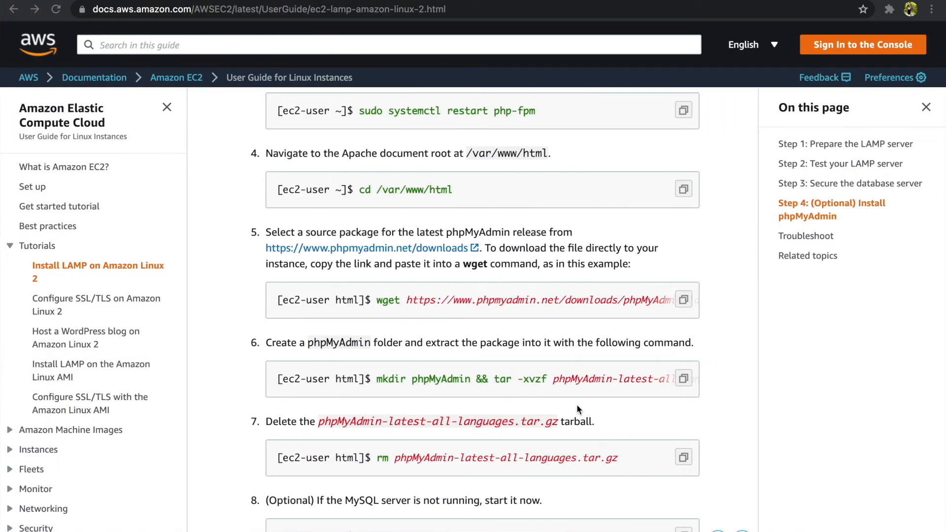
click(683, 457)
key(ctrl+Left)
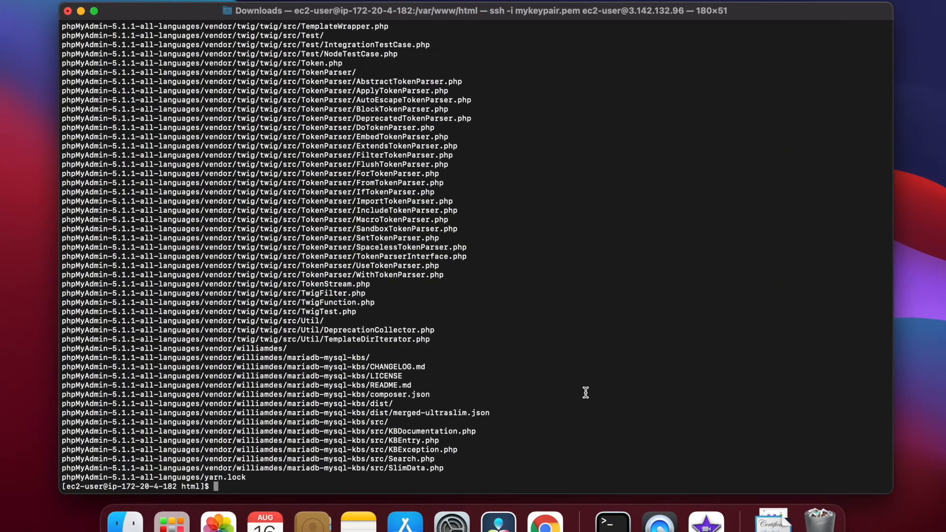
key(super+v)
key(Return)
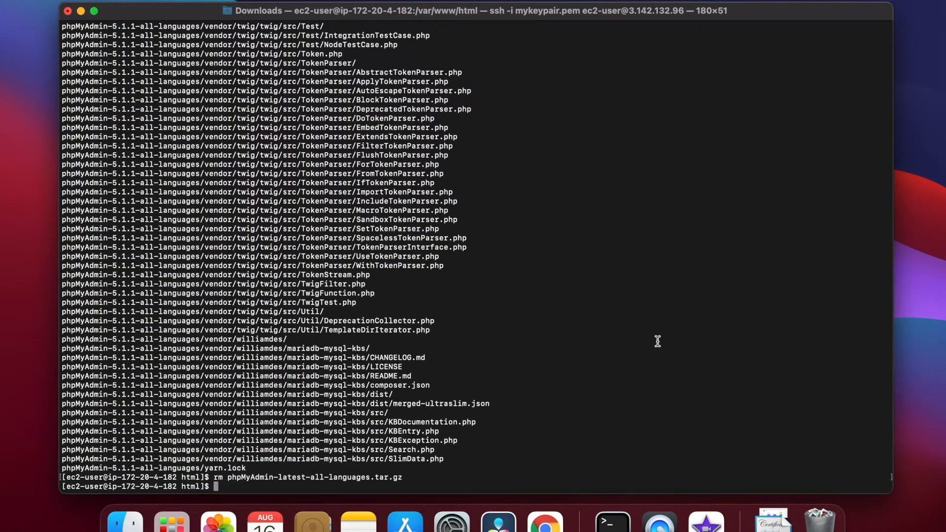
key(ctrl+Right)
scroll(634, 434, down, 2)
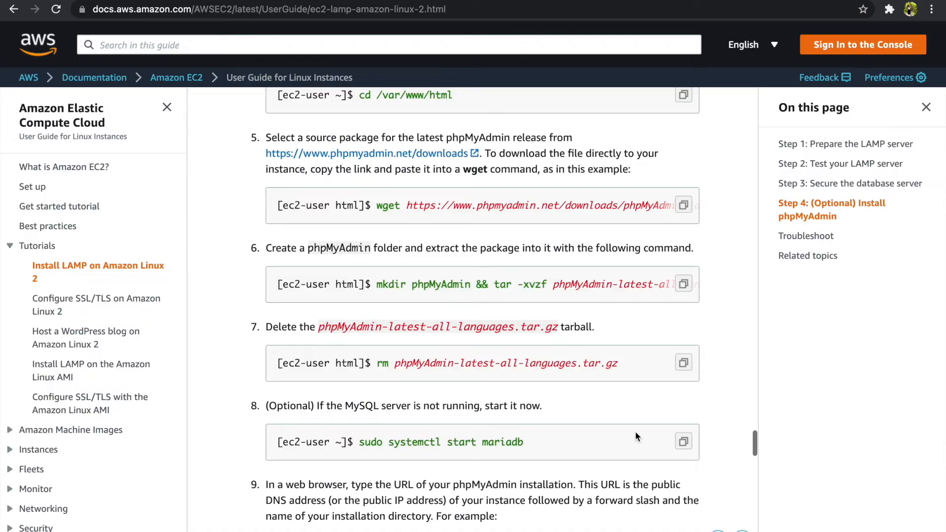
scroll(647, 442, down, 8)
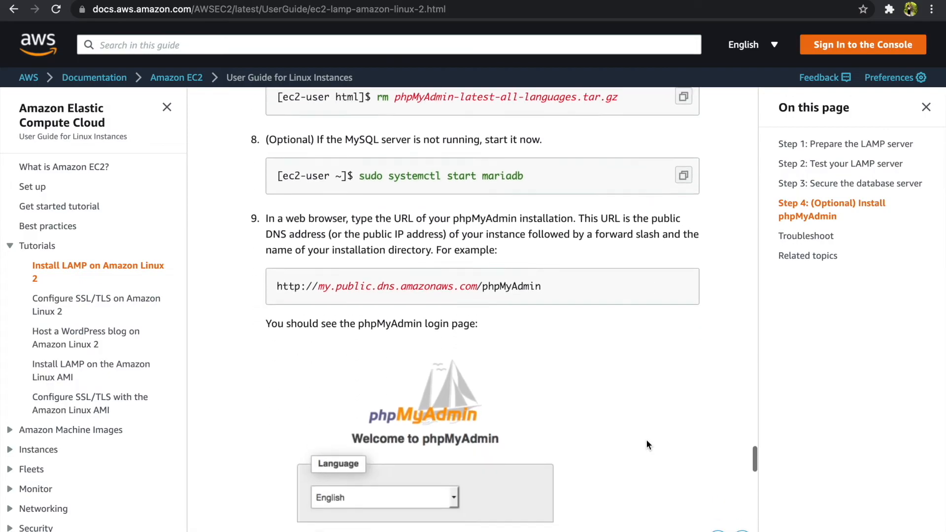
scroll(646, 439, down, 7)
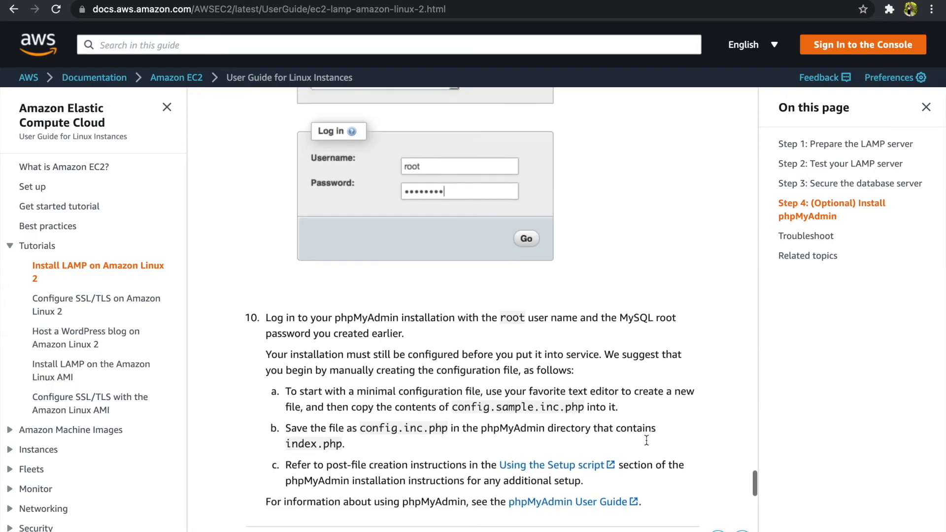
key(ctrl+Left)
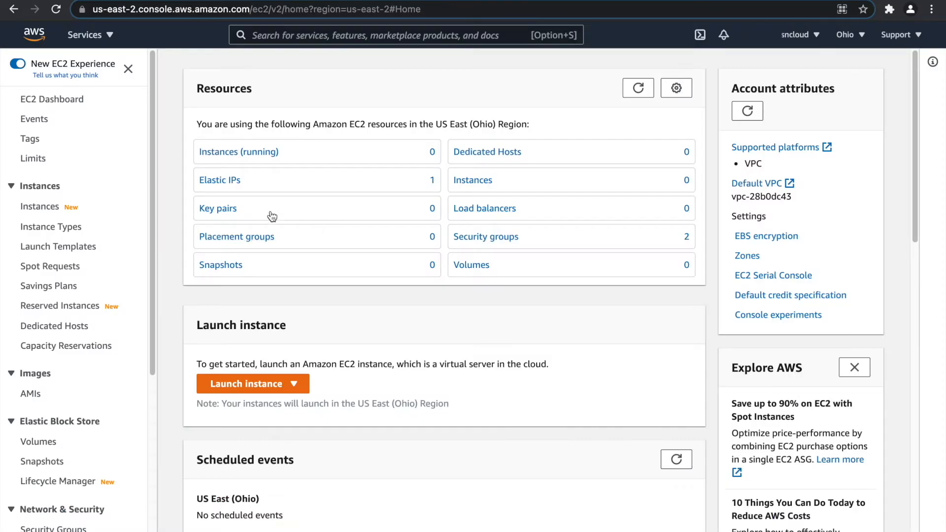
Start a new Application Load Balancer named my-alb.
scroll(56, 223, down, 4)
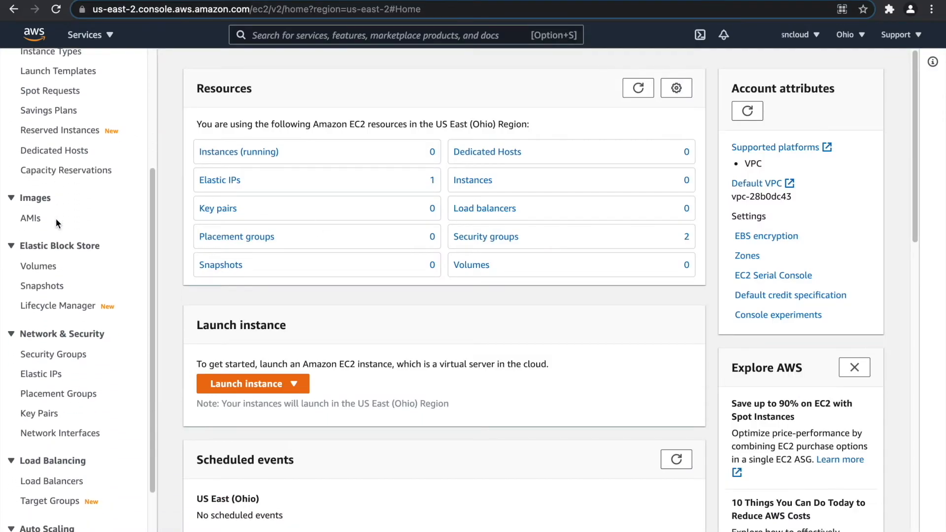
click(68, 481)
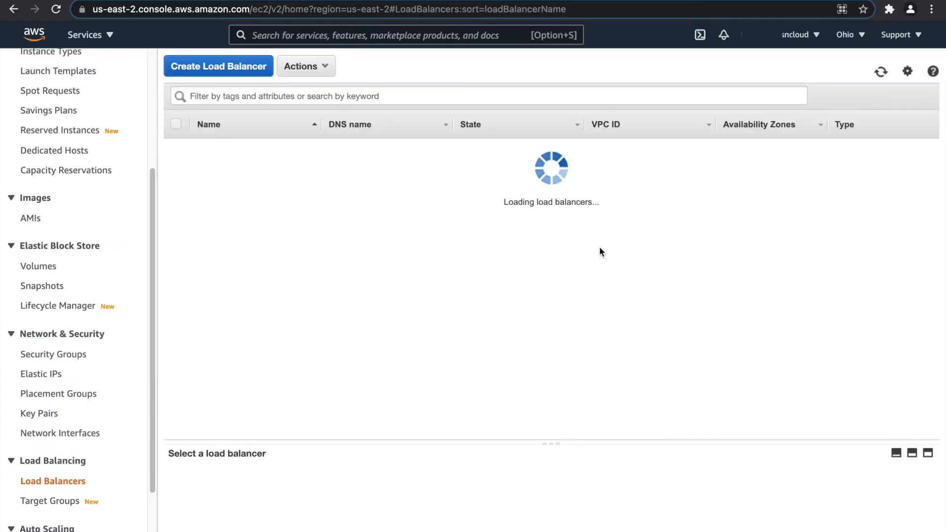
click(234, 72)
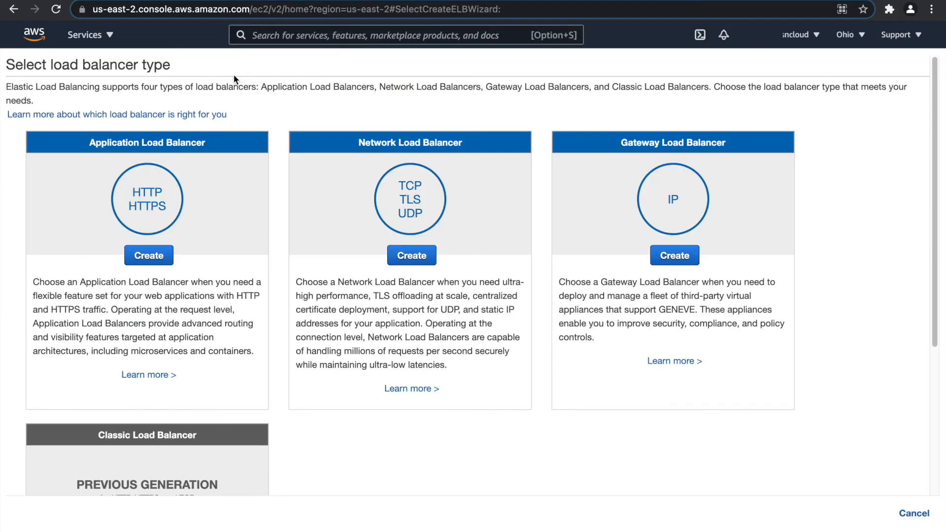
click(165, 254)
click(243, 176)
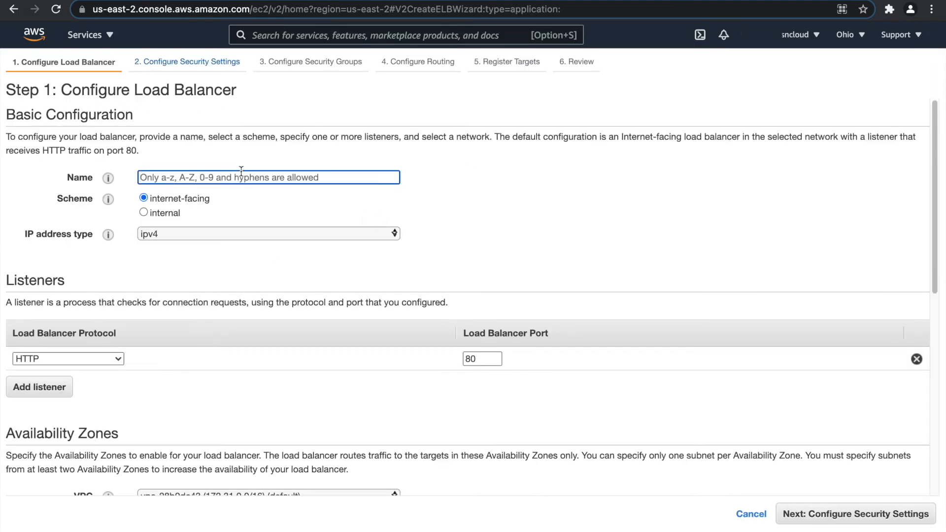
text(my-alb)
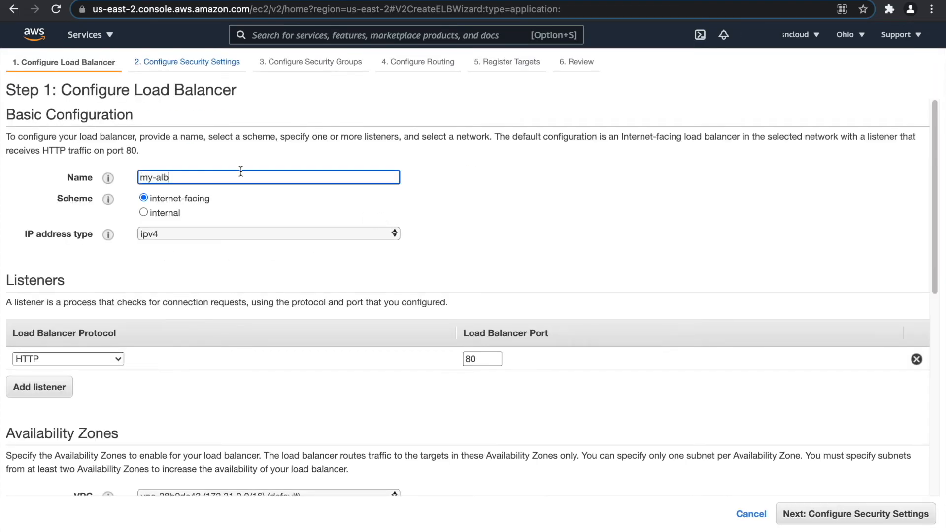
Place it in my-vpc using my-public-web-subnet-1 (us-east-2a) and my-public-web-subnet-2 (us-east-2b).
scroll(197, 237, down, 2)
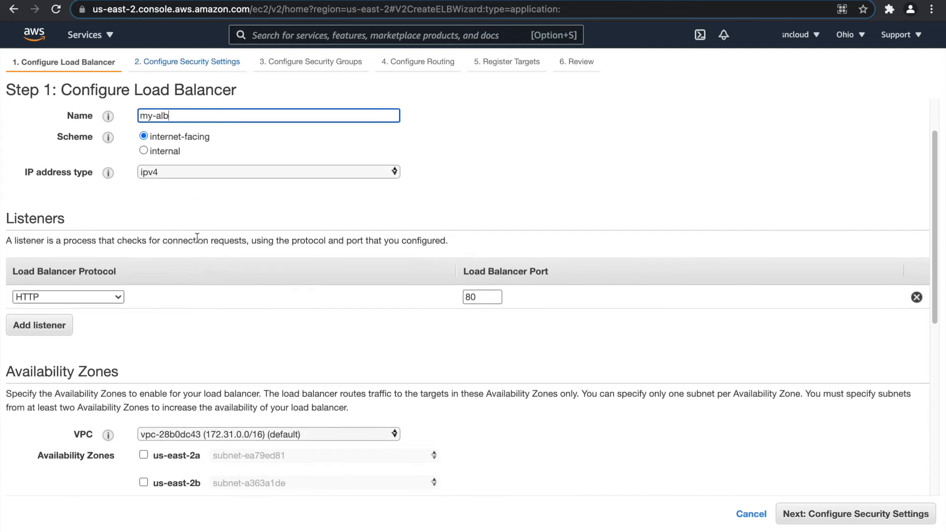
scroll(50, 328, down, 5)
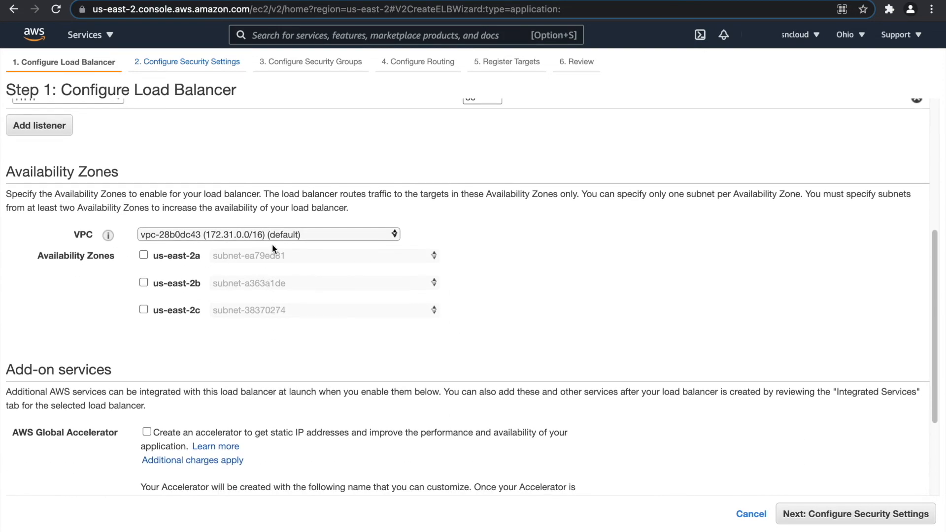
click(272, 235)
click(274, 254)
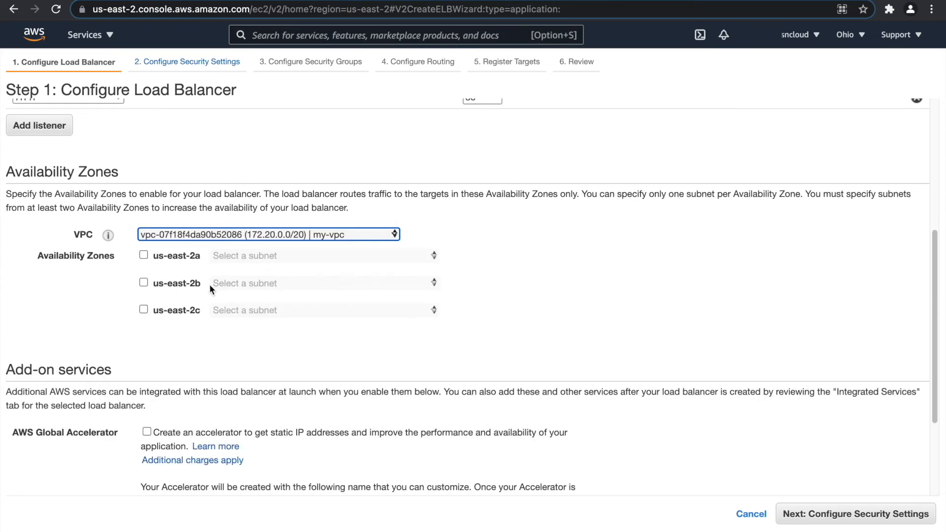
click(143, 255)
click(144, 282)
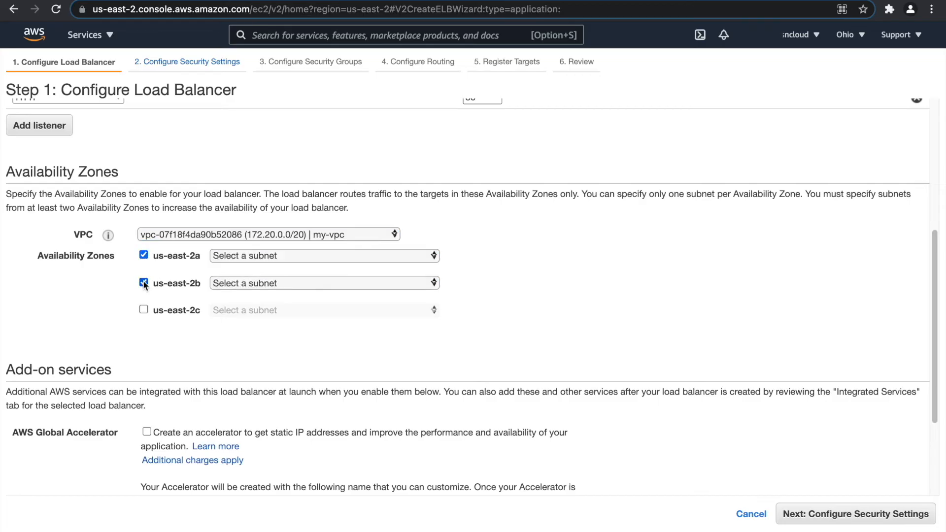
click(283, 259)
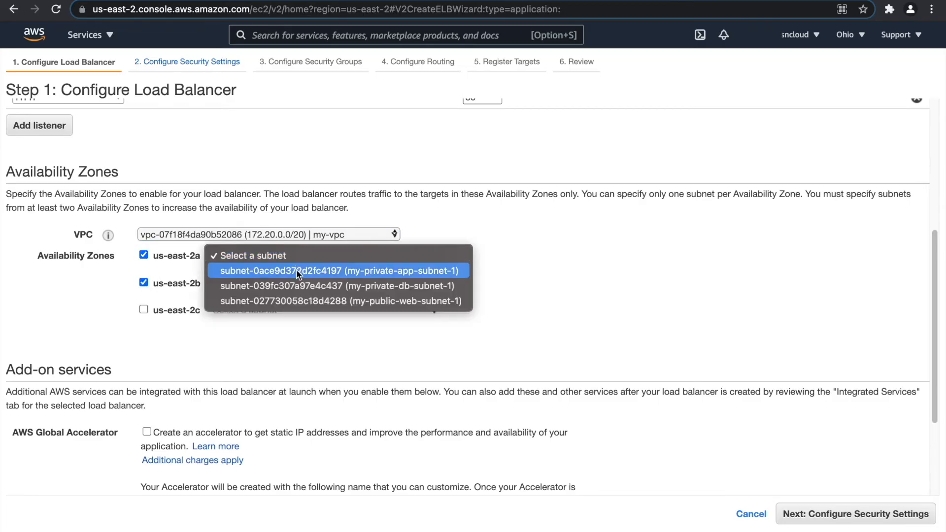
click(298, 300)
click(278, 307)
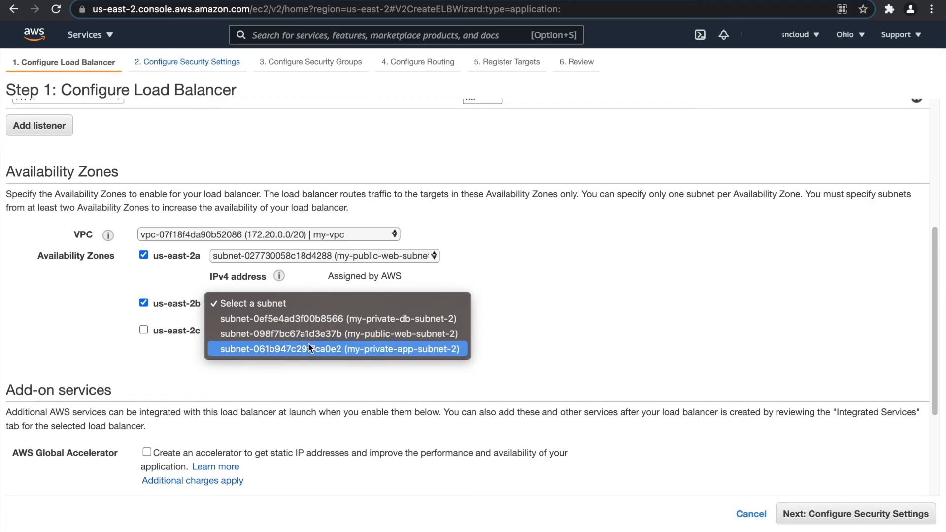
click(318, 335)
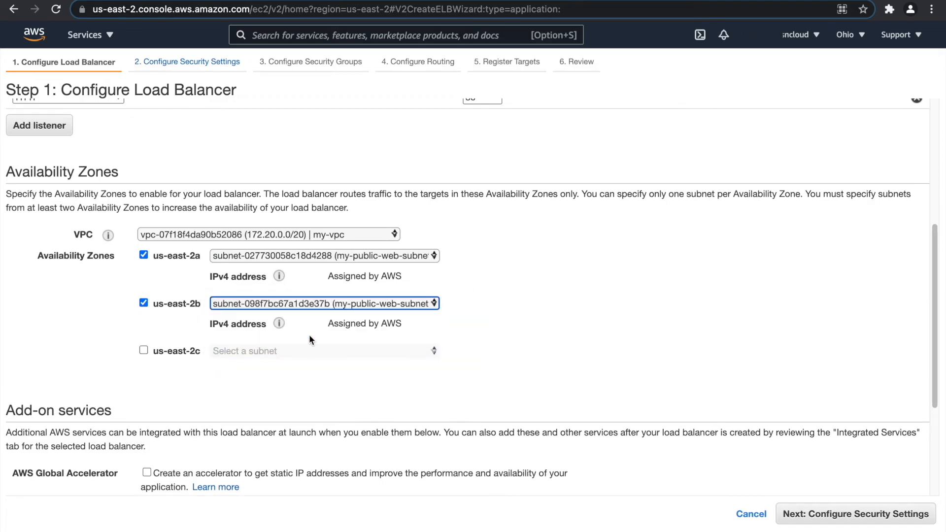
scroll(471, 301, down, 4)
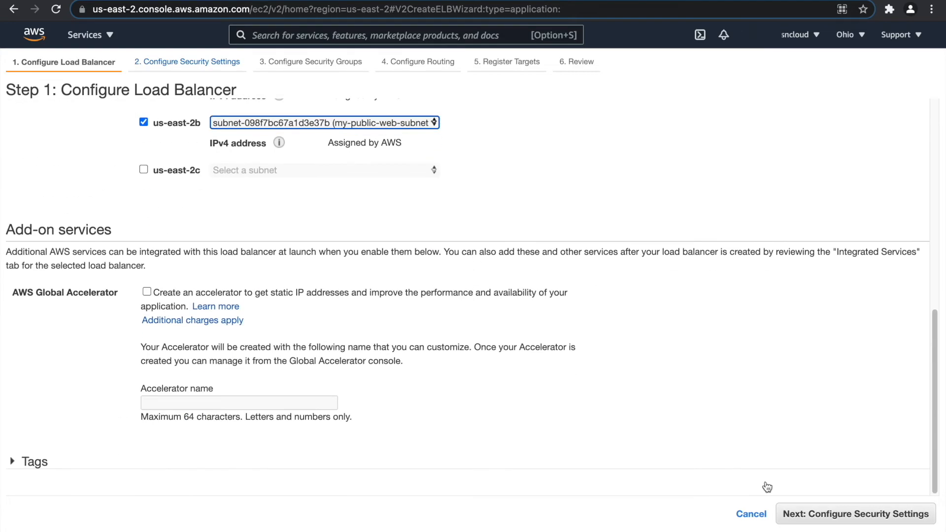
click(830, 515)
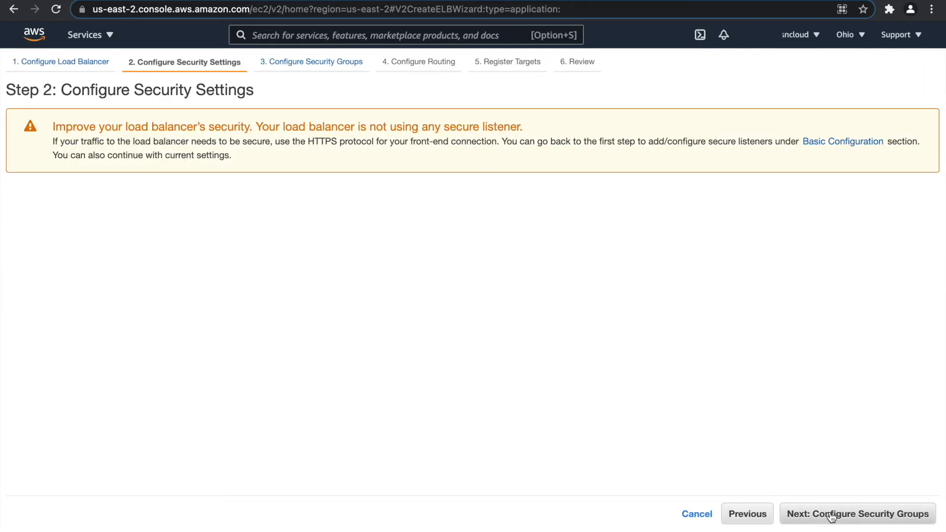
Create a new load balancer security group named my-alb-sg, with description my-alb-sg.
click(831, 515)
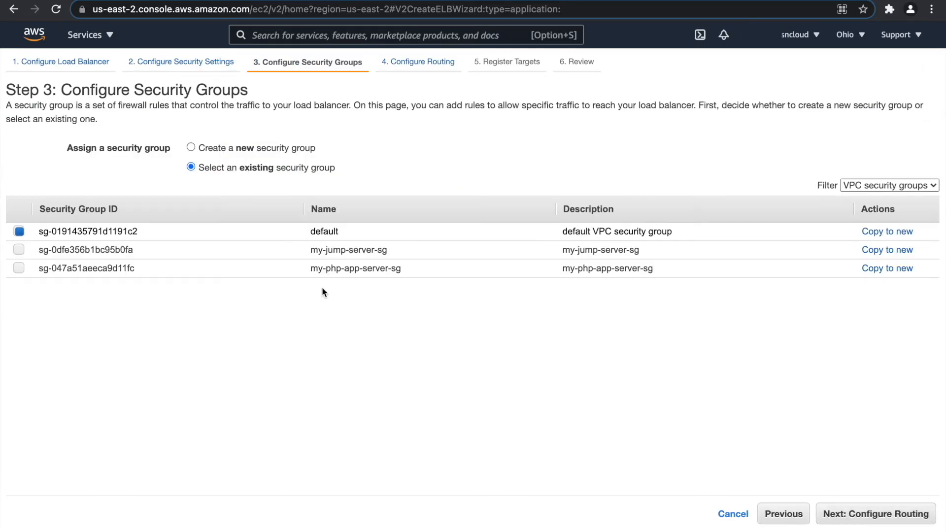
click(203, 149)
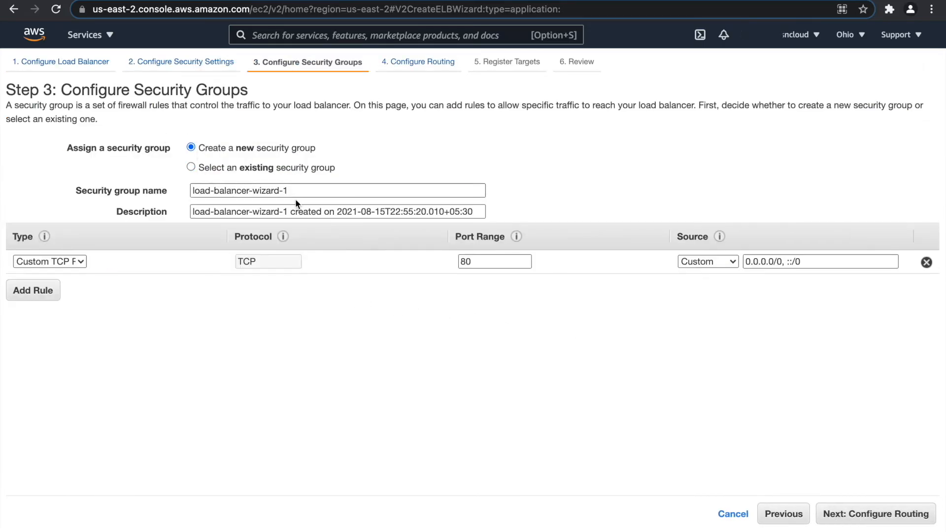
drag(282, 191, 224, 193)
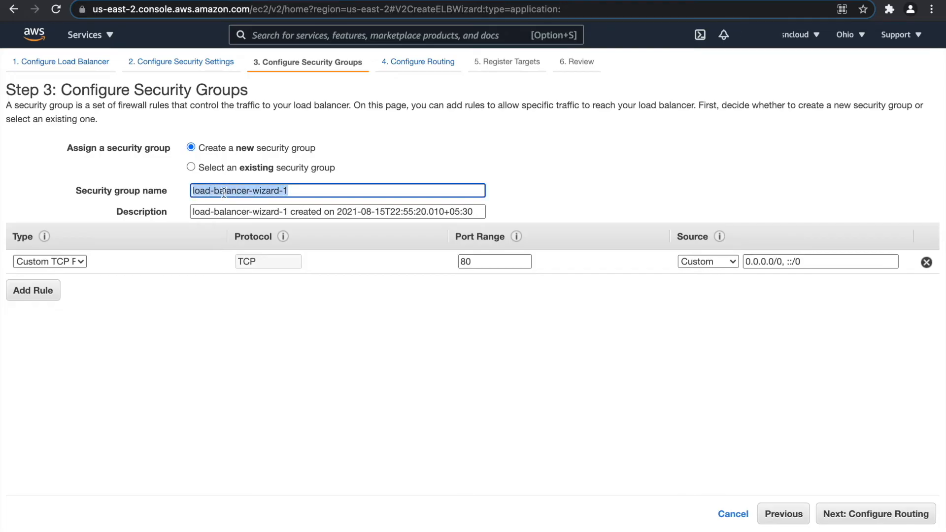
text(my-alb-sg)
key(ctrl+a)
key(ctrl+c)
key(Tab)
key(ctrl+v)
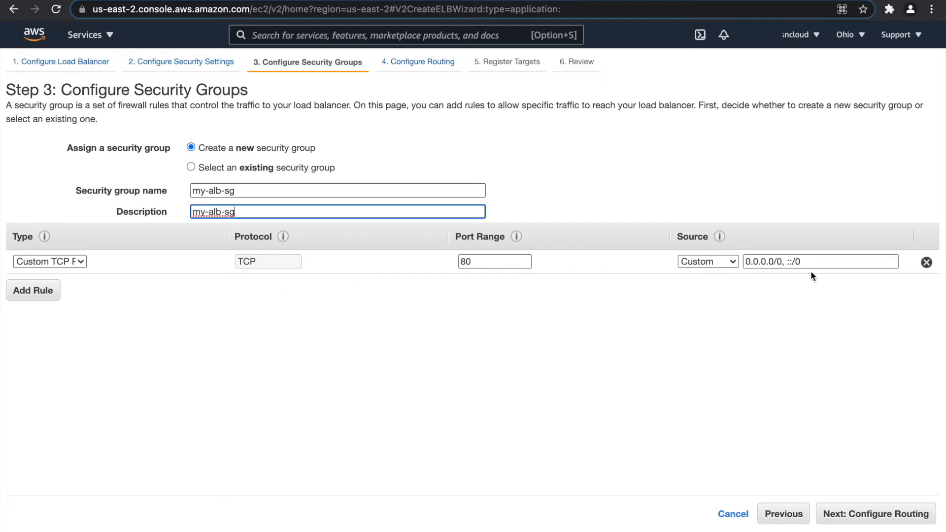
click(855, 514)
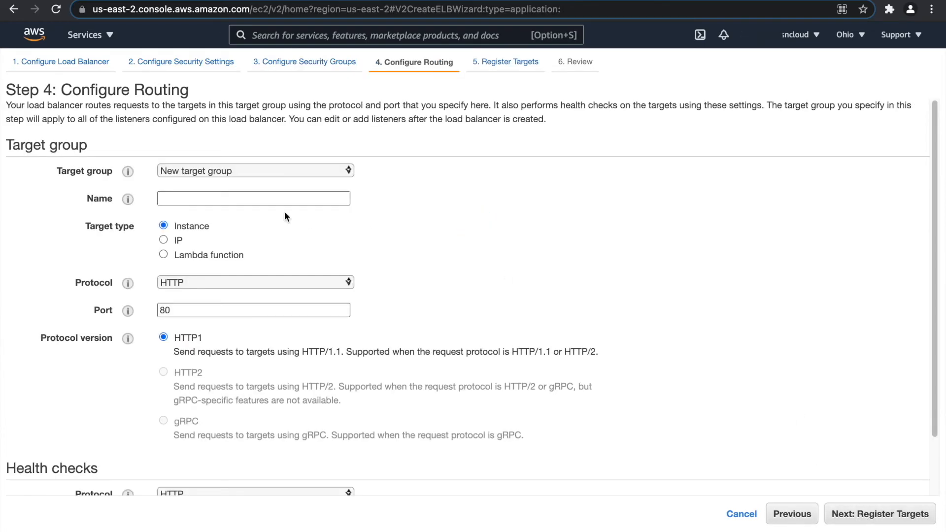
Name the new target group my-alb-php-tg.
click(232, 200)
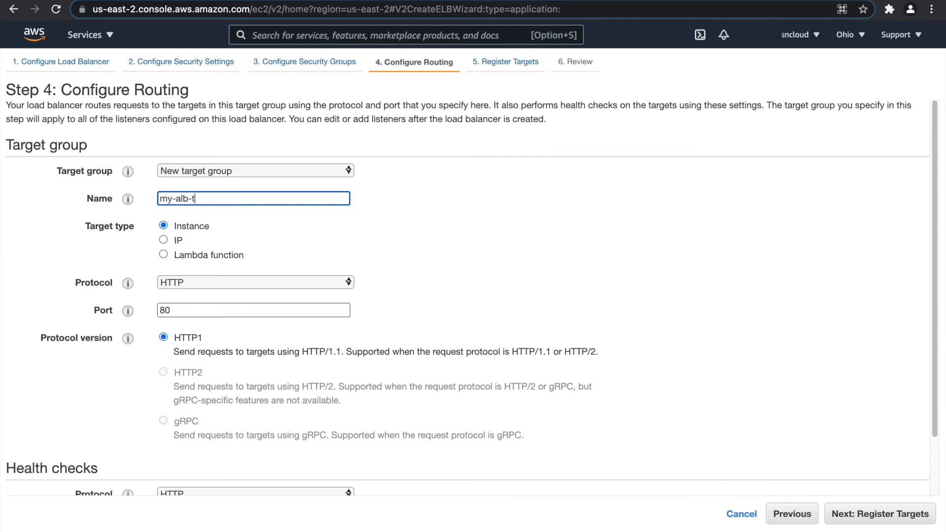
click(194, 199)
text(php-)
scroll(230, 346, down, 3)
click(862, 515)
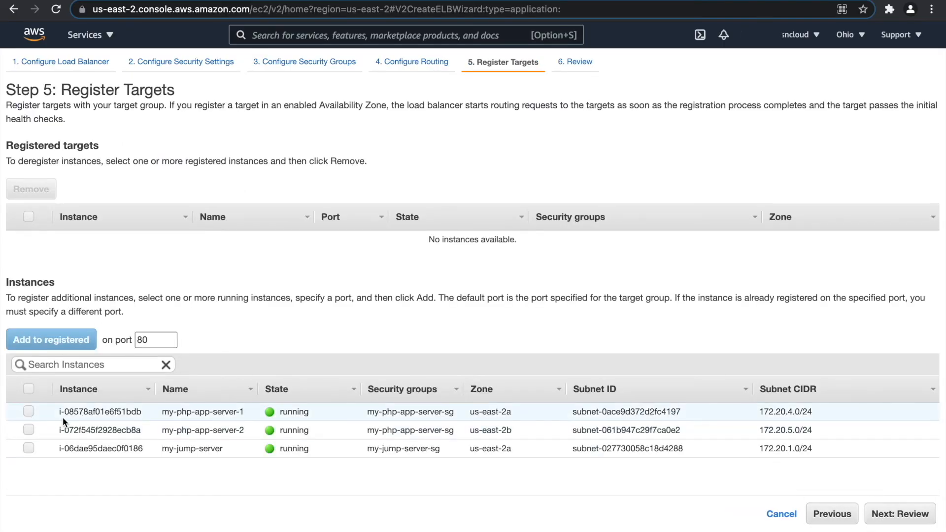
Register my-php-app-server-1 and my-php-app-server-2 as targets and proceed to review.
click(28, 416)
click(29, 429)
click(41, 338)
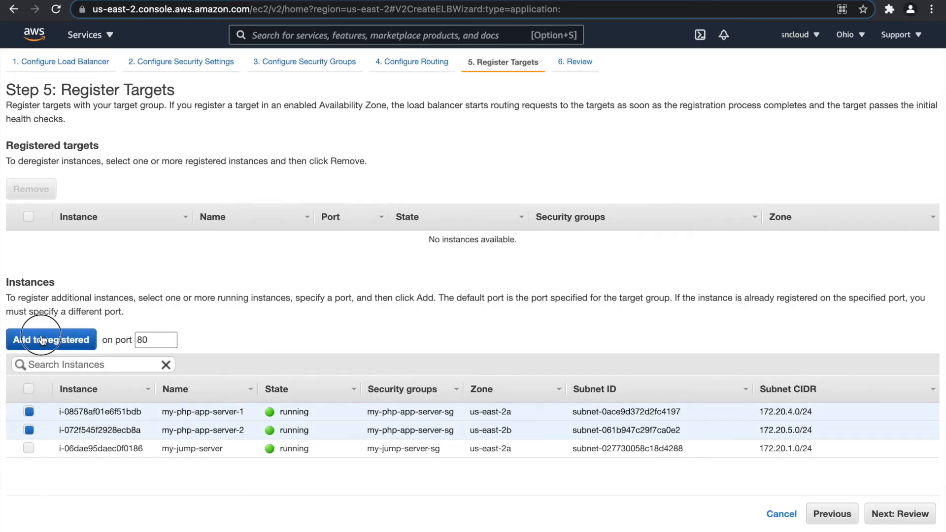
click(911, 513)
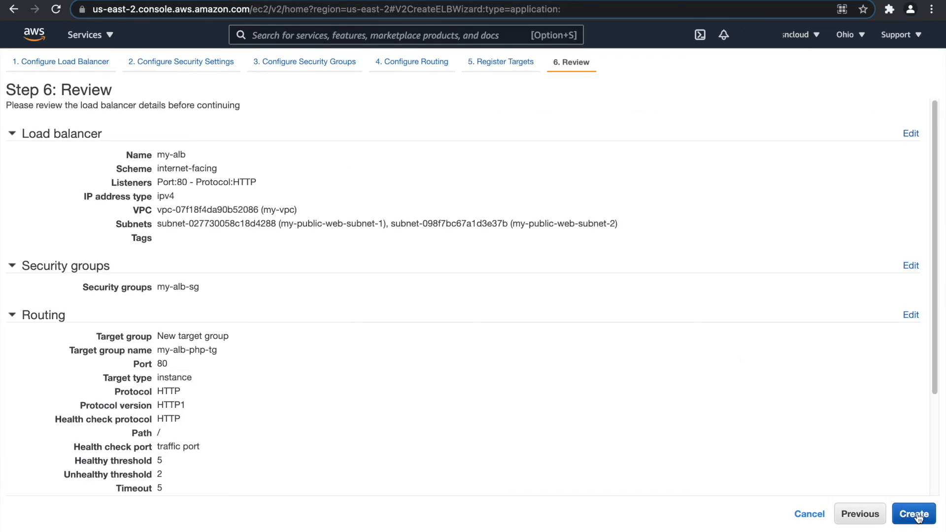
Create the my-alb load balancer and refresh the load balancer list.
click(922, 515)
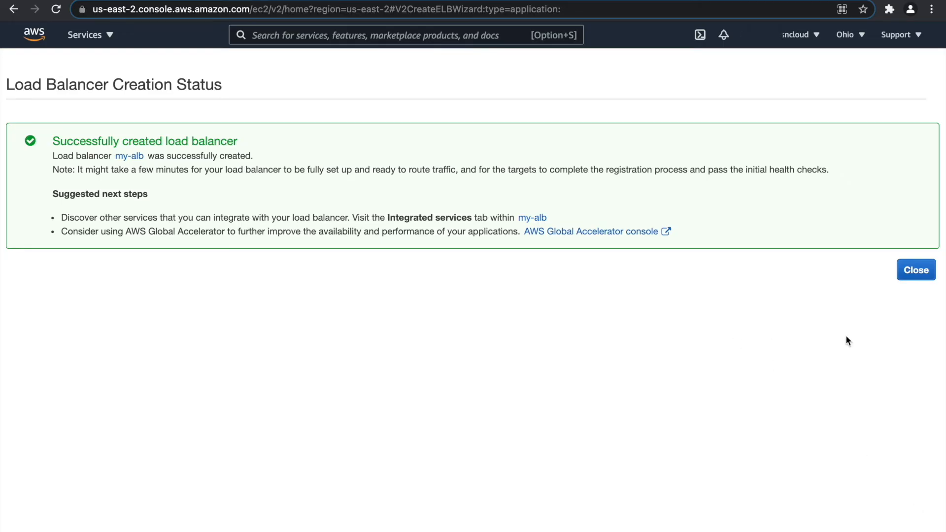
click(918, 274)
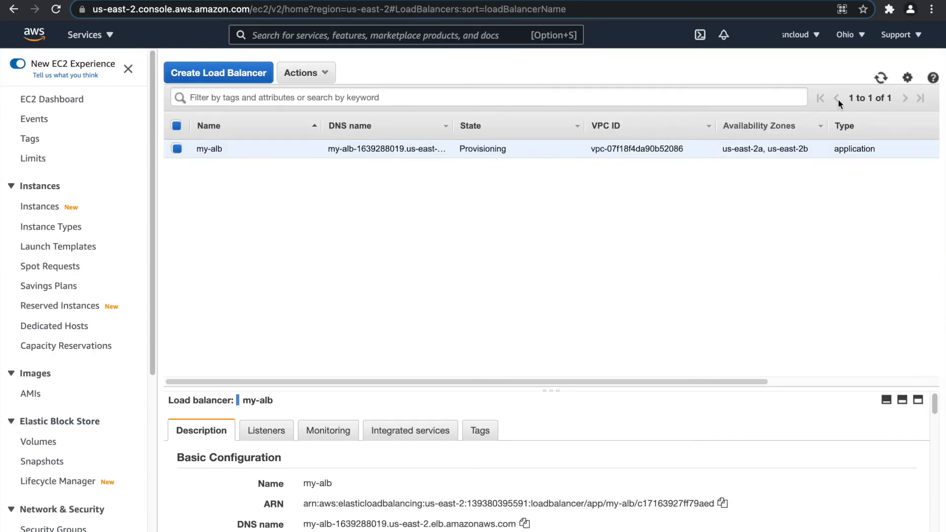
click(880, 79)
scroll(96, 323, down, 5)
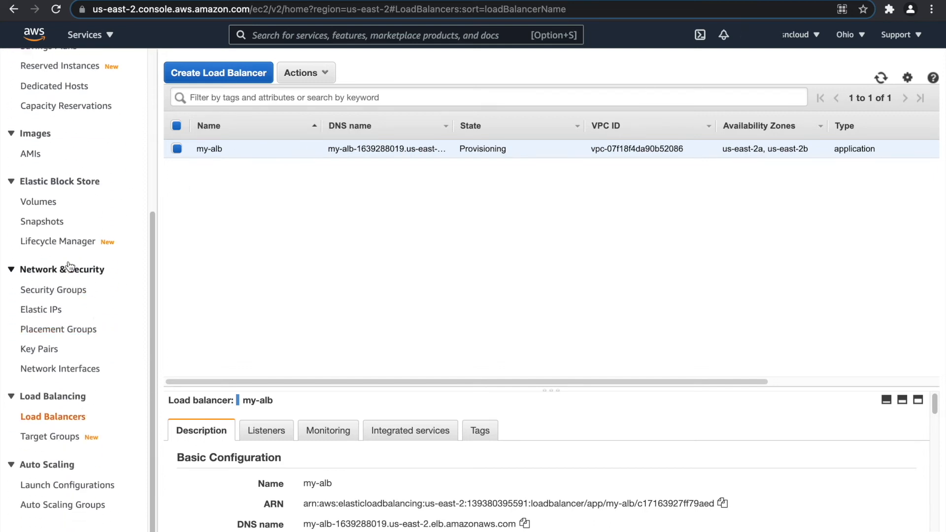
scroll(98, 323, up, 2)
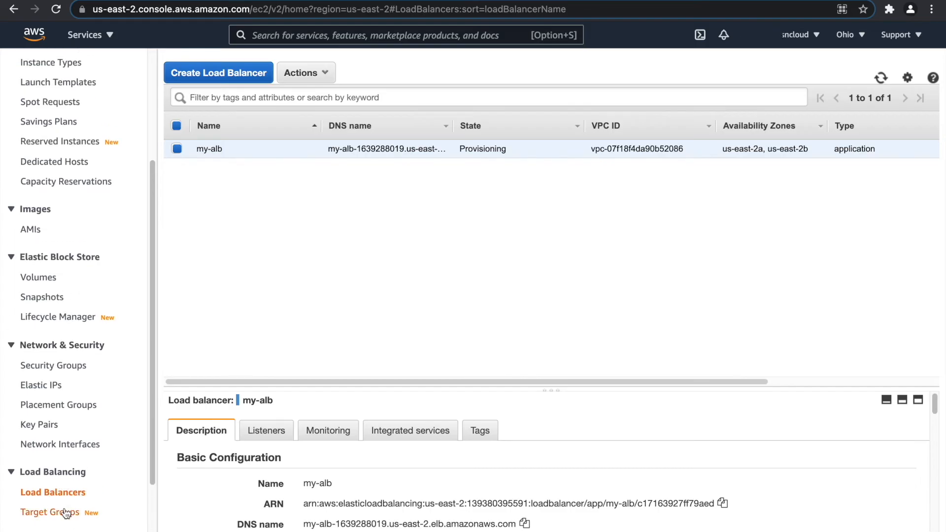
Check the registered targets of target group my-alb-php-tg.
click(66, 512)
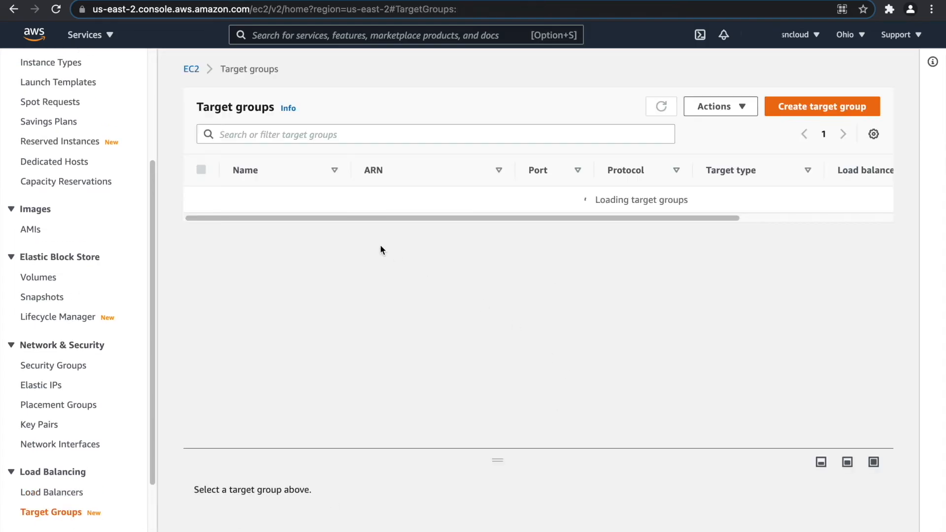
click(269, 202)
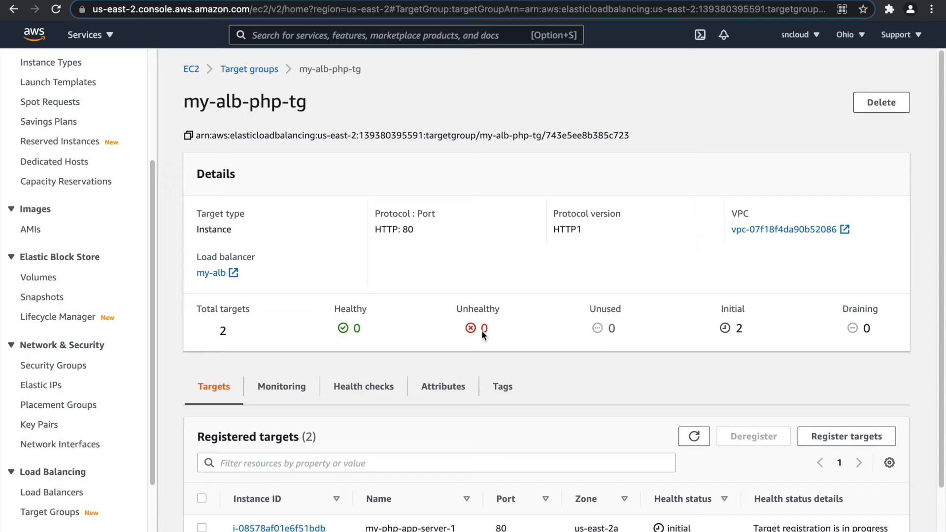
scroll(481, 332, down, 1)
click(694, 382)
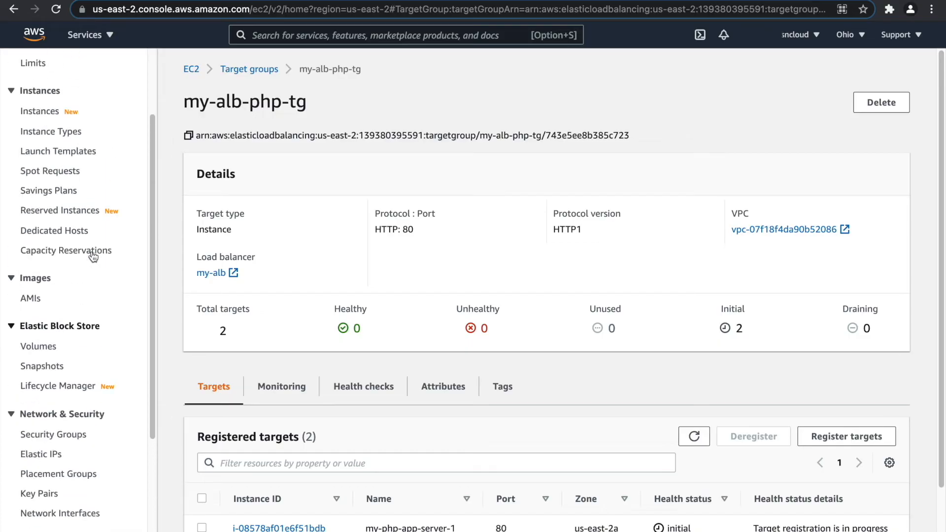
scroll(92, 256, up, 2)
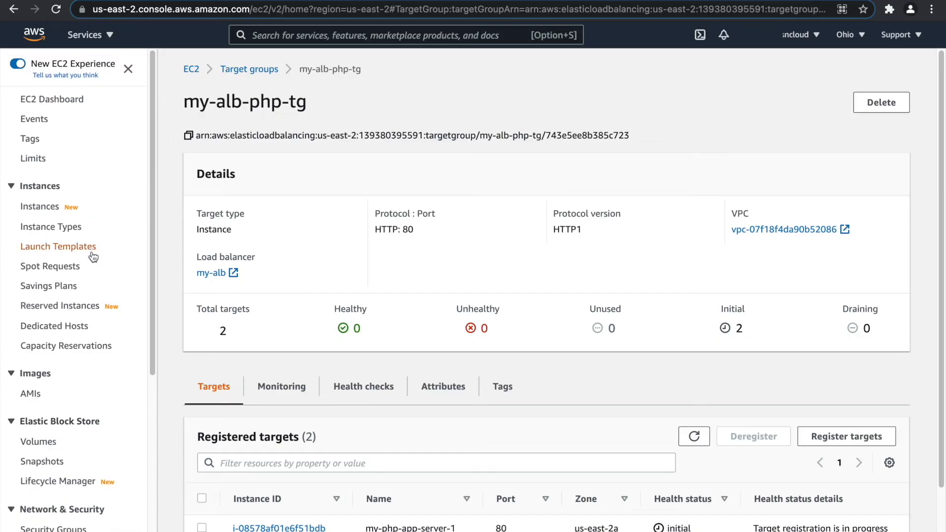
click(52, 207)
Open the inbound rules of my-php-app-server-1's security group my-php-app-server-sg for editing.
click(246, 140)
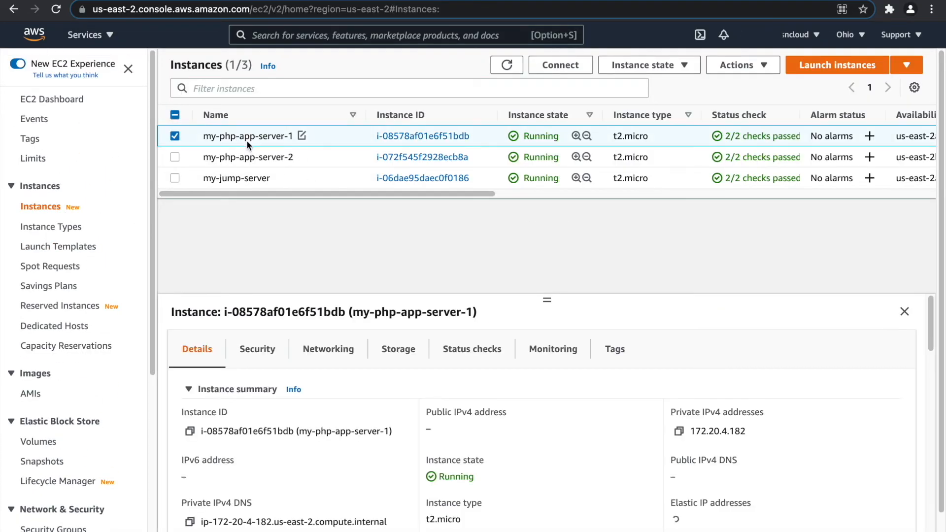
click(271, 348)
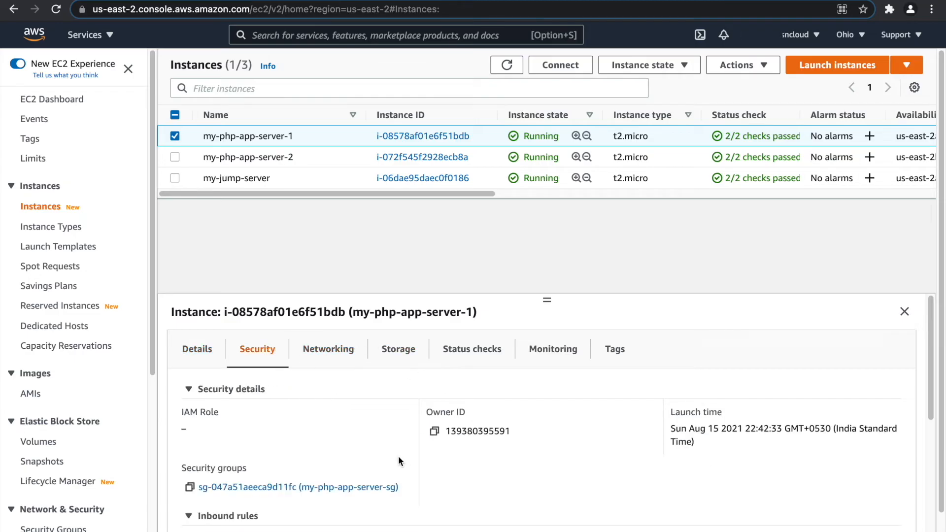
click(345, 487)
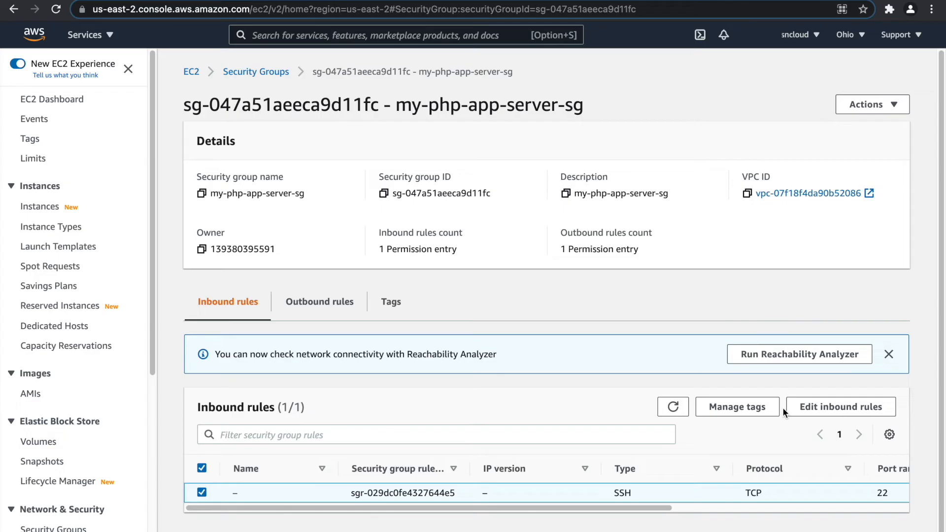
click(859, 407)
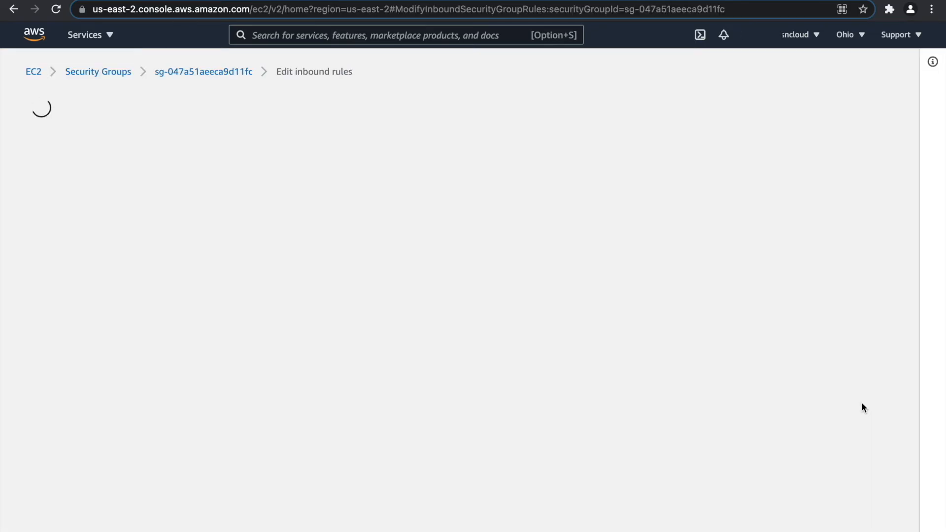
Add and save an inbound rule allowing port 80 from my-alb-sg.
click(97, 335)
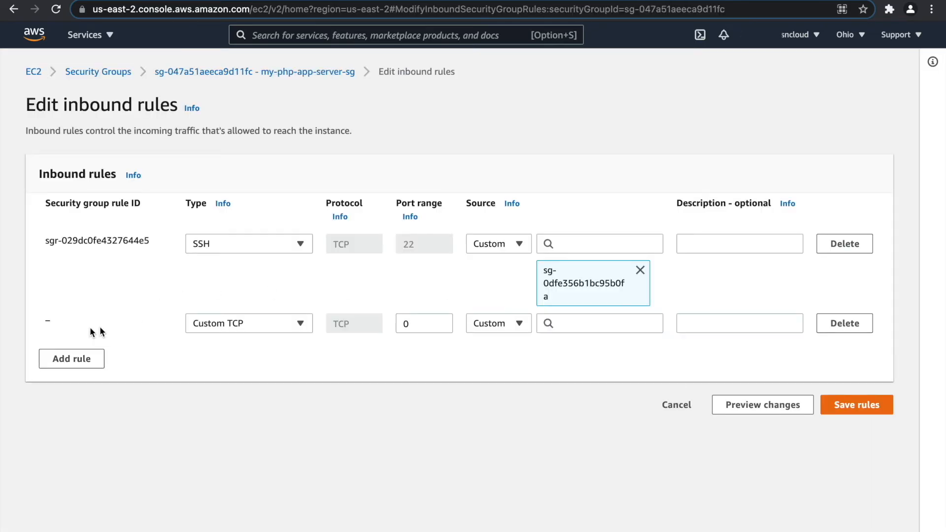
double_click(427, 326)
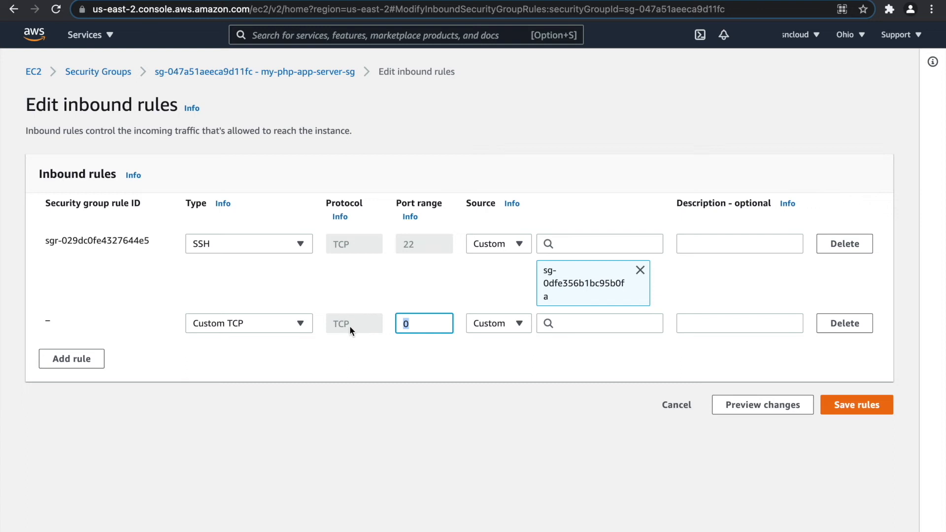
text(80)
click(602, 332)
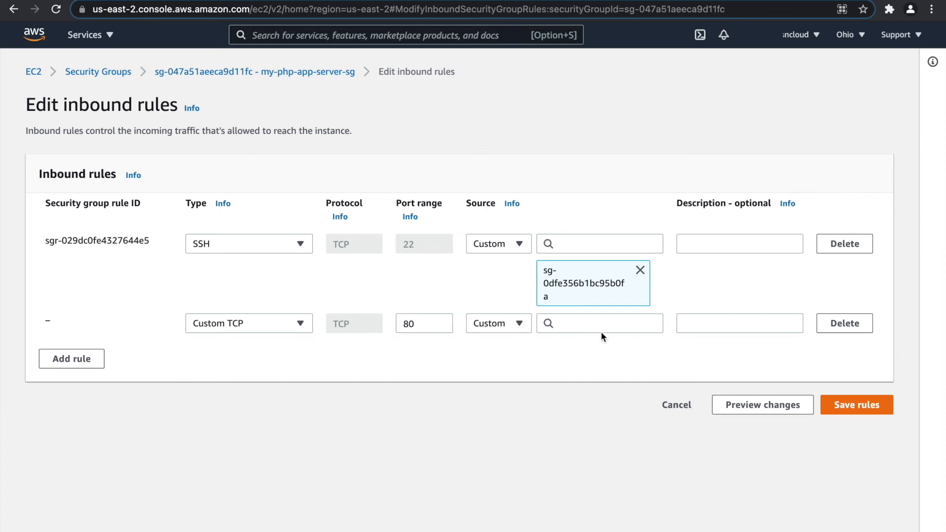
text(alb)
click(612, 291)
click(833, 455)
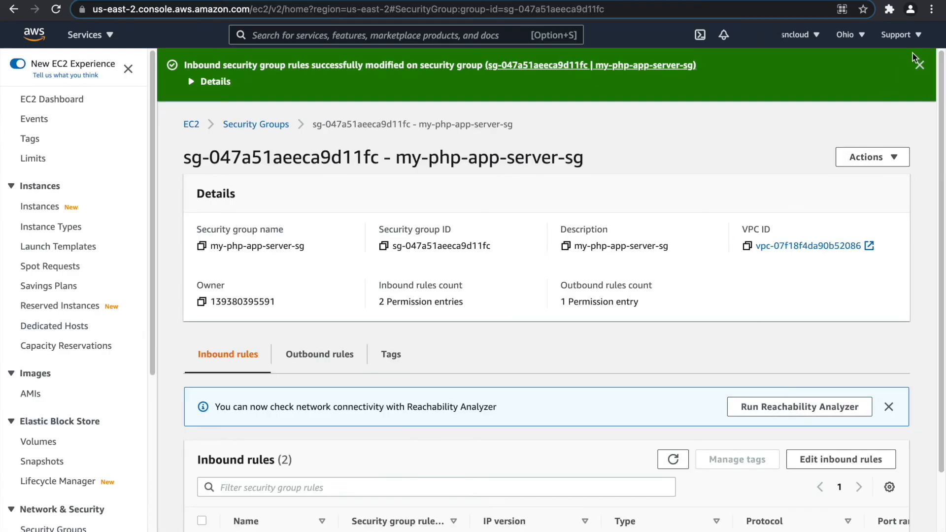
click(918, 65)
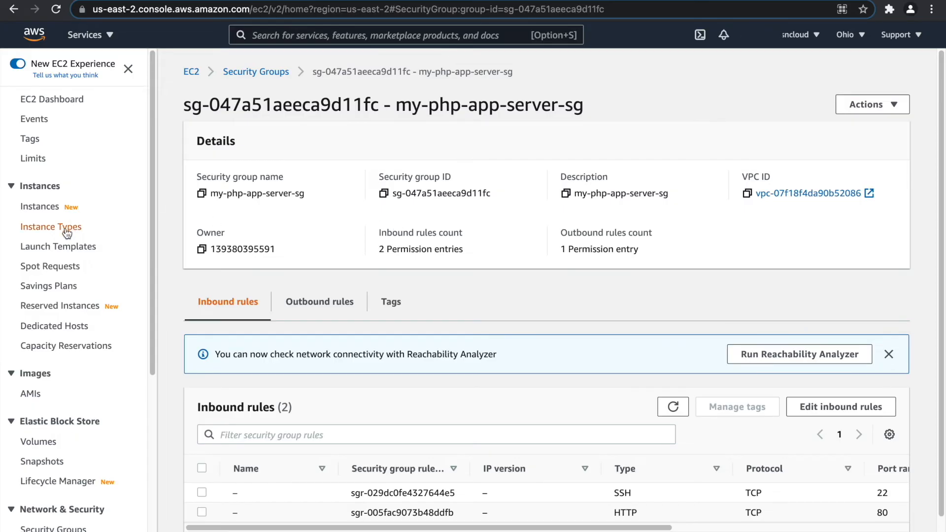
scroll(67, 232, down, 5)
Copy my-alb's DNS name to load its Apache test page, then recall the previous ssh command.
click(64, 467)
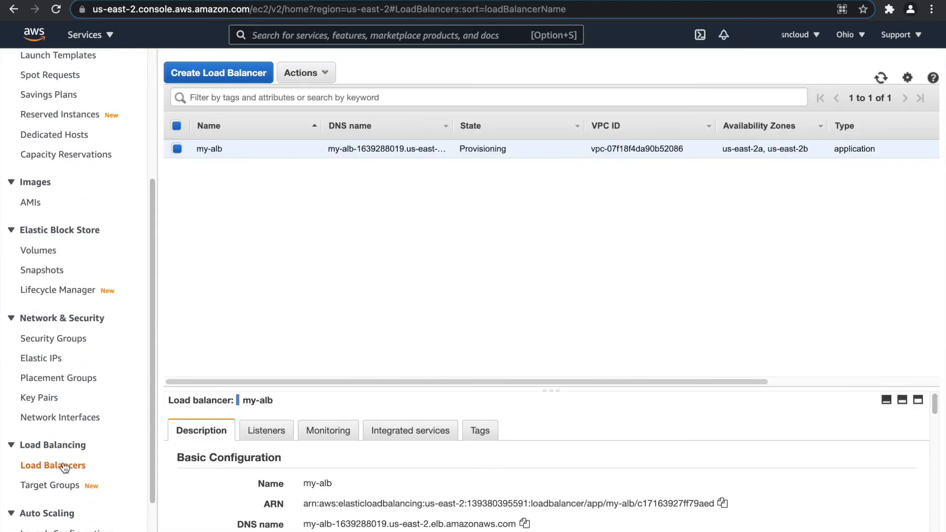
drag(349, 389, 362, 183)
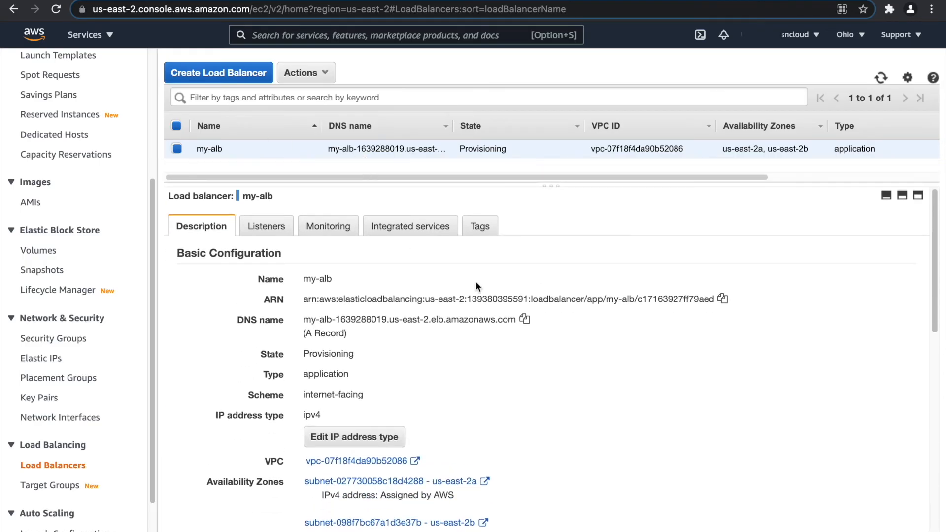
click(524, 319)
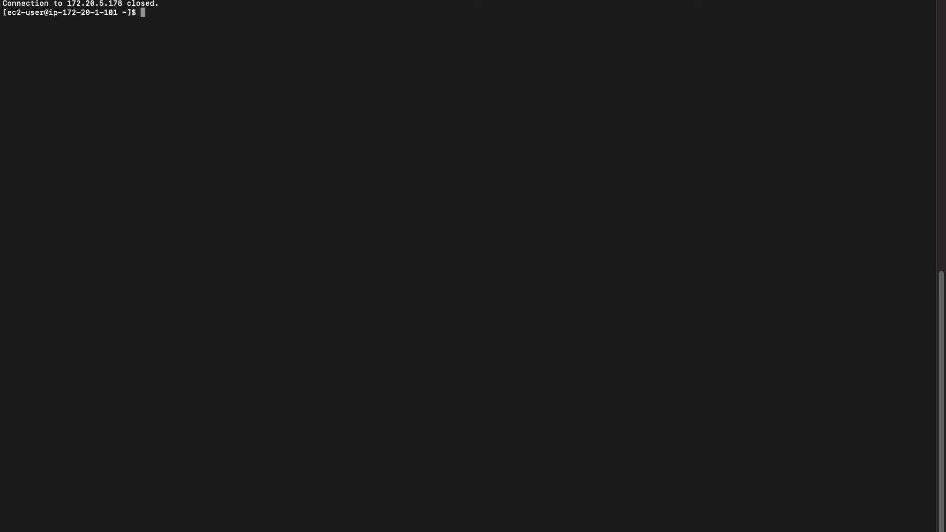
key(Up)
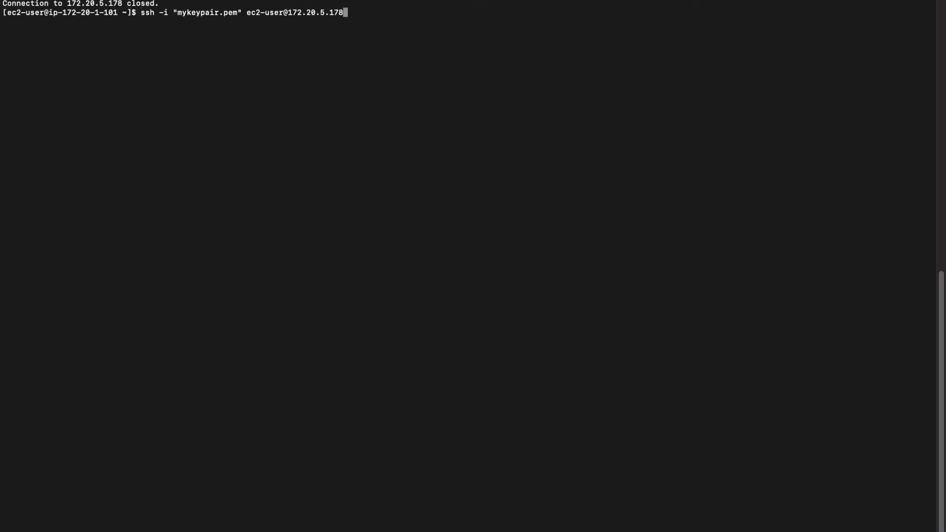
SSH into the server at 172.20.4.182 and change into /var/www/html.
key(Return)
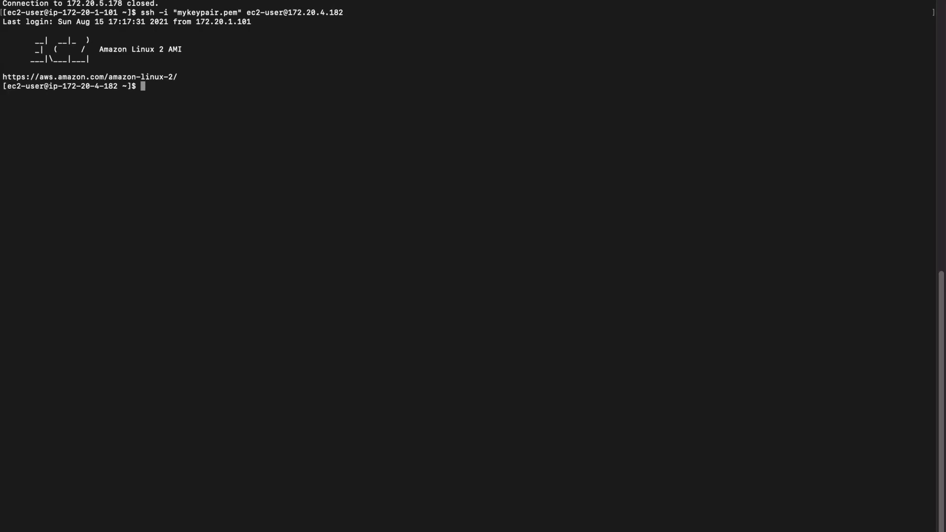
text(cd /var/www/h)
key(Tab)
key(Return)
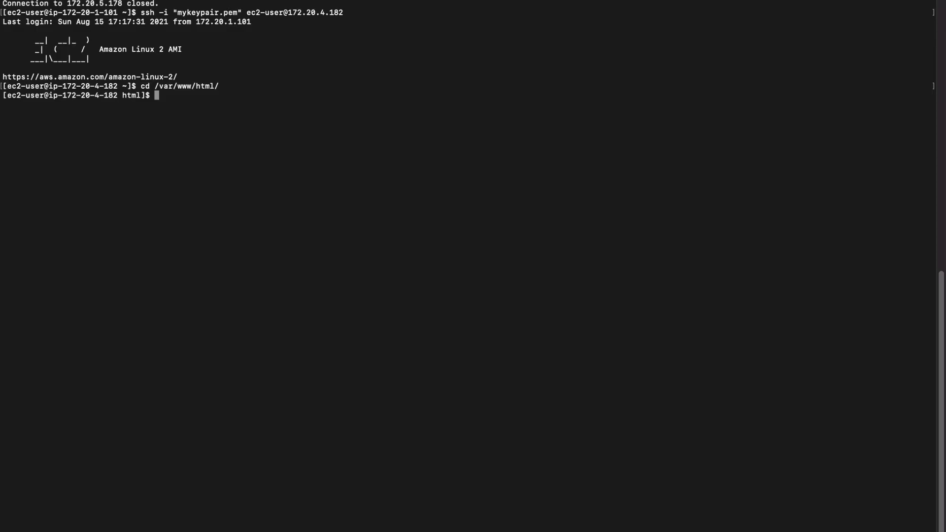
Write "PHP Server 2" into index.html with an edited echo command.
right_click(296, 1)
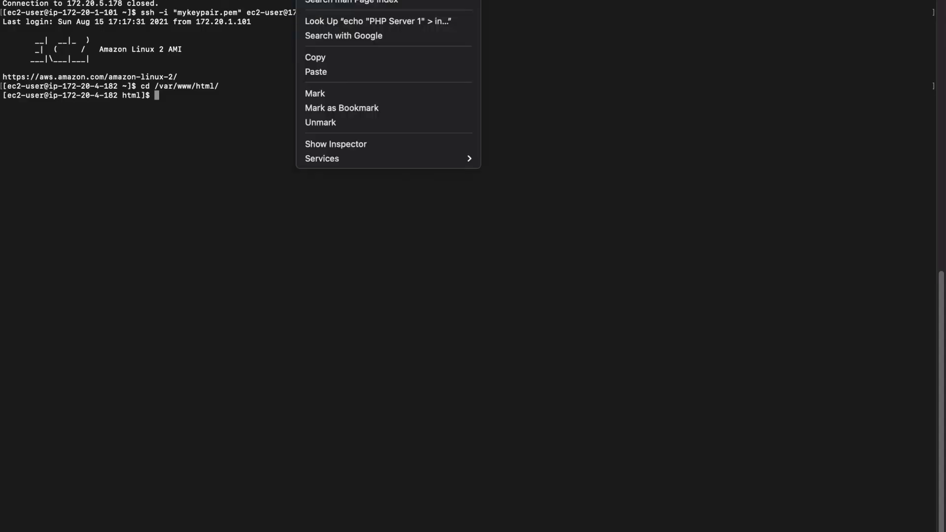
click(316, 57)
right_click(269, 129)
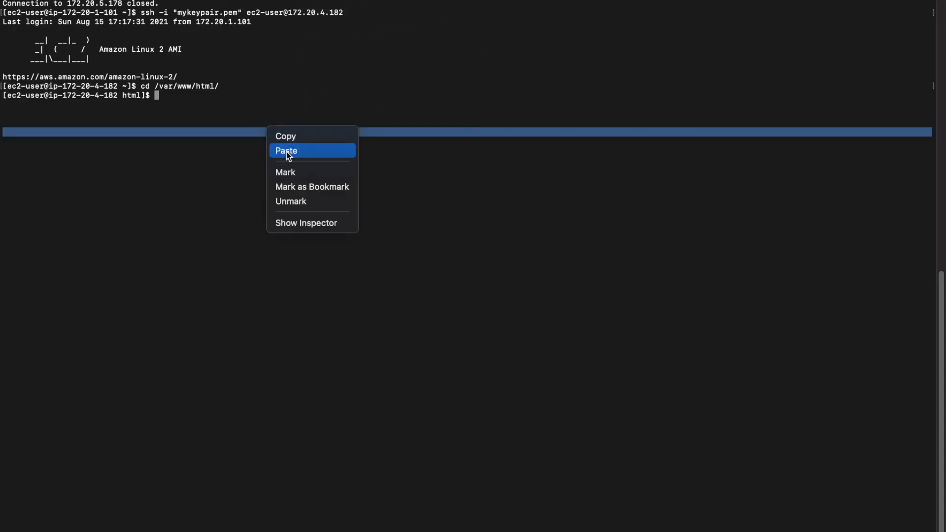
click(286, 151)
key(Left)
key(Left)
key(Left)
key(Left)
key(Left)
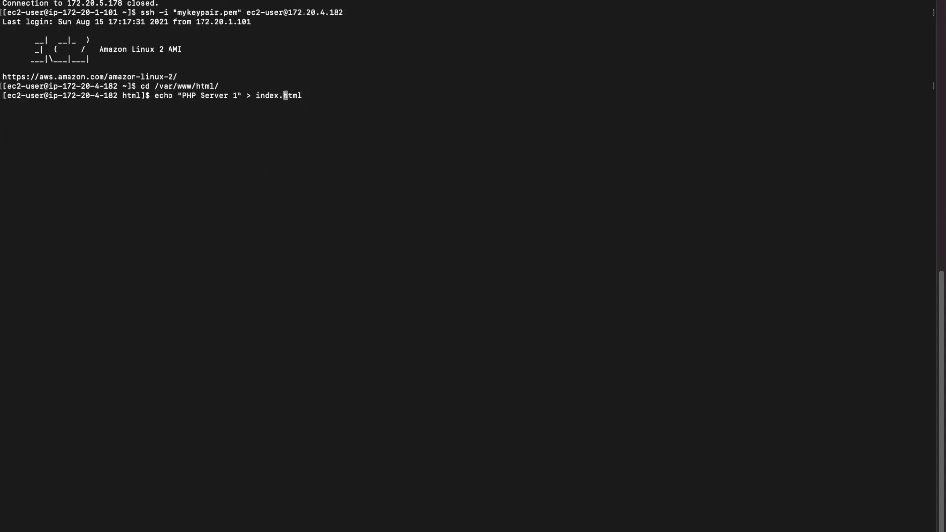
key(Left)
key(Left)
key(Left)
key(Left)
key(Left)
key(Left)
key(Left)
key(Left)
key(Left)
key(Left)
key(Right)
key(Return)
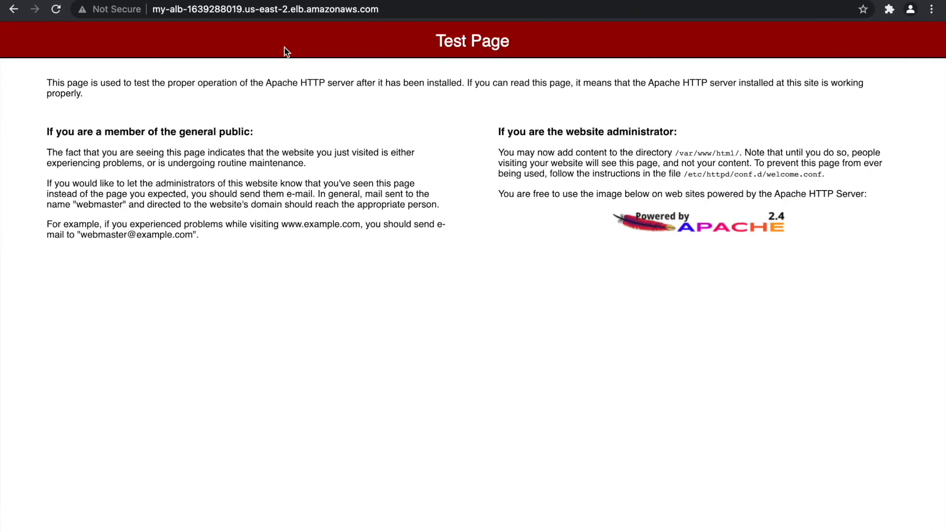
Load /index.html through my-alb and reload to see PHP Server 1 and 2 alternate.
click(391, 13)
click(429, 14)
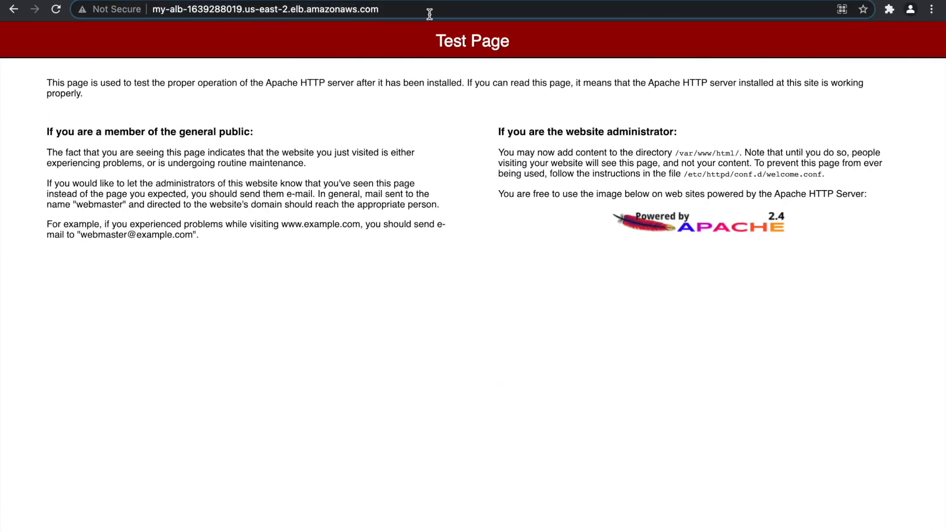
text(/index.html)
key(Return)
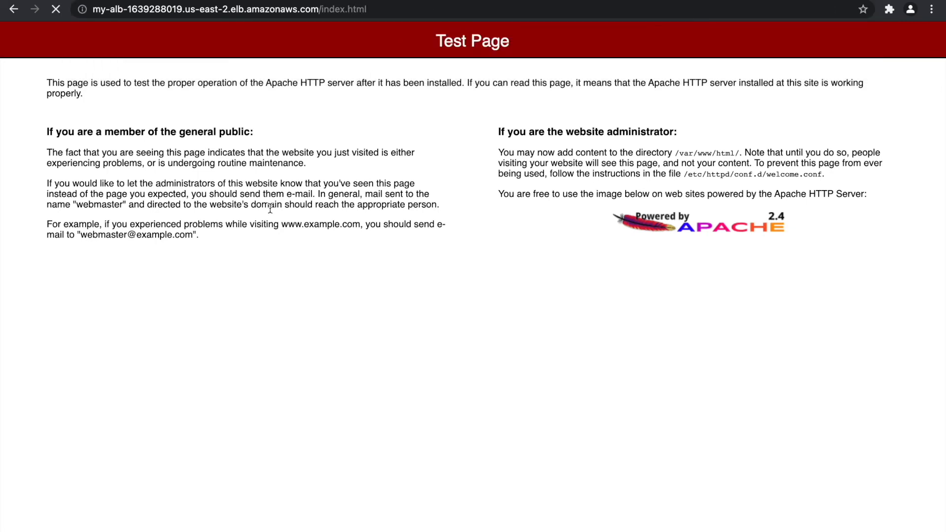
key(super+r)
key(super+r)
key(super+r)
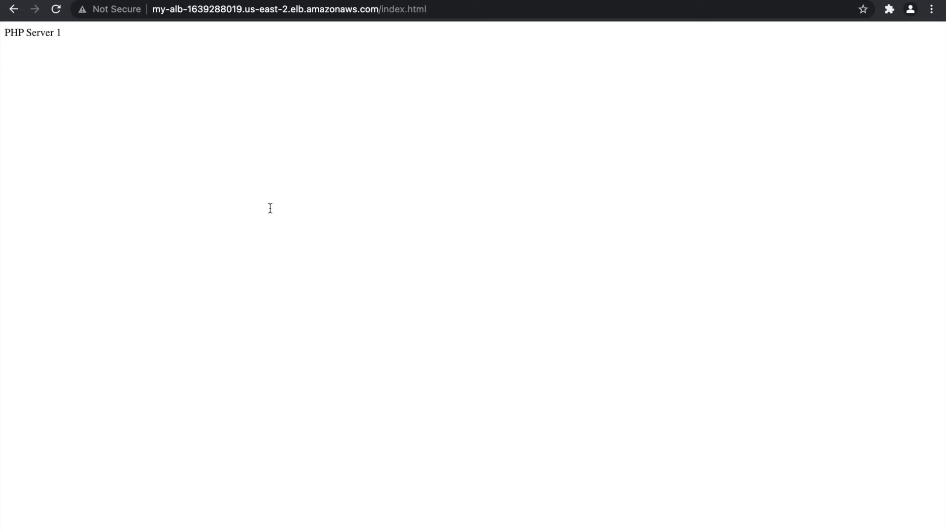
key(super+r)
key(super+r)
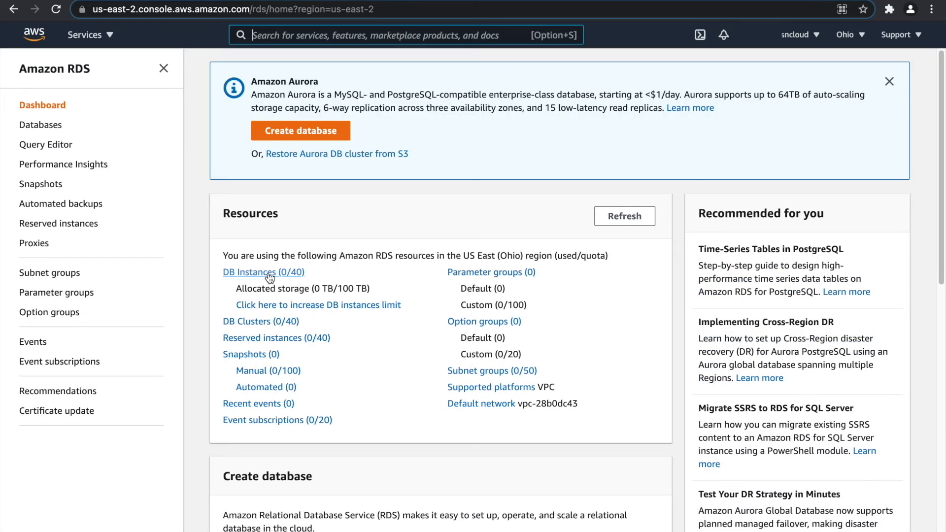
Start a DB subnet group named and described my-db-subnet-group in my-vpc.
click(49, 274)
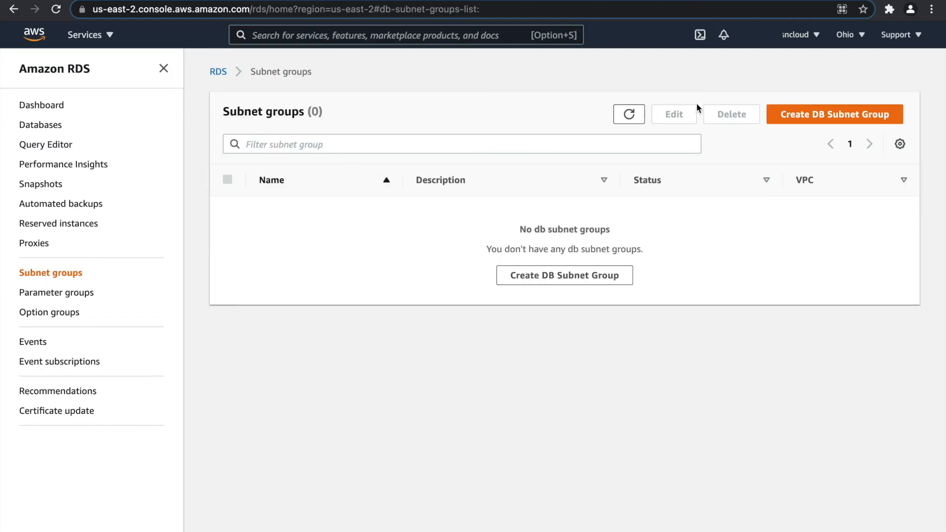
click(794, 114)
click(248, 237)
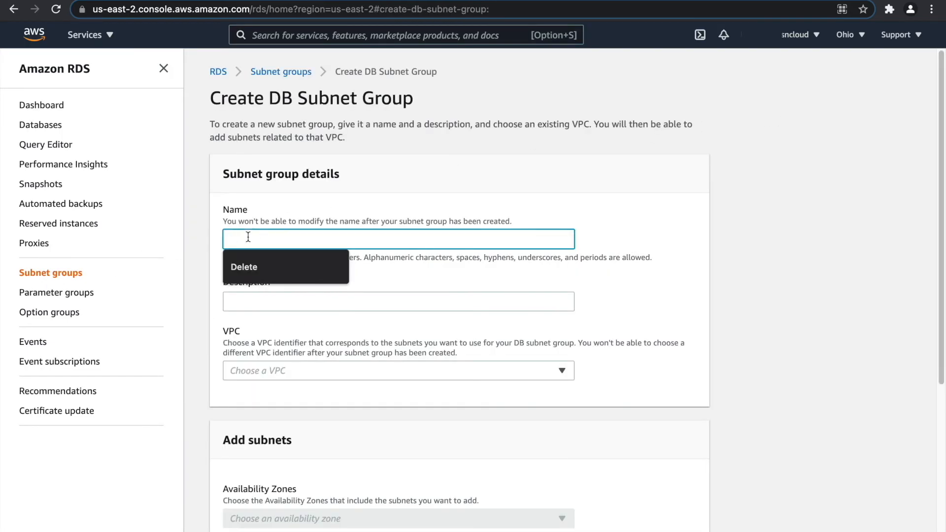
text(my-d)
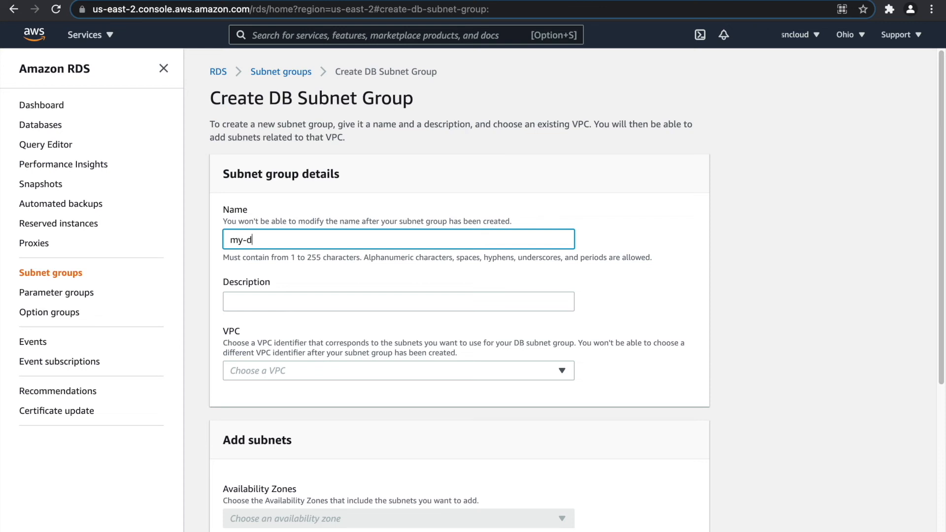
text(b-subnet-group)
key(super+a)
click(288, 307)
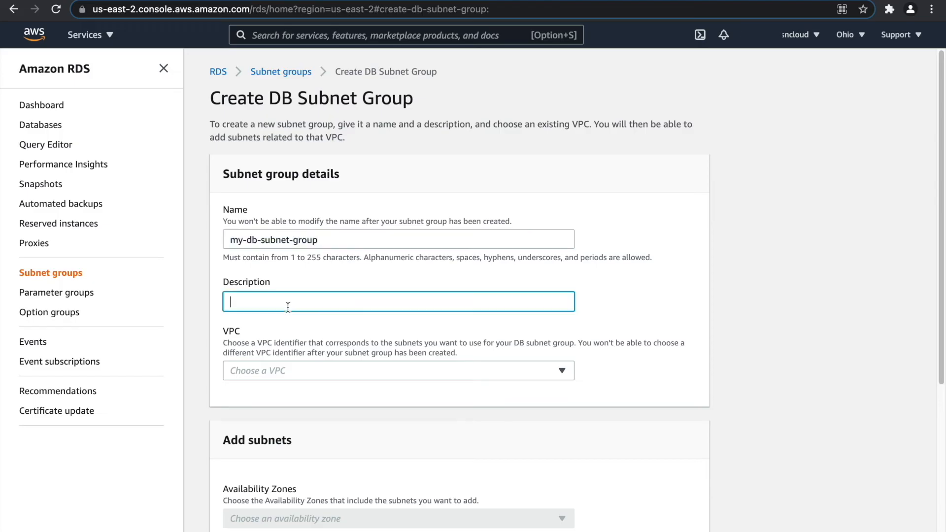
key(super+v)
click(293, 368)
click(302, 403)
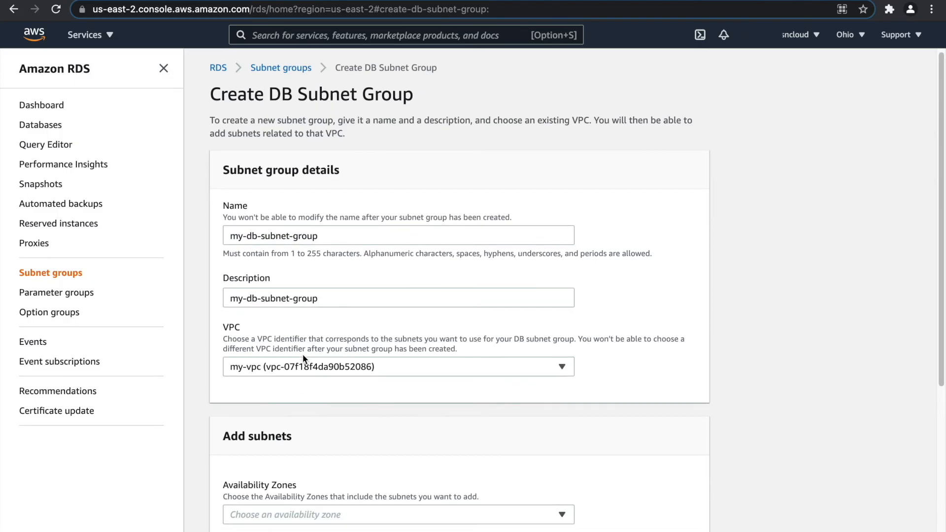
Add subnets 172.20.7.0/24 (us-east-2a) and 172.20.8.0/24 (us-east-2b) and create the group.
scroll(303, 353, down, 2)
click(311, 410)
click(306, 430)
click(301, 451)
scroll(354, 347, down, 3)
click(660, 345)
click(332, 360)
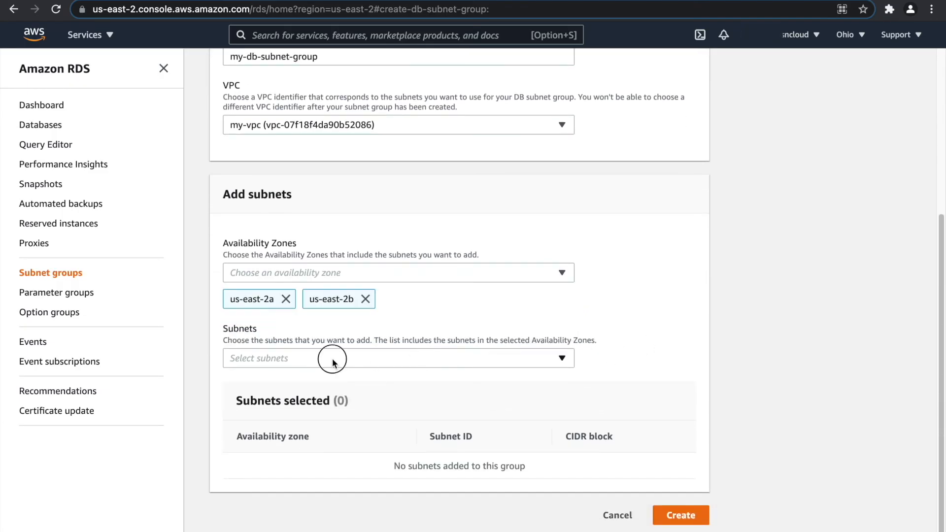
click(362, 328)
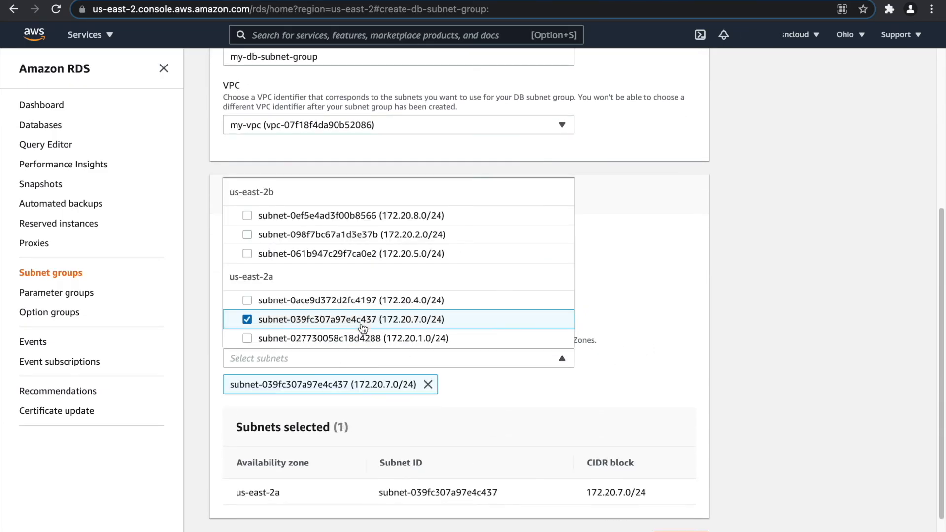
click(357, 220)
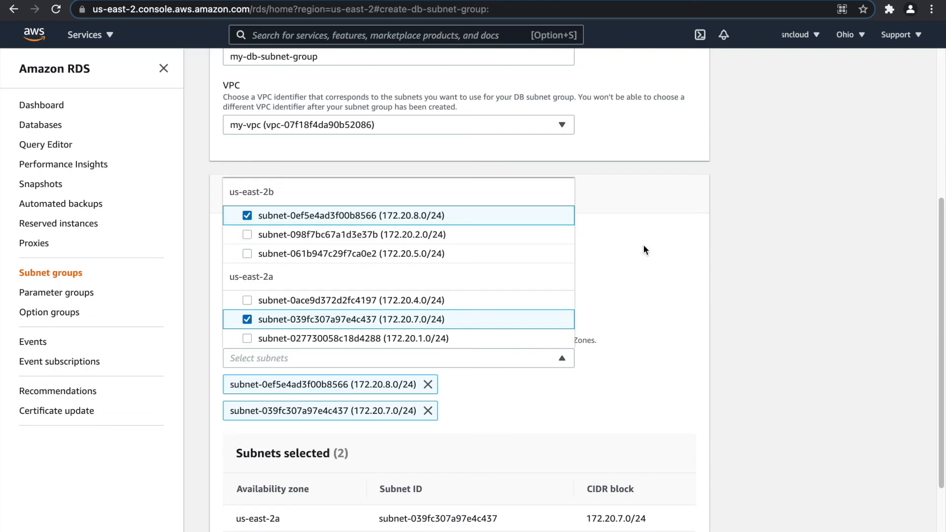
click(680, 244)
scroll(458, 265, down, 3)
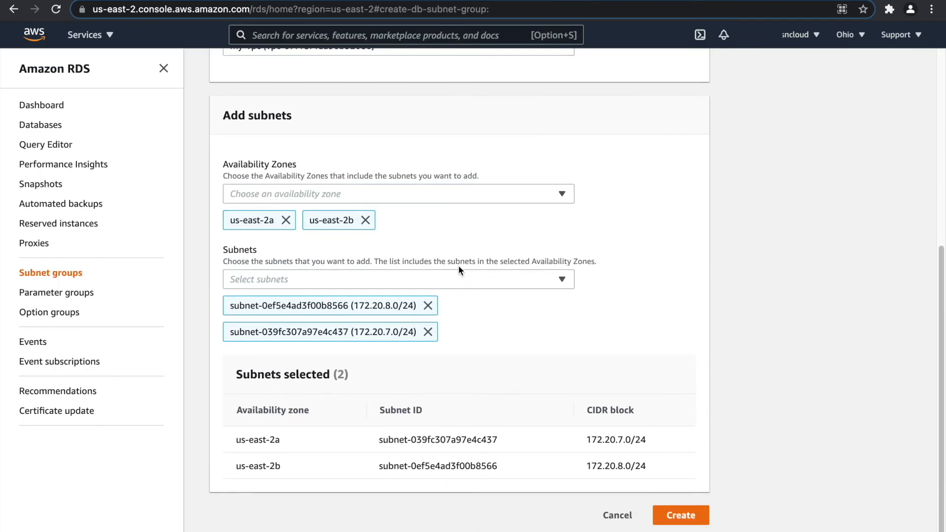
click(682, 517)
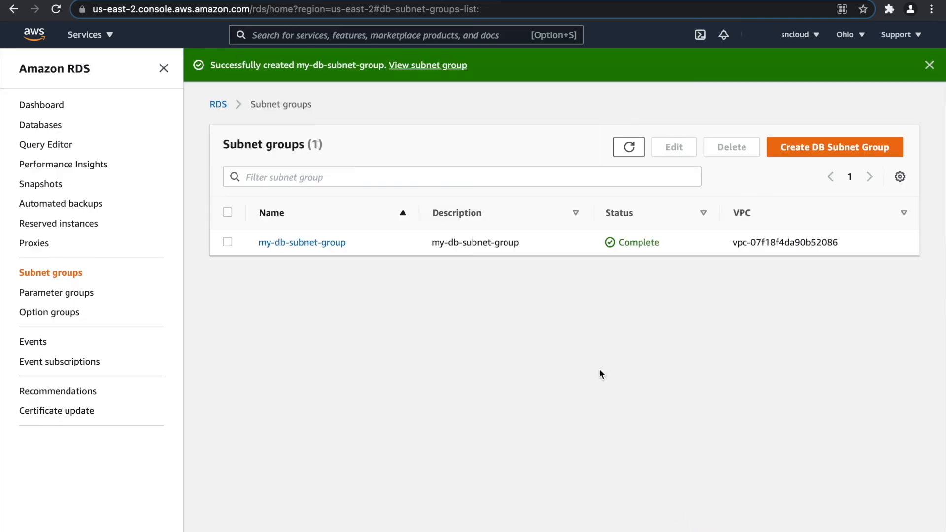
click(929, 65)
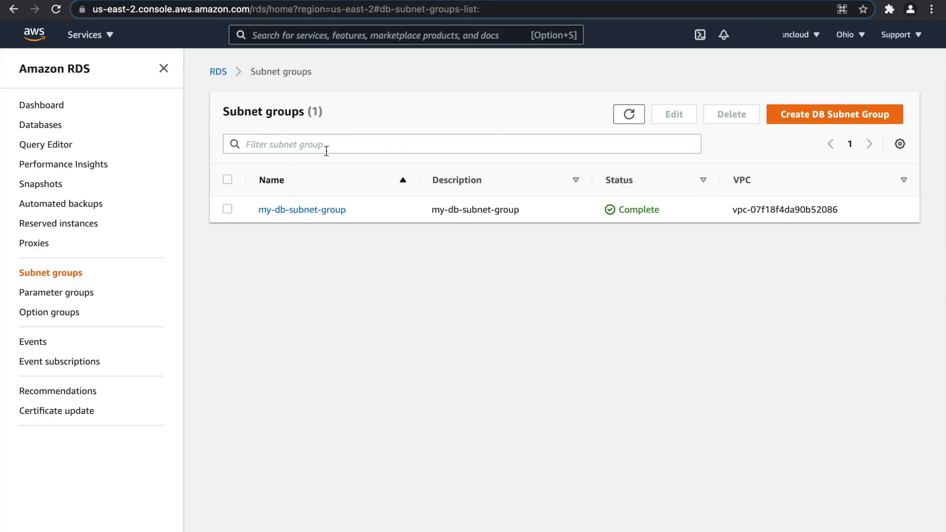
Start a new RDS database using the MySQL engine and the Free tier template.
click(51, 108)
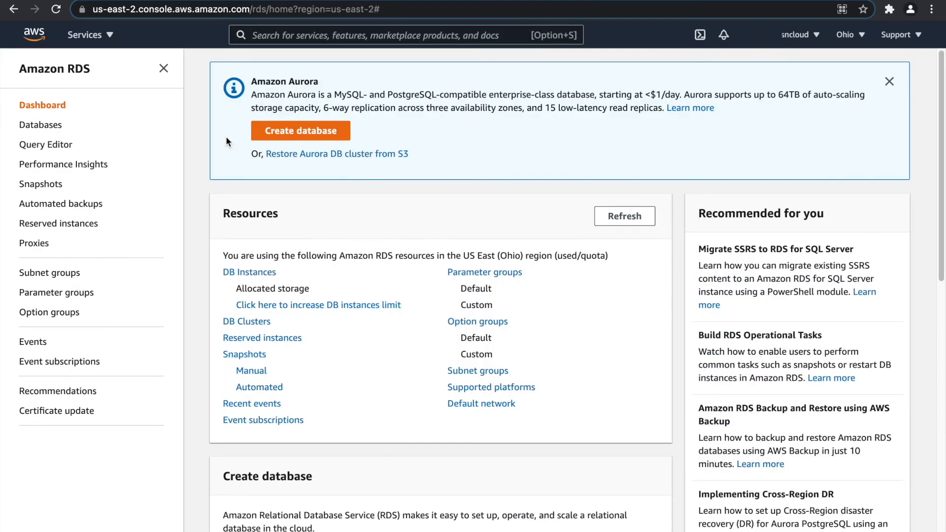
click(305, 130)
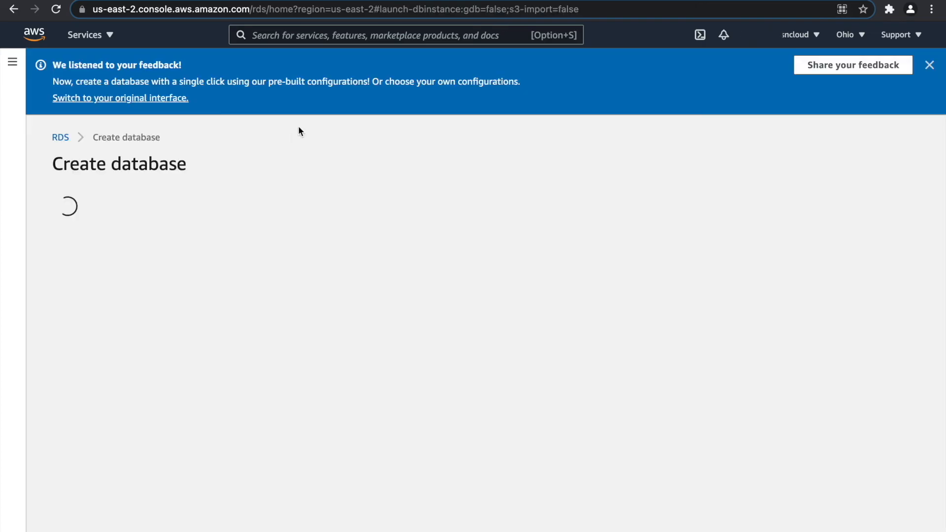
click(929, 64)
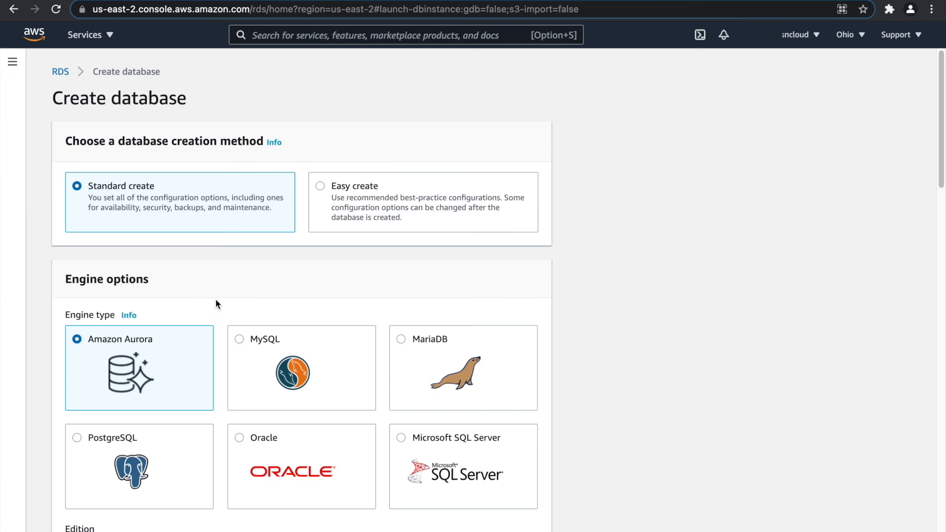
click(244, 347)
scroll(285, 276, down, 5)
scroll(223, 318, down, 3)
scroll(235, 321, down, 5)
click(454, 205)
Replace the default identifier database-1 with my-db.
double_click(149, 381)
triple_click(149, 380)
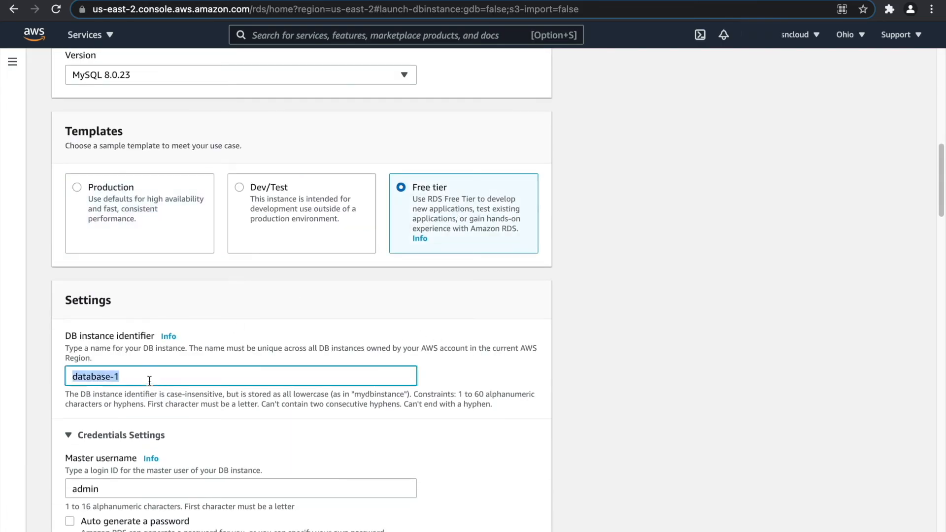
text(my-db)
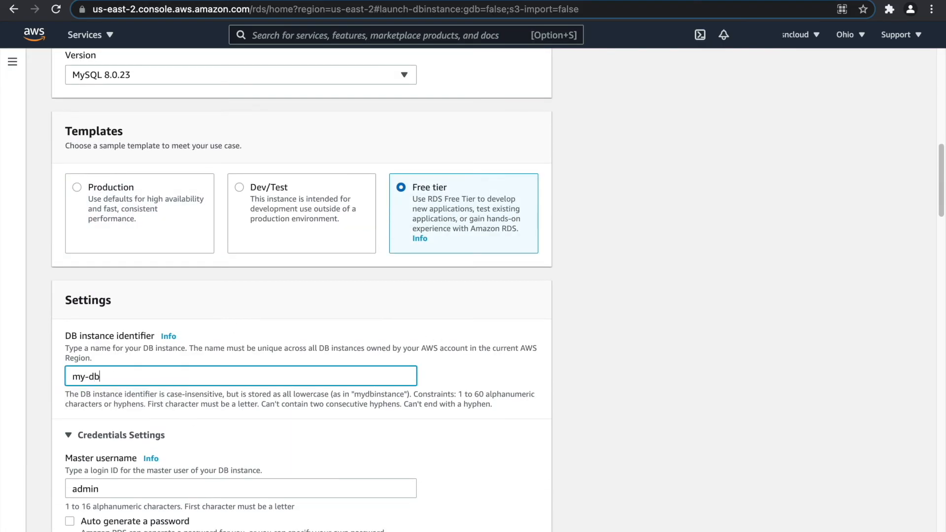
scroll(73, 403, down, 3)
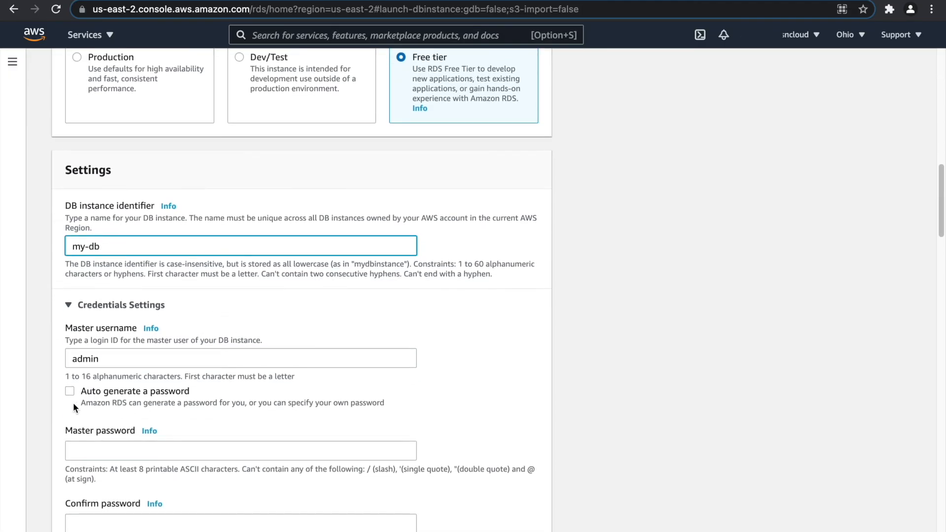
scroll(103, 420, down, 1)
Enter the master password and confirm it for the admin user.
click(105, 426)
text(••)
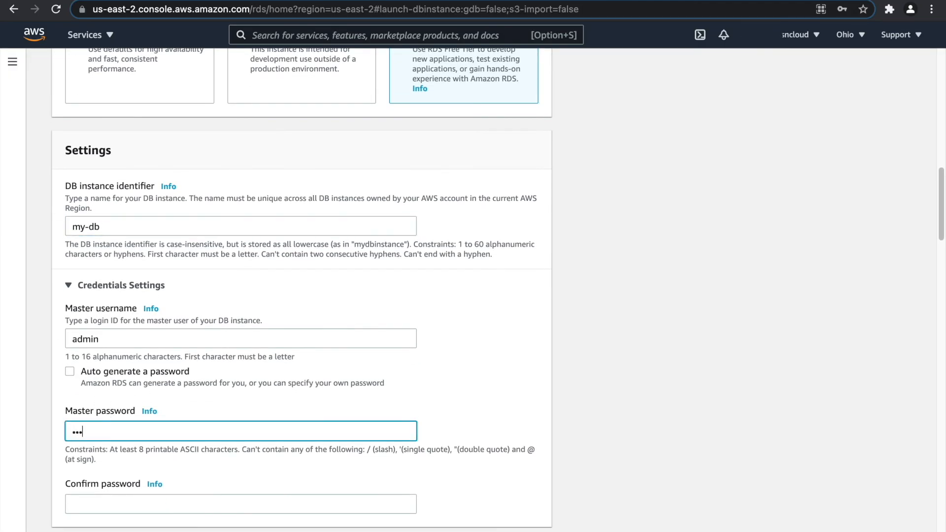
scroll(129, 451, down, 1)
click(136, 464)
text(••)
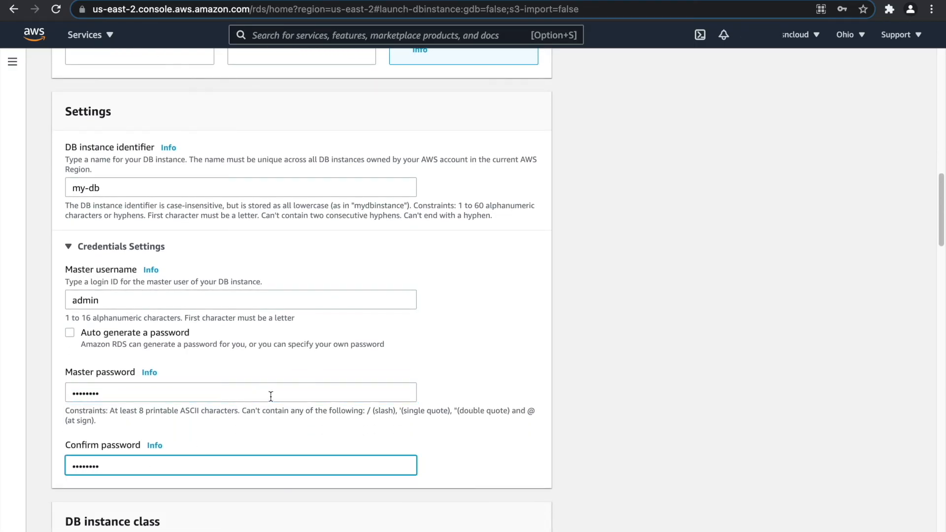
scroll(269, 392, down, 5)
scroll(264, 391, down, 11)
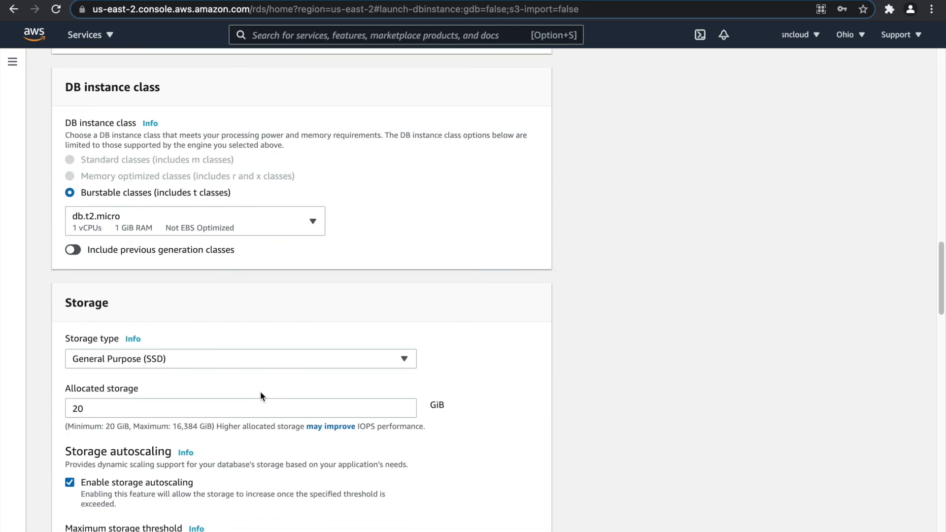
scroll(176, 324, down, 1)
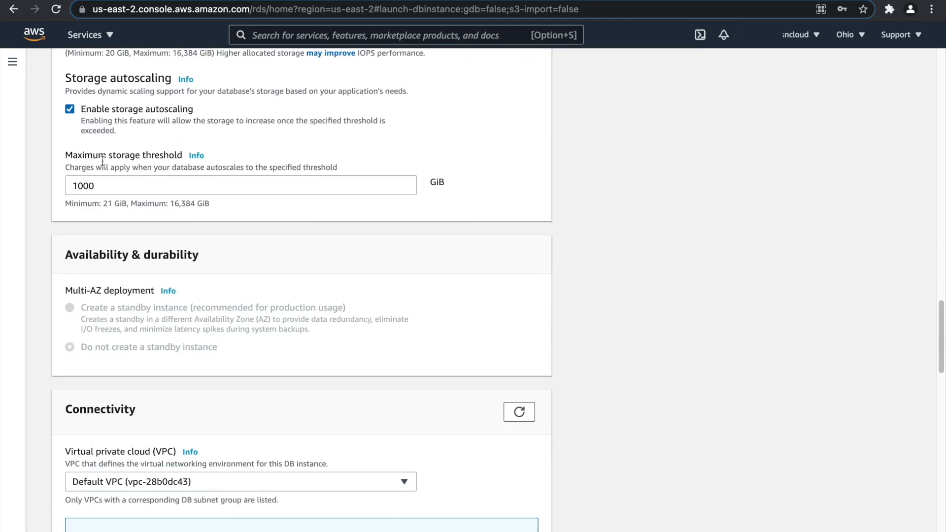
Turn off storage autoscaling and place the database in my-vpc.
click(69, 109)
scroll(148, 217, down, 4)
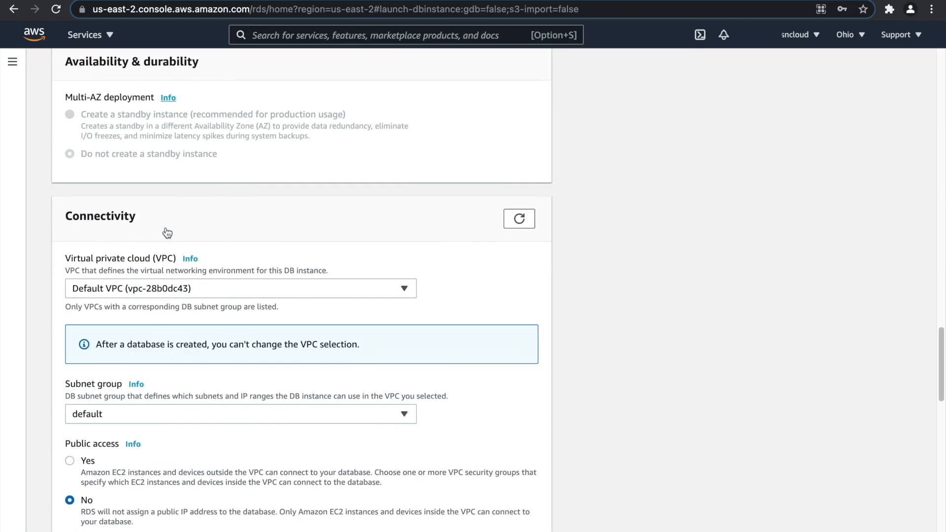
click(174, 212)
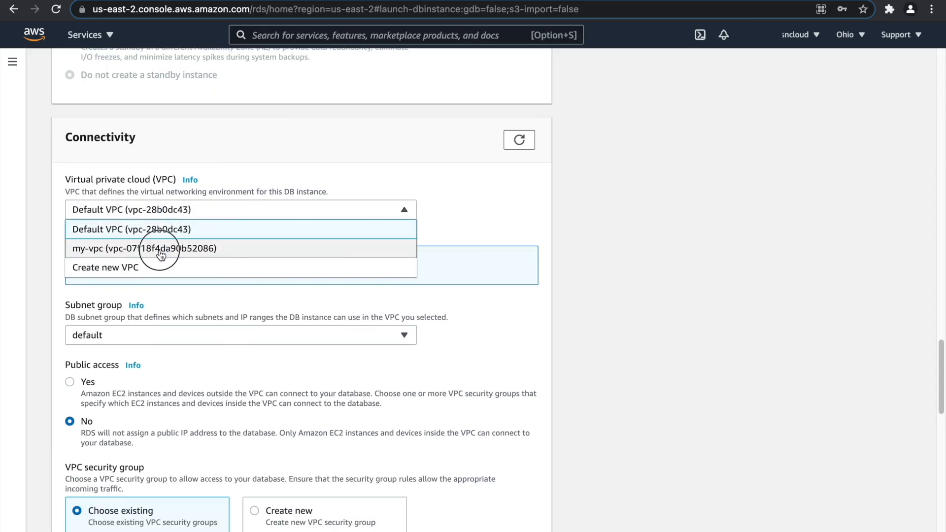
click(165, 252)
scroll(196, 241, down, 2)
scroll(190, 262, down, 2)
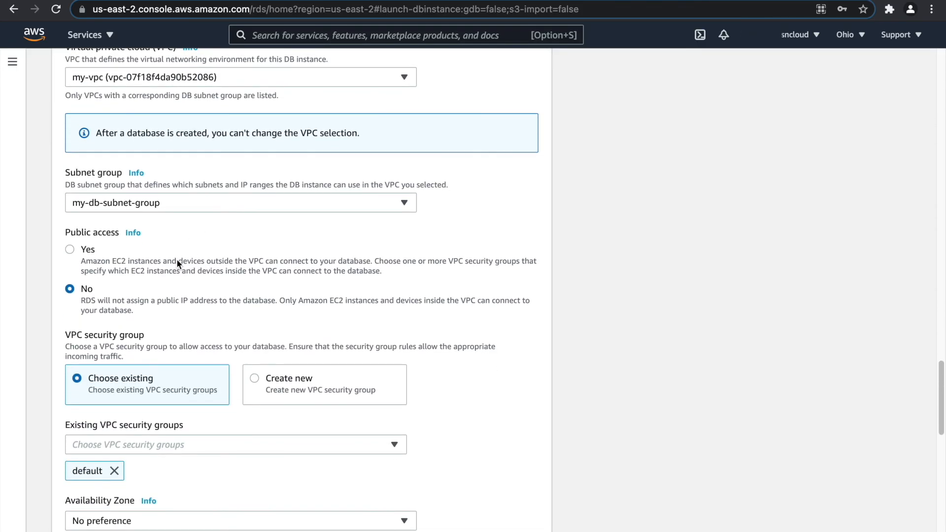
Create a new security group named my-db-sg and choose Availability Zone us-east-2a.
click(284, 314)
click(147, 377)
text(my-db-sg)
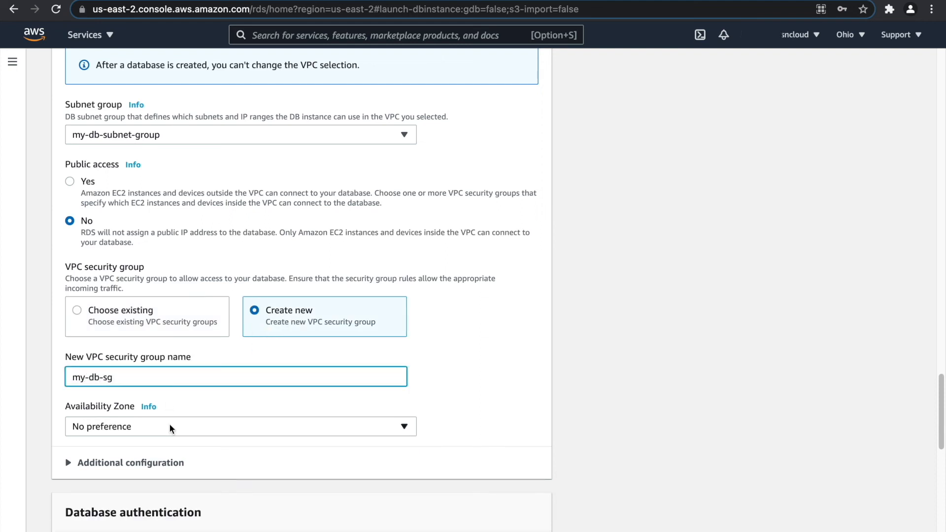
click(169, 426)
click(163, 467)
Submit the form to create the my-db database.
scroll(227, 345, down, 10)
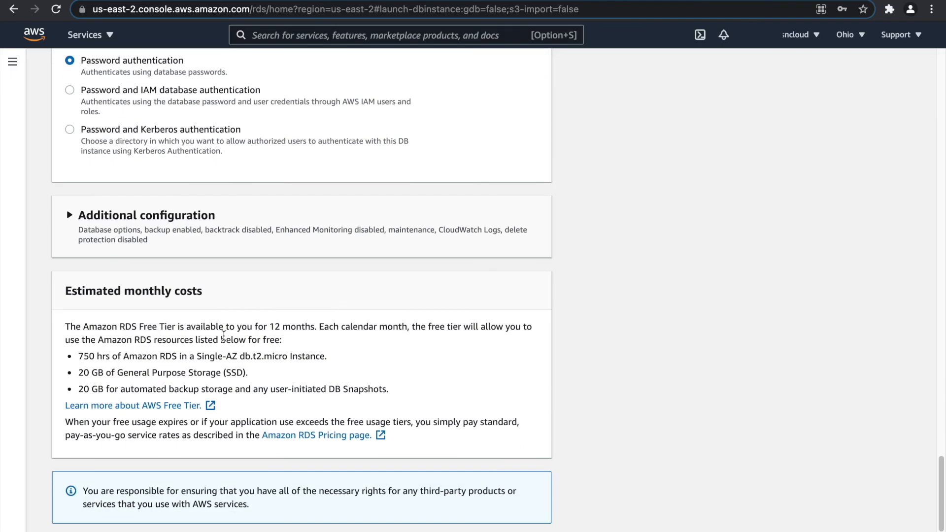
scroll(222, 333, down, 2)
scroll(247, 332, up, 3)
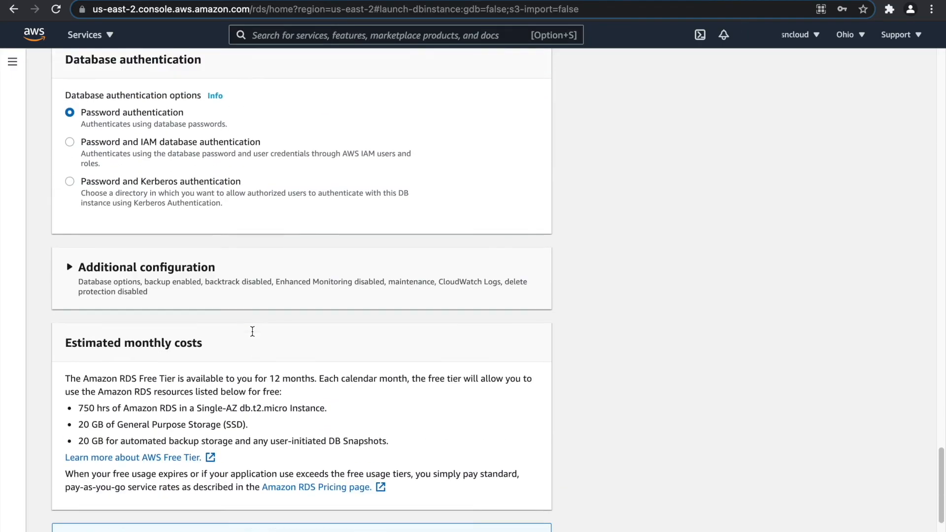
scroll(254, 333, down, 3)
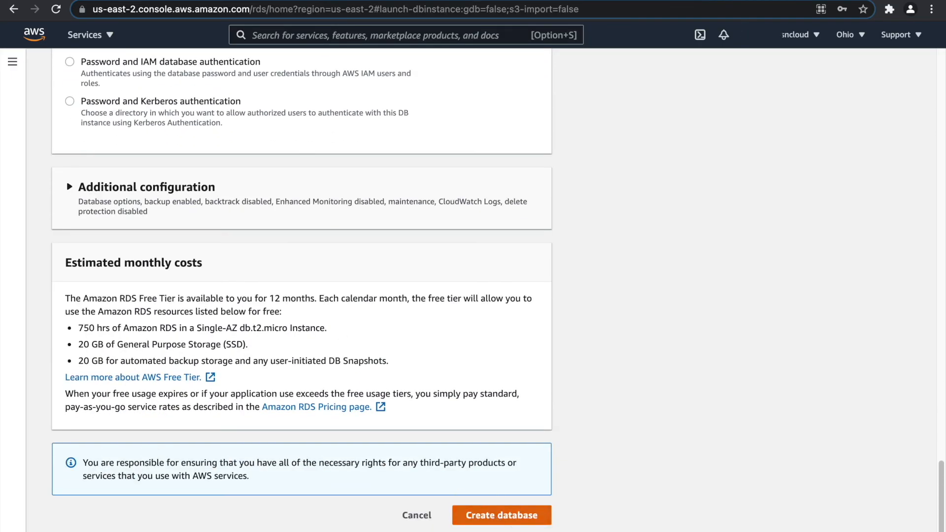
click(498, 517)
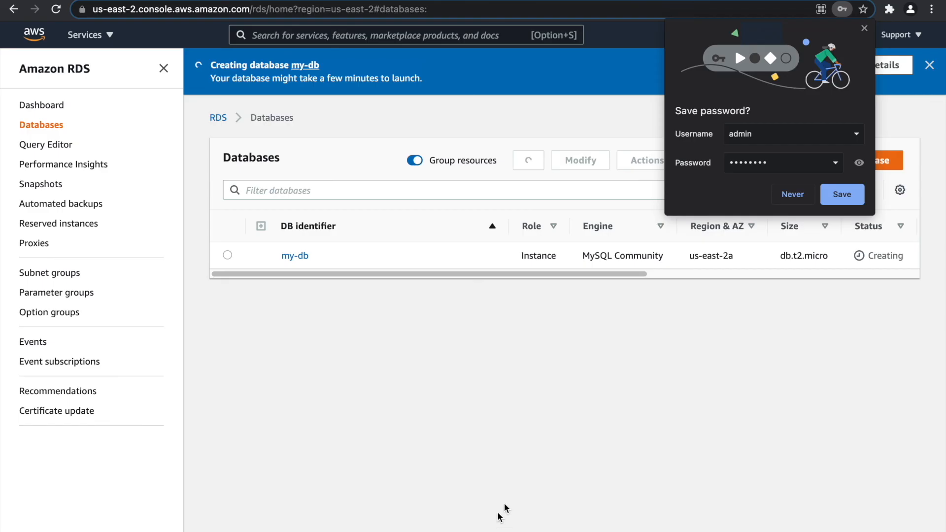
Dismiss the save-password offer and review my-db's Configuration tab.
click(790, 195)
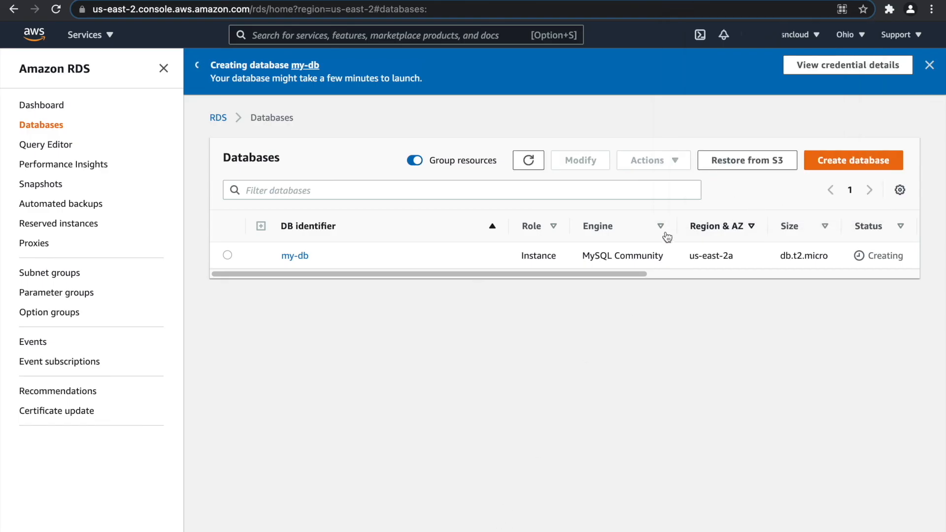
click(300, 255)
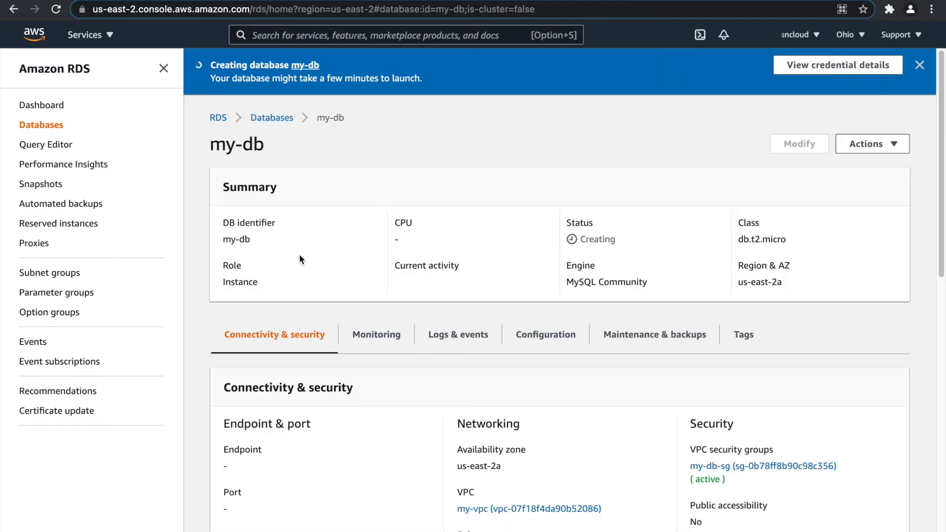
click(549, 336)
scroll(359, 315, down, 8)
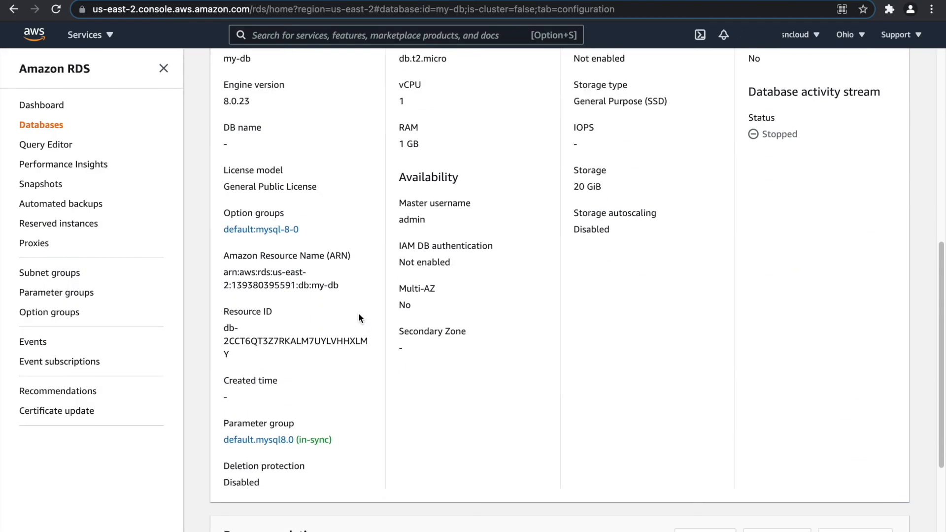
scroll(359, 317, down, 1)
scroll(358, 318, down, 3)
scroll(359, 318, up, 6)
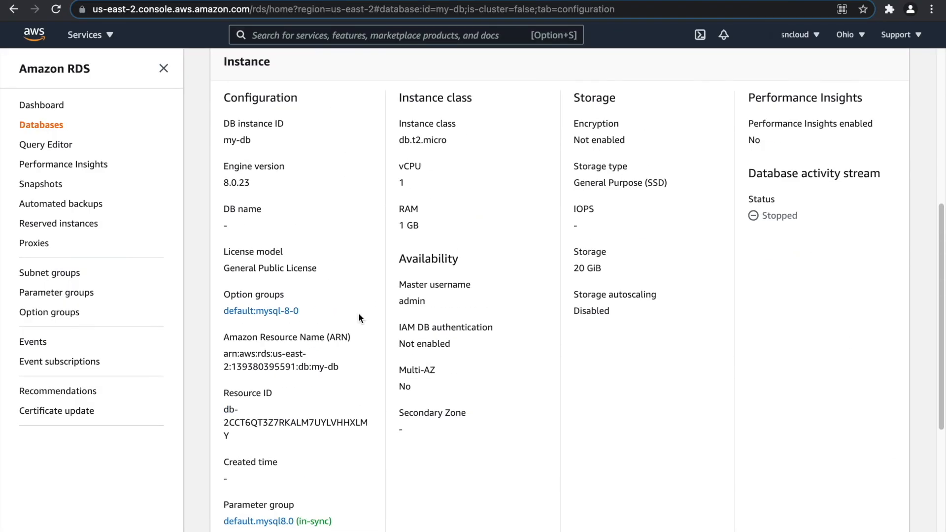
scroll(358, 318, up, 3)
Follow the my-db-sg security group link from Connectivity & security.
click(241, 217)
scroll(365, 321, up, 2)
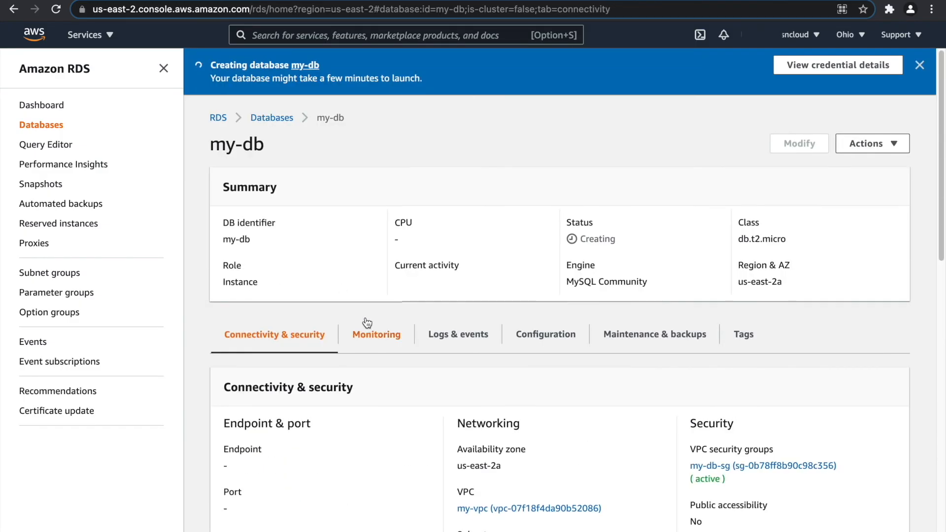
scroll(372, 328, down, 1)
click(769, 403)
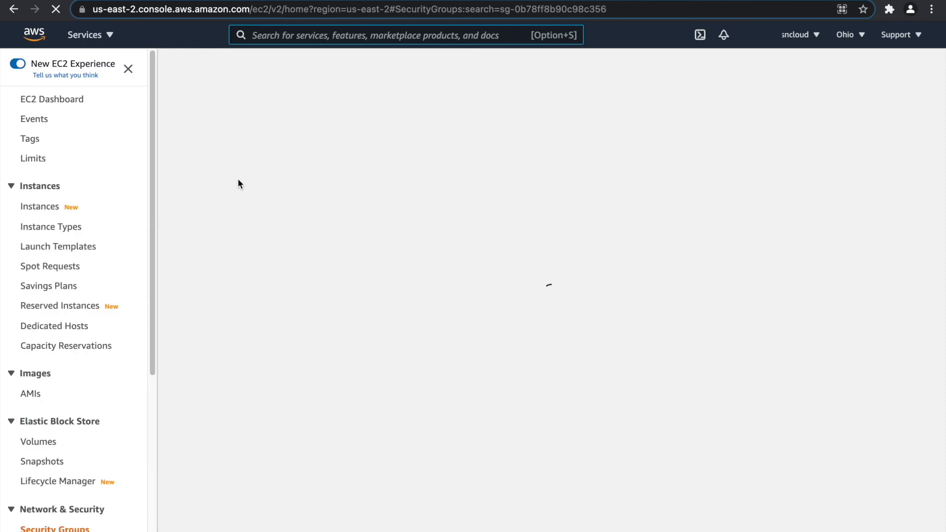
Replace my-db-sg's IP rule with one TCP 3306 rule from my-php-app-server-sg and save.
click(378, 187)
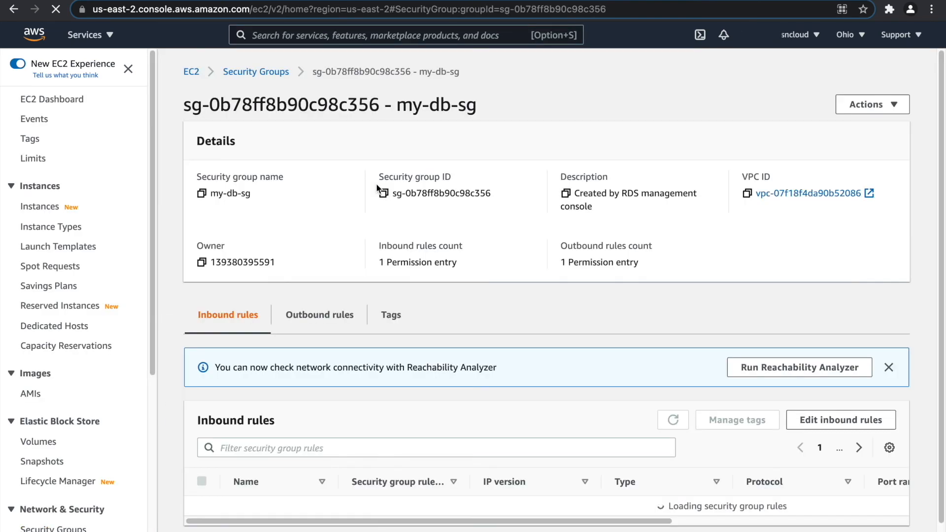
click(805, 418)
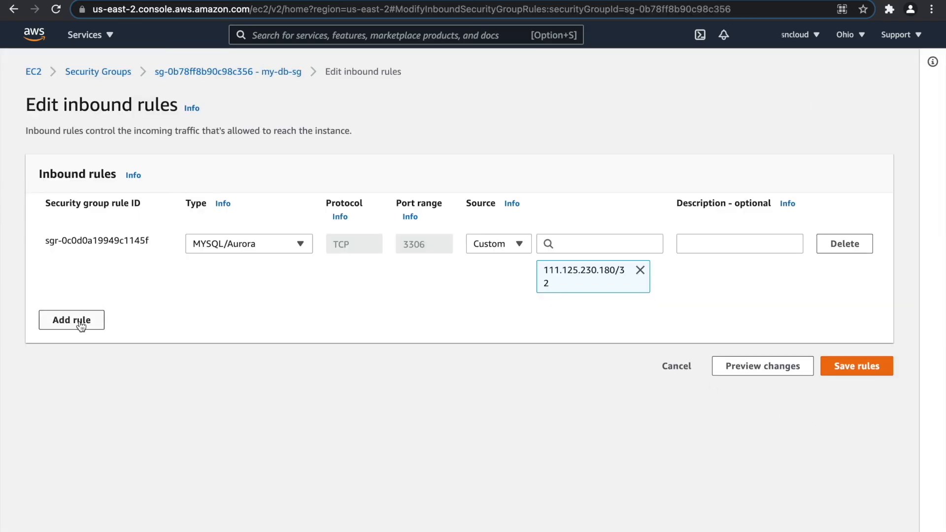
click(78, 317)
click(278, 310)
double_click(439, 311)
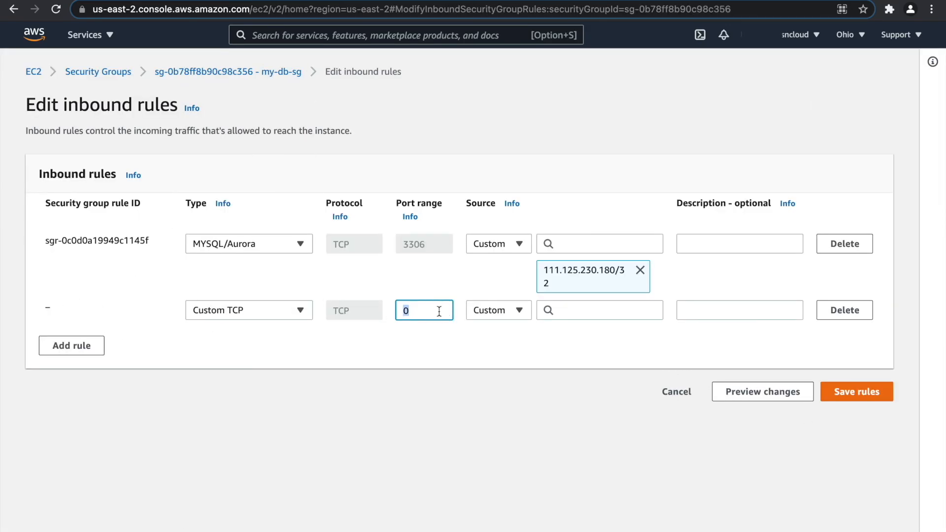
text(33)
key(Tab)
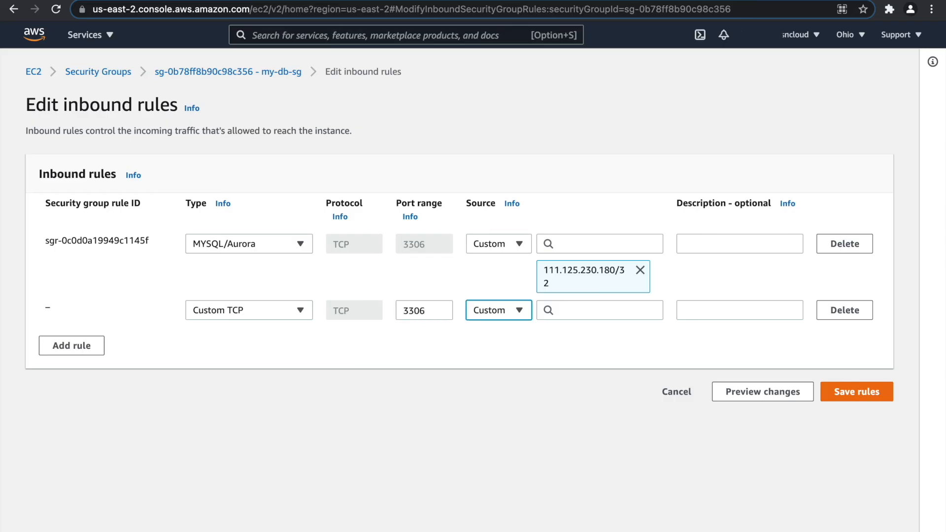
key(Tab)
text(my)
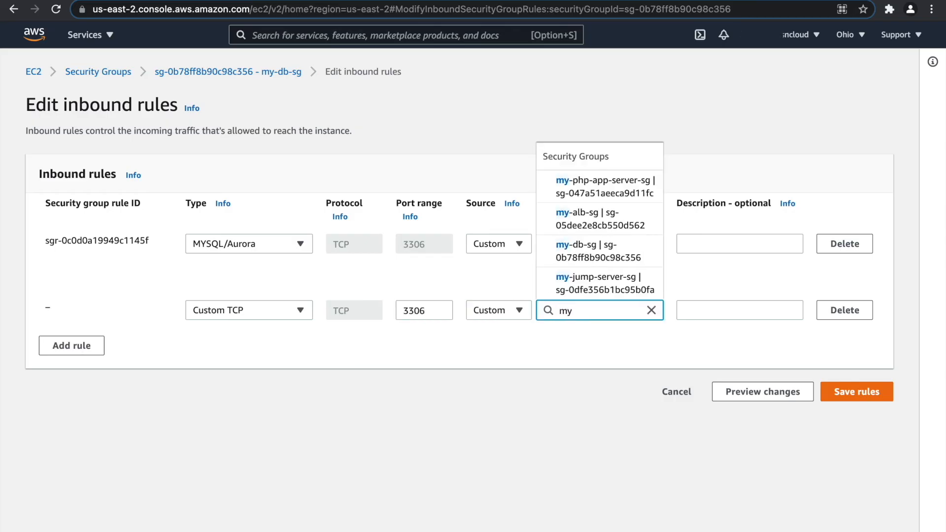
click(601, 197)
click(844, 245)
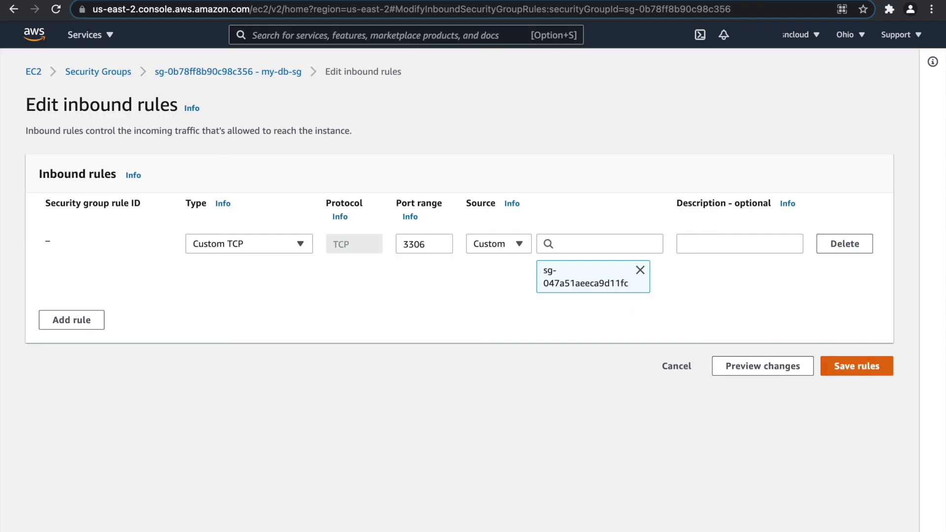
click(846, 369)
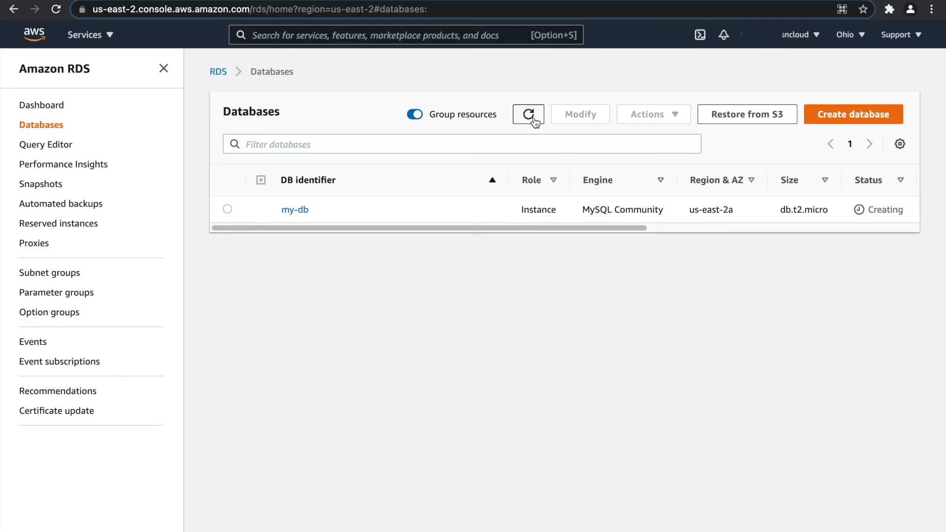
Refresh the Databases list, copy my-db's endpoint address, and switch to the Terminal.
click(529, 114)
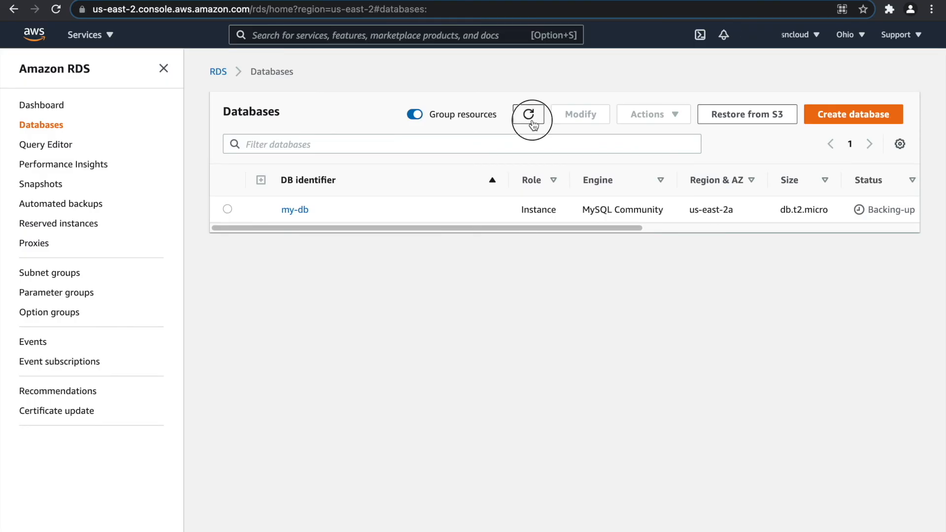
click(295, 209)
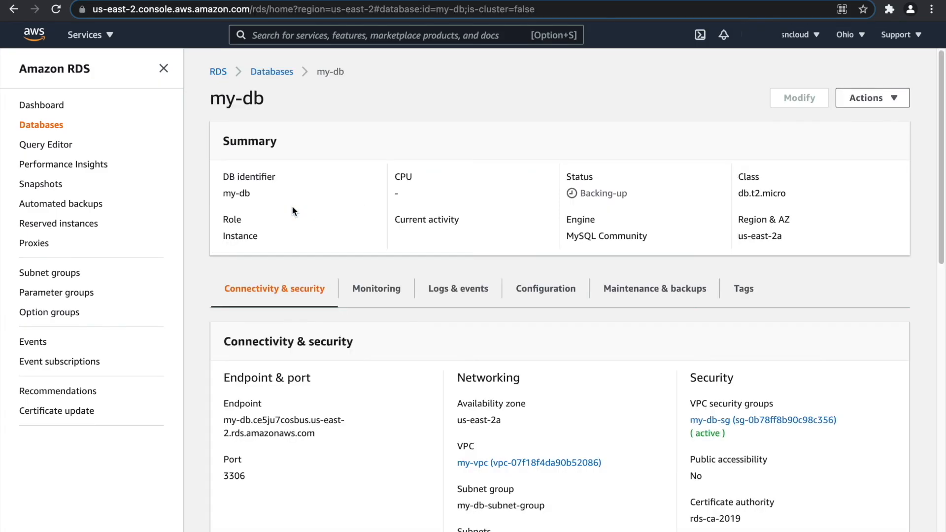
triple_click(284, 432)
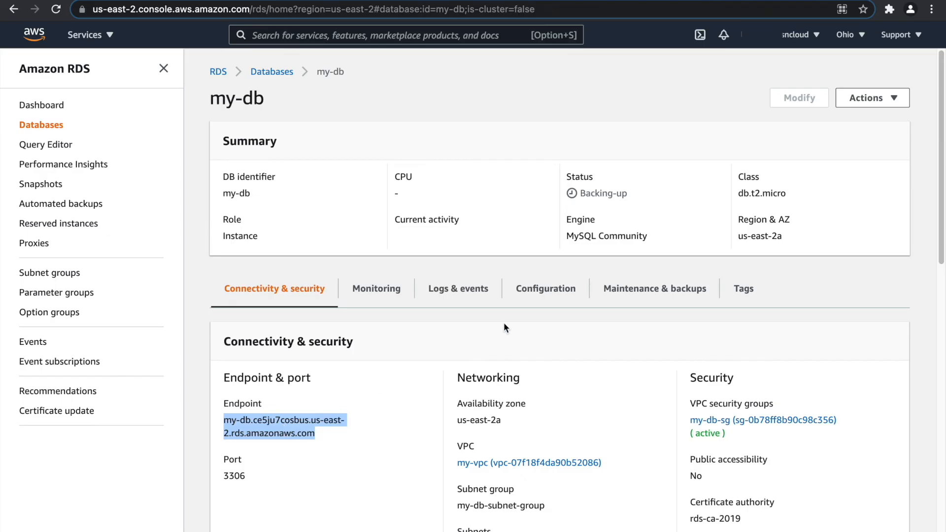
key(ctrl+Right)
key(ctrl+Right)
click(499, 267)
Move into the phpMyAdmin folder under /var/www/html and list its files.
text(ls)
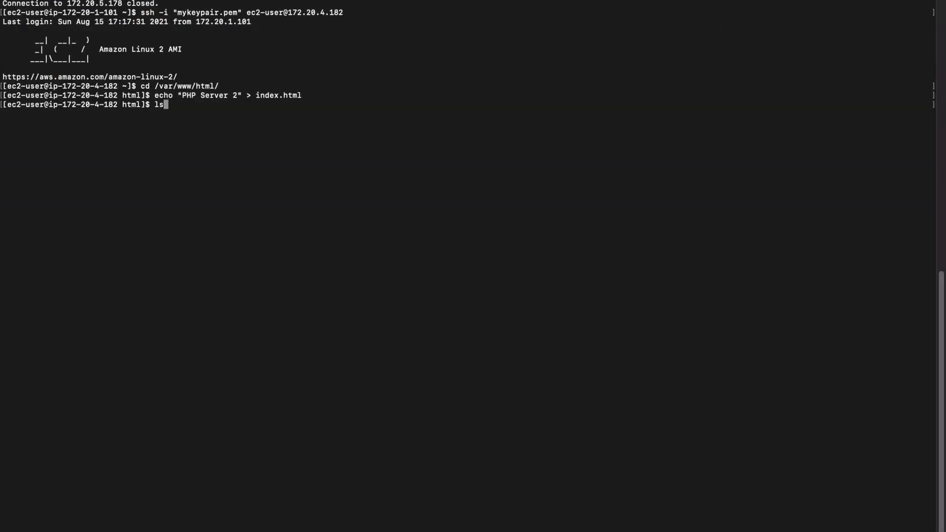
key(Return)
text(cd phpM)
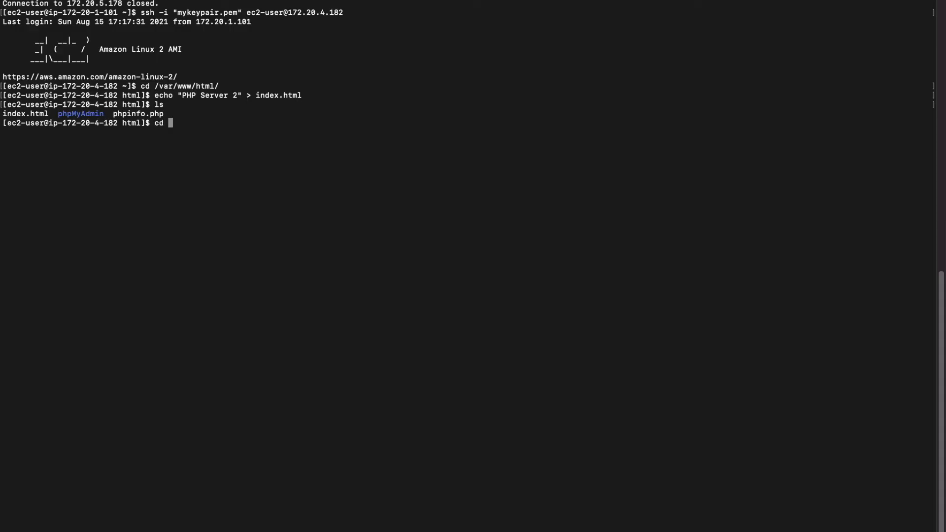
key(Tab)
key(Return)
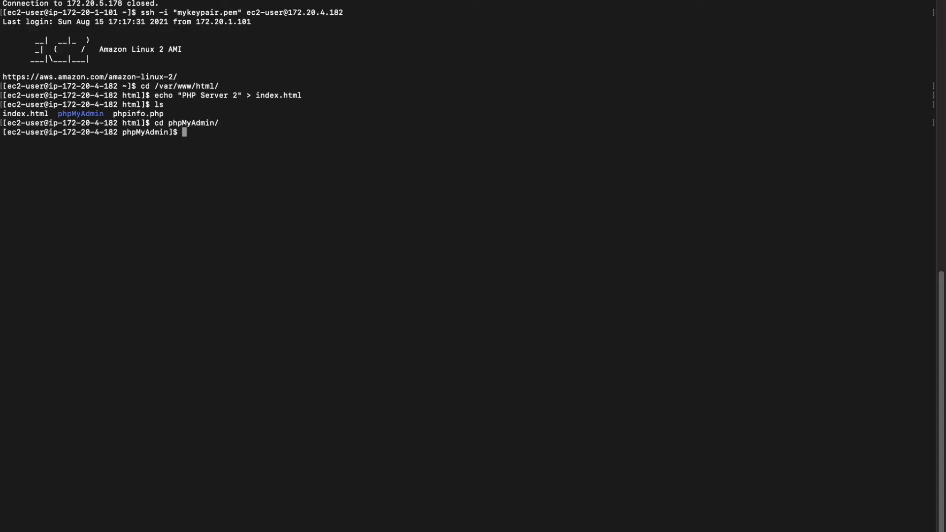
text(ls)
key(Return)
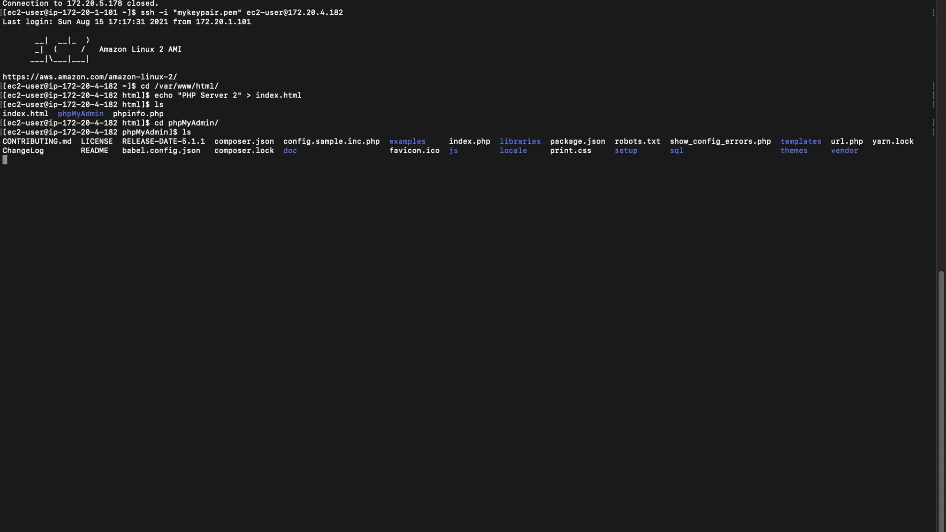
Rename the sample config file to config.inc.php.
text(mv )
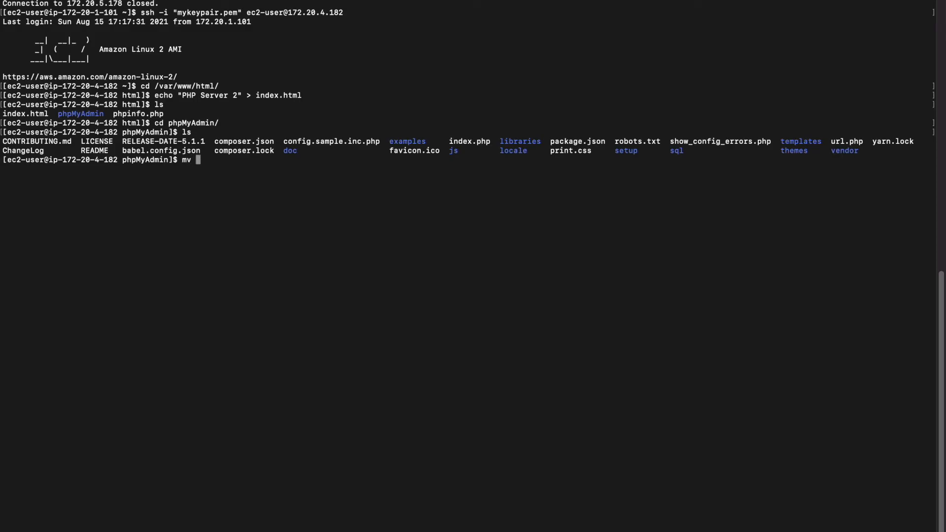
text(con)
key(Tab)
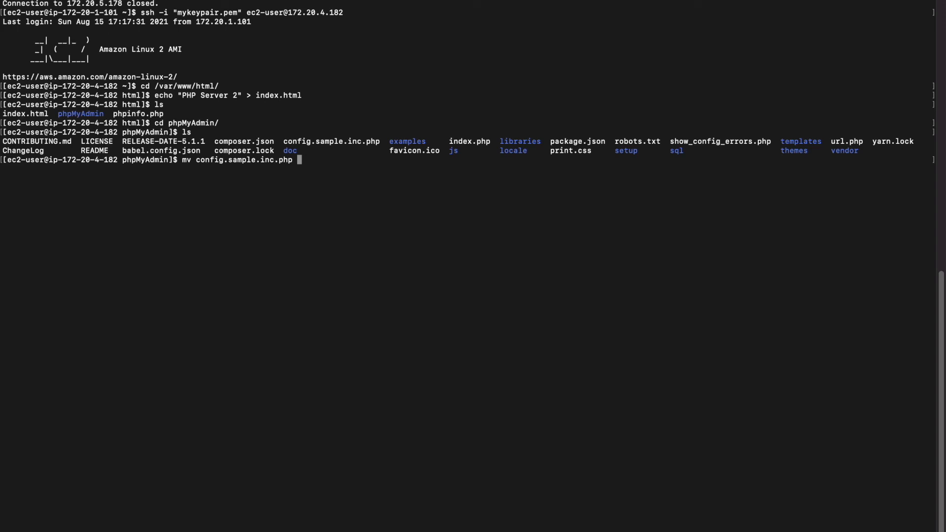
text(con)
key(Tab)
key(Left)
key(Left)
key(Left)
key(Left)
key(Left)
key(Left)
key(Left)
key(Left)
key(Left)
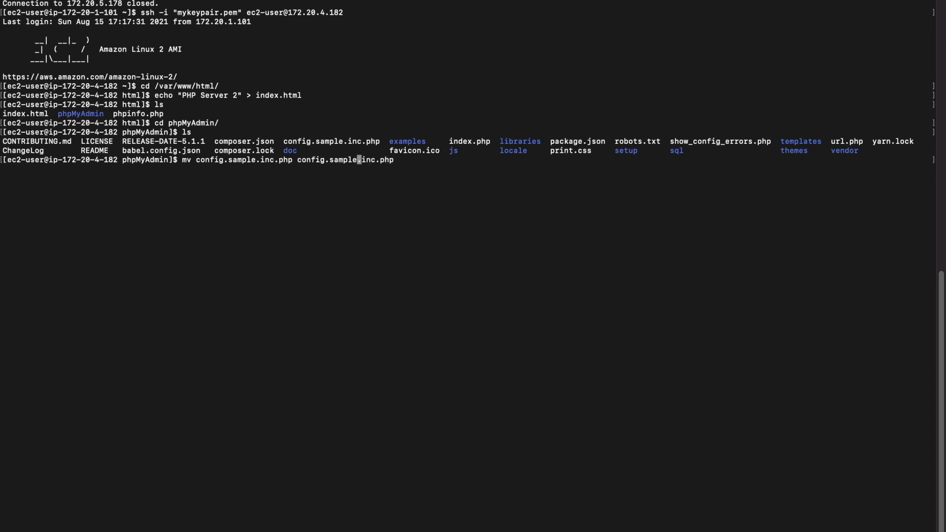
key(BackSpace)
key(BackSpace)
key(BackSpace)
key(BackSpace)
key(BackSpace)
key(BackSpace)
key(BackSpace)
key(Return)
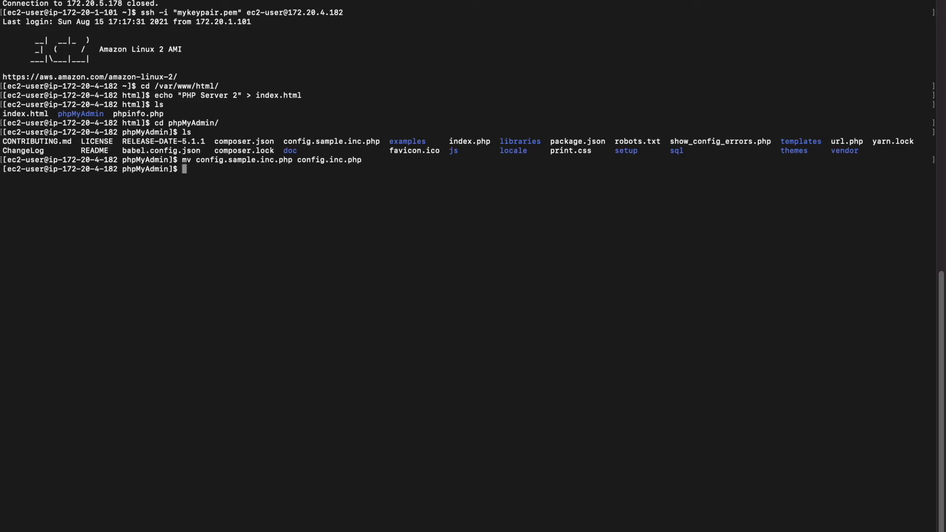
Set config.inc.php's server host to the my-db endpoint in vi and save it.
text(vi con)
key(Tab)
key(Return)
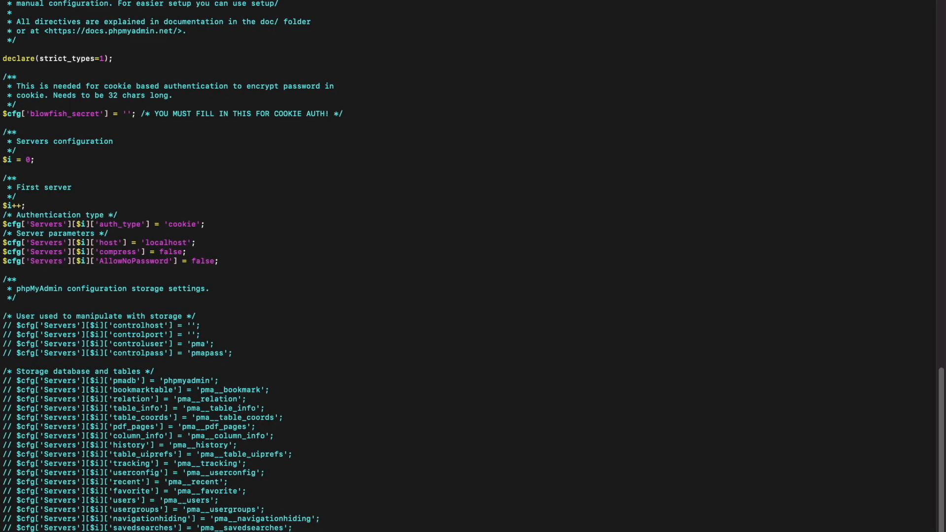
key(Down)
key(Down)
key(Down)
key(Down)
key(Down)
key(Down)
key(Down)
key(Down)
key(Down)
key(Down)
key(Down)
key(Down)
key(Down)
key(Down)
key(Down)
key(Down)
key(Down)
key(Down)
key(Down)
key(Down)
key(Down)
key(Down)
key(Down)
key(Down)
key(Down)
key(Down)
key(Up)
key(Up)
key(Right)
key(Right)
key(Right)
key(Right)
key(Right)
key(Right)
key(Right)
key(Right)
key(Right)
key(Right)
key(Right)
key(Right)
key(Right)
key(Right)
key(Right)
key(Right)
key(Right)
key(Right)
key(Right)
key(Right)
key(Right)
key(Right)
key(Right)
key(Right)
key(Right)
key(Right)
key(Right)
key(Right)
key(Right)
key(Right)
key(Right)
key(Right)
key(Right)
key(Right)
key(Right)
key(Right)
key(Right)
key(Right)
key(Right)
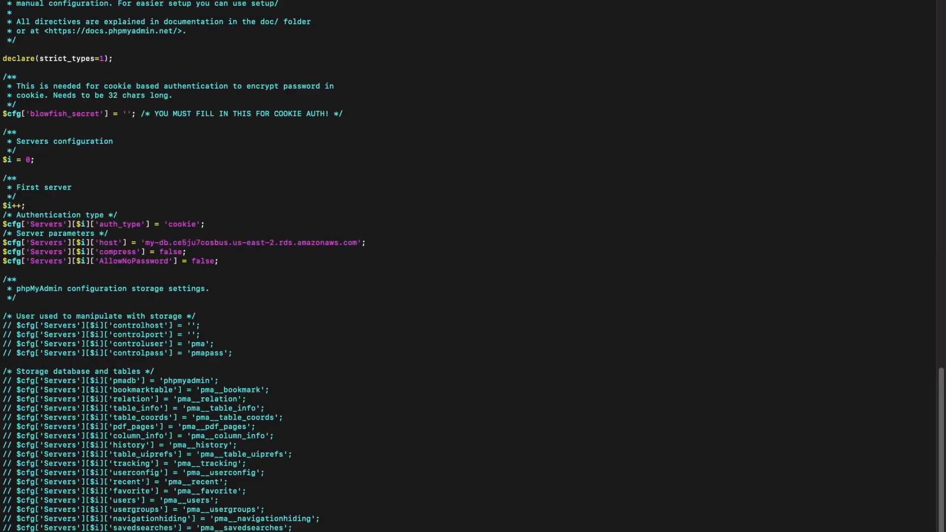
text(:wq)
key(Return)
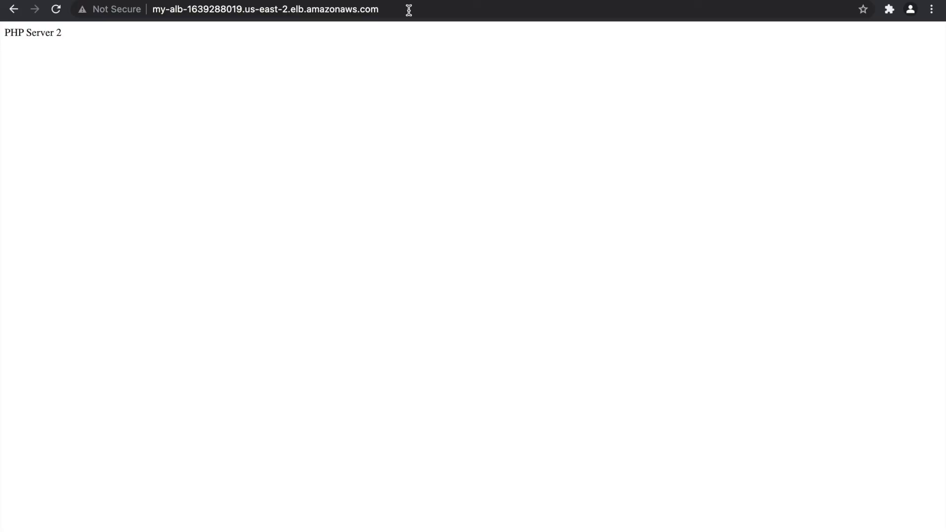
click(408, 9)
click(450, 10)
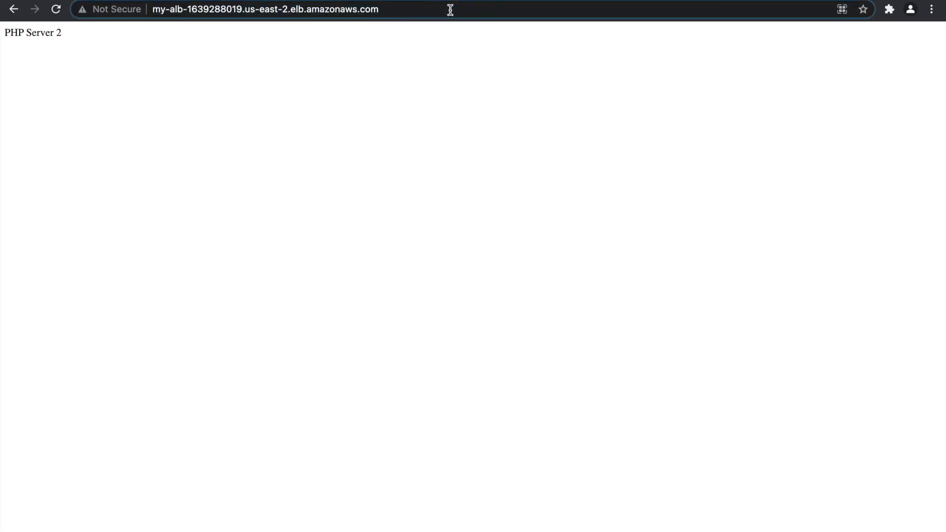
Load /phpMyAdmin through the load balancer address.
text(/)
key(BackSpace)
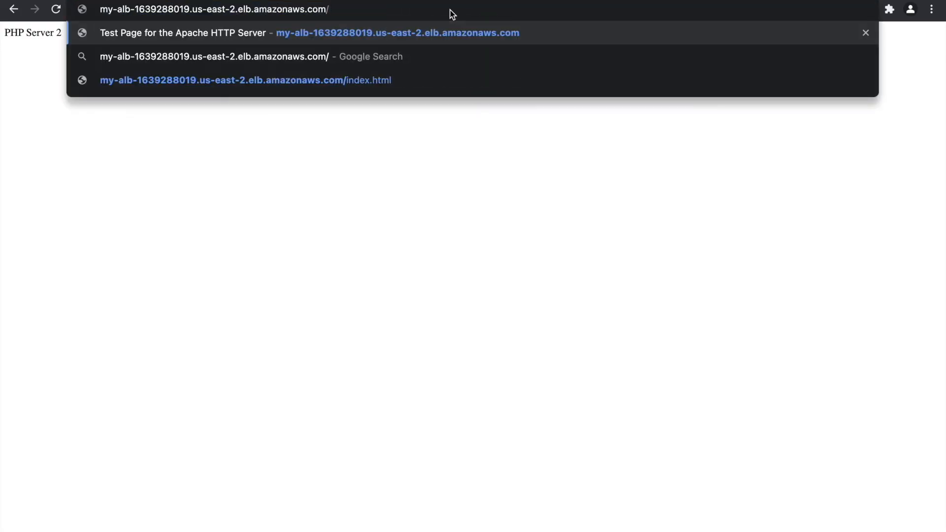
text(phpMya)
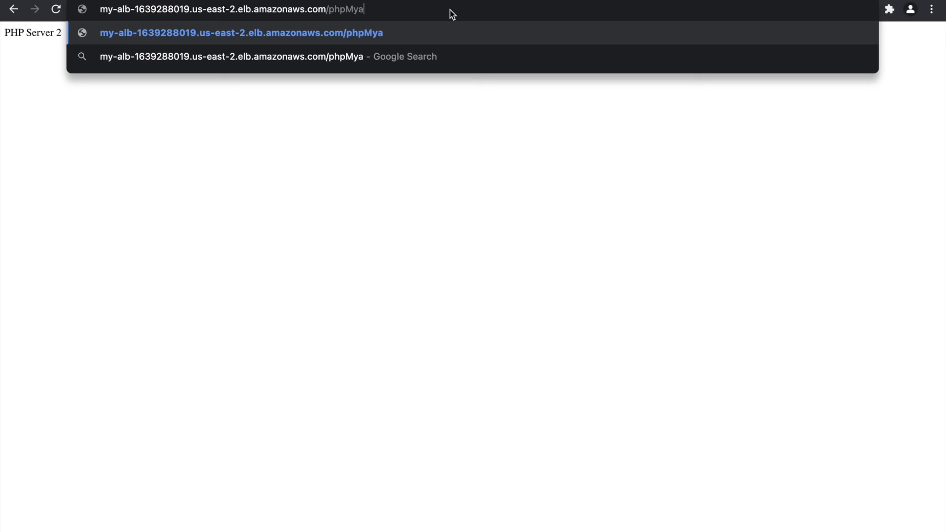
key(BackSpace)
text(Admin)
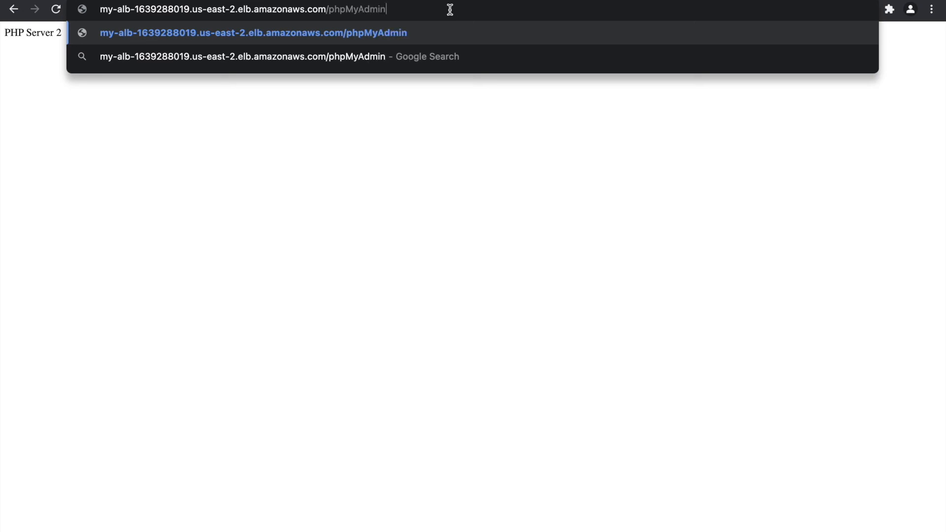
key(Return)
Submit the username and password, which fails with 'Failed to set session cookie'.
click(471, 223)
click(460, 252)
click(460, 252)
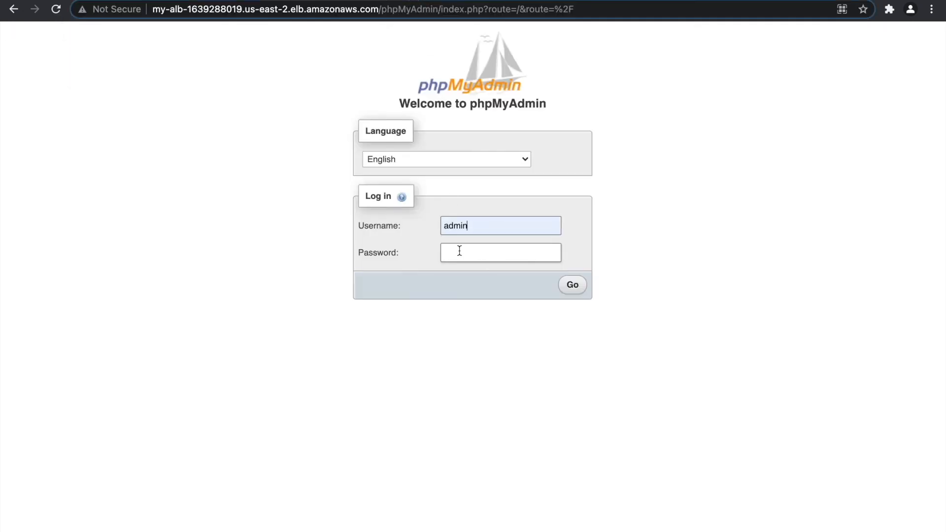
text(•••••)
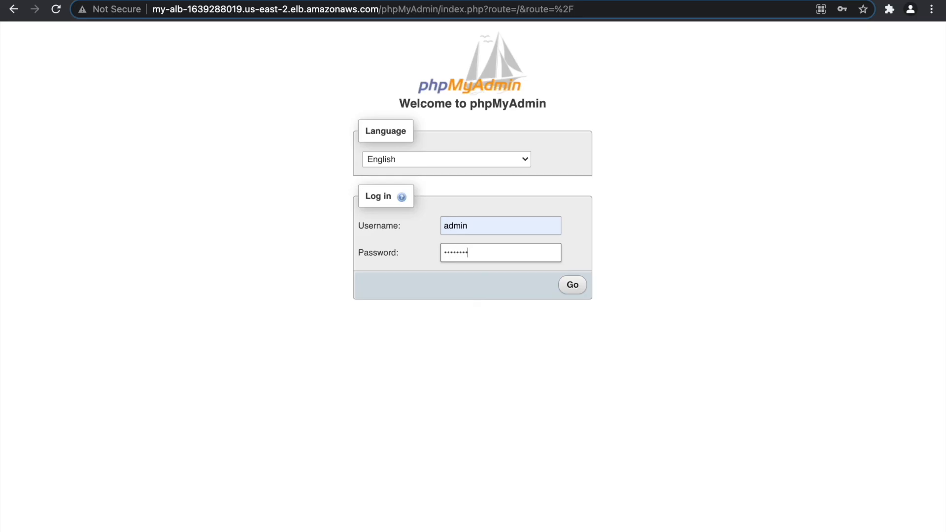
click(563, 290)
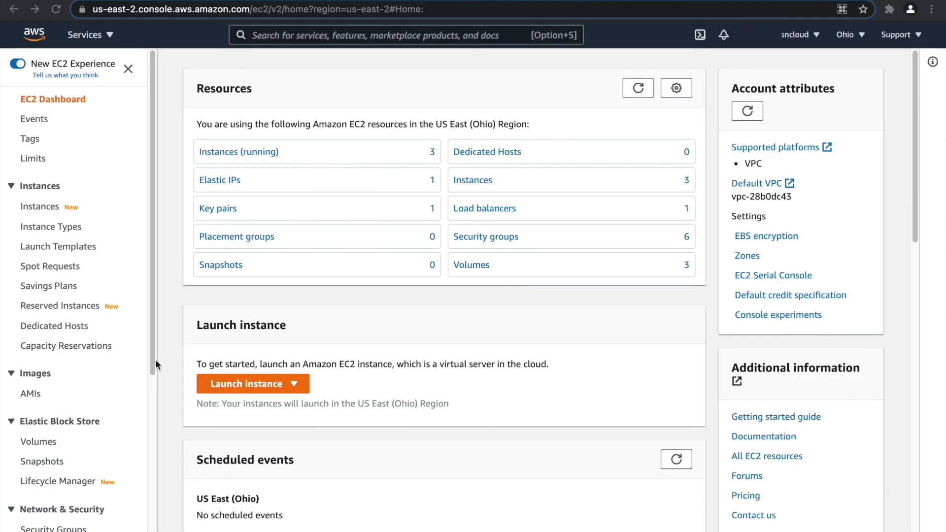
Enable stickiness in my-alb-php-tg's attributes with a 1-day load balancer cookie.
scroll(73, 366, down, 6)
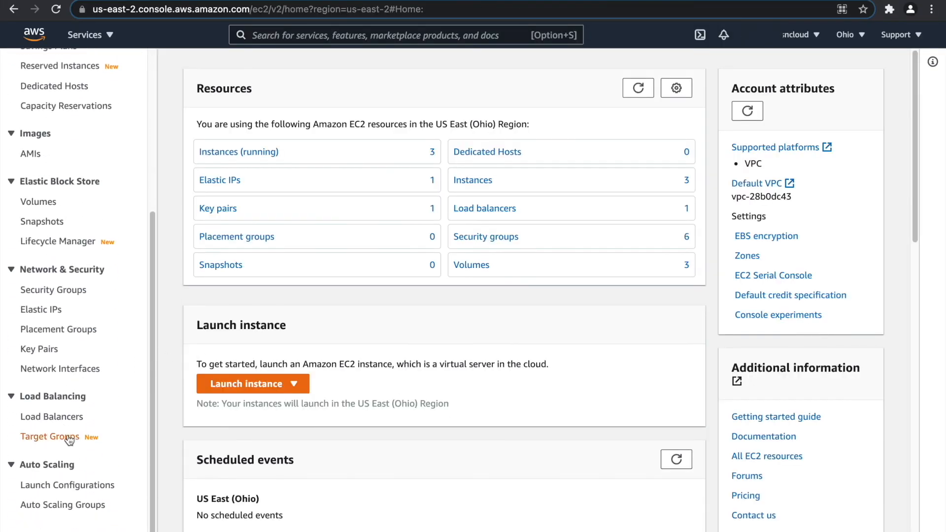
click(62, 438)
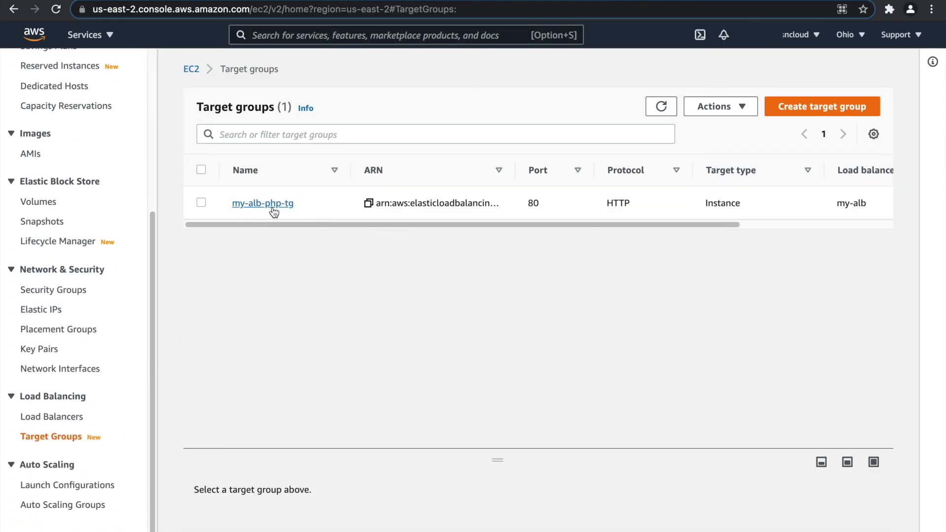
click(270, 209)
scroll(485, 340, down, 1)
click(439, 339)
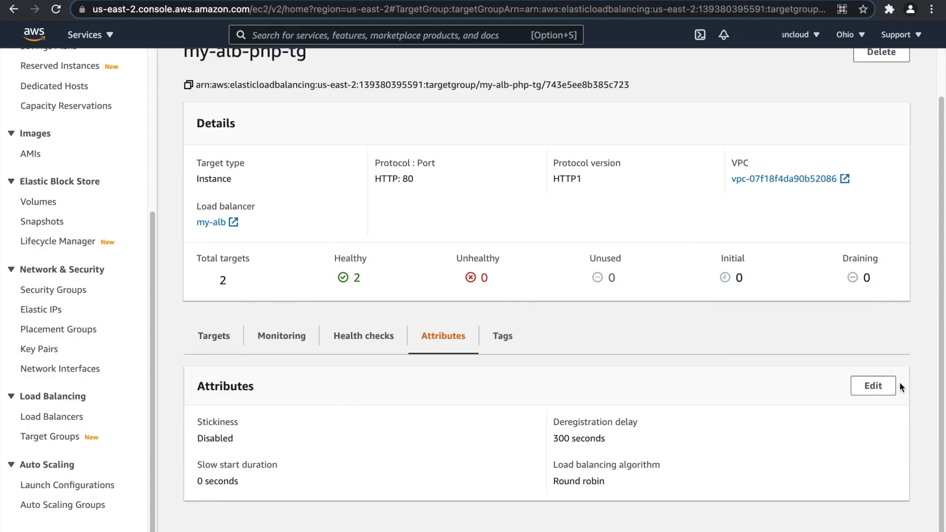
click(866, 386)
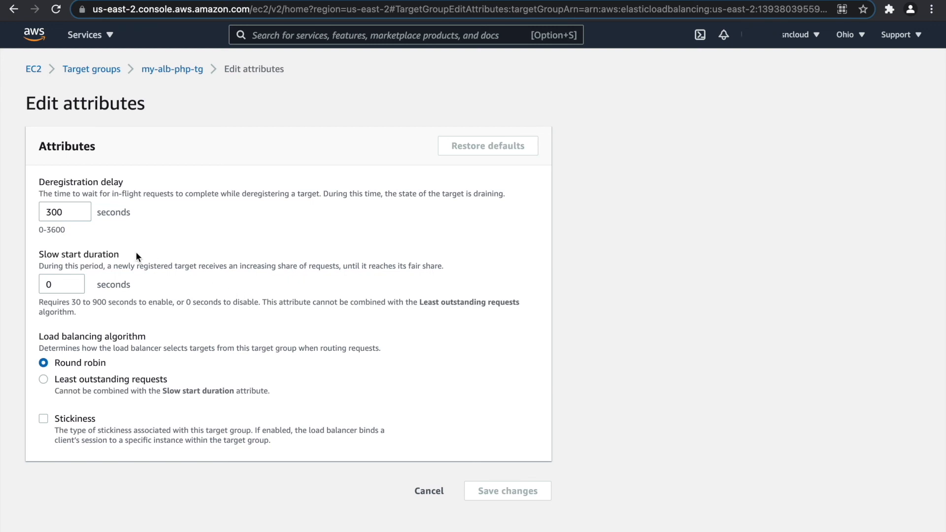
click(43, 419)
scroll(152, 360, down, 2)
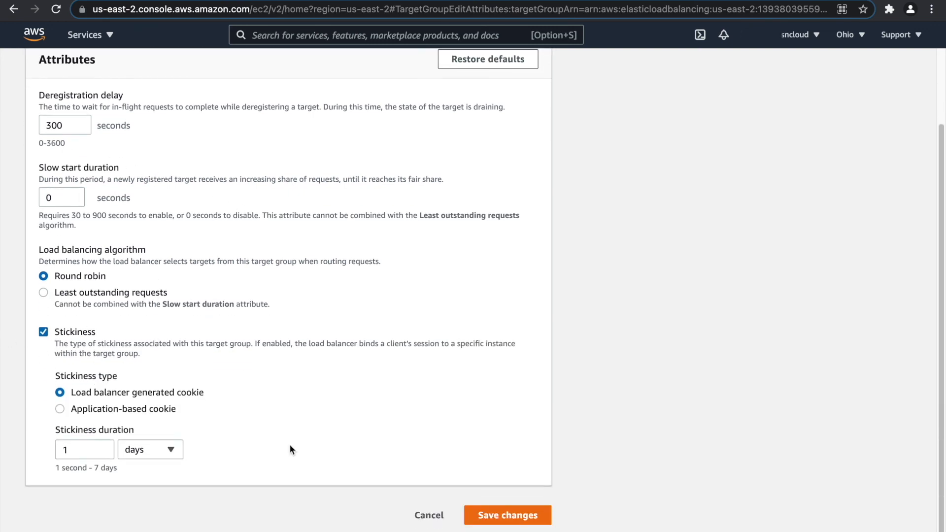
click(493, 515)
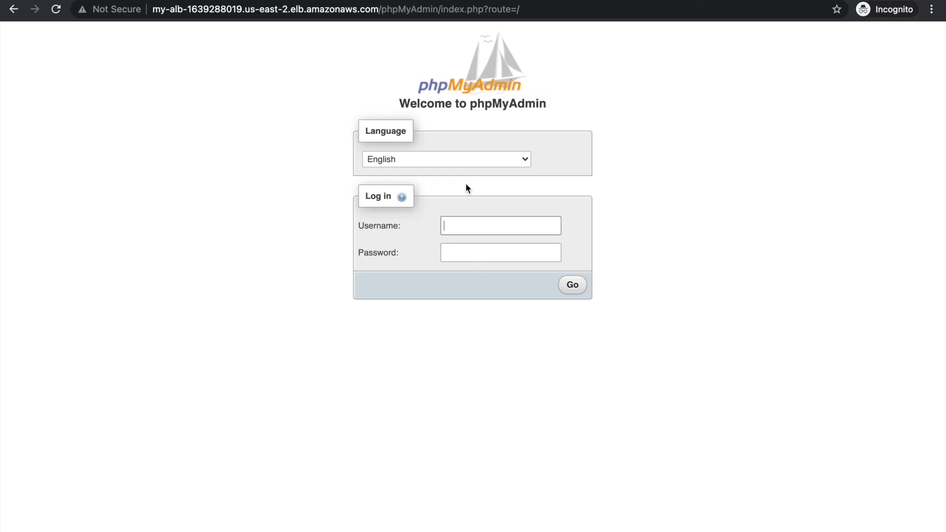
Log in to phpMyAdmin as admin with the password, then open Your VPCs.
text(admin)
key(Tab)
text(••••••••)
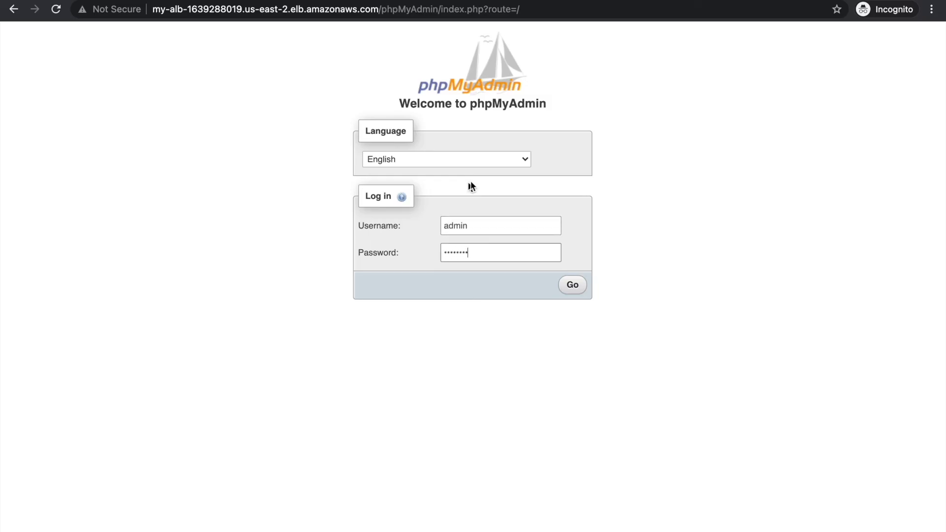
click(572, 285)
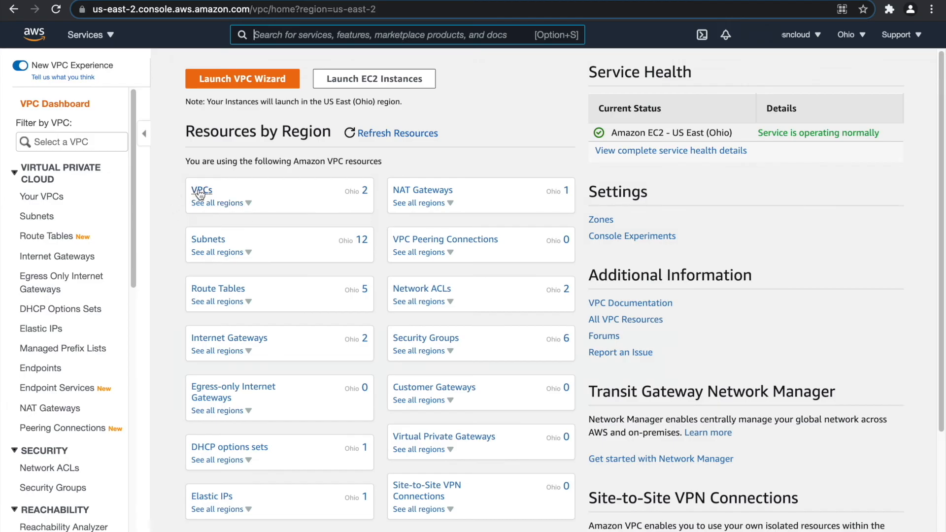
click(201, 189)
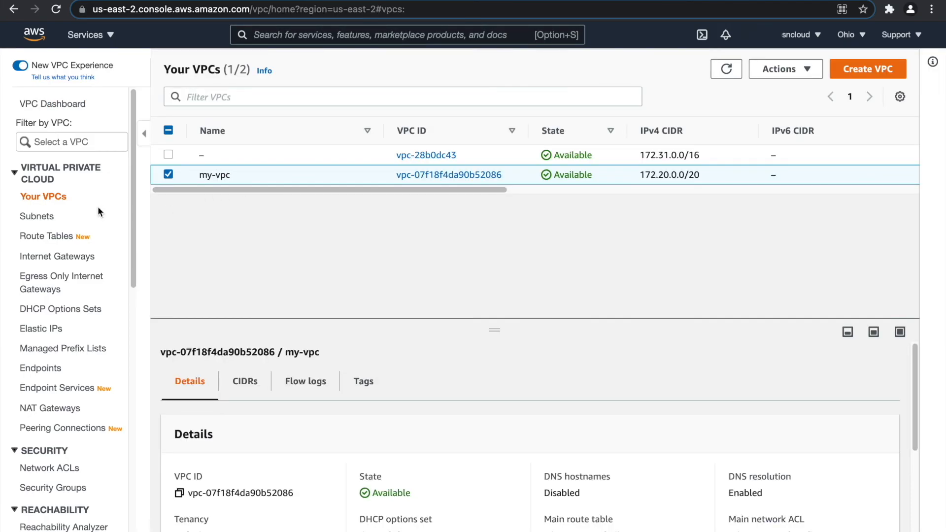
Review the VPC's subnets, route tables, internet and NAT gateways, then view running EC2 instances.
click(34, 219)
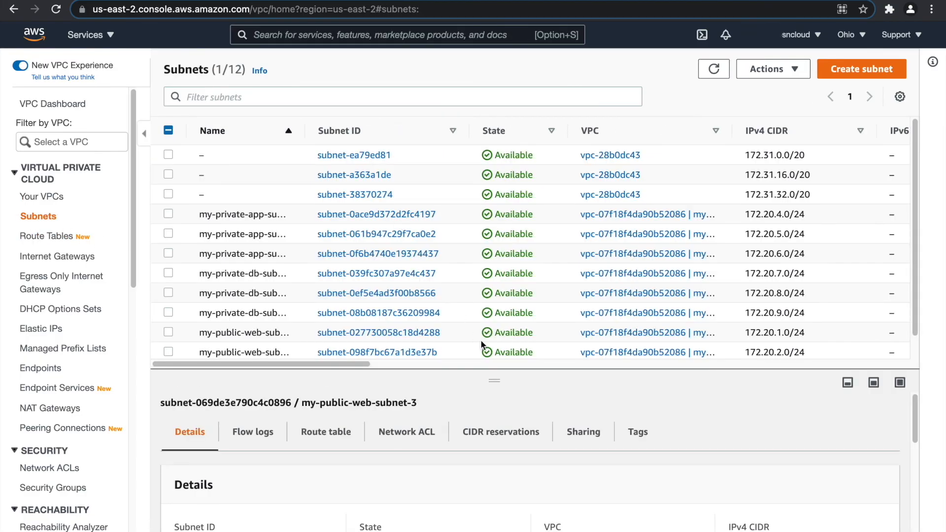
drag(495, 383, 502, 453)
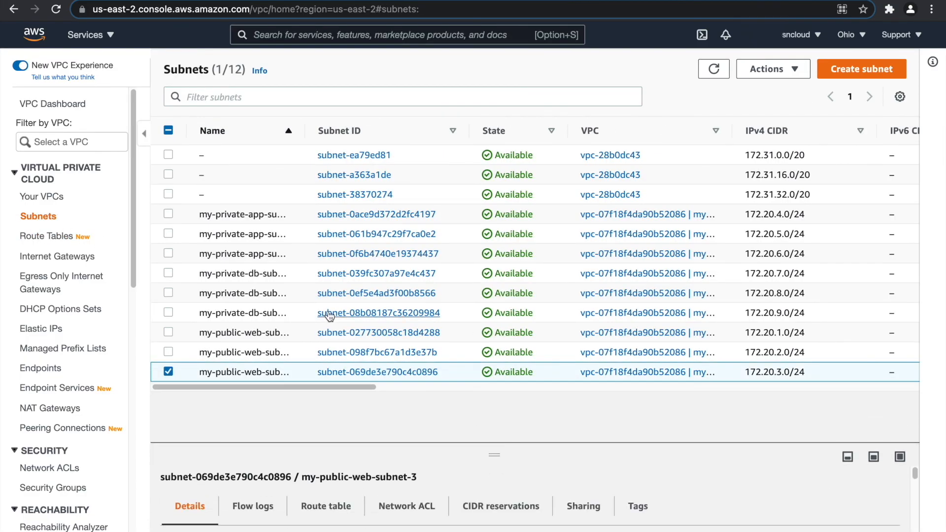
click(58, 239)
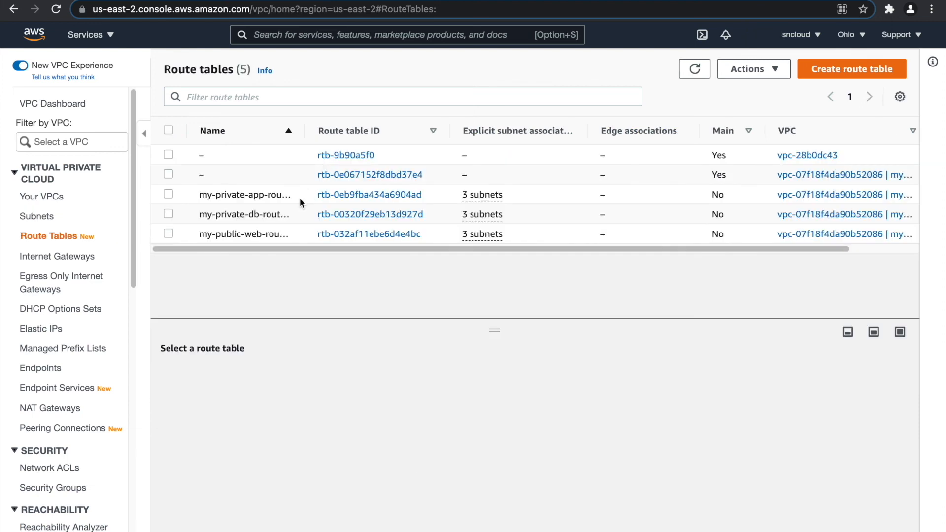
click(69, 258)
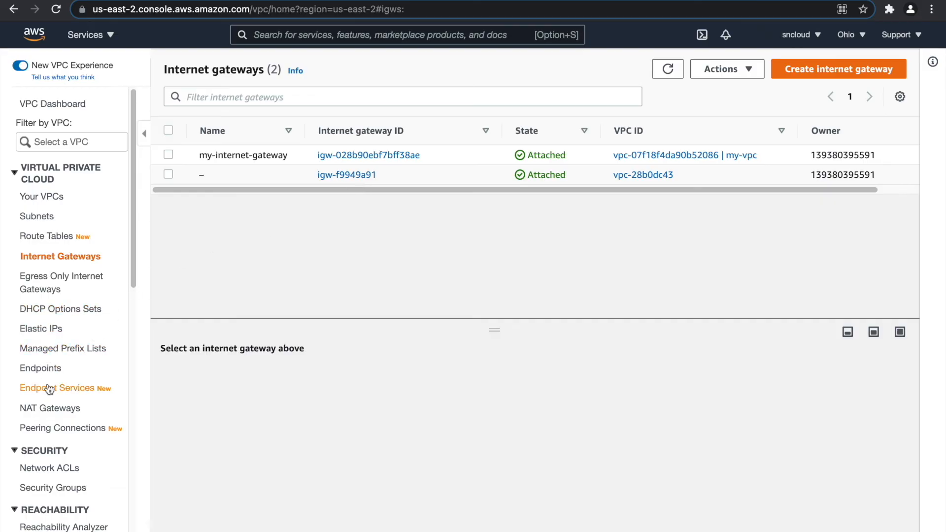
click(53, 410)
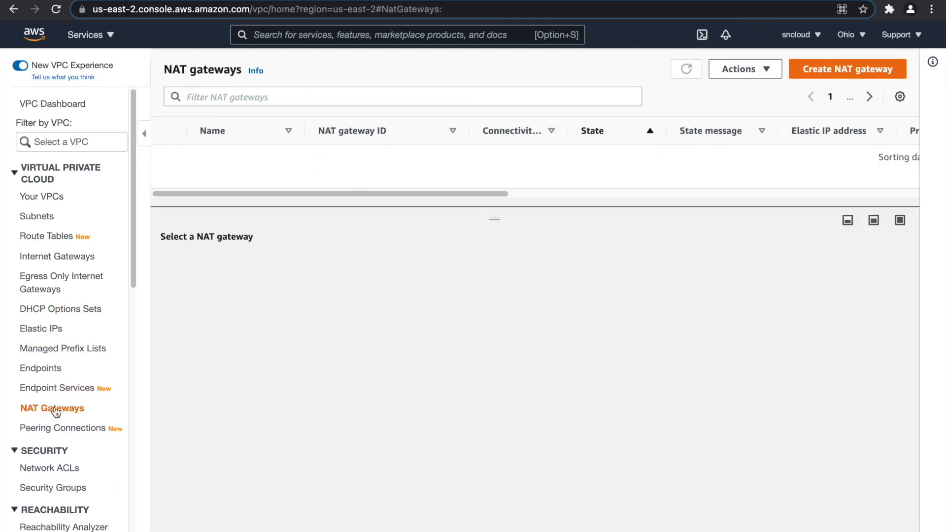
drag(475, 209, 488, 227)
scroll(74, 323, down, 3)
scroll(60, 320, down, 4)
scroll(60, 320, up, 7)
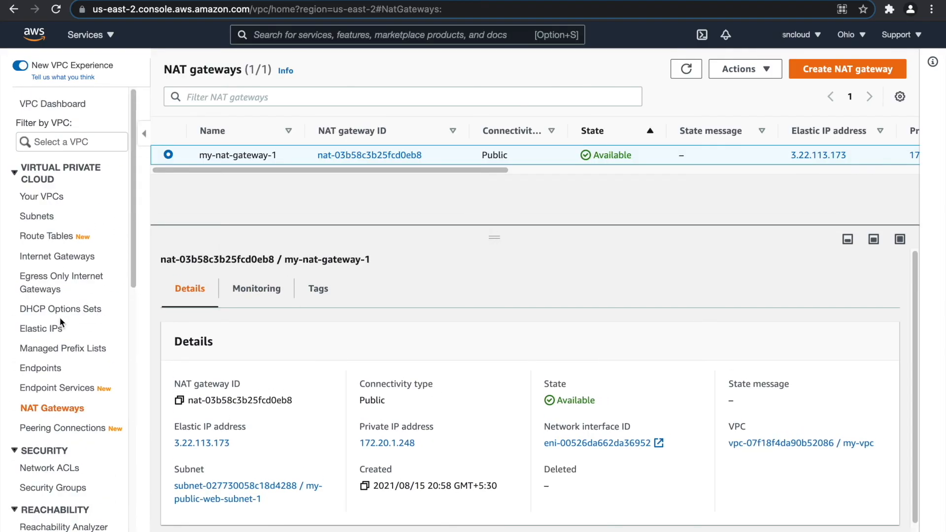
click(94, 35)
click(67, 217)
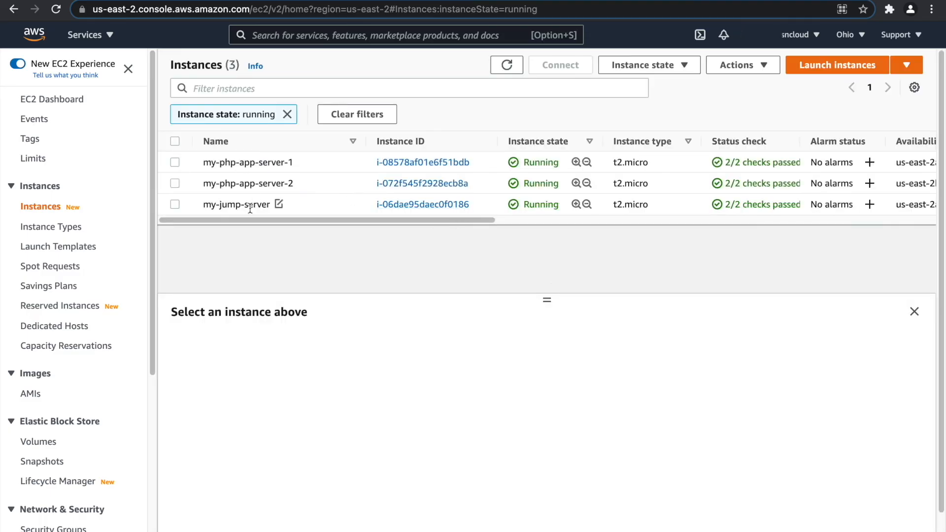
Review the details of my-jump-server, my-php-app-server-1 and my-php-app-server-2.
click(250, 207)
click(252, 163)
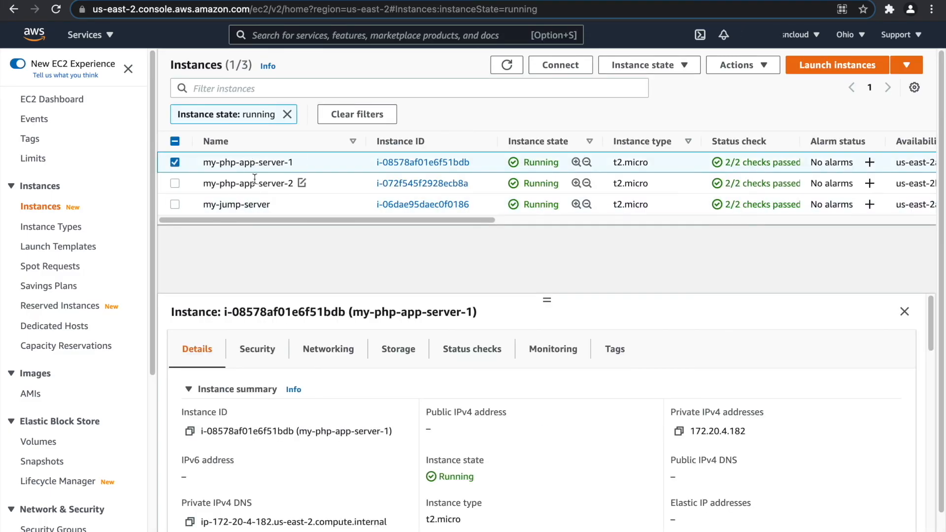
click(255, 182)
Check the my-alb load balancer, widening the DNS name column to show its full DNS name.
scroll(57, 308, down, 5)
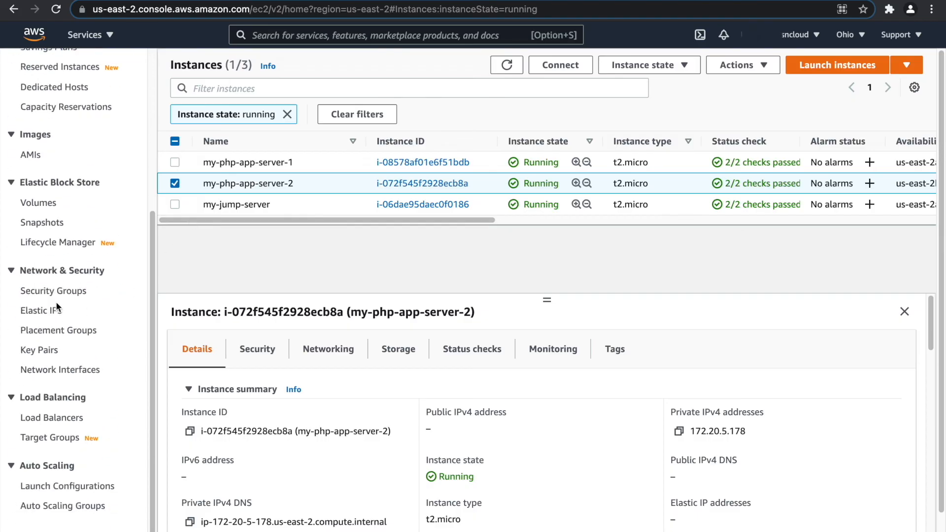
click(59, 418)
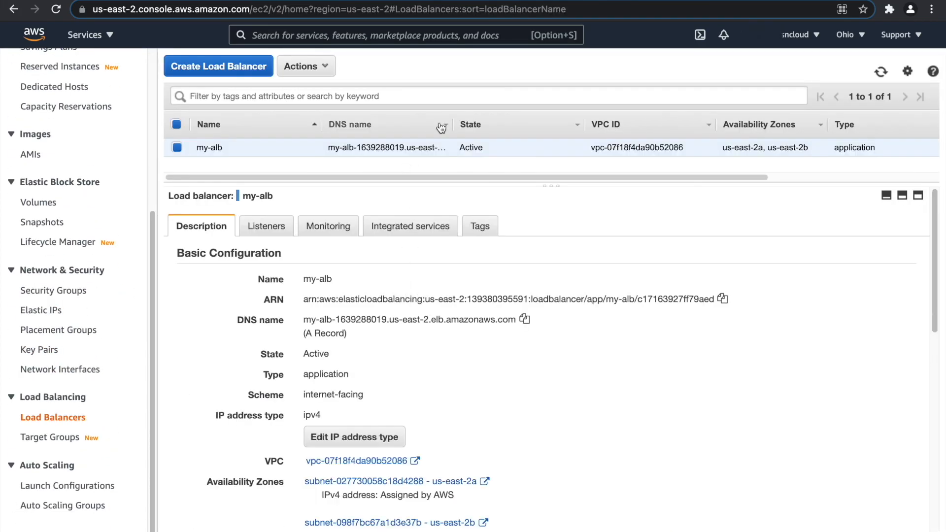
drag(455, 125, 542, 127)
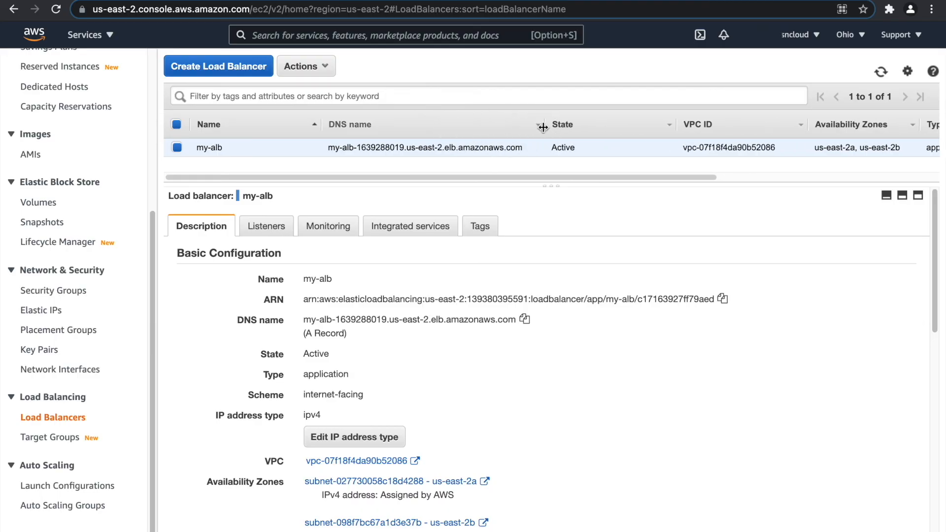
Open the my-db database details in RDS.
click(88, 35)
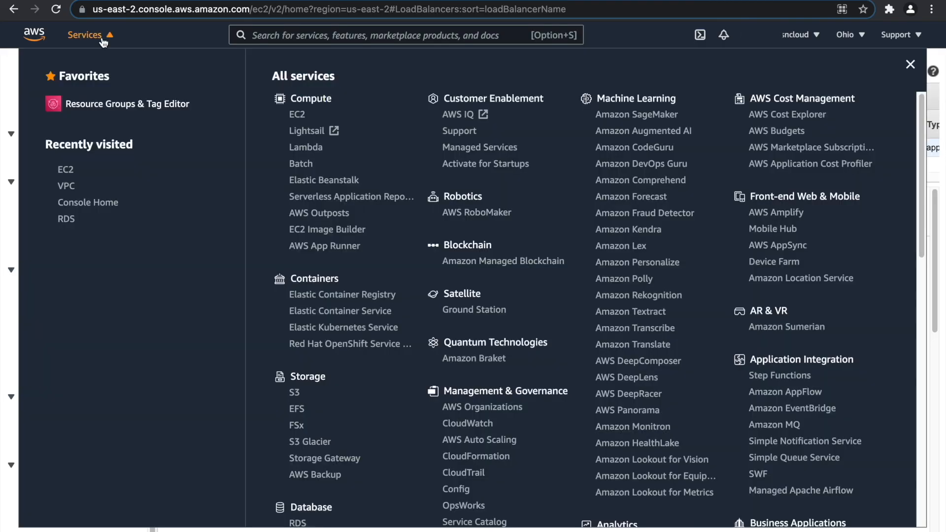
click(64, 222)
click(296, 211)
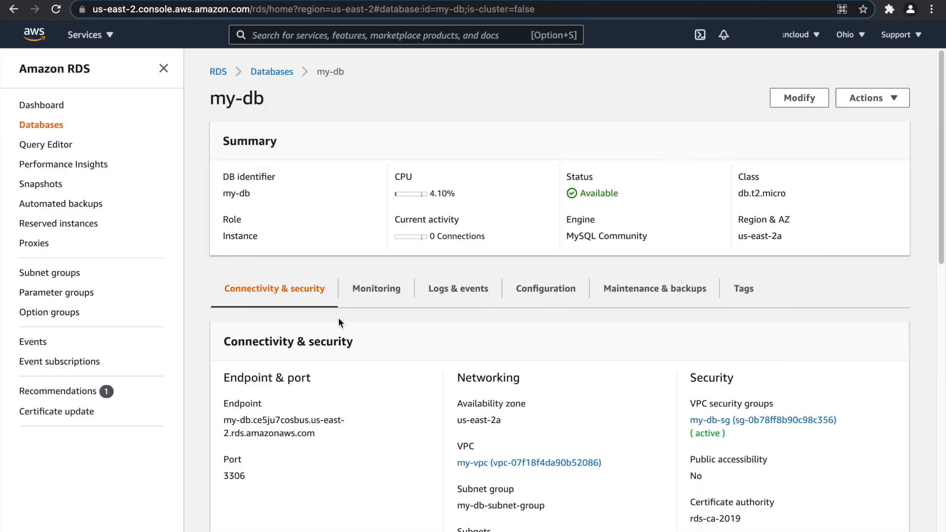